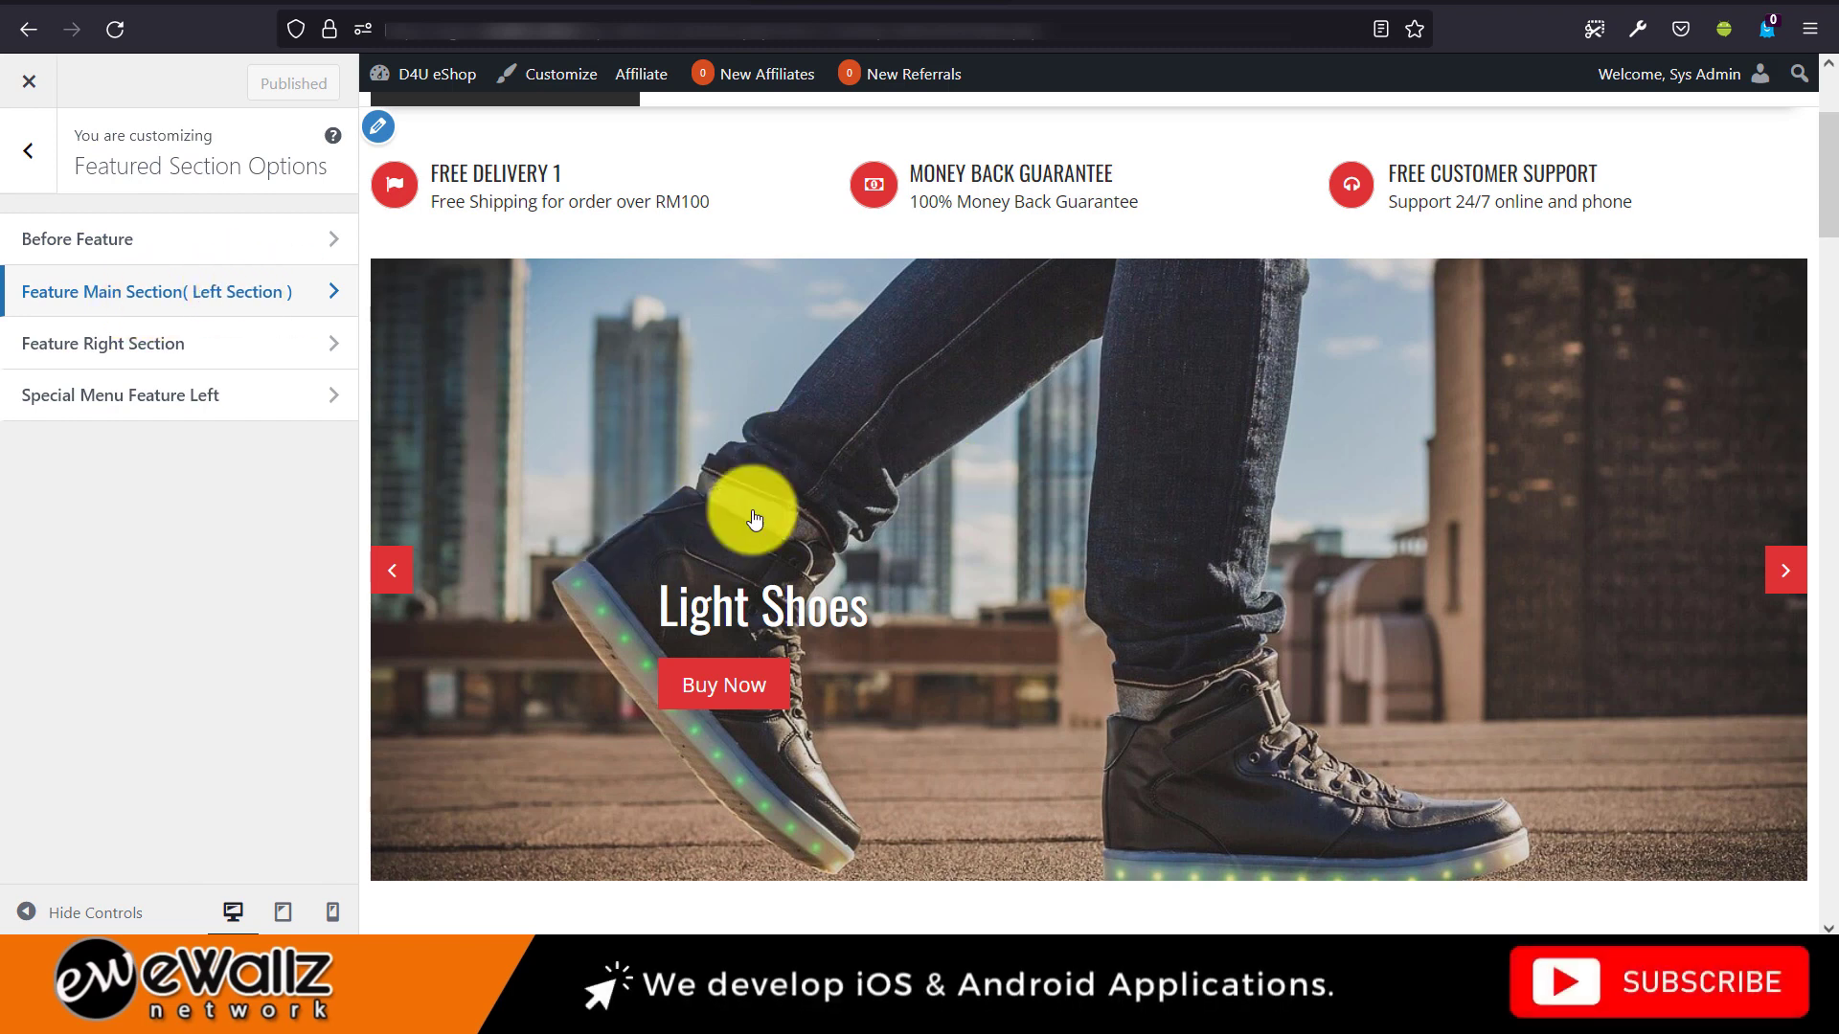
# Open the Feature Main Section (Left Section) settings and set the Show option to Post.
pyautogui.click(302, 303)
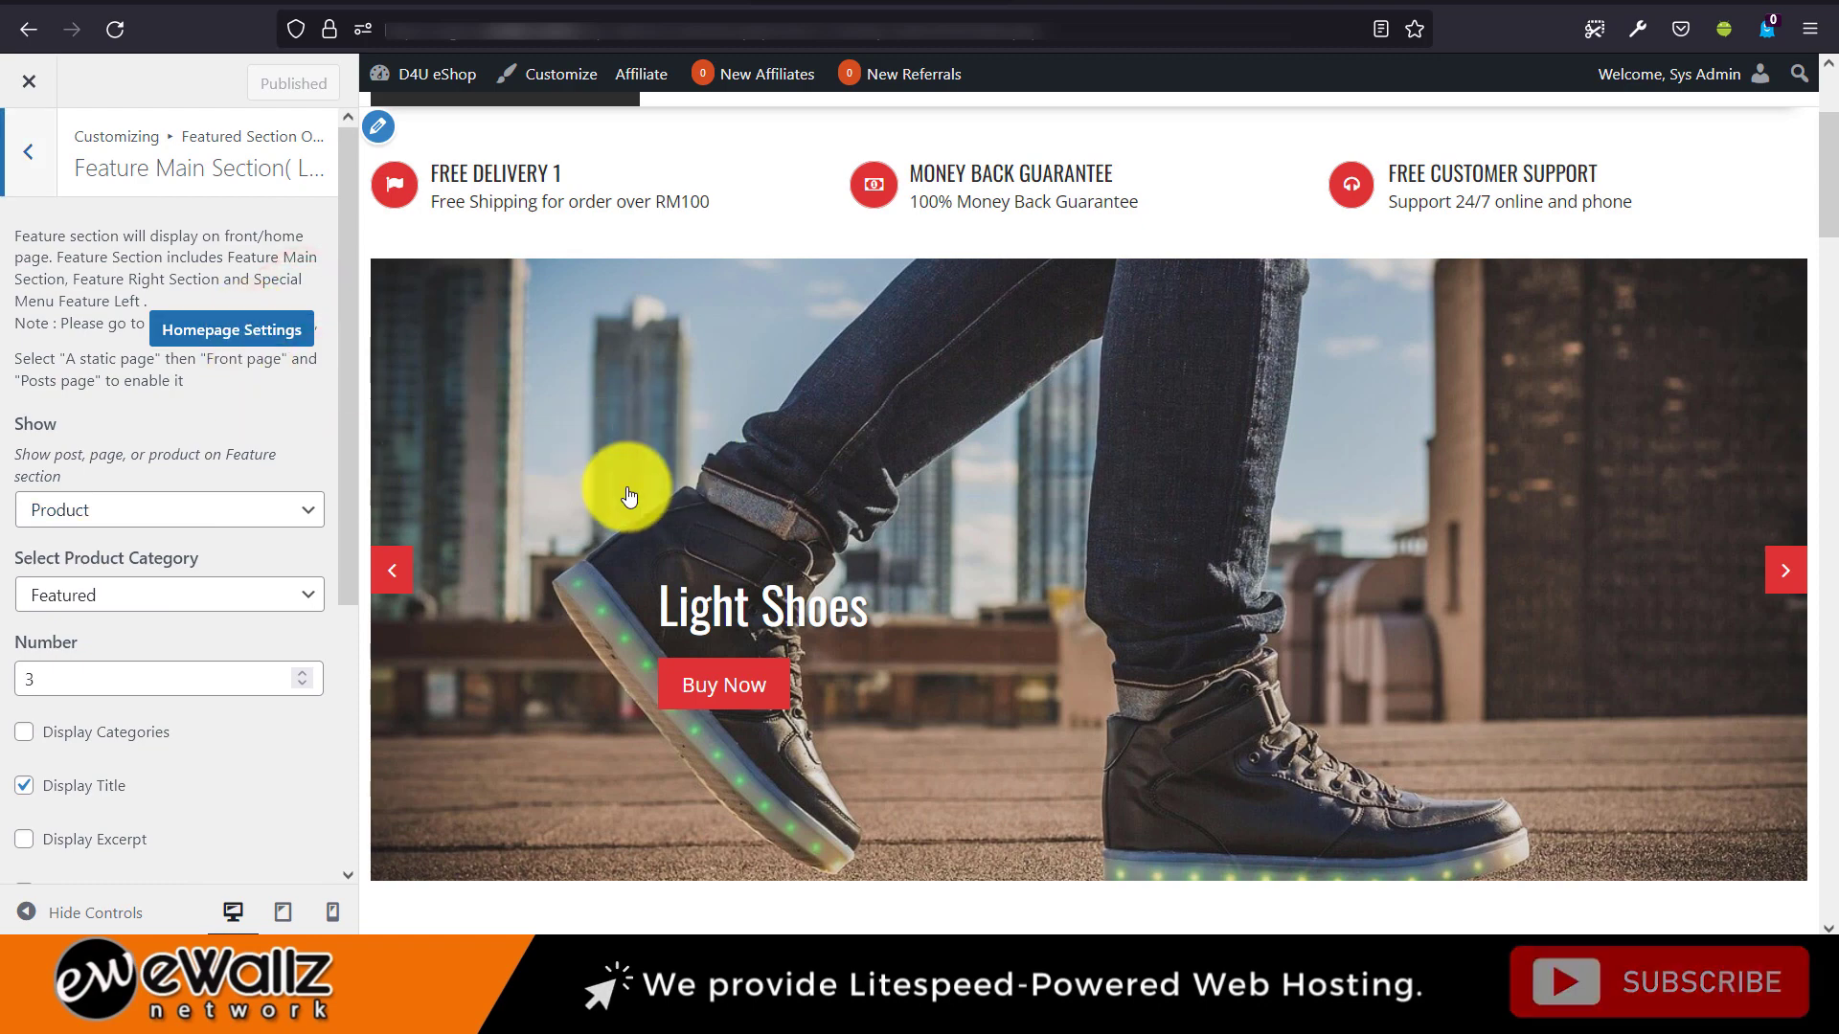
pyautogui.click(72, 519)
pyautogui.click(70, 514)
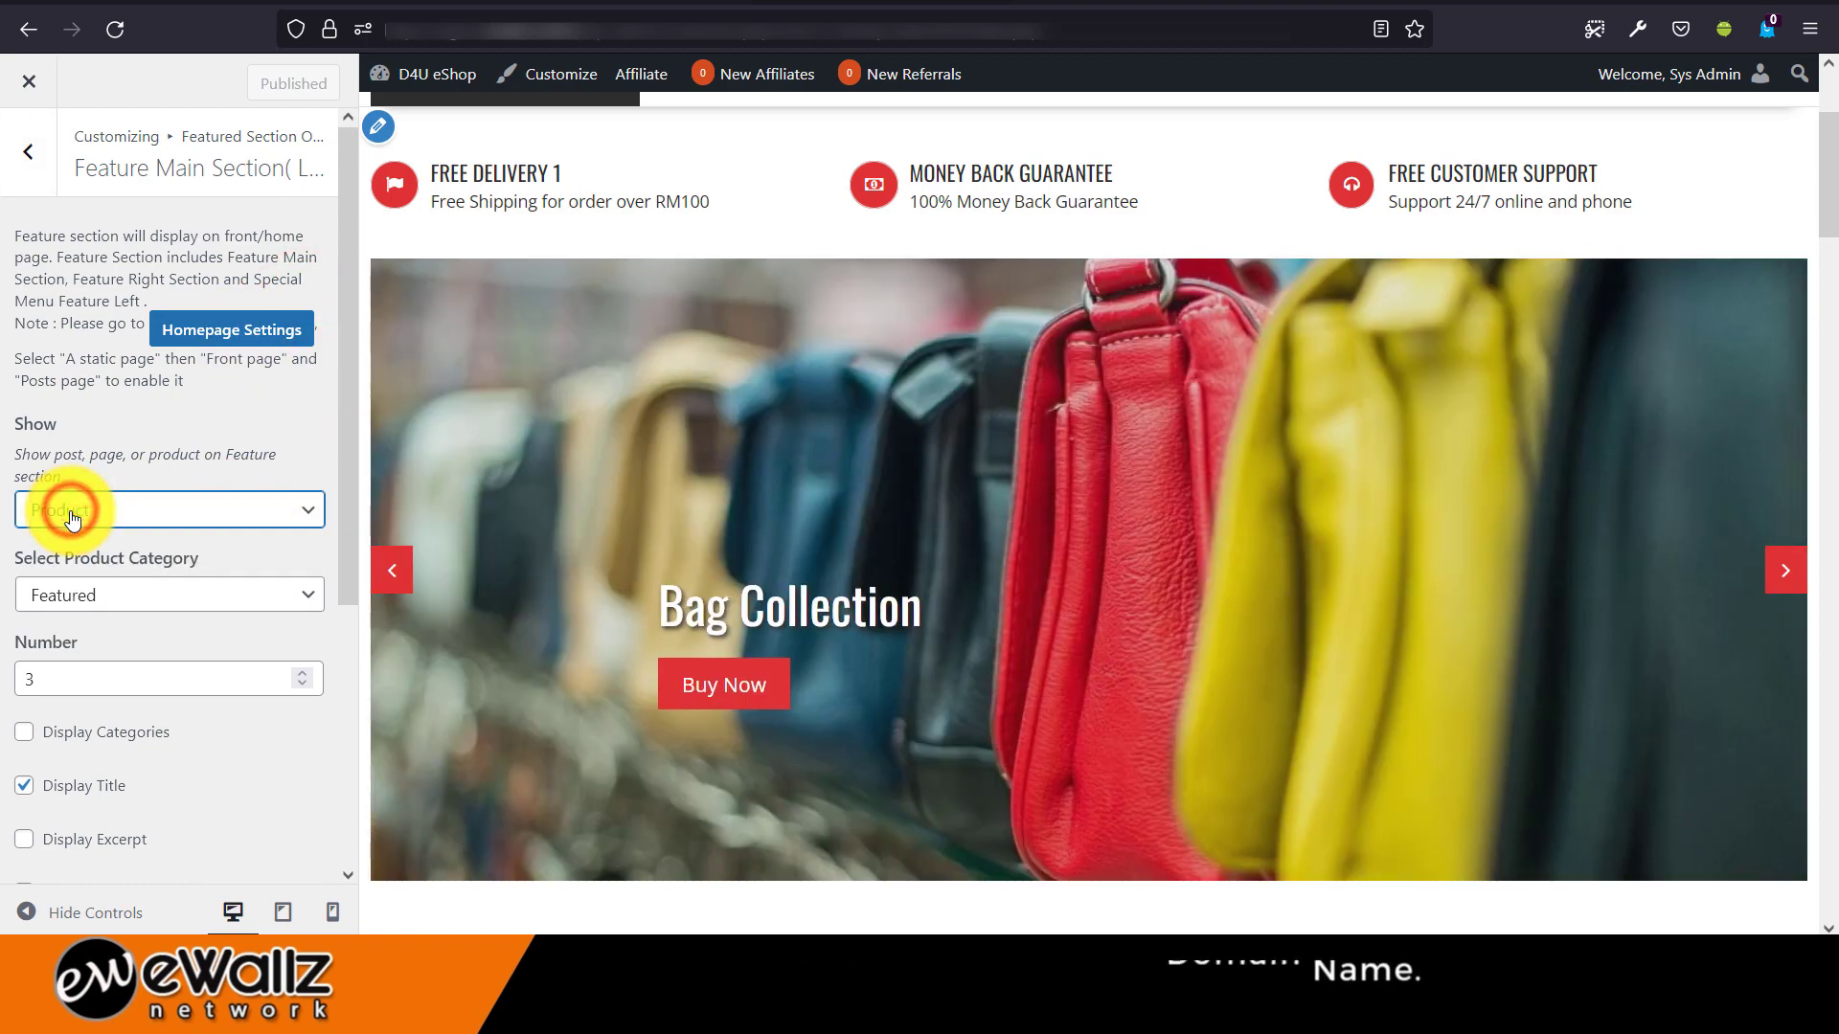
pyautogui.click(76, 530)
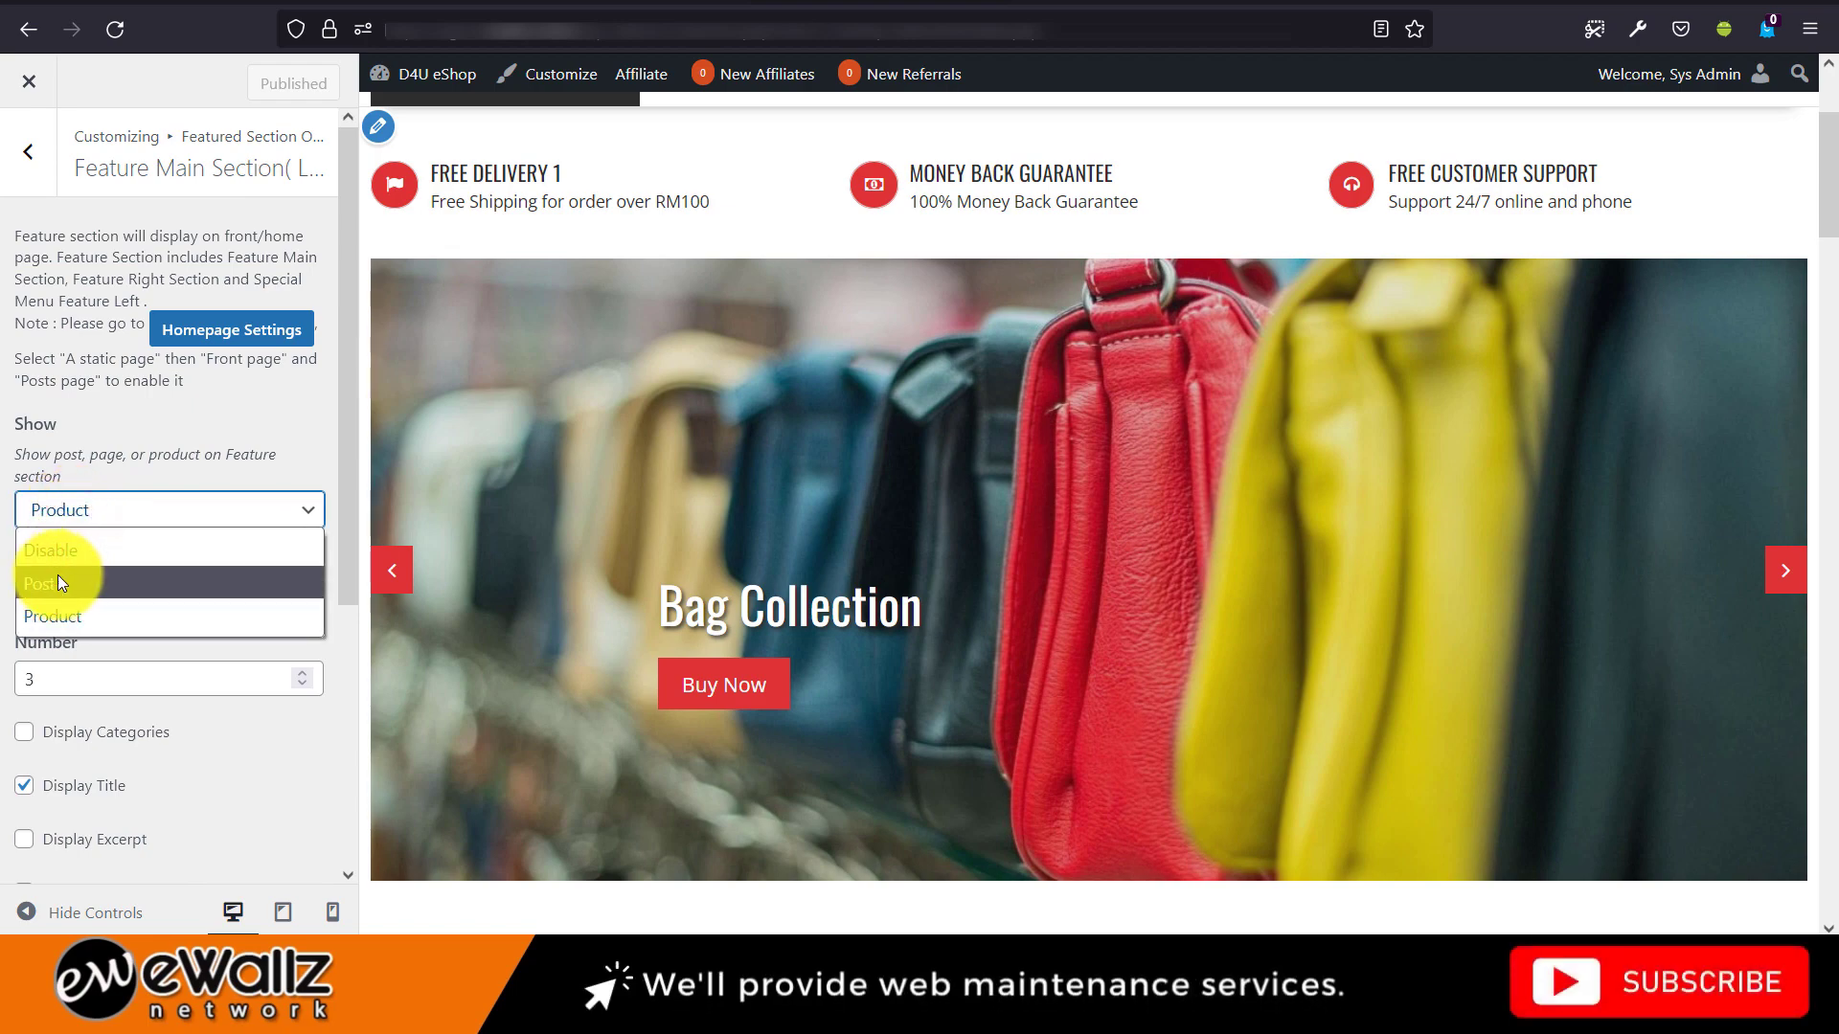
pyautogui.click(58, 578)
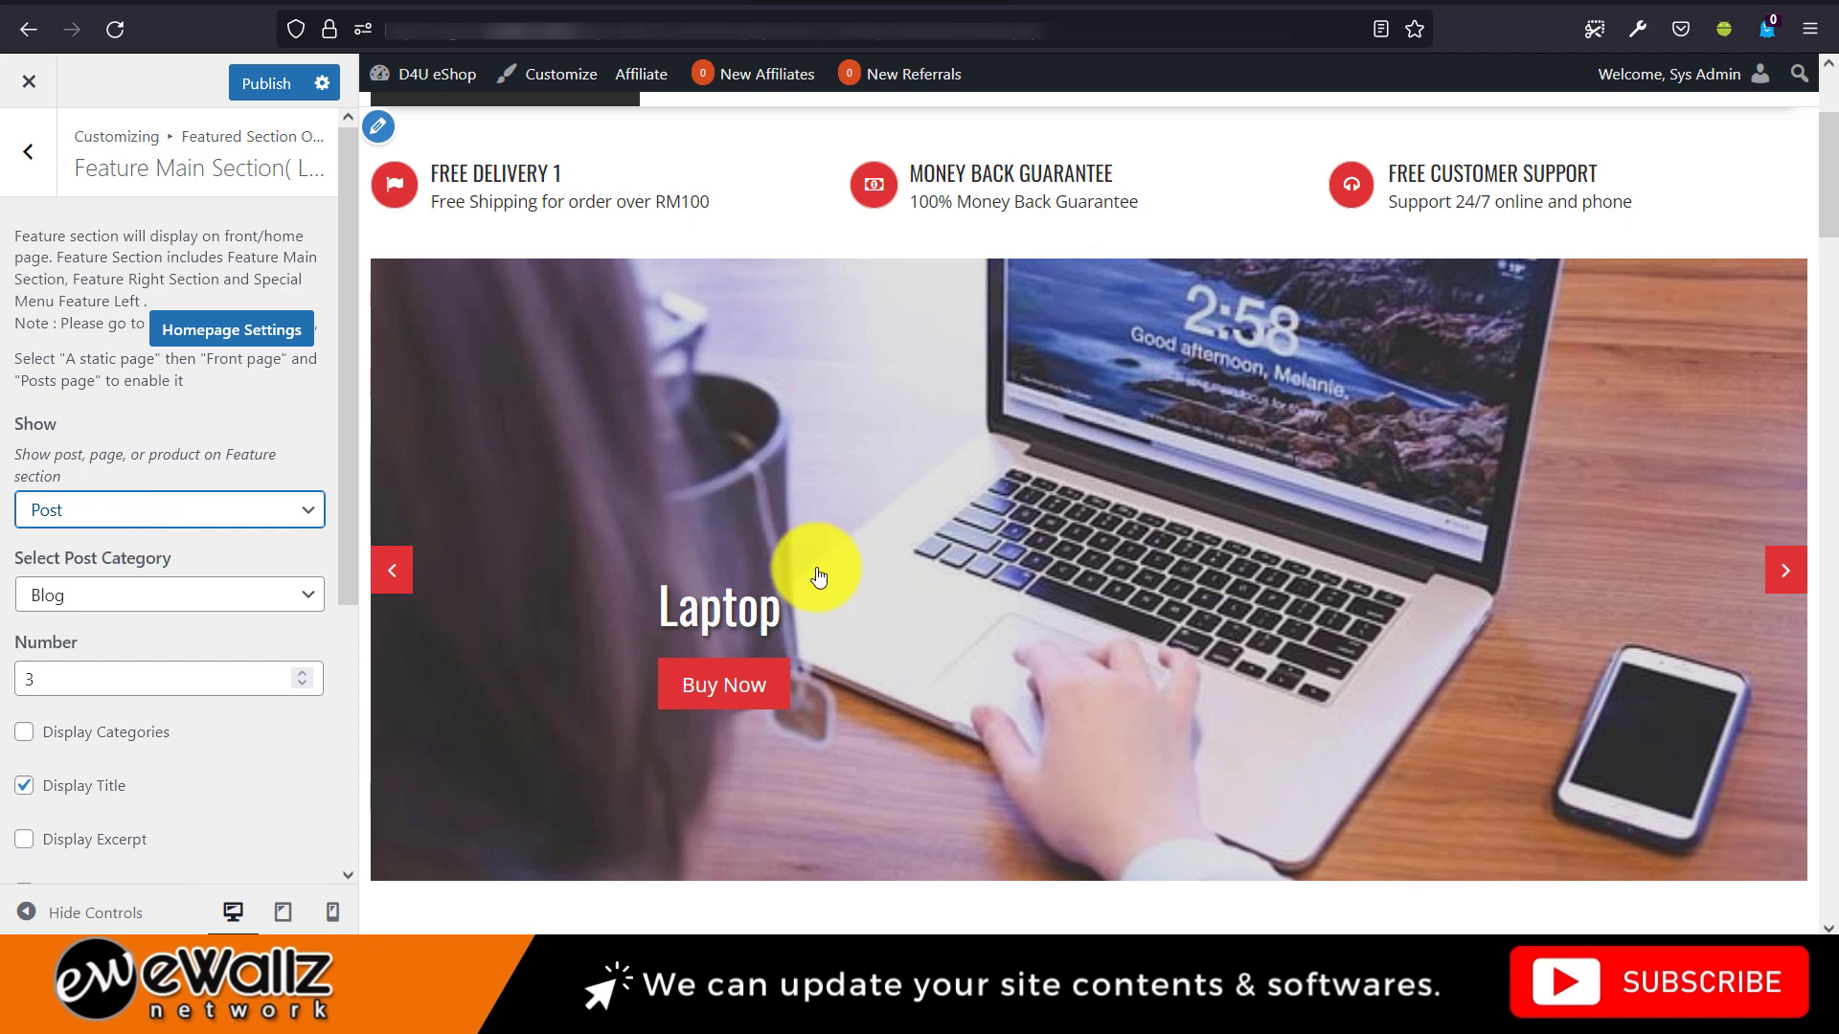
pyautogui.scroll(-2, 520, 573)
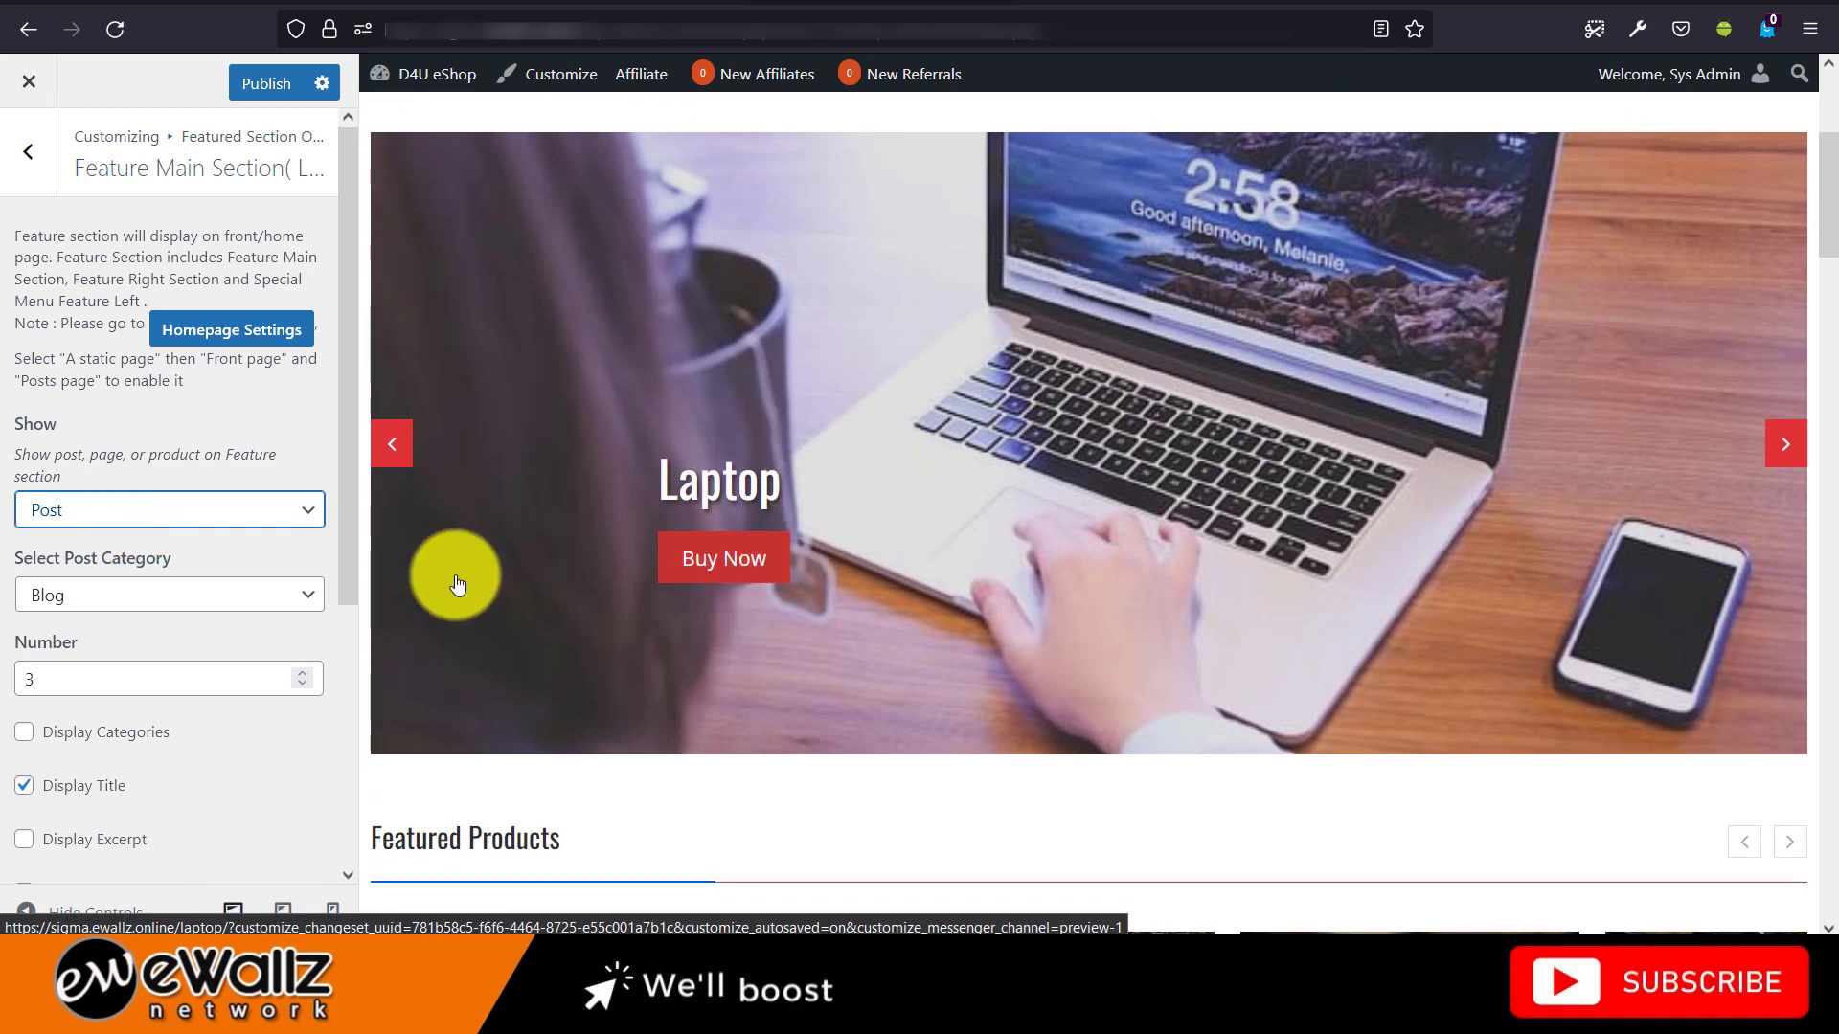
# Set the main feature section's Show option to Disable, and switch it to Product after checking the preview.
pyautogui.click(259, 515)
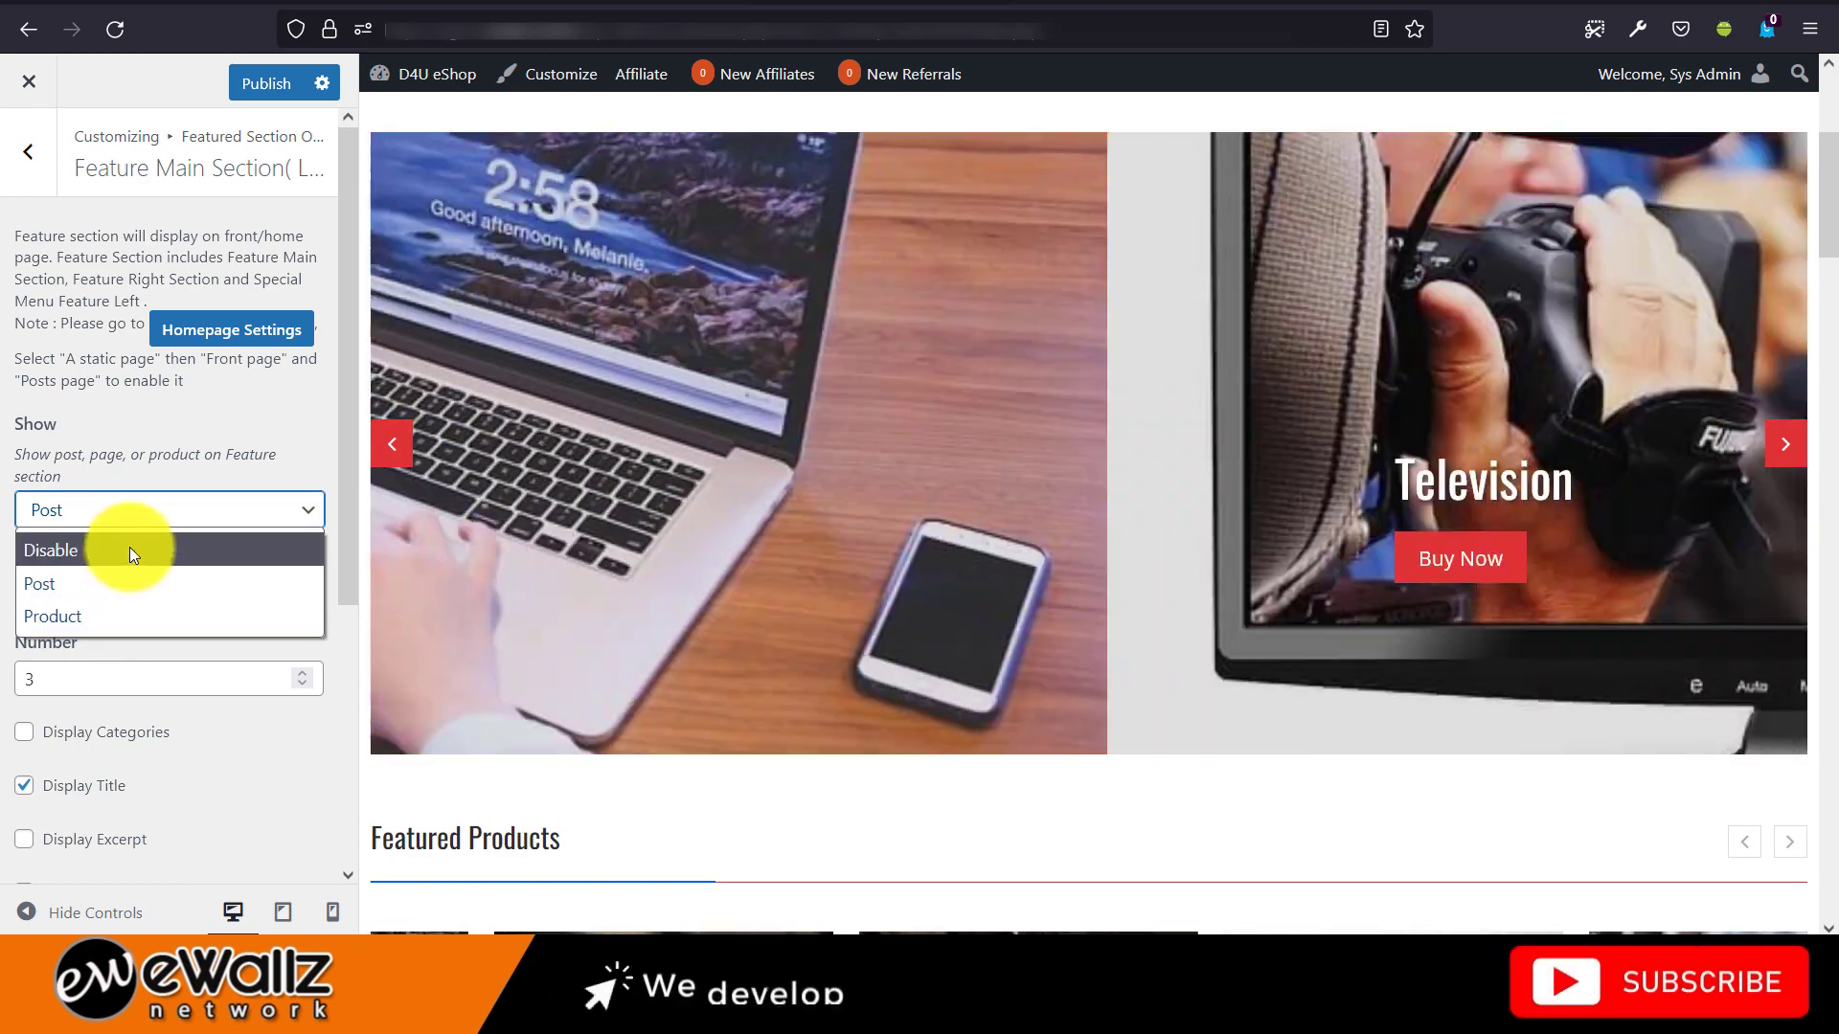
pyautogui.click(129, 546)
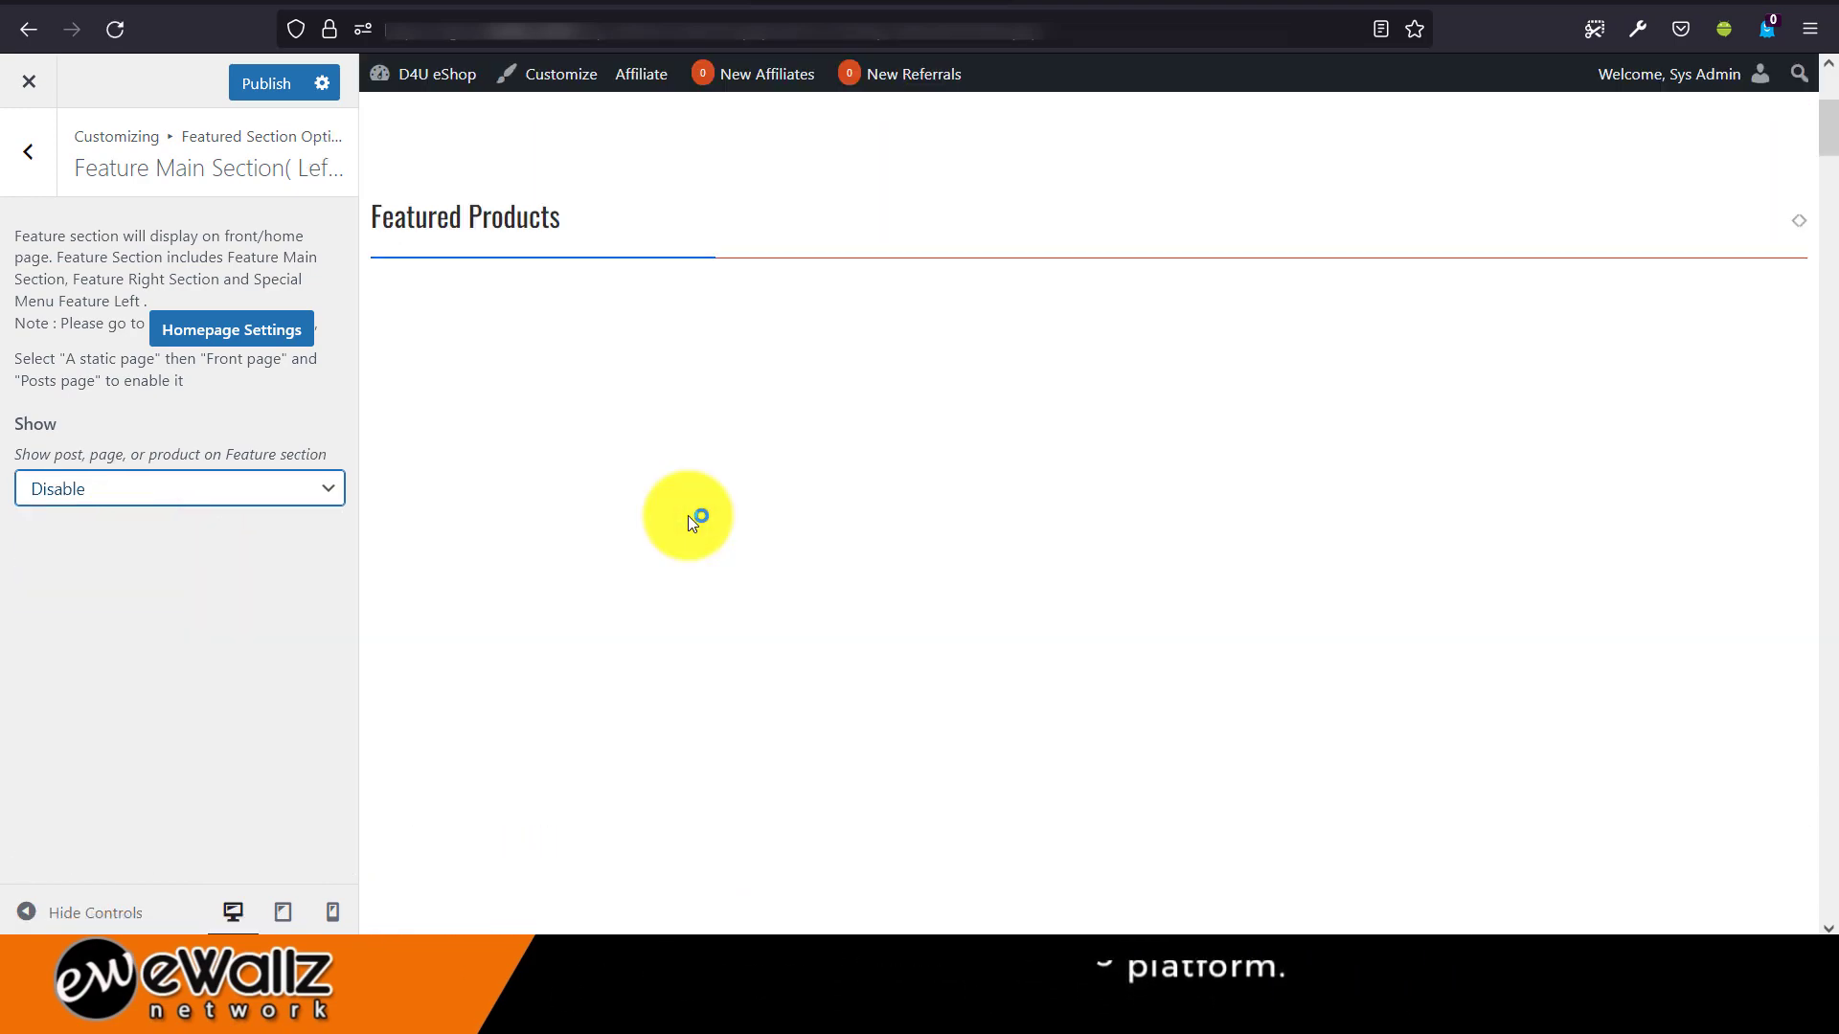
pyautogui.scroll(-3, 938, 538)
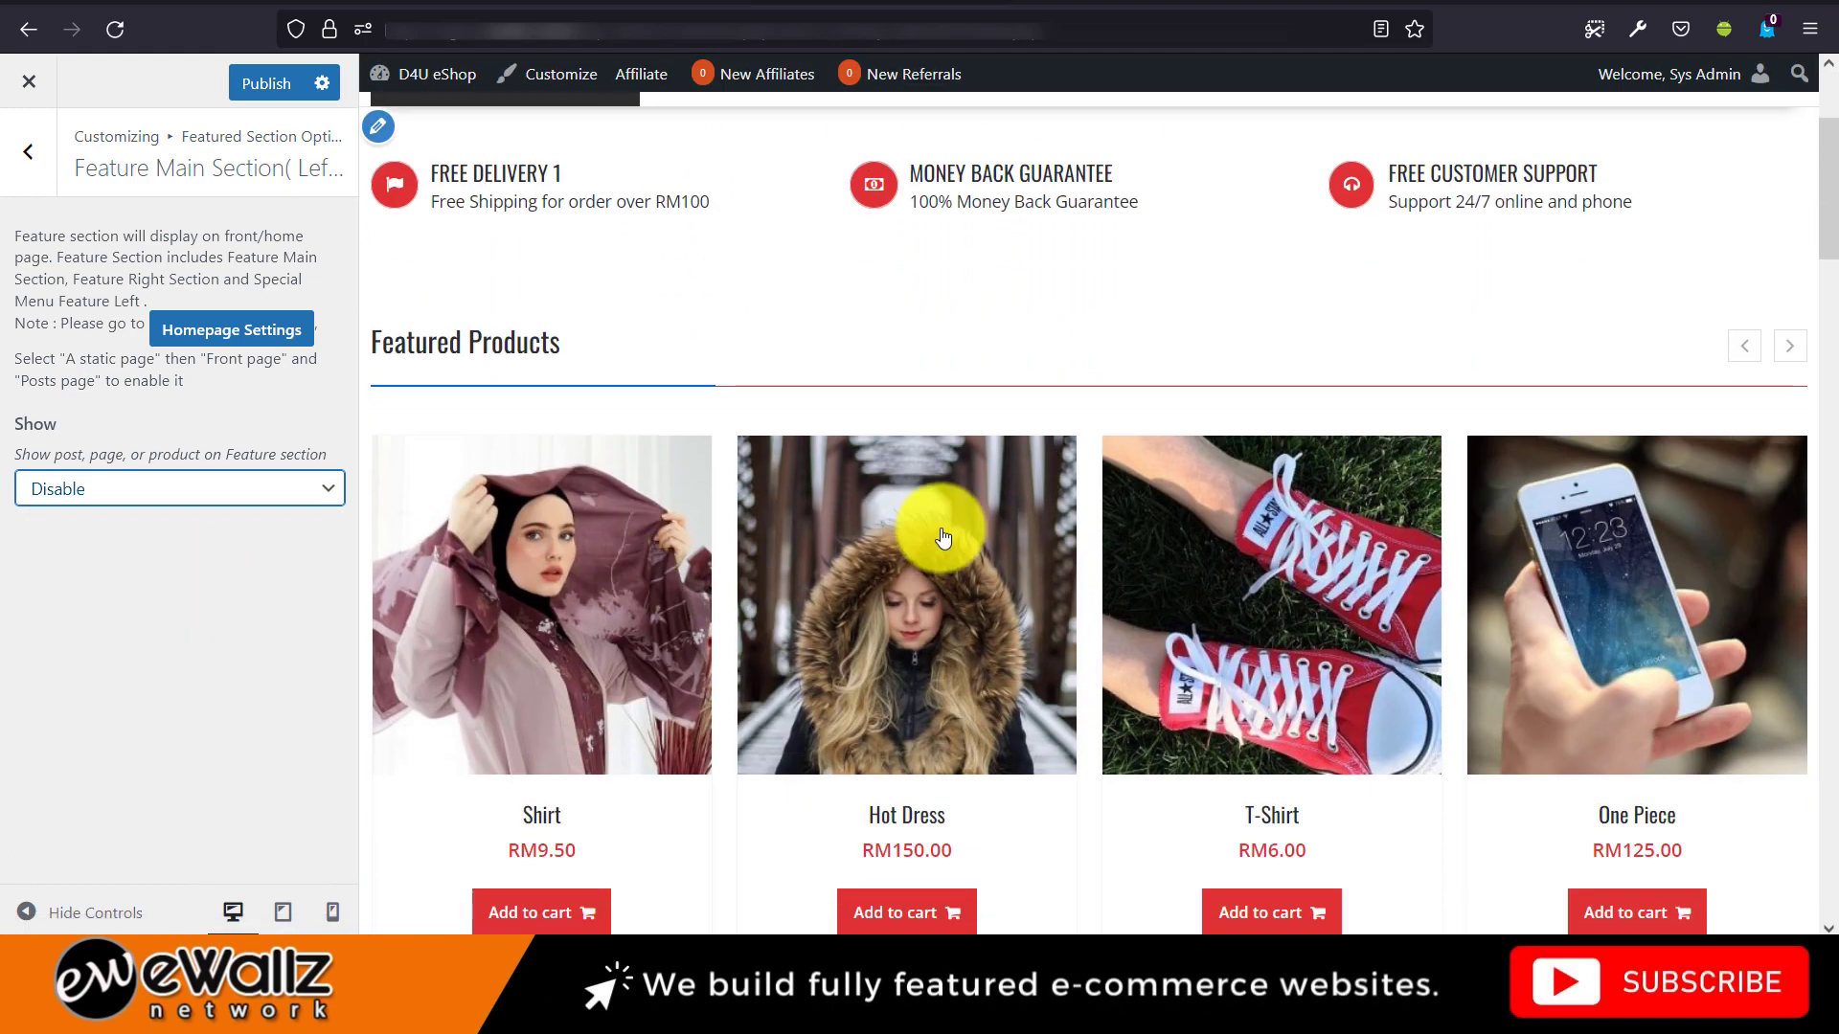
pyautogui.click(328, 489)
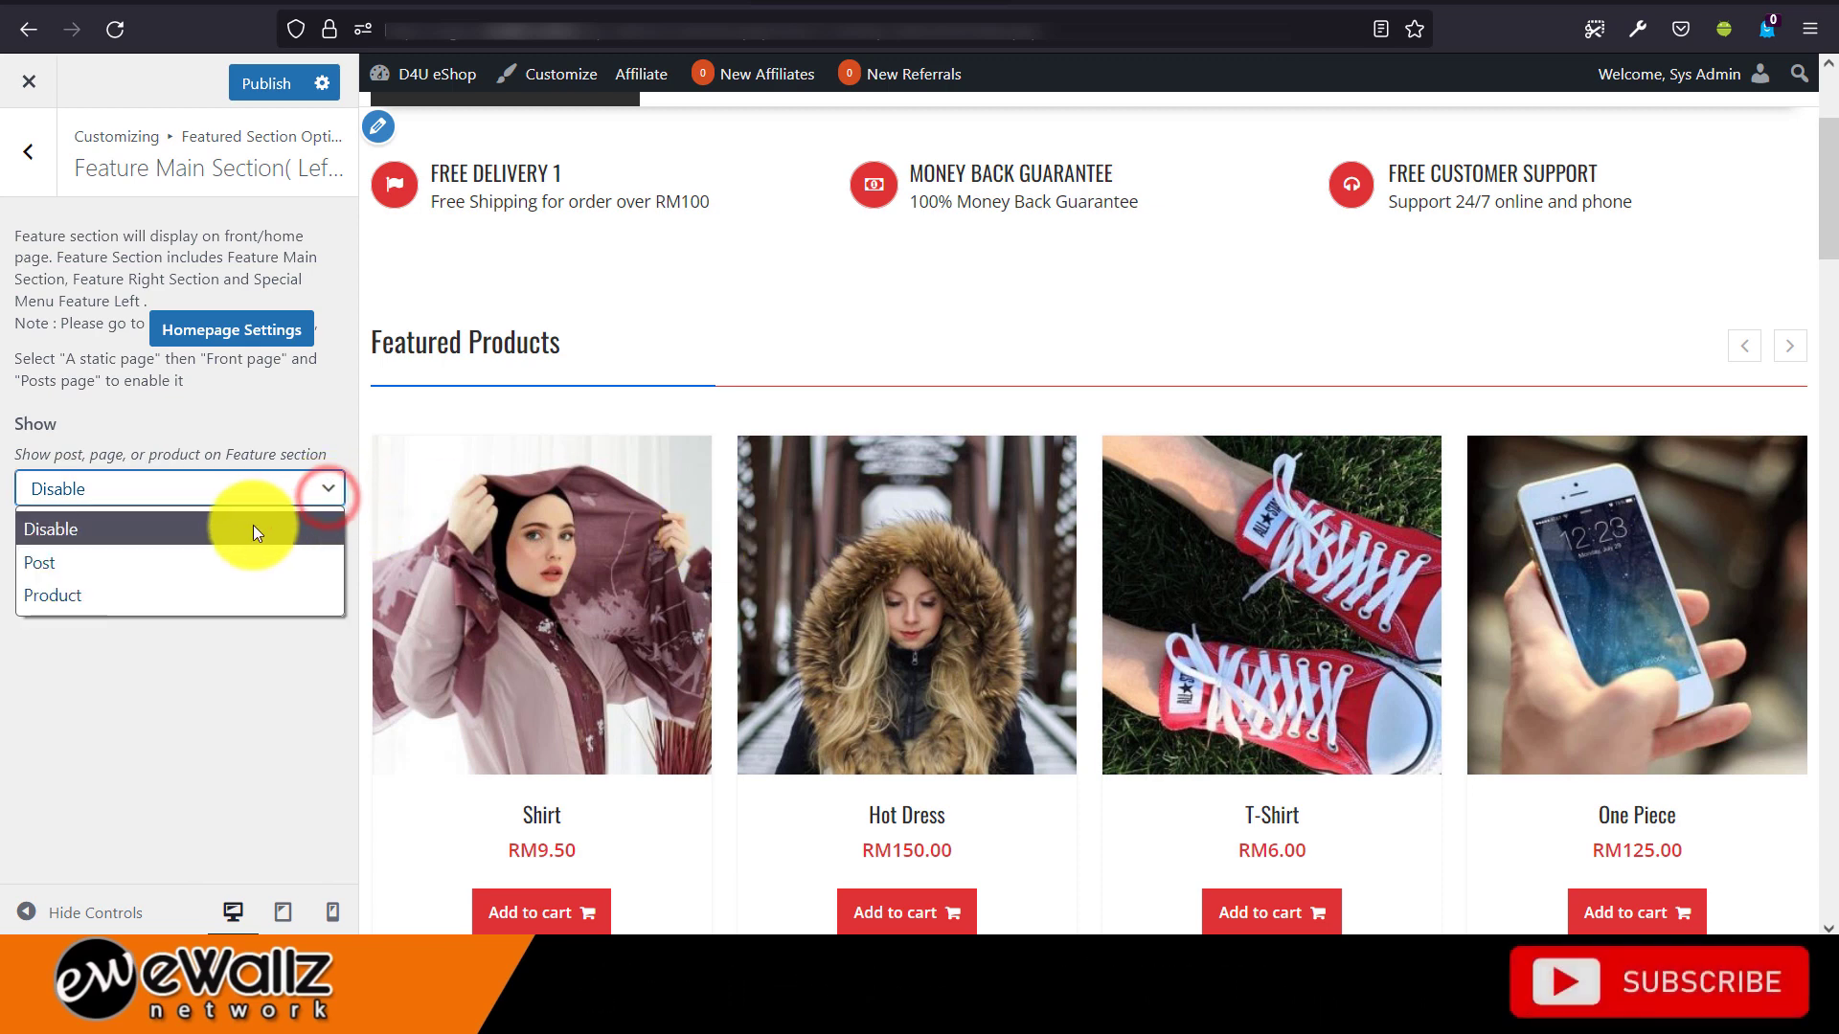
pyautogui.click(174, 599)
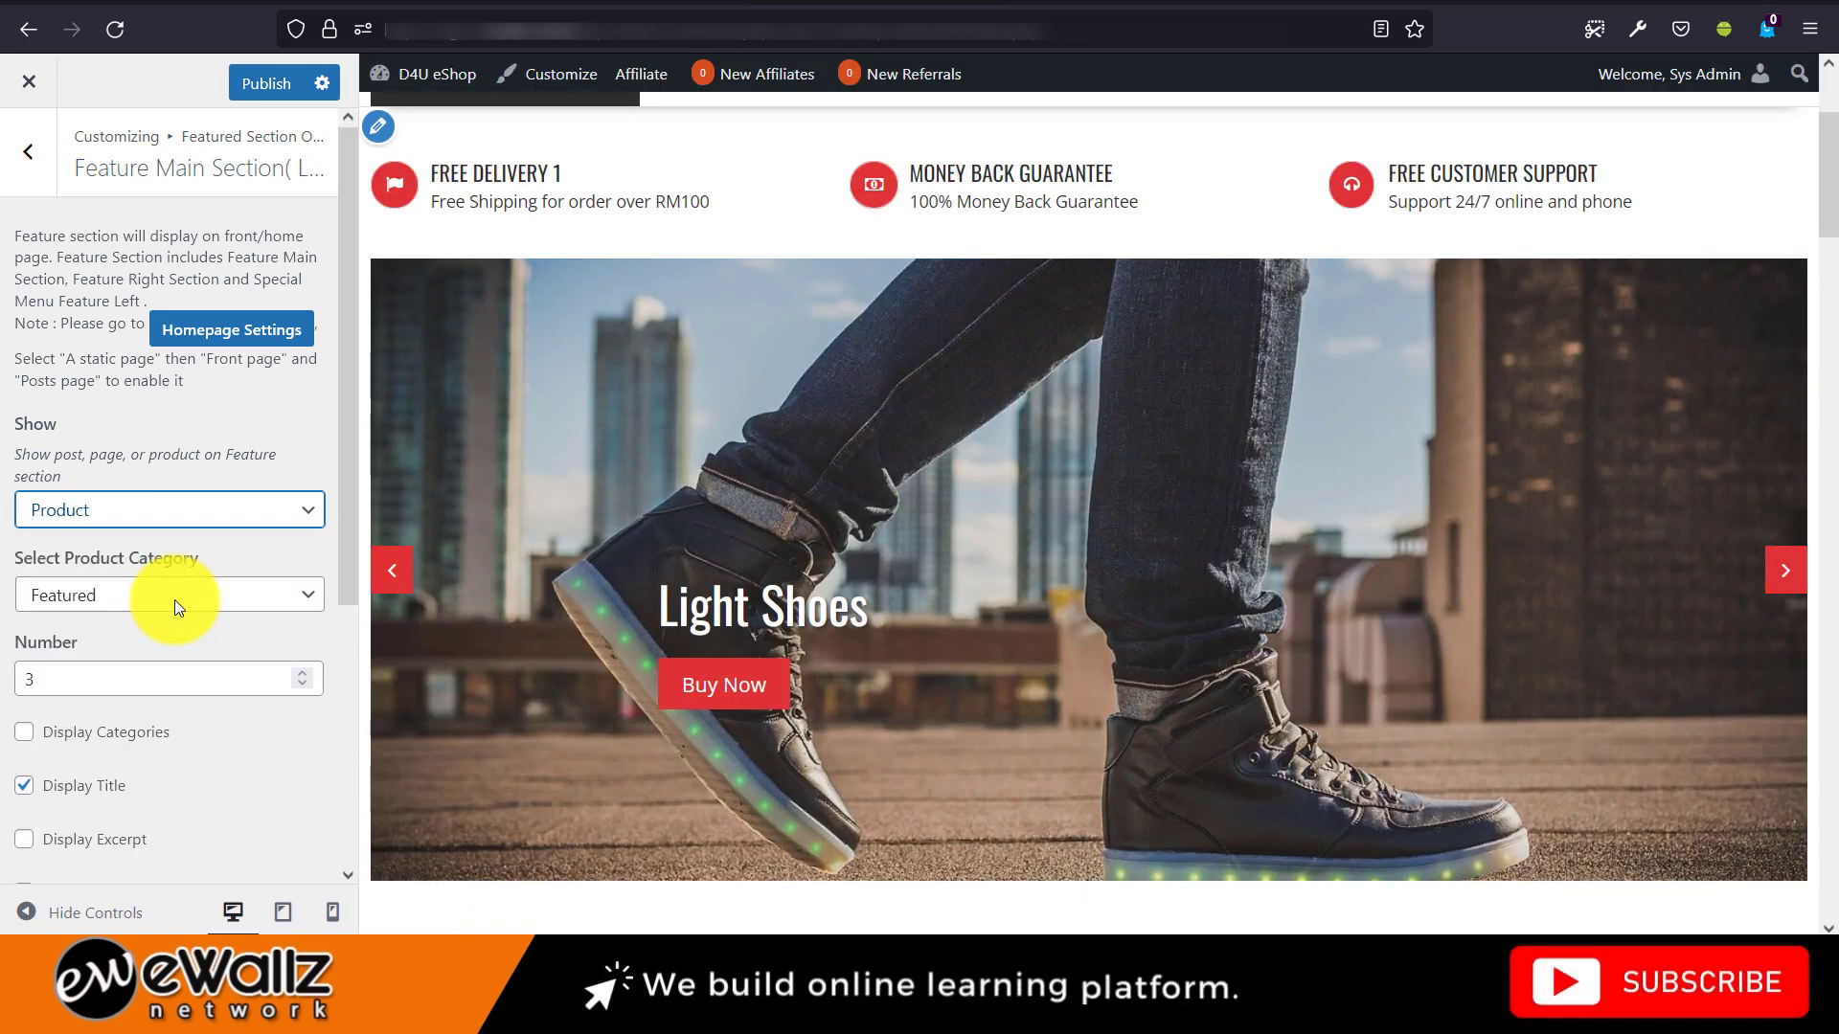
# Clear the feature slider's Button Text to hide the button on the slides.
pyautogui.scroll(-3, 137, 623)
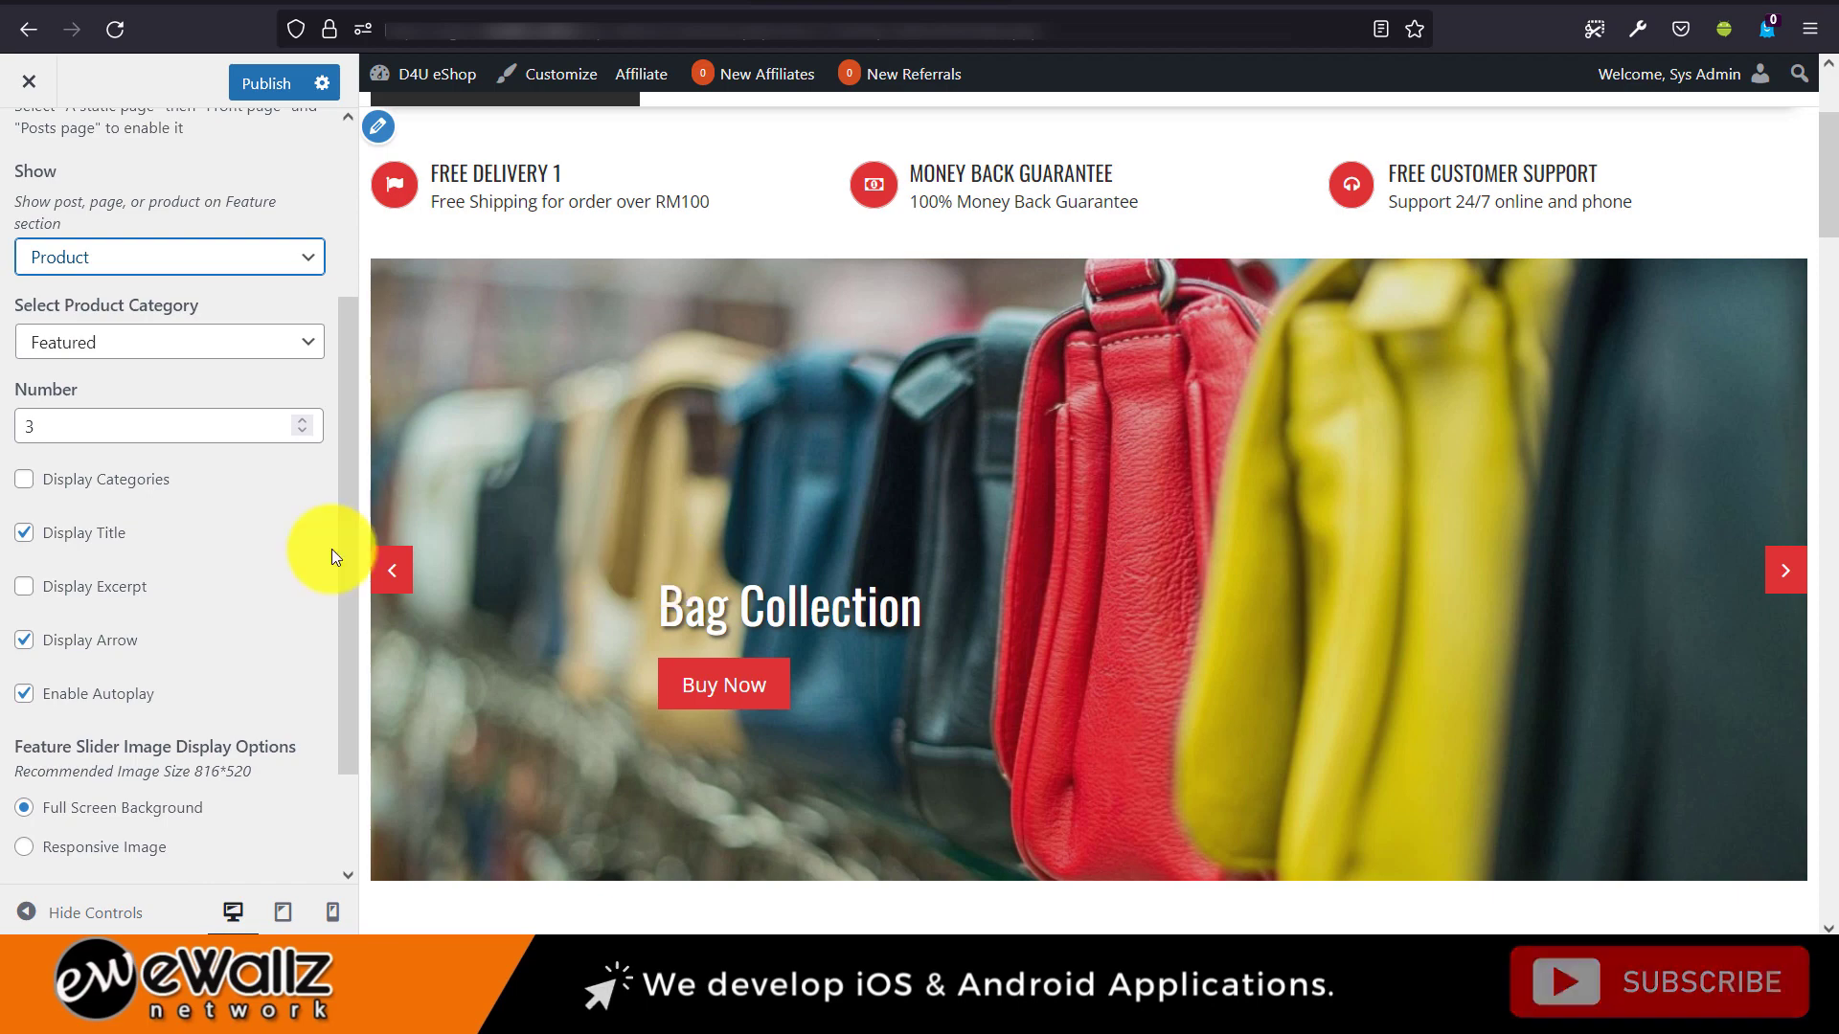
pyautogui.scroll(-2, 234, 544)
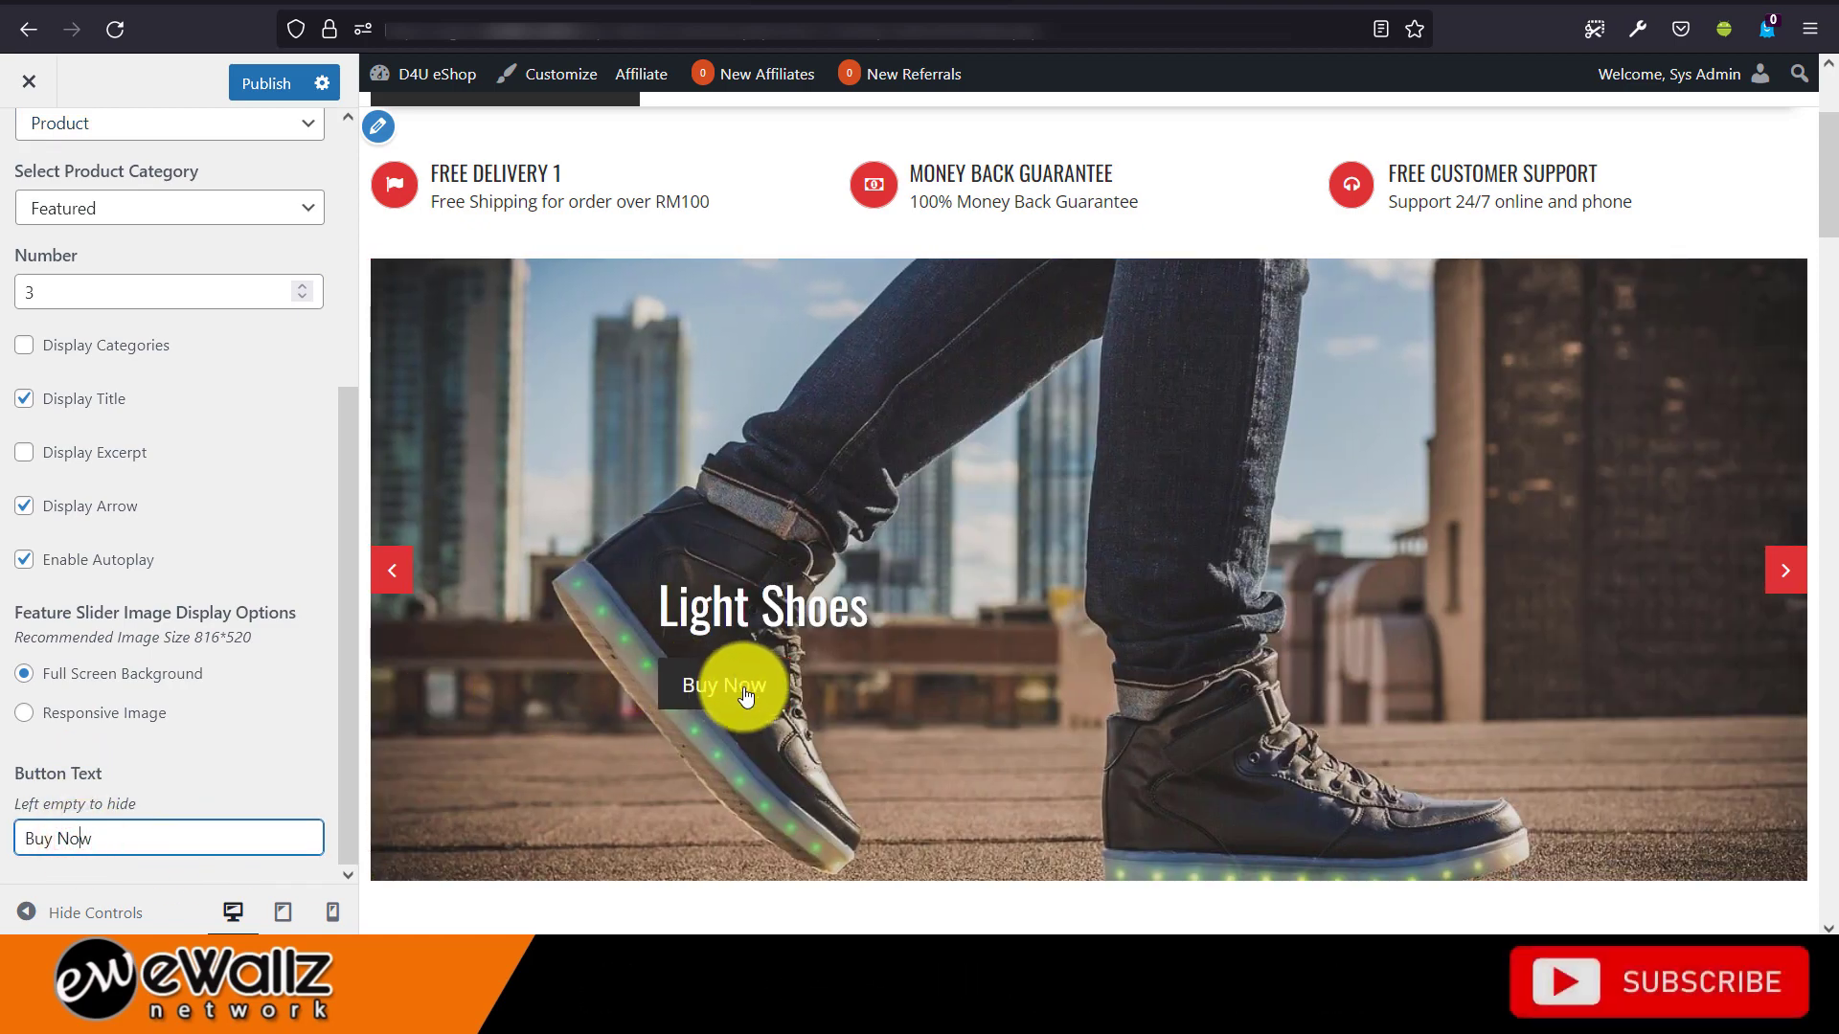
pyautogui.click(128, 839)
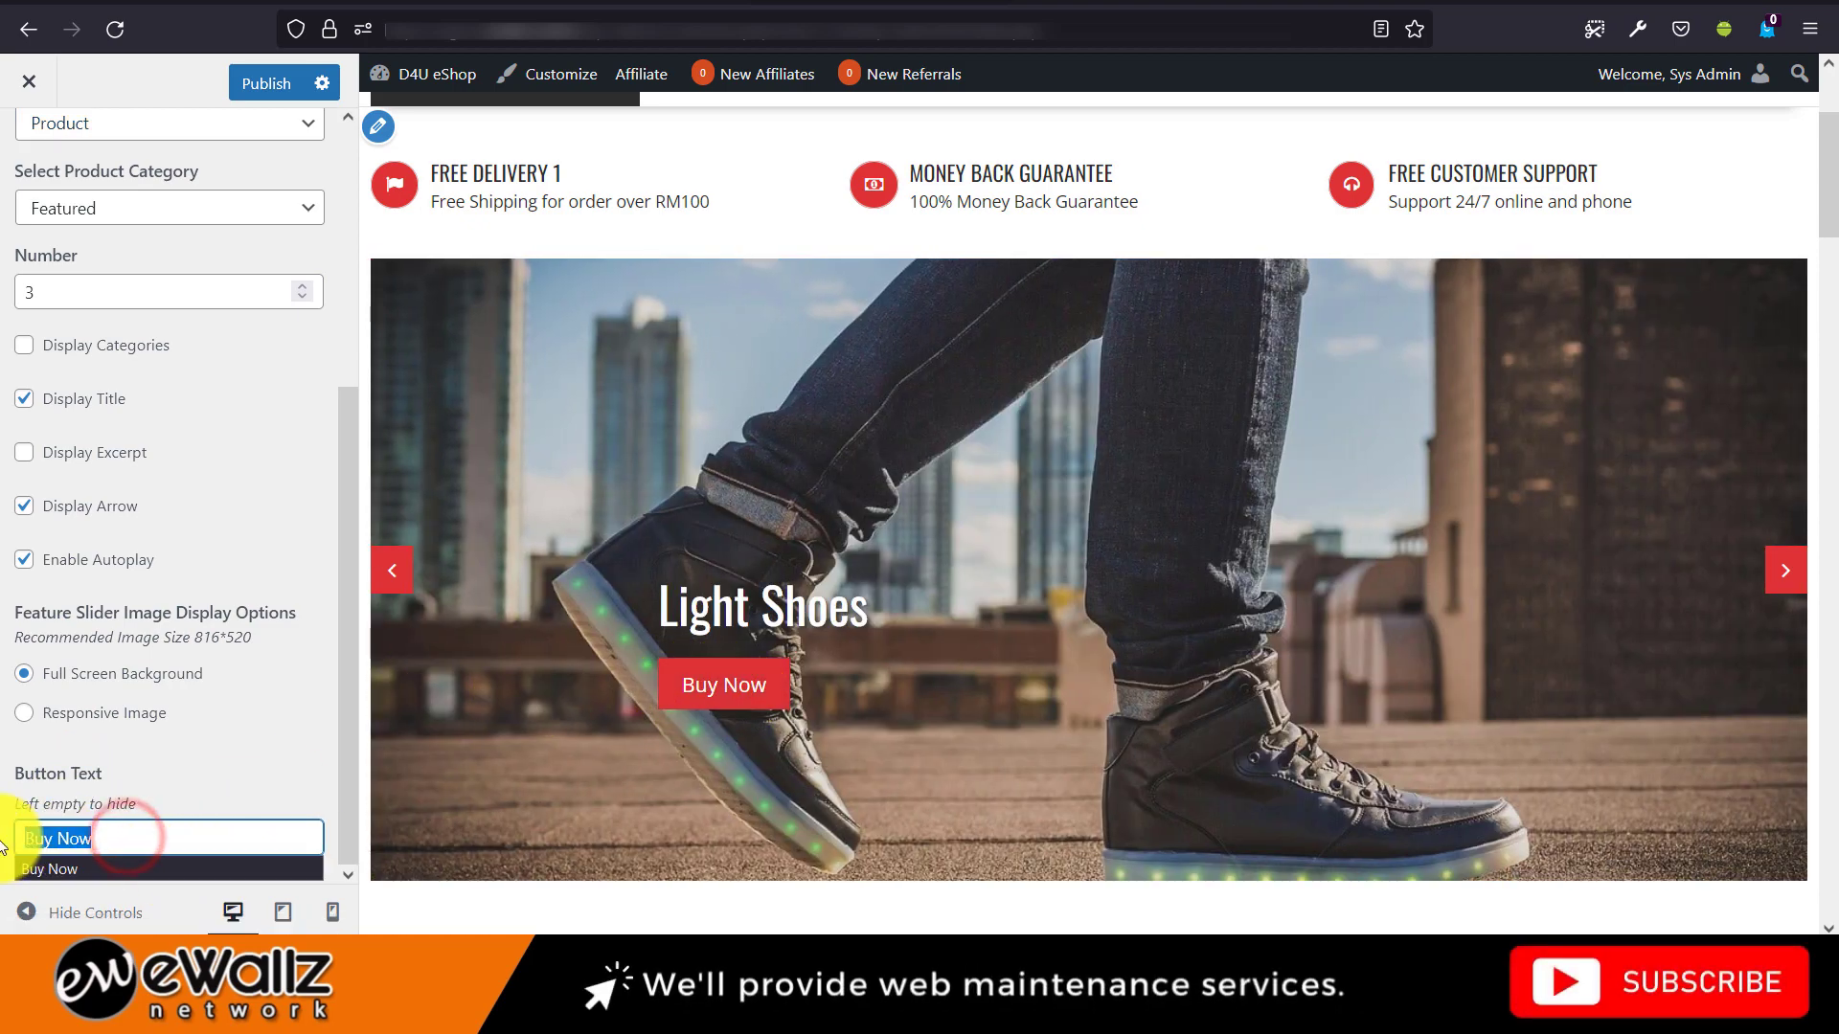
pyautogui.press('BackSpace')
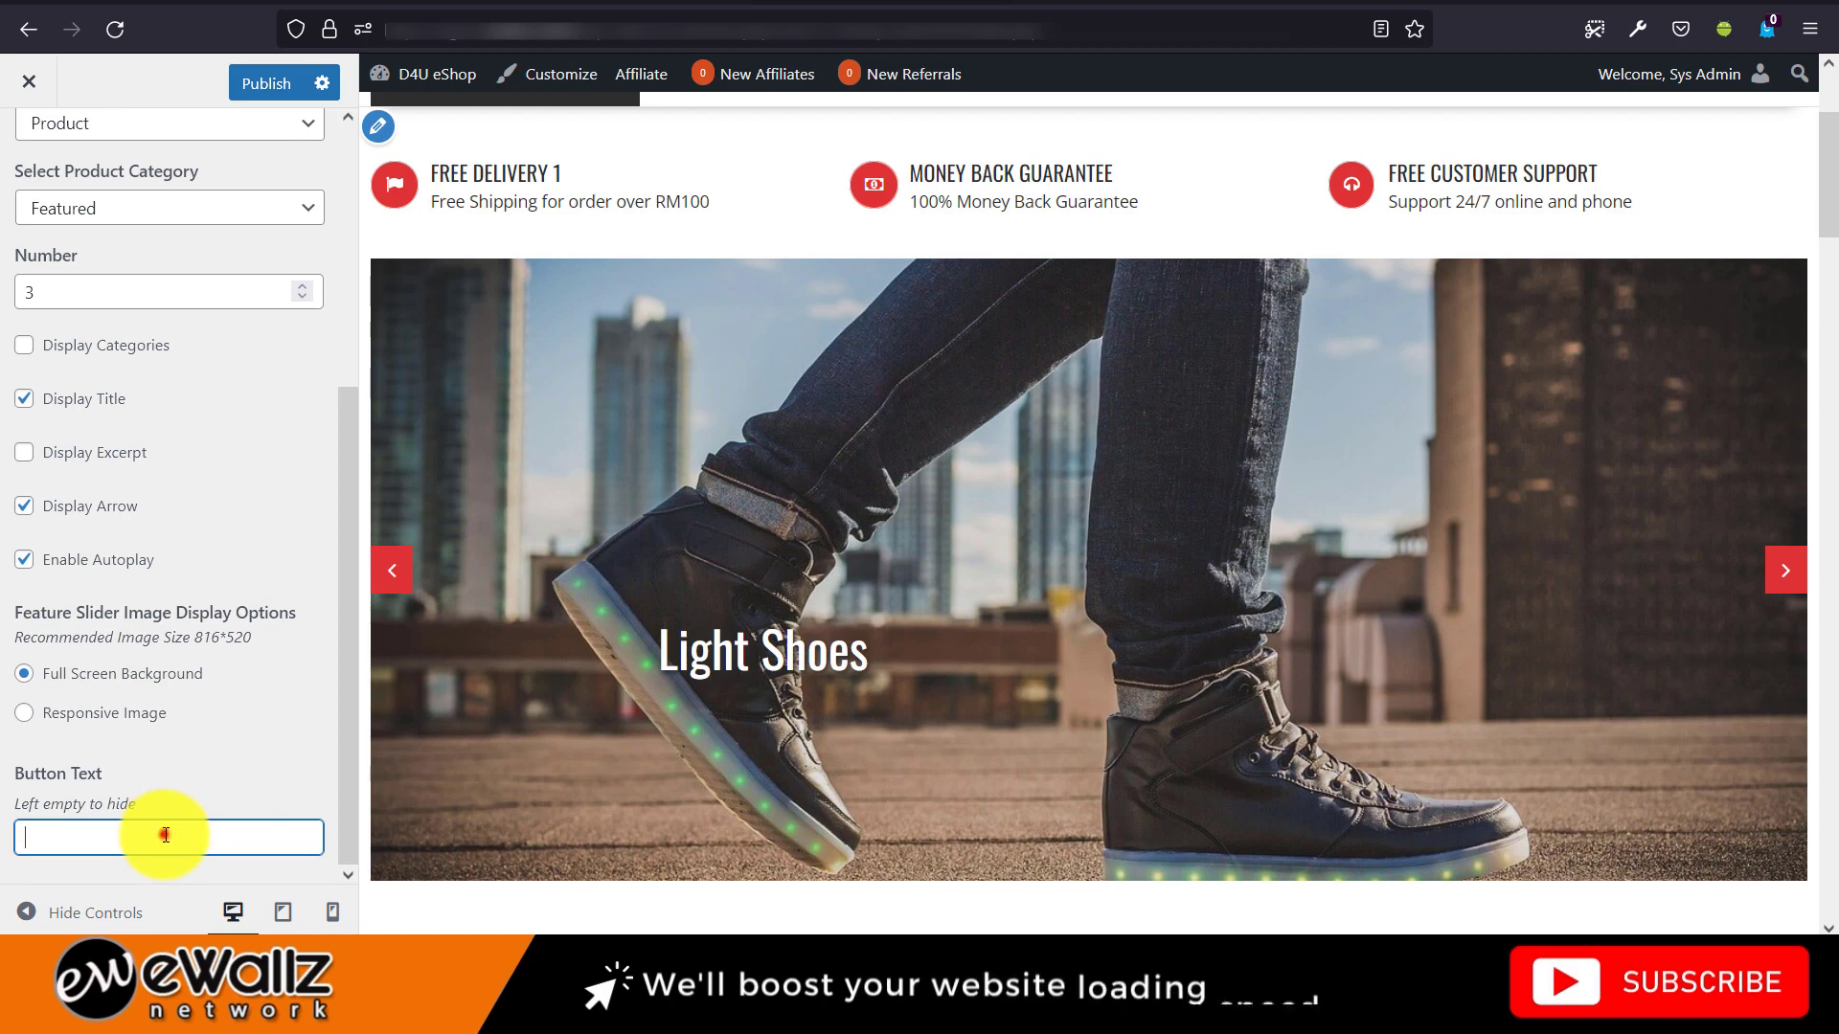
pyautogui.click(239, 762)
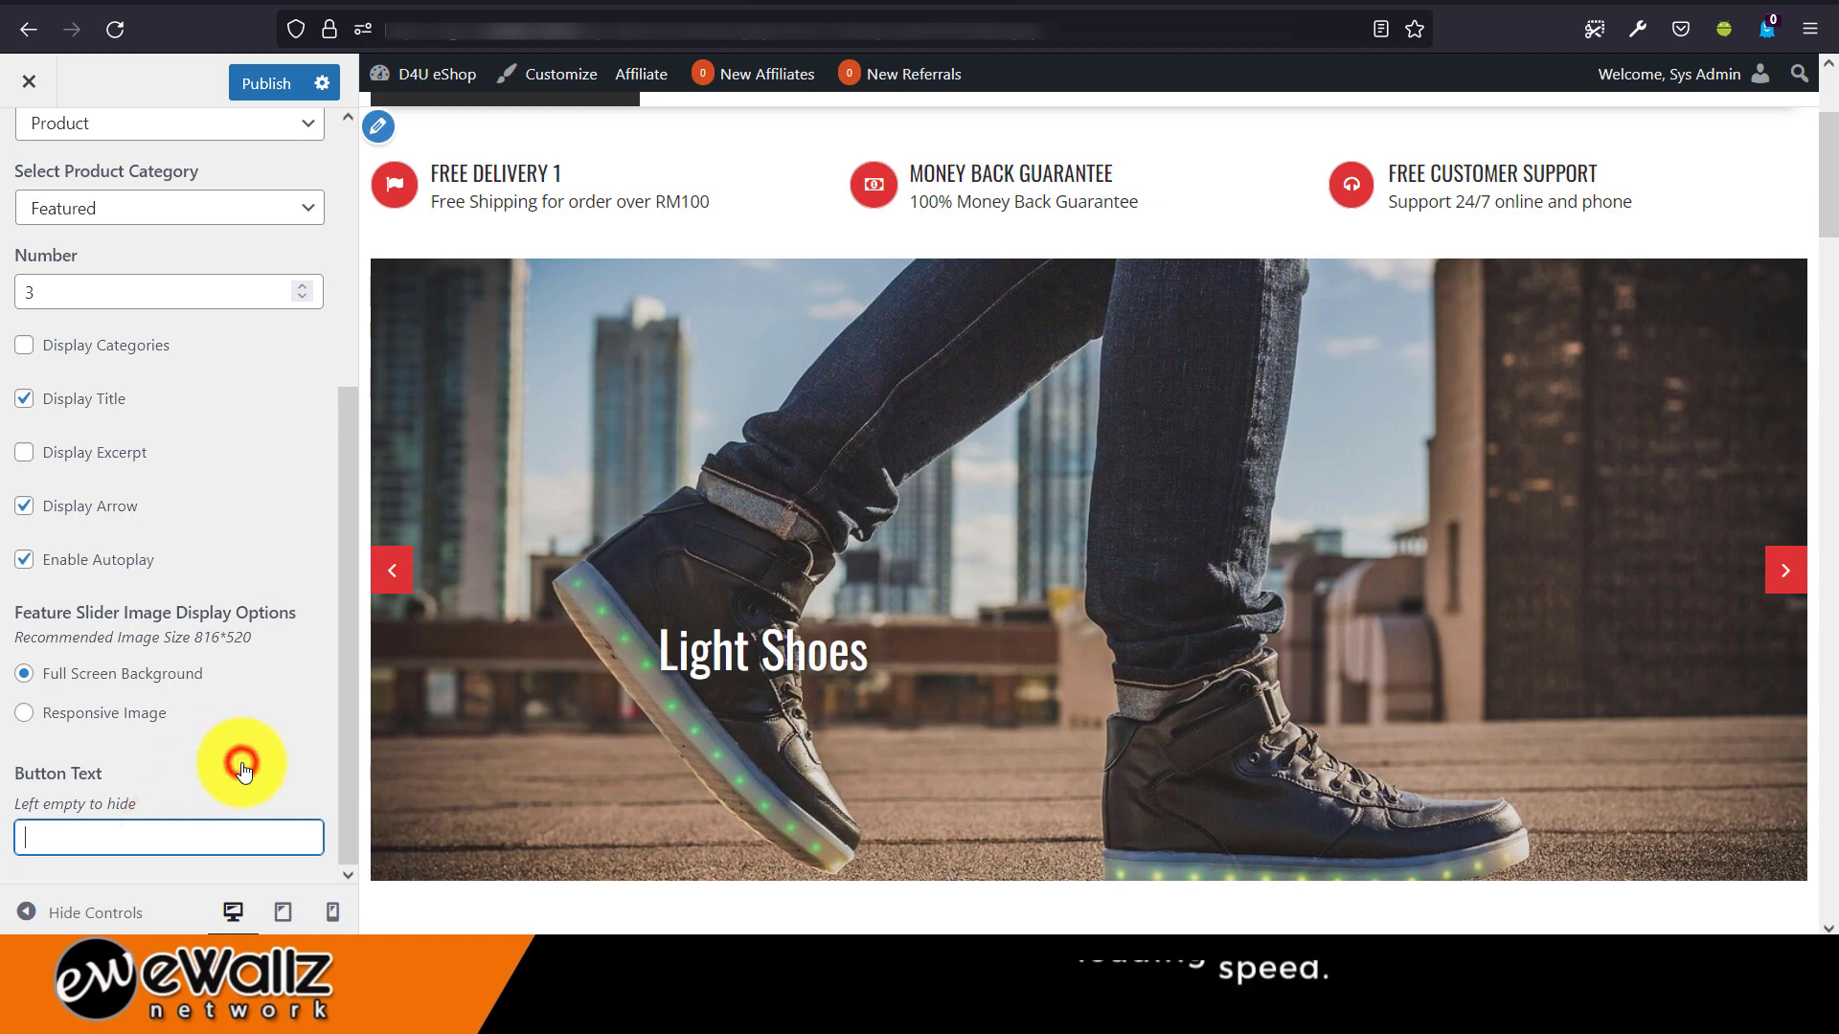
# Look through the product categories offered for the feature slider and check its Number setting.
pyautogui.scroll(5, 242, 763)
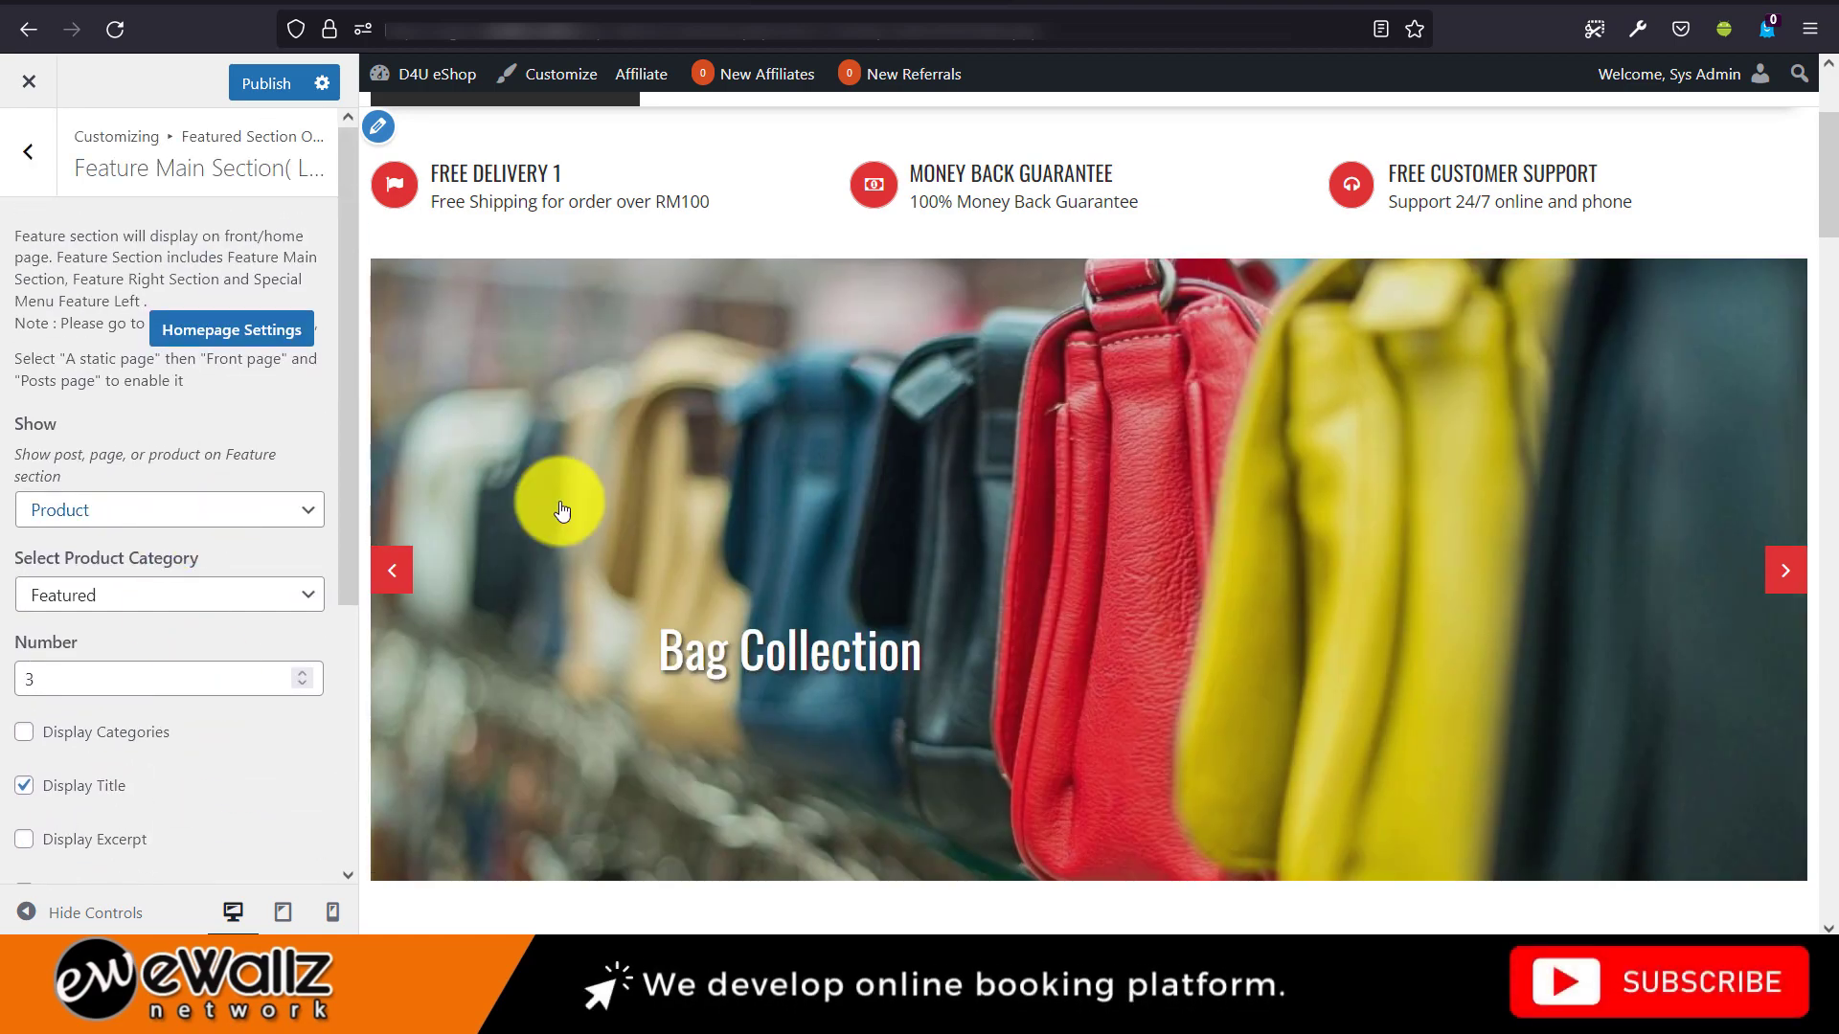
pyautogui.click(165, 589)
pyautogui.scroll(-2, 170, 487)
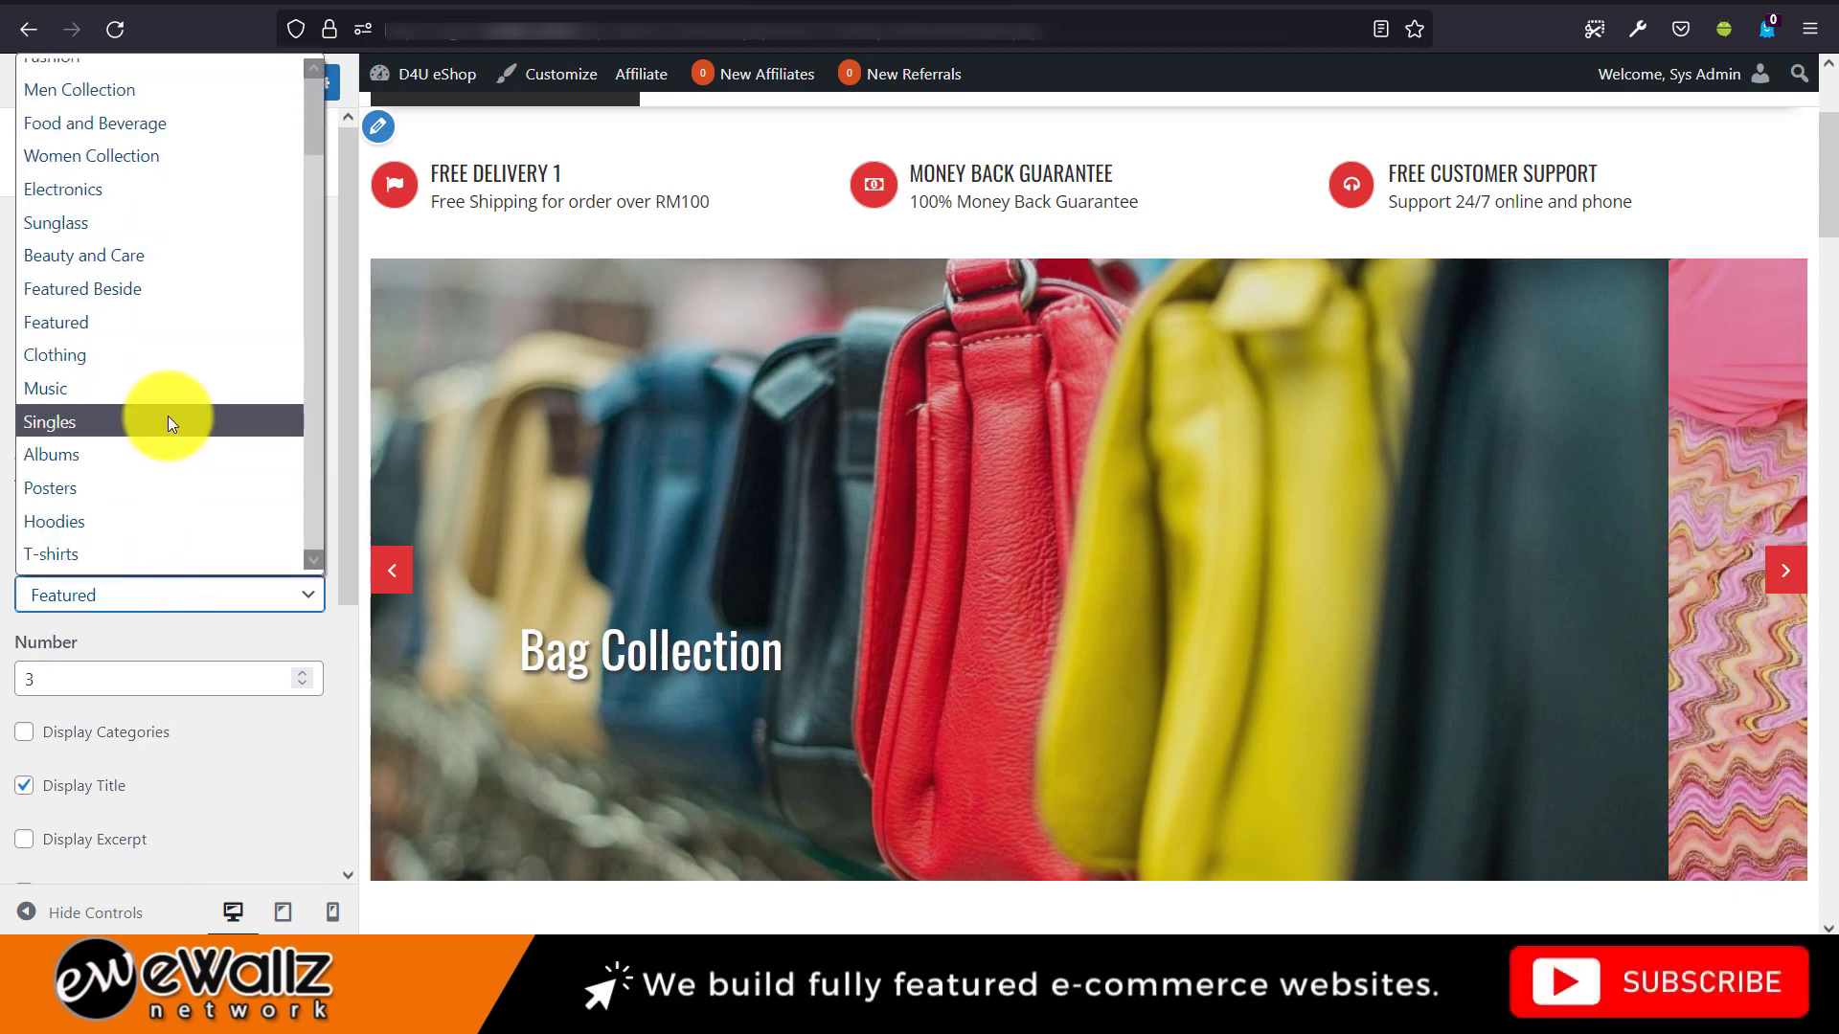
pyautogui.scroll(2, 159, 412)
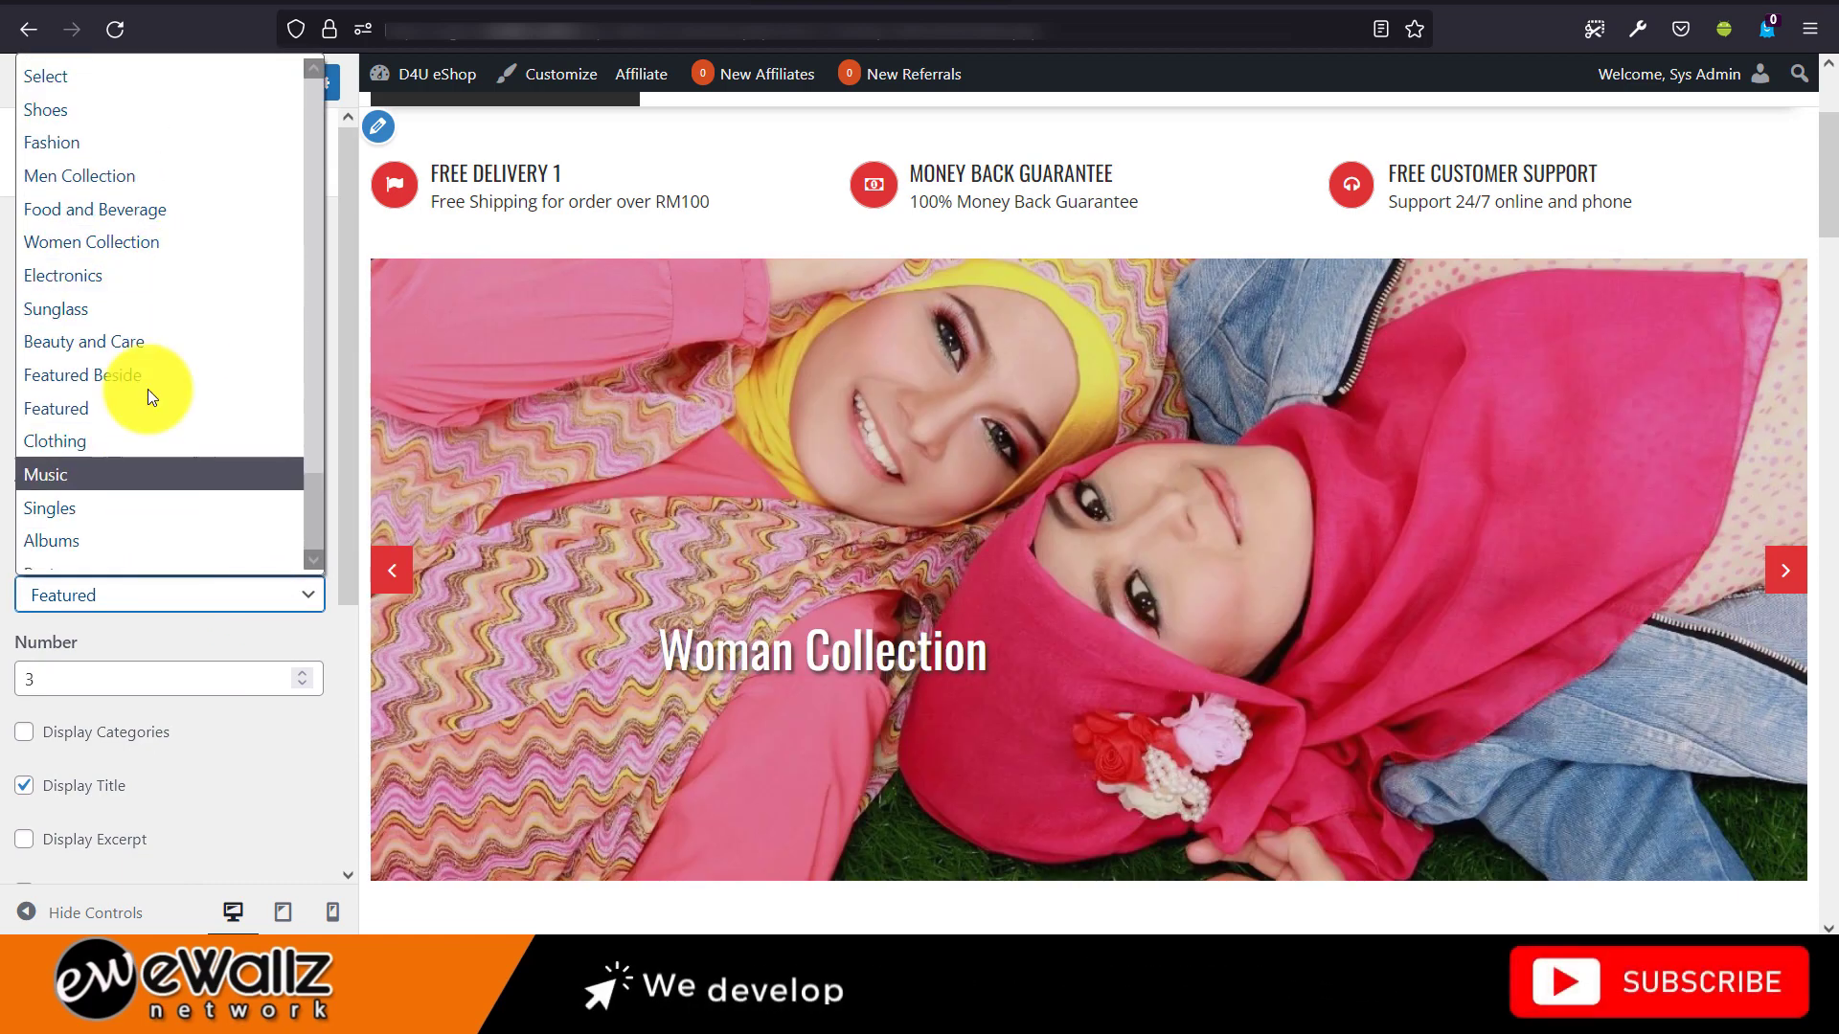
pyautogui.click(124, 648)
pyautogui.doubleClick(123, 670)
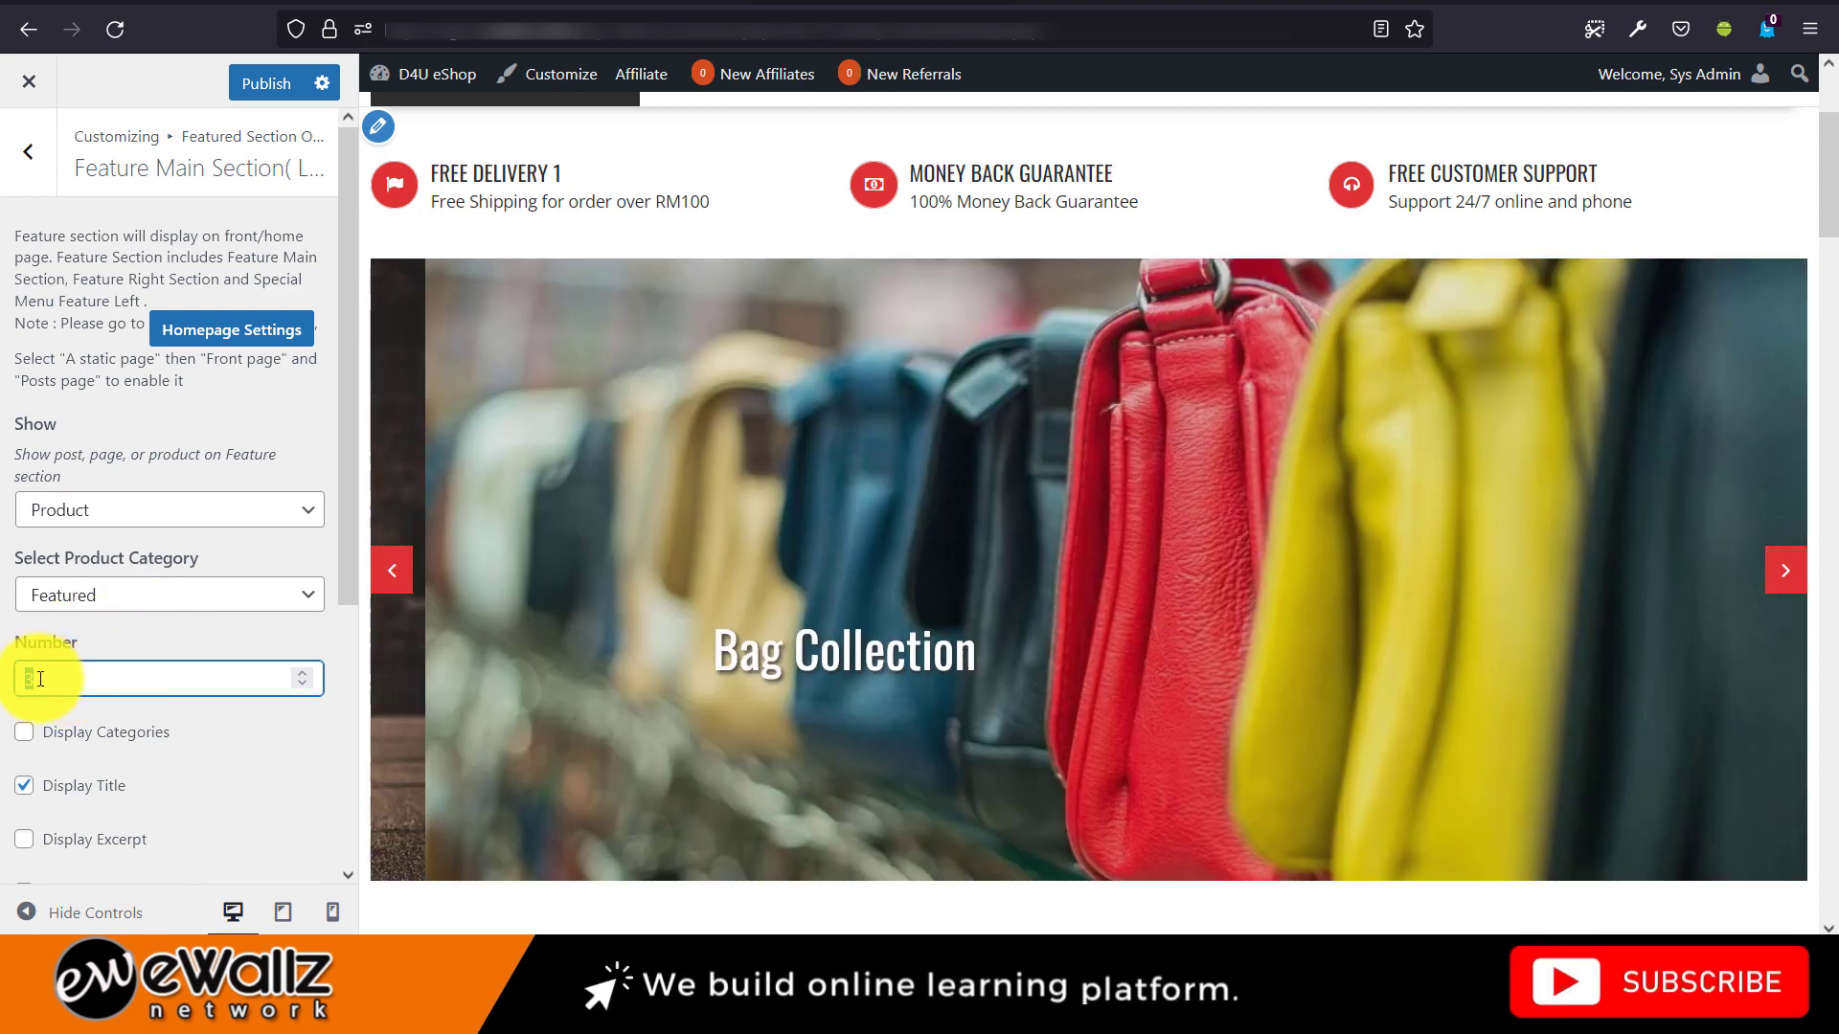
pyautogui.click(39, 680)
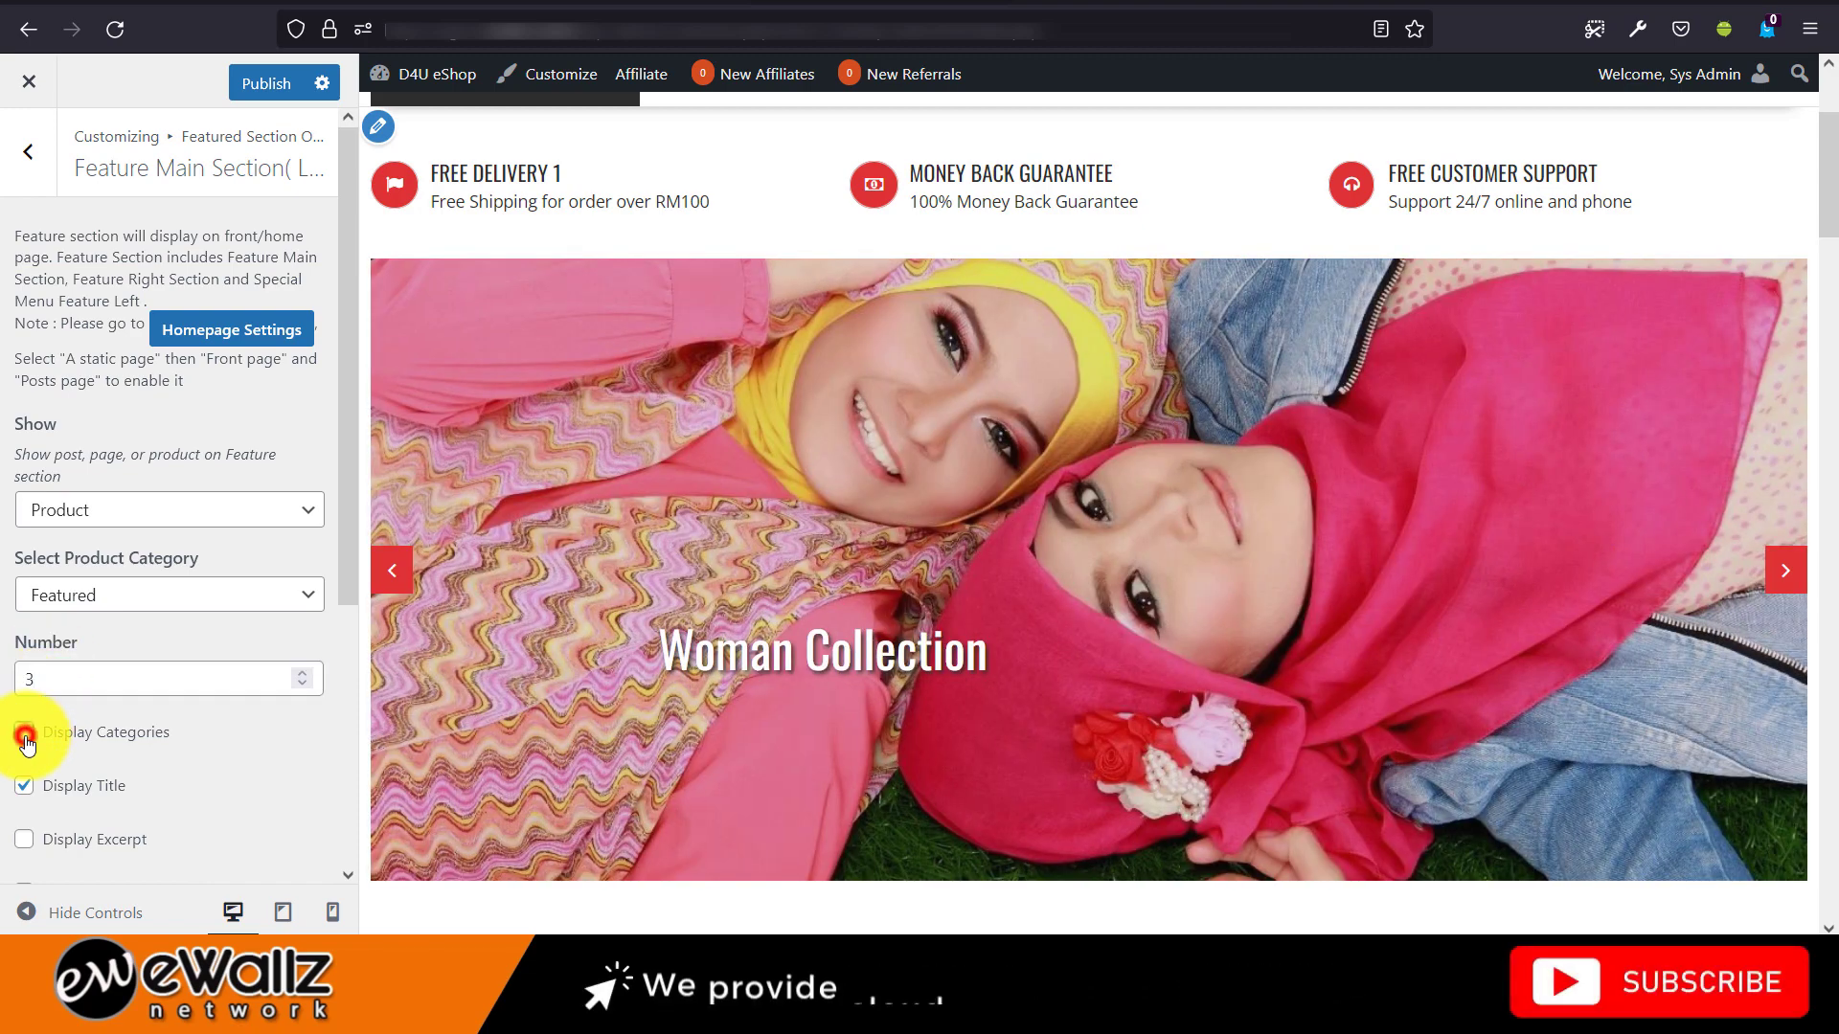
# Turn on Display Categories for the product slides, check the preview, and turn it off again.
pyautogui.click(26, 737)
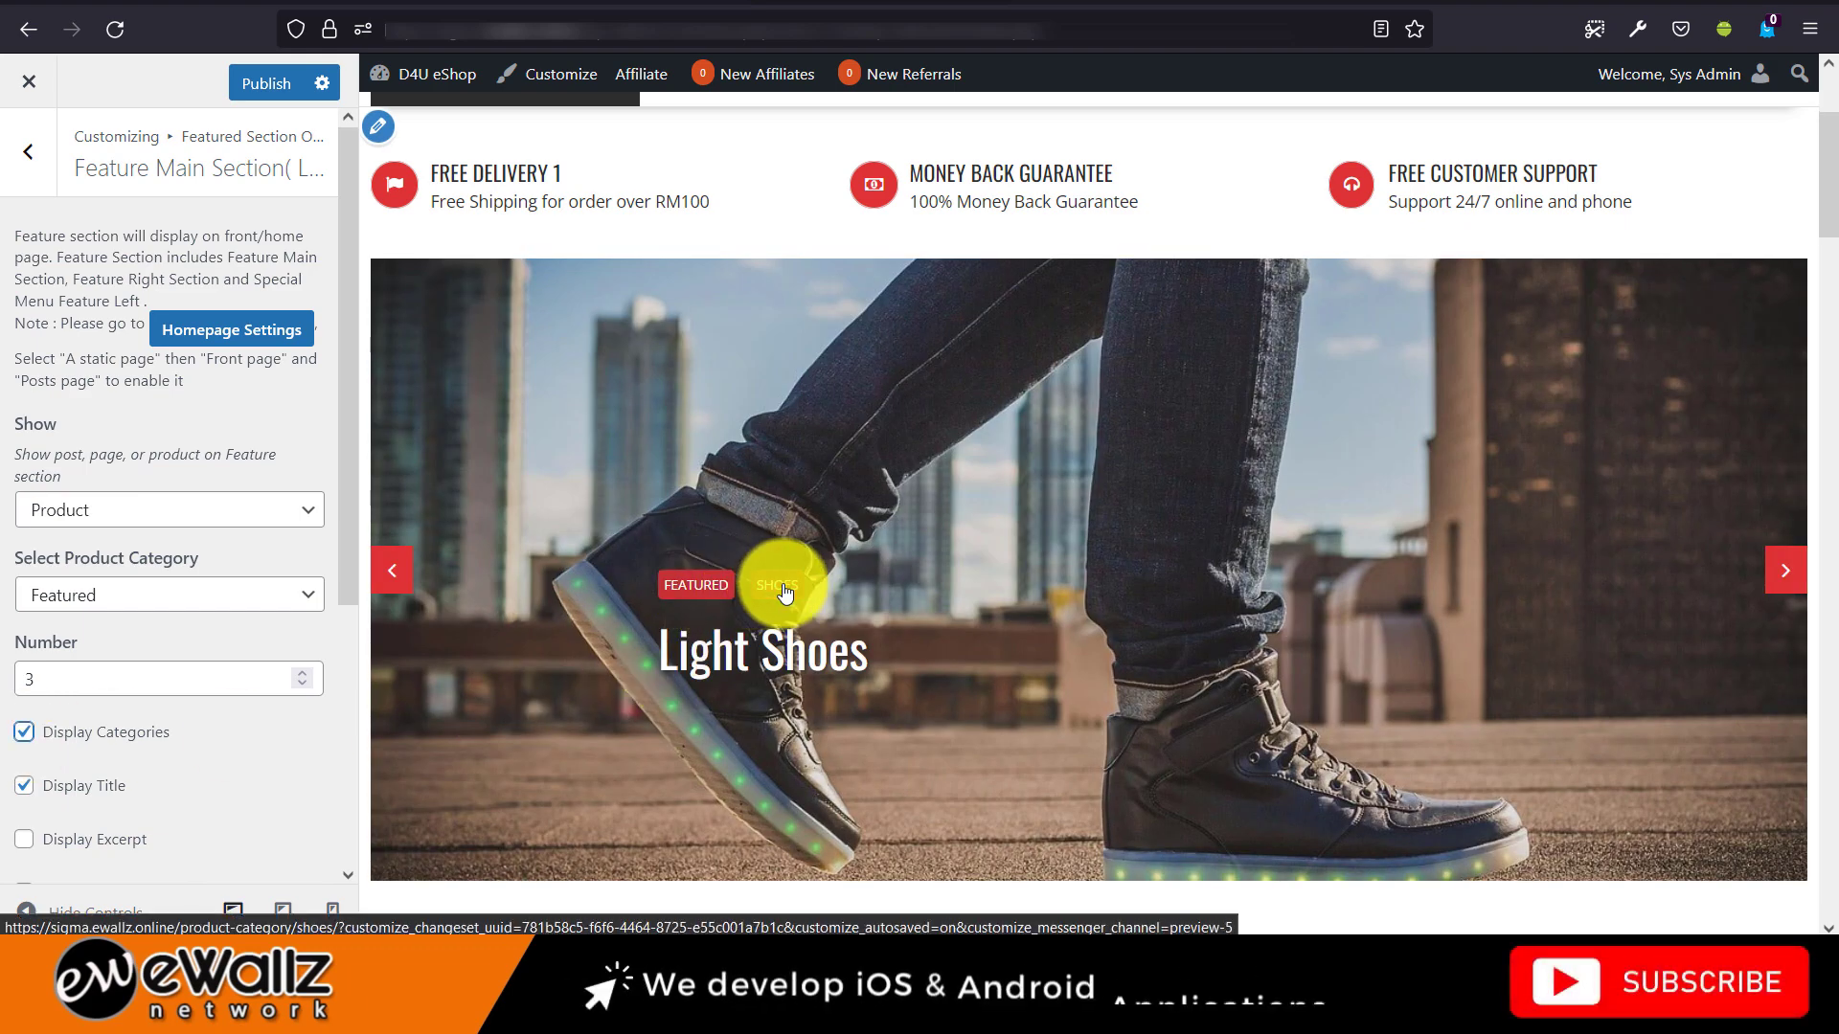
pyautogui.click(25, 734)
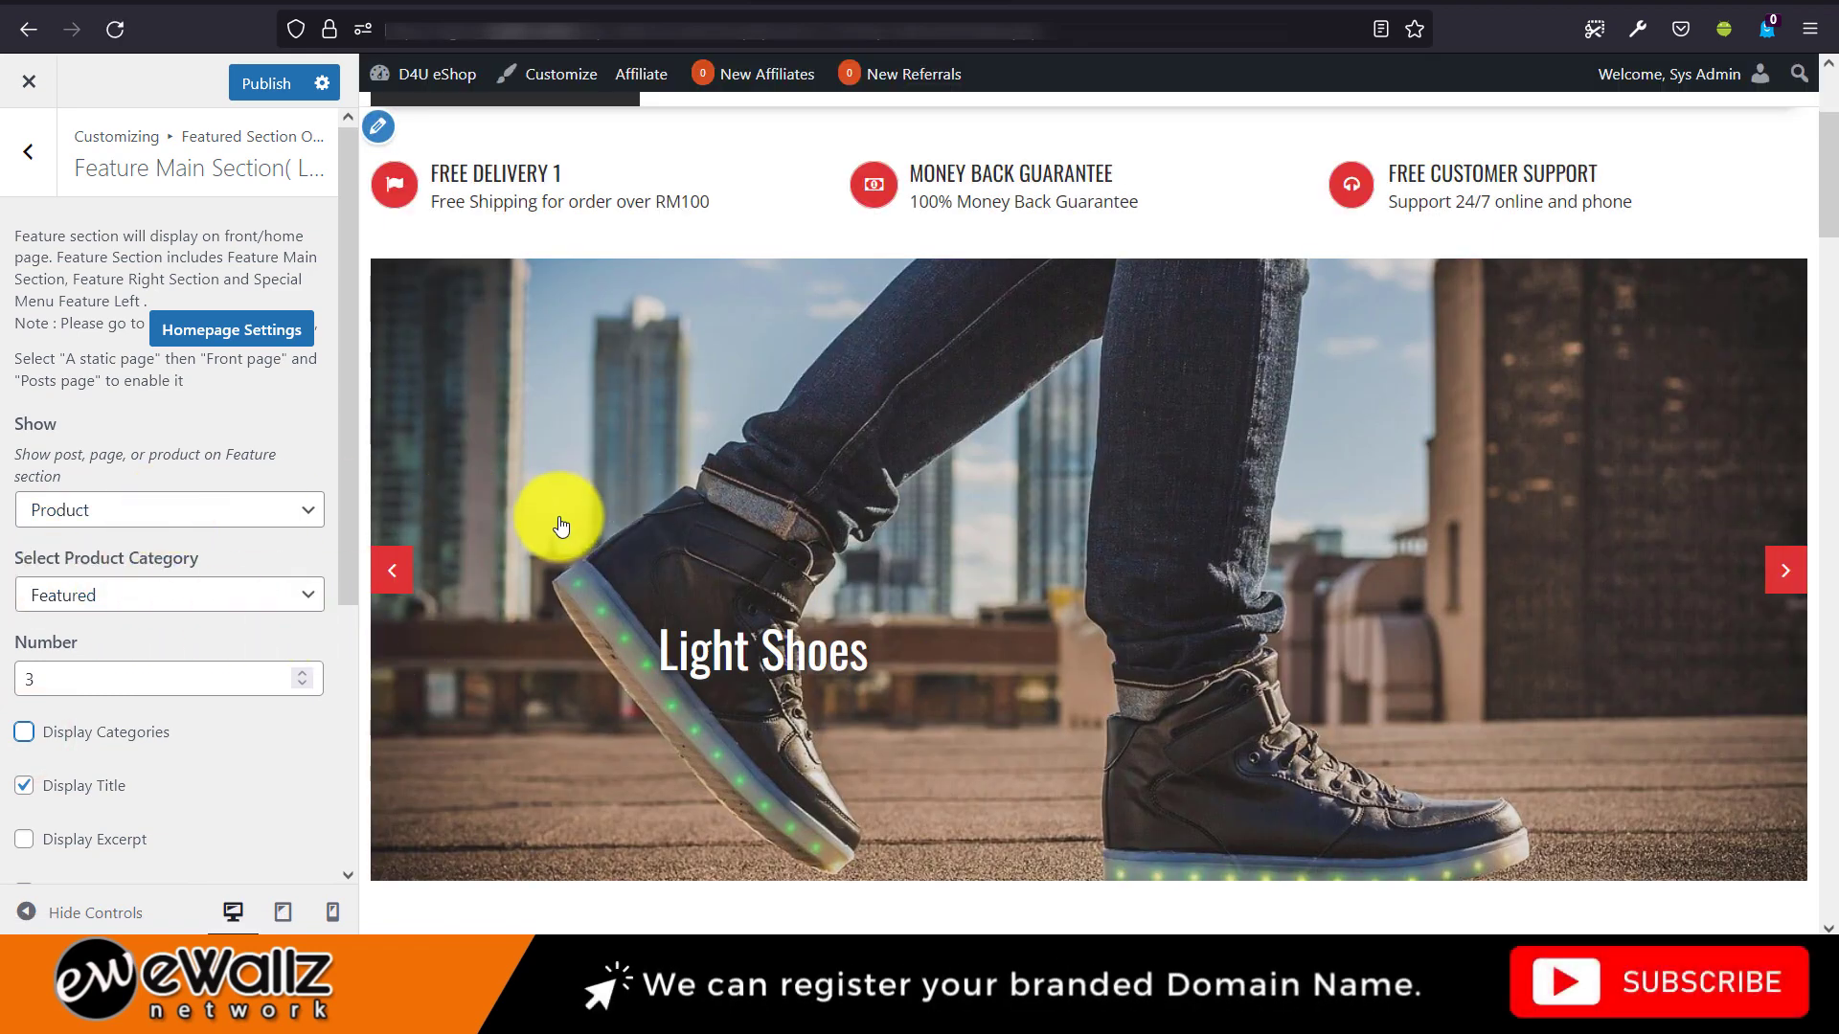
# Set the main feature section to show Post content and keep Blog as the post category.
pyautogui.click(212, 514)
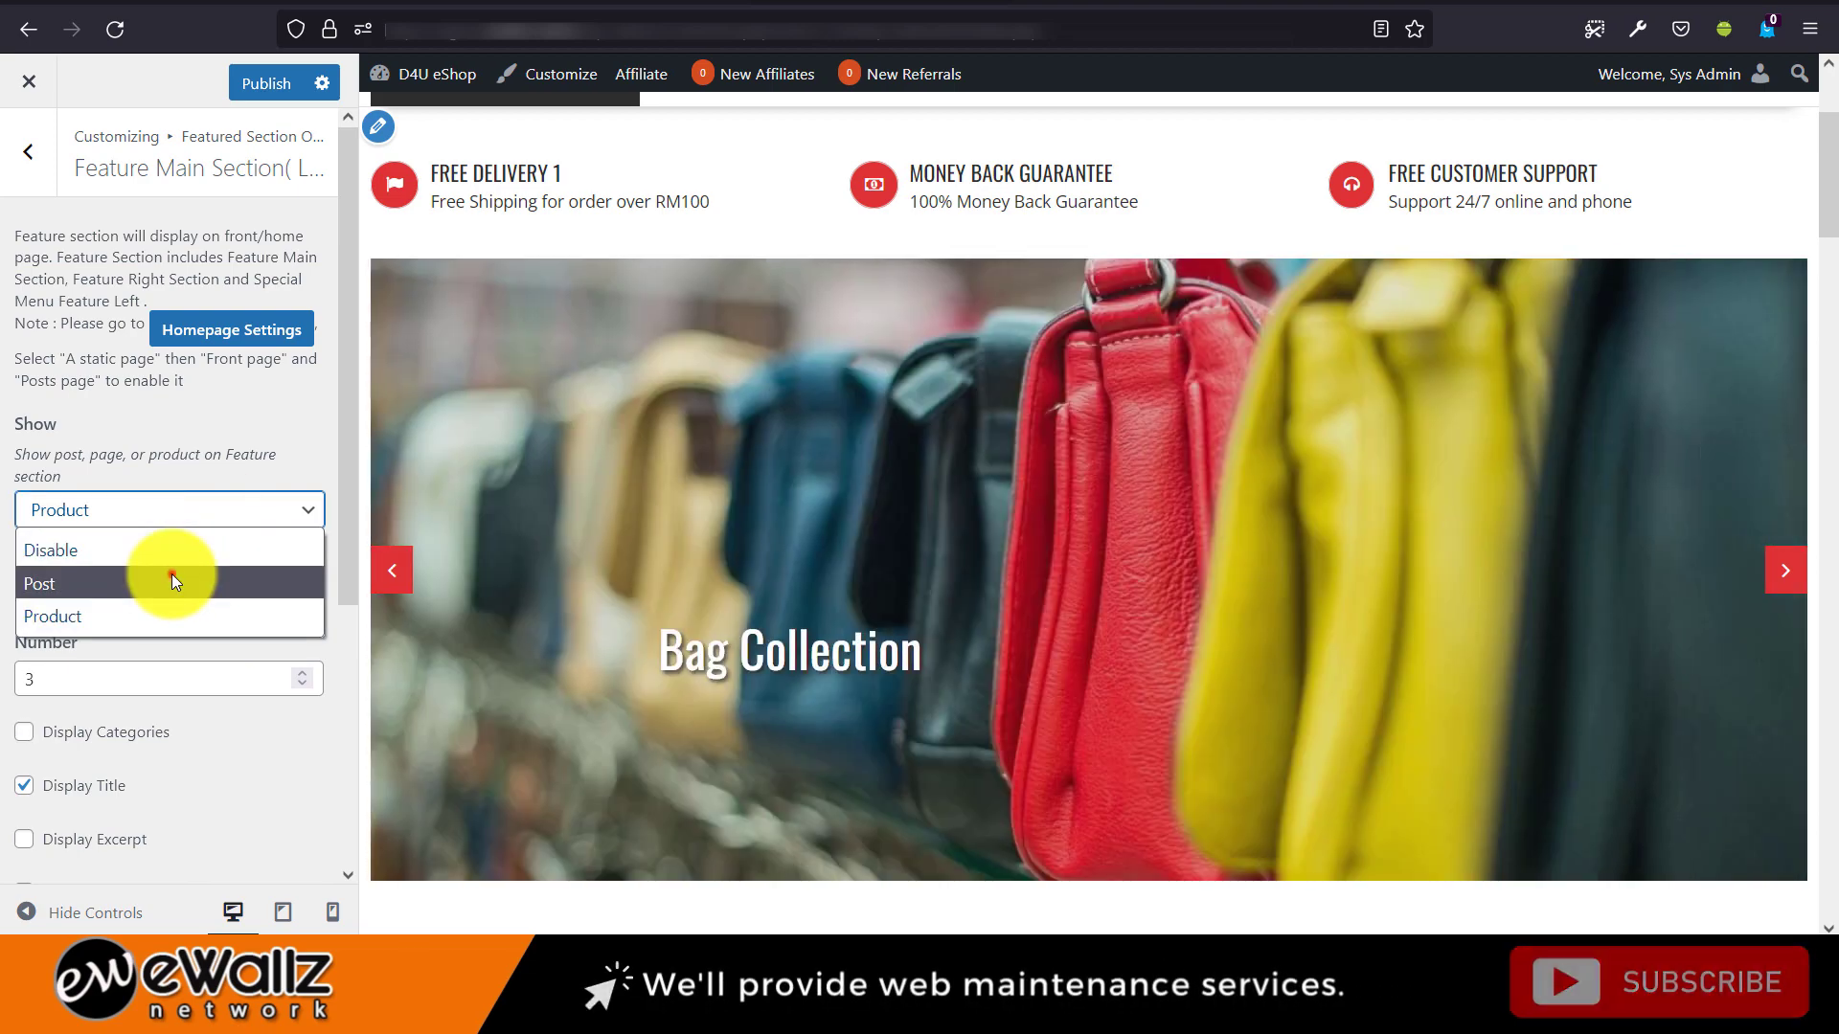
pyautogui.click(172, 581)
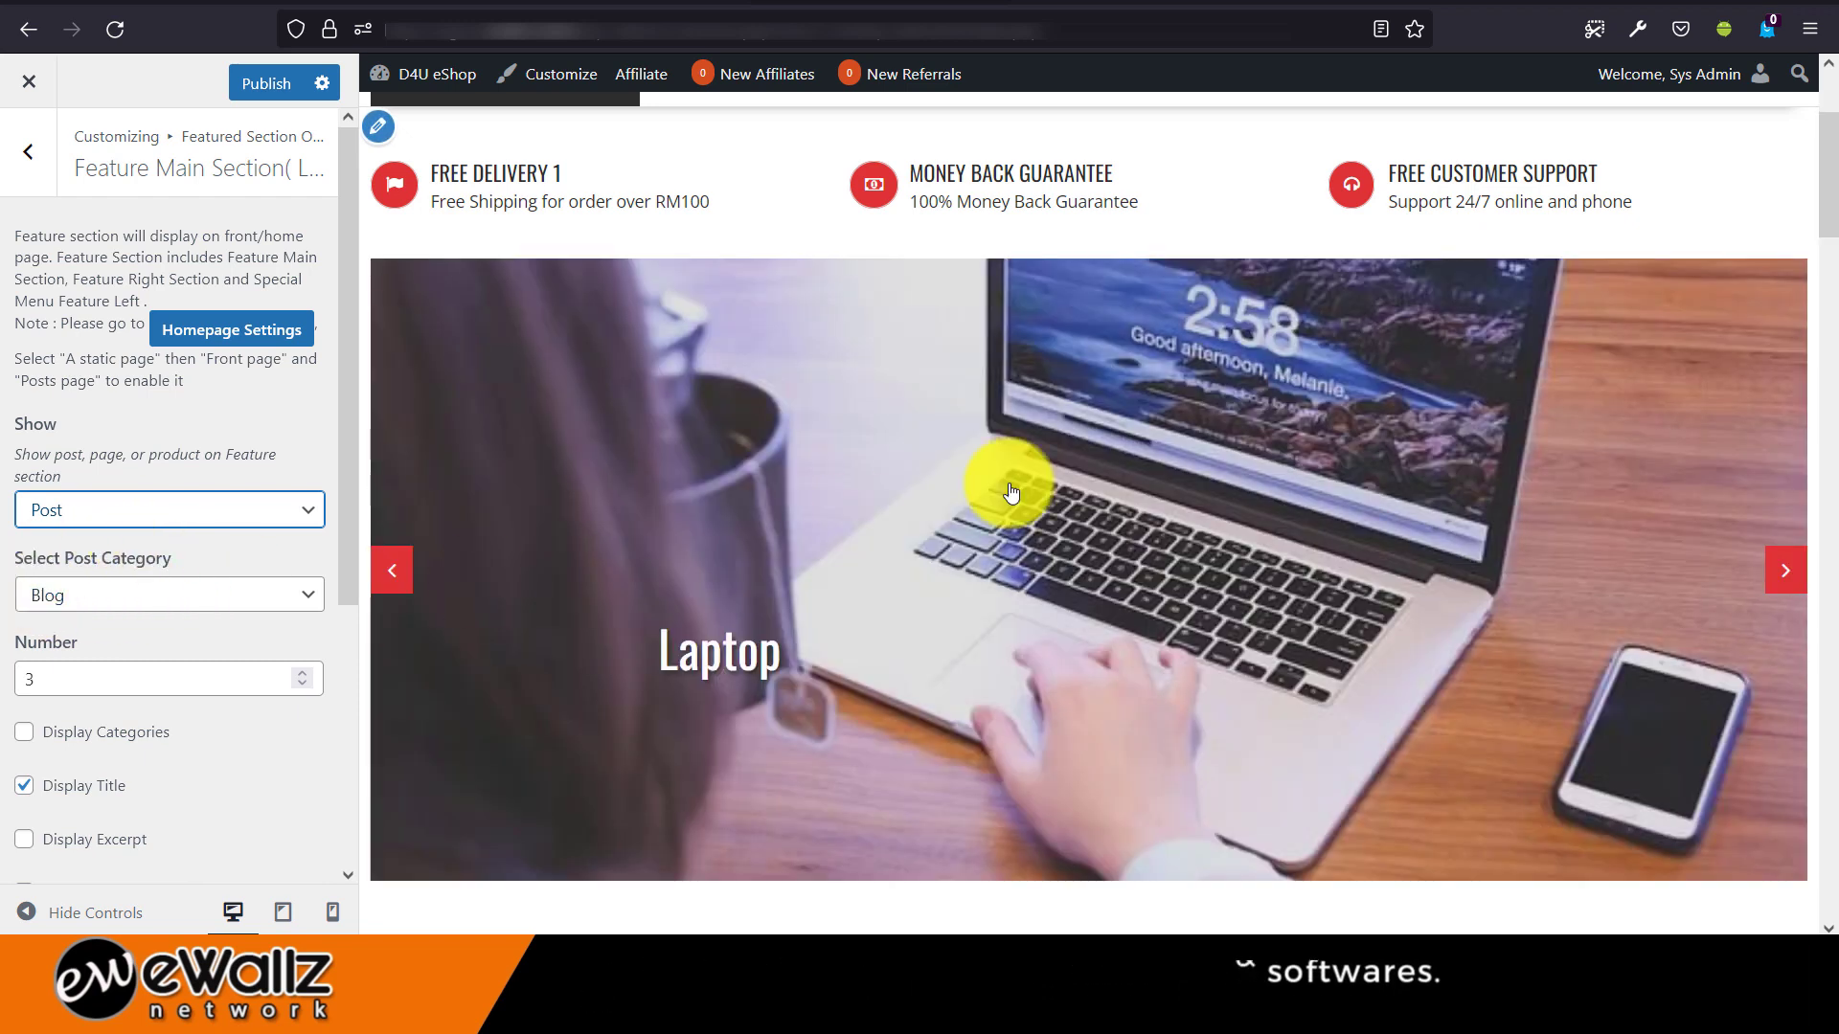
pyautogui.click(63, 598)
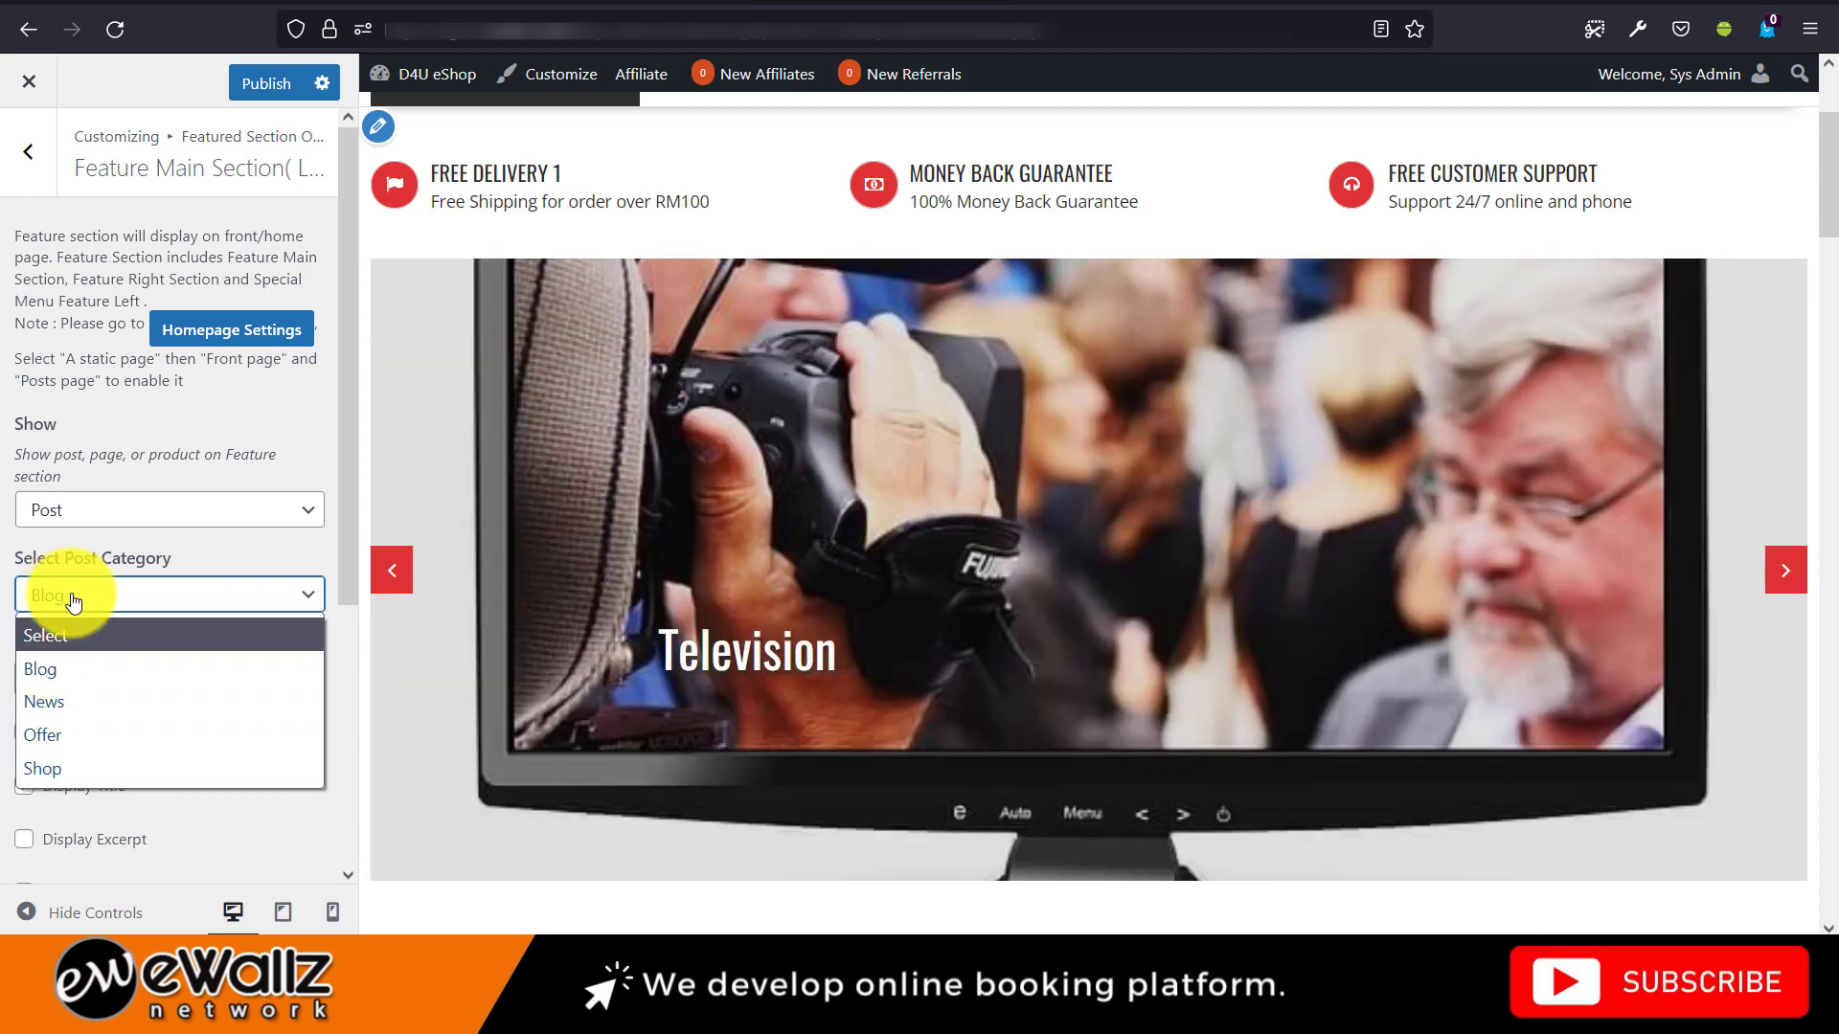
pyautogui.click(74, 599)
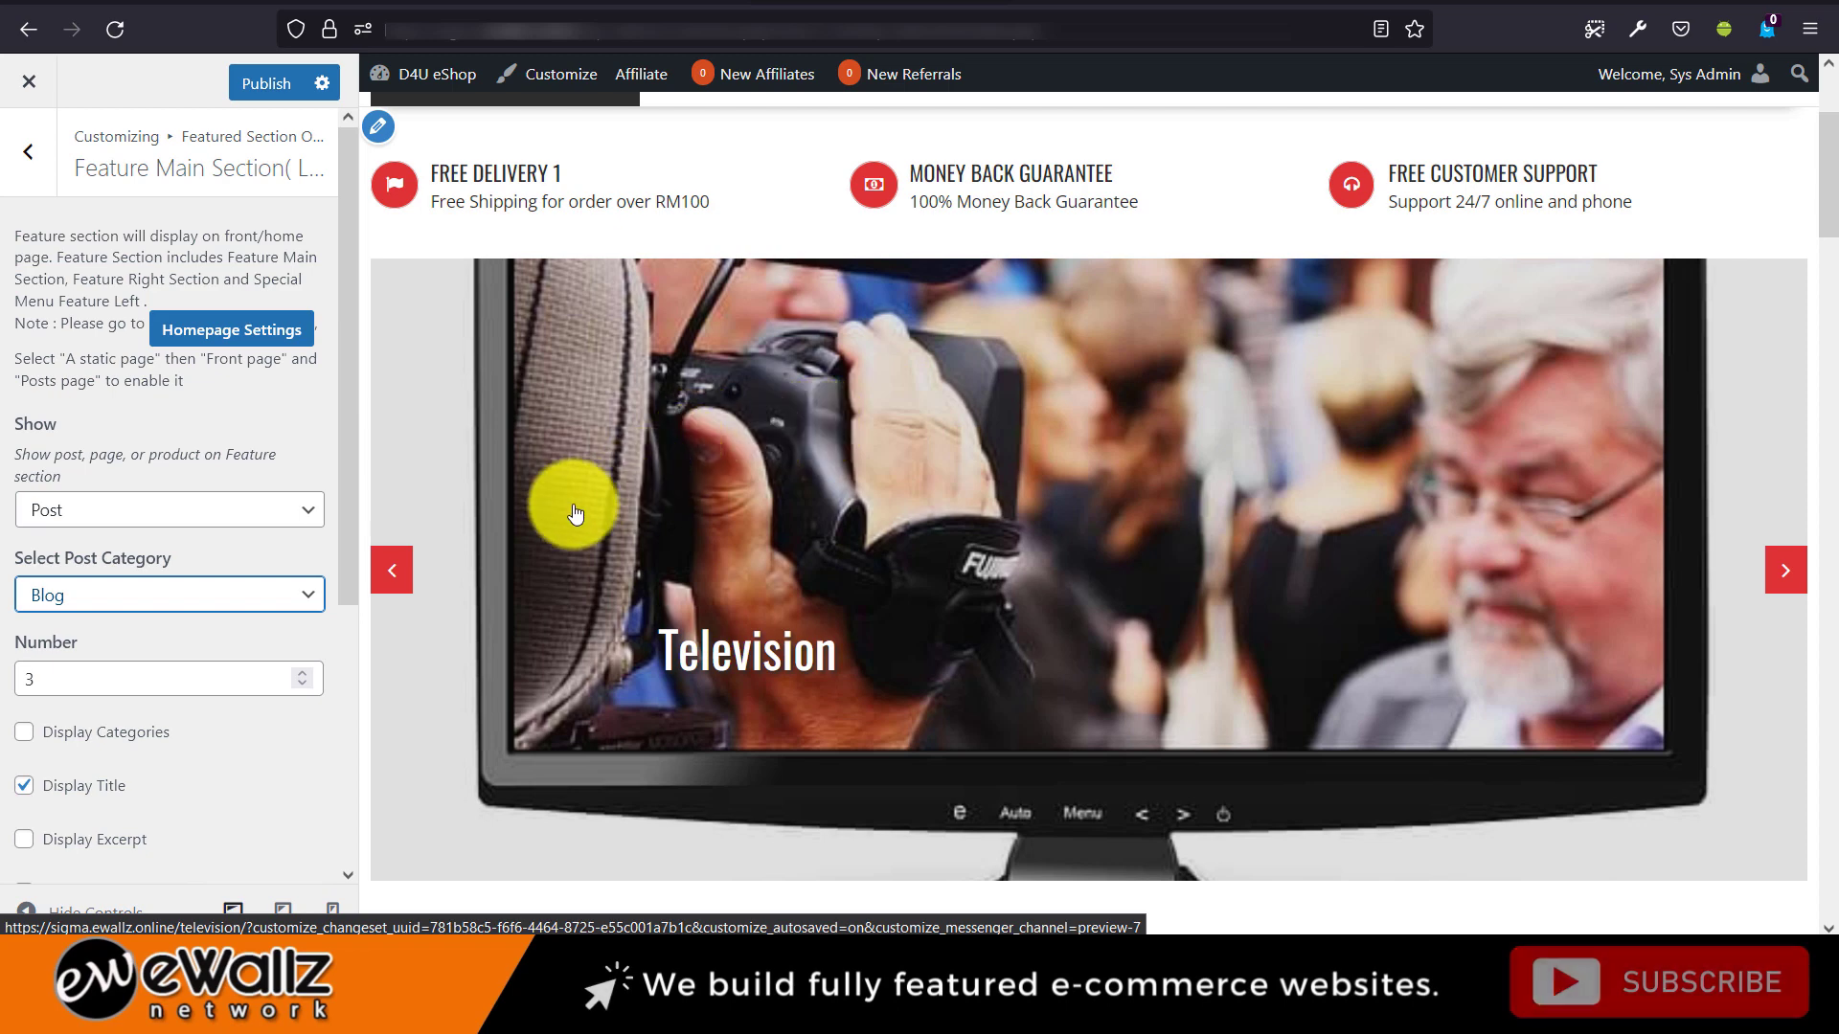
# Enable Display Categories and Display Excerpt for the post slides in the main feature section.
pyautogui.scroll(-3, 594, 470)
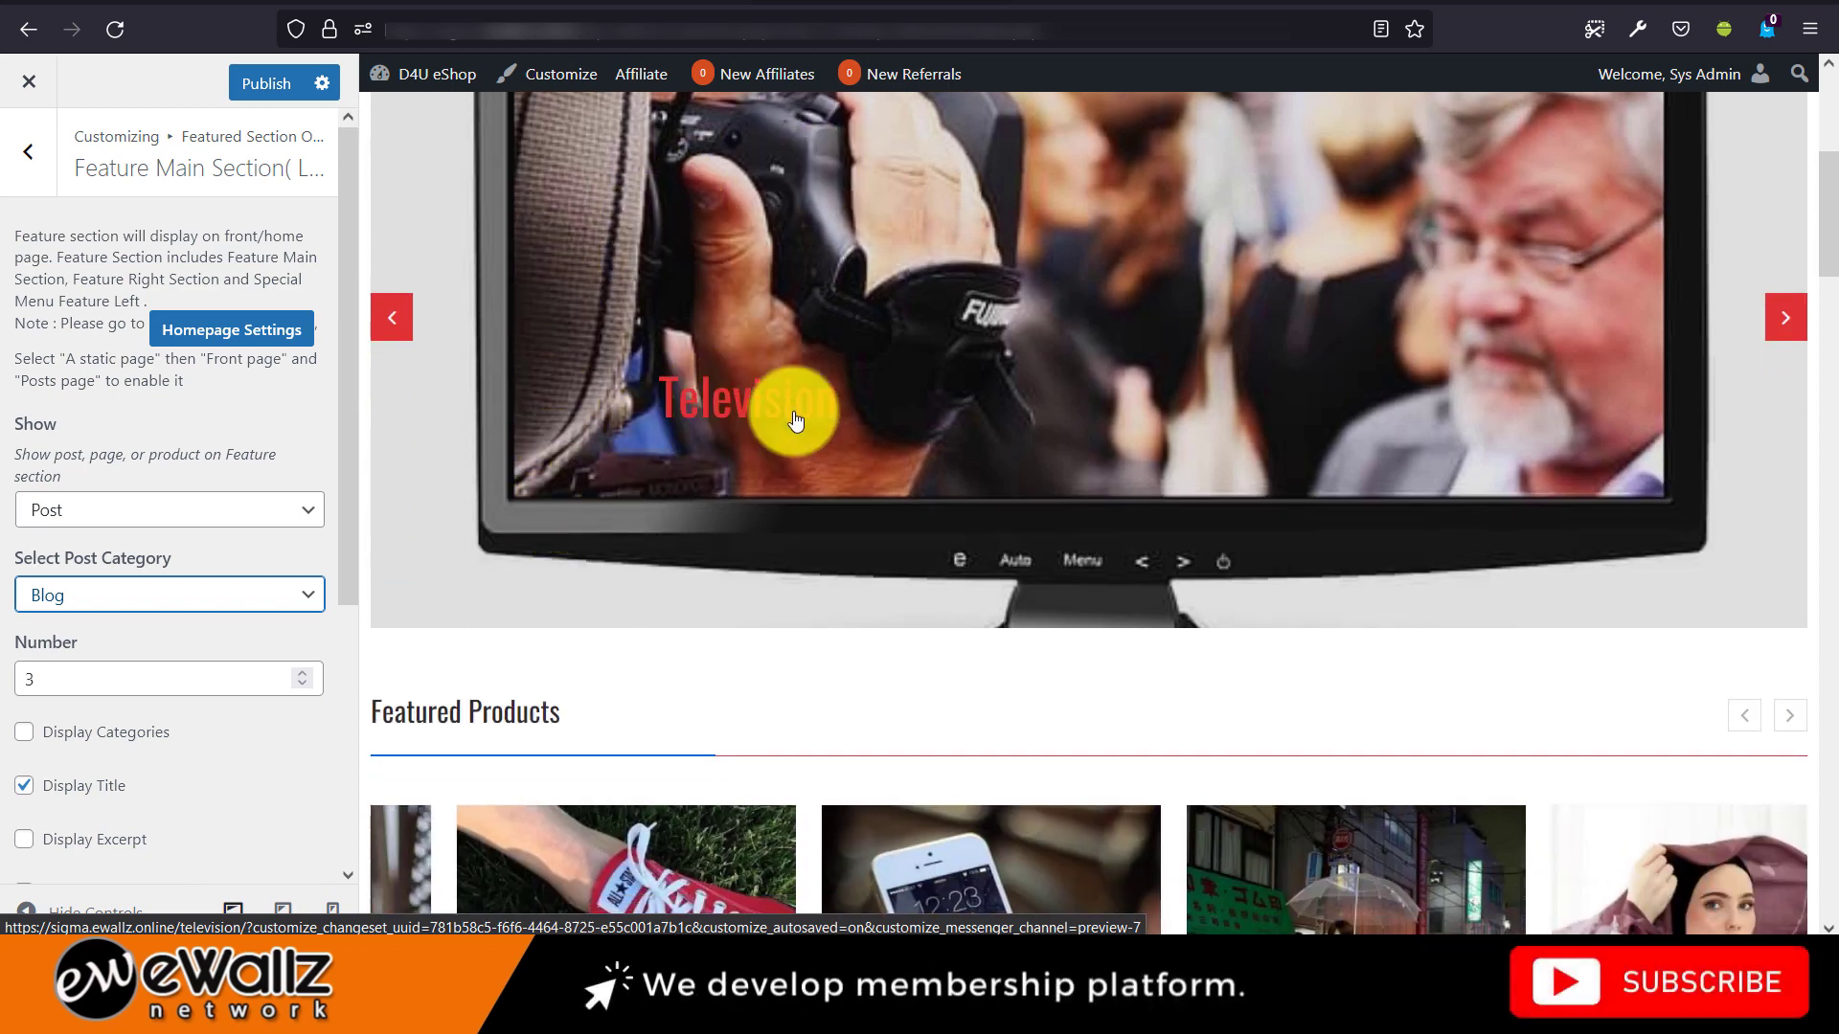
pyautogui.scroll(-2, 123, 659)
pyautogui.scroll(-2, 96, 632)
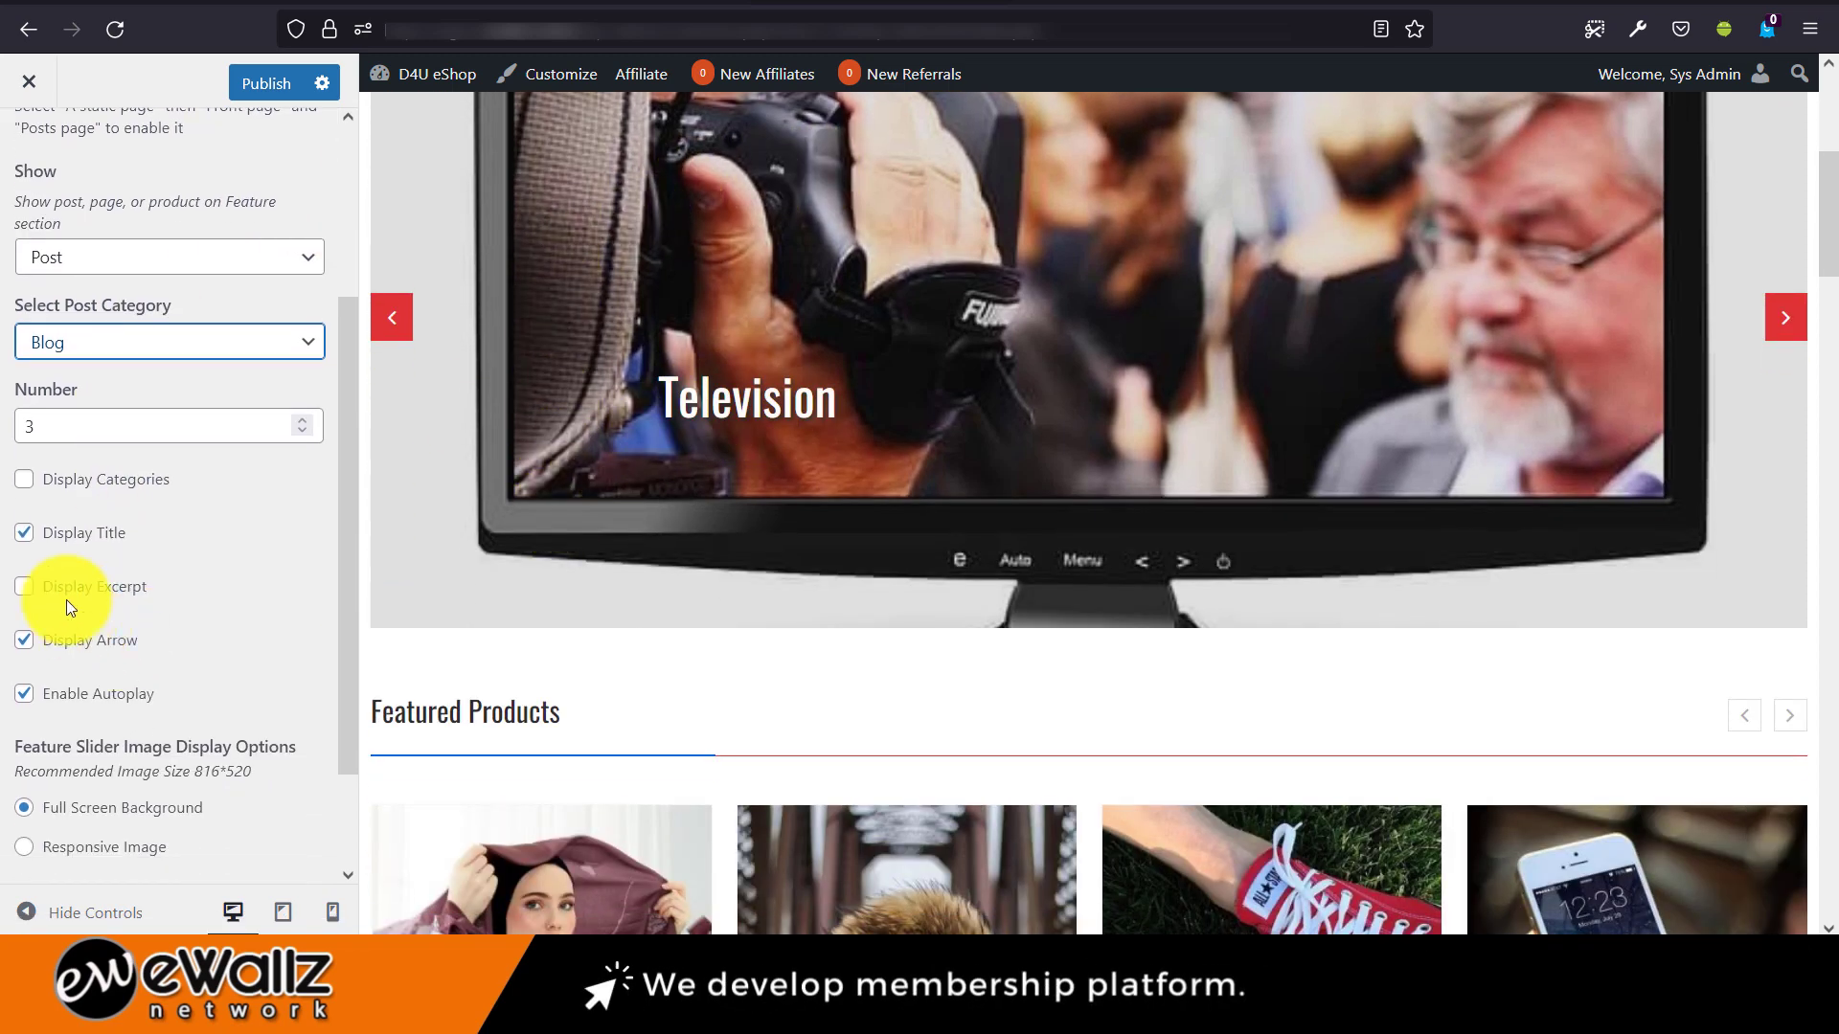
pyautogui.click(24, 480)
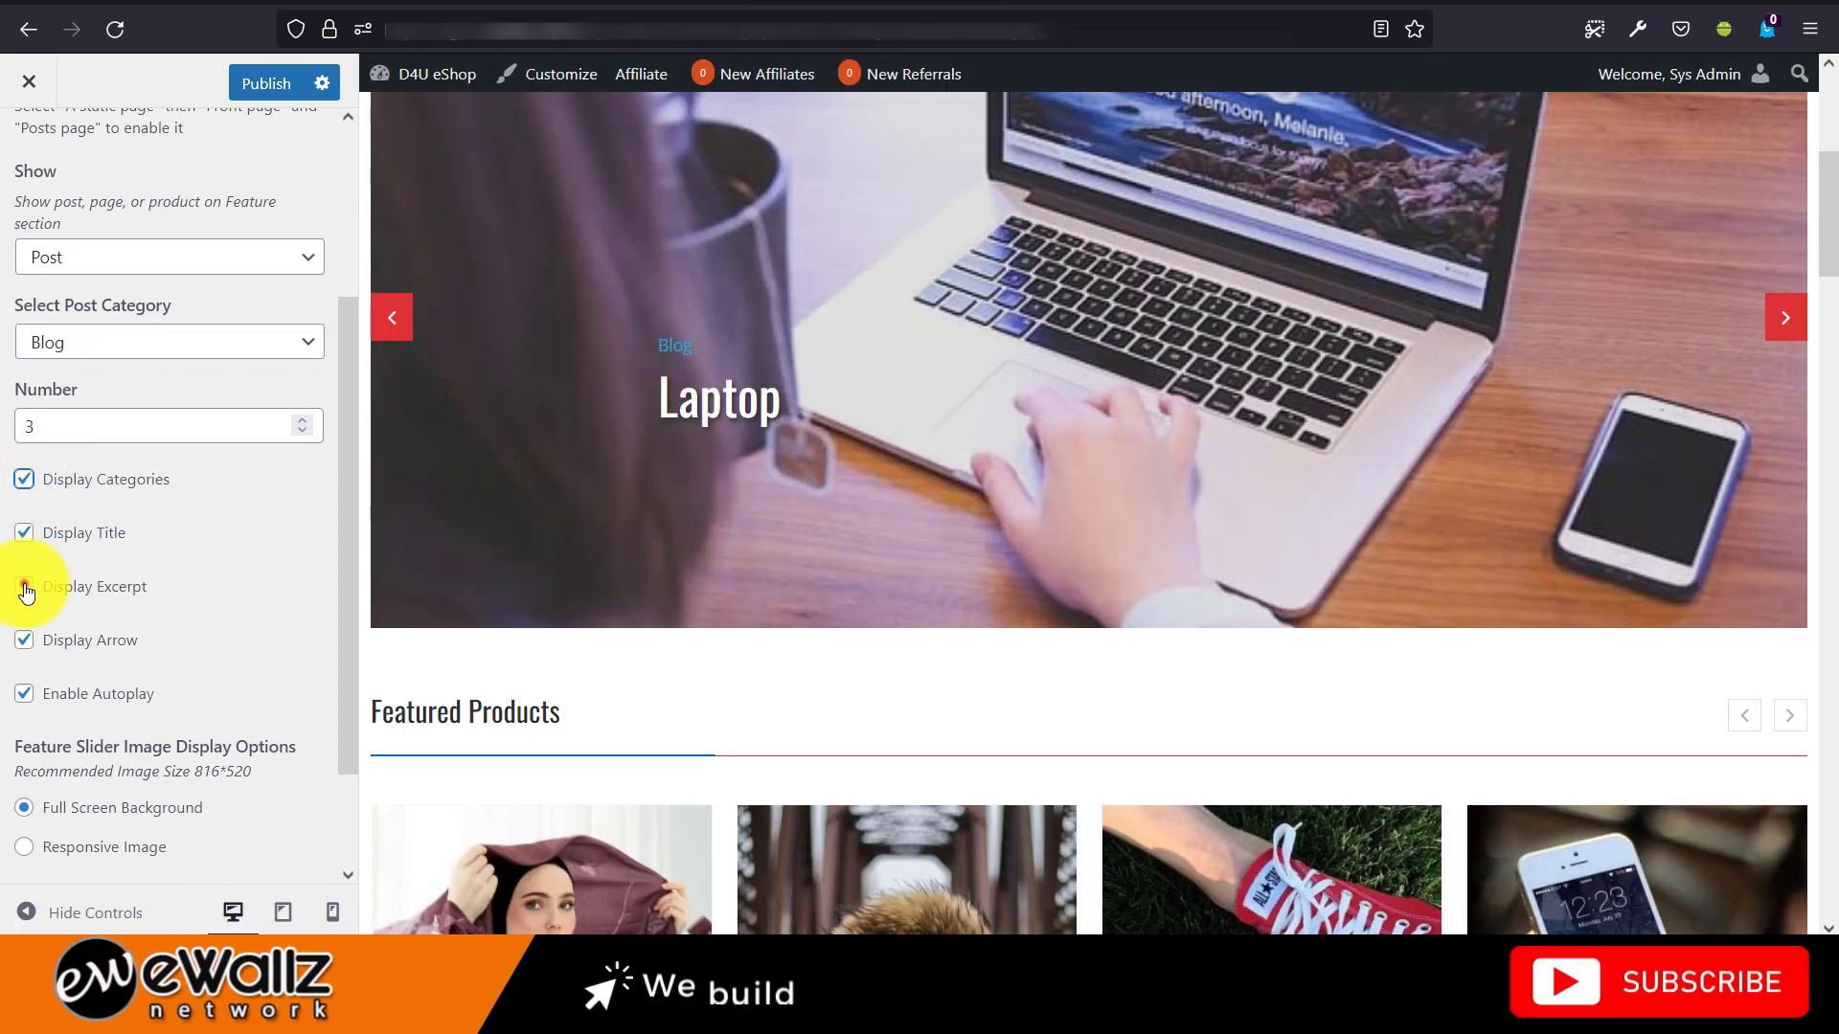
pyautogui.click(24, 587)
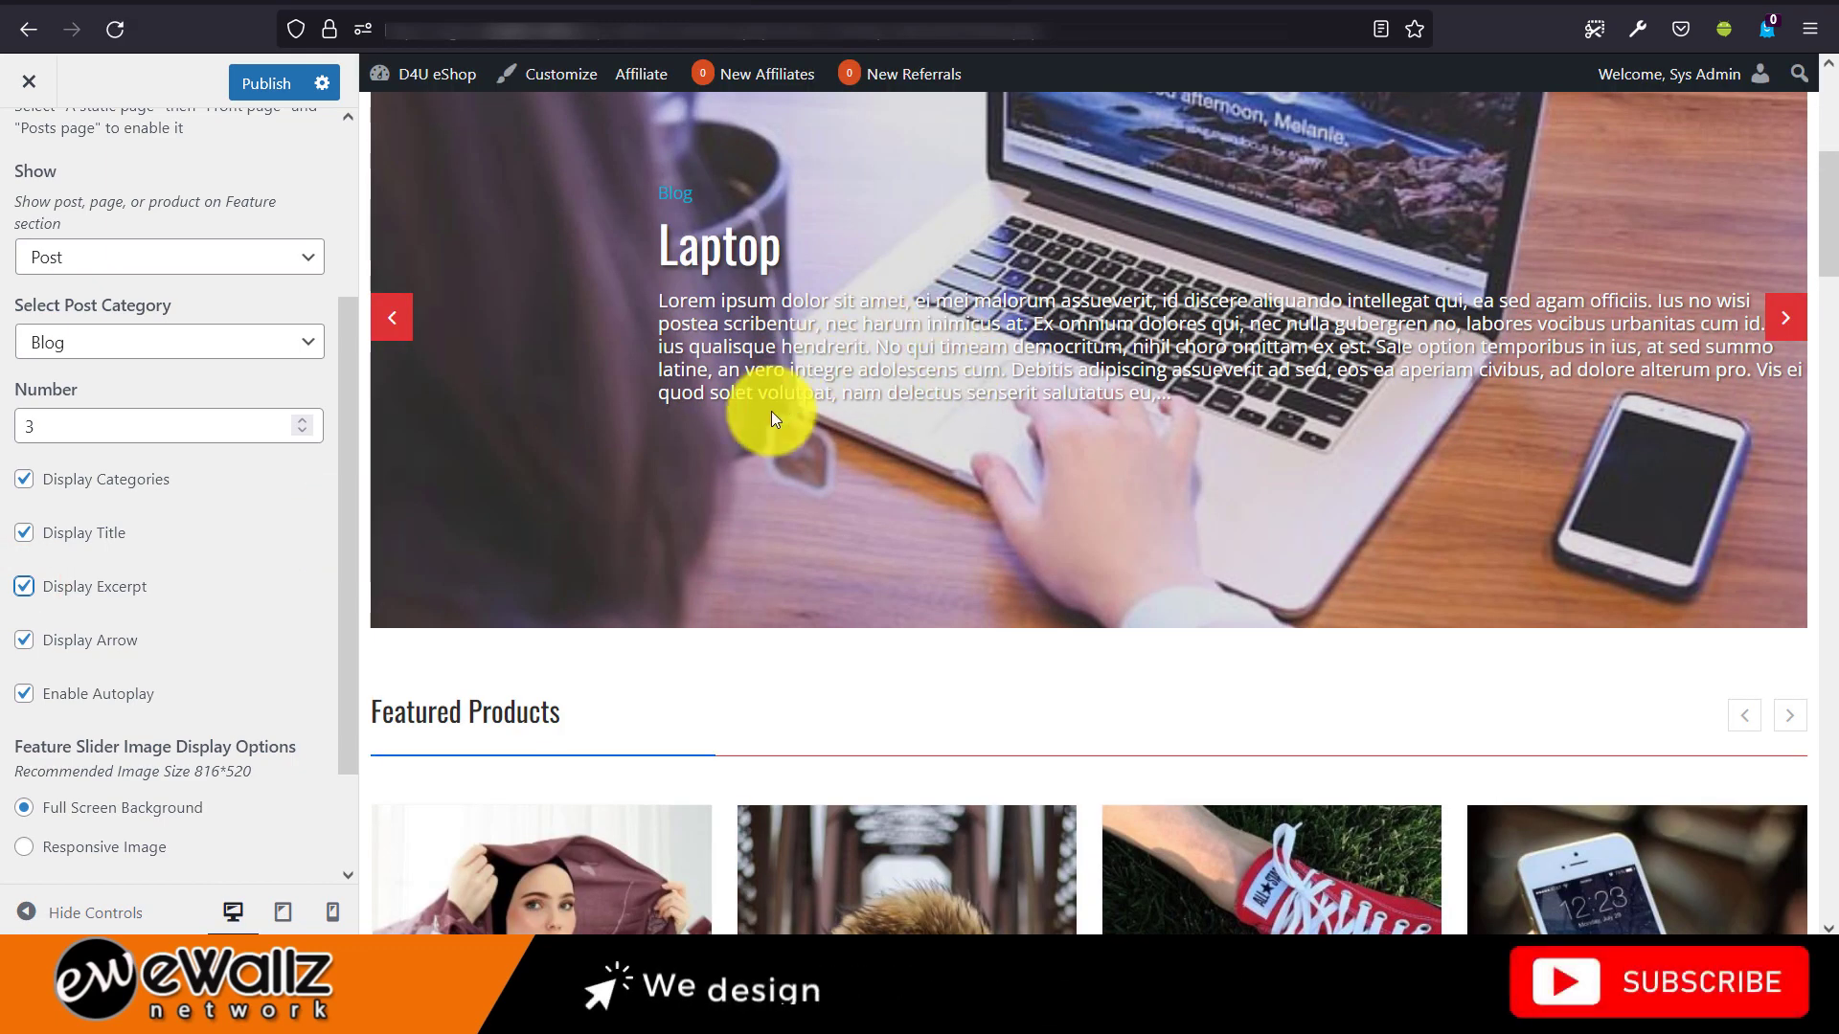
# Set the feature slider's Button Text to "More Info".
pyautogui.scroll(2, 666, 349)
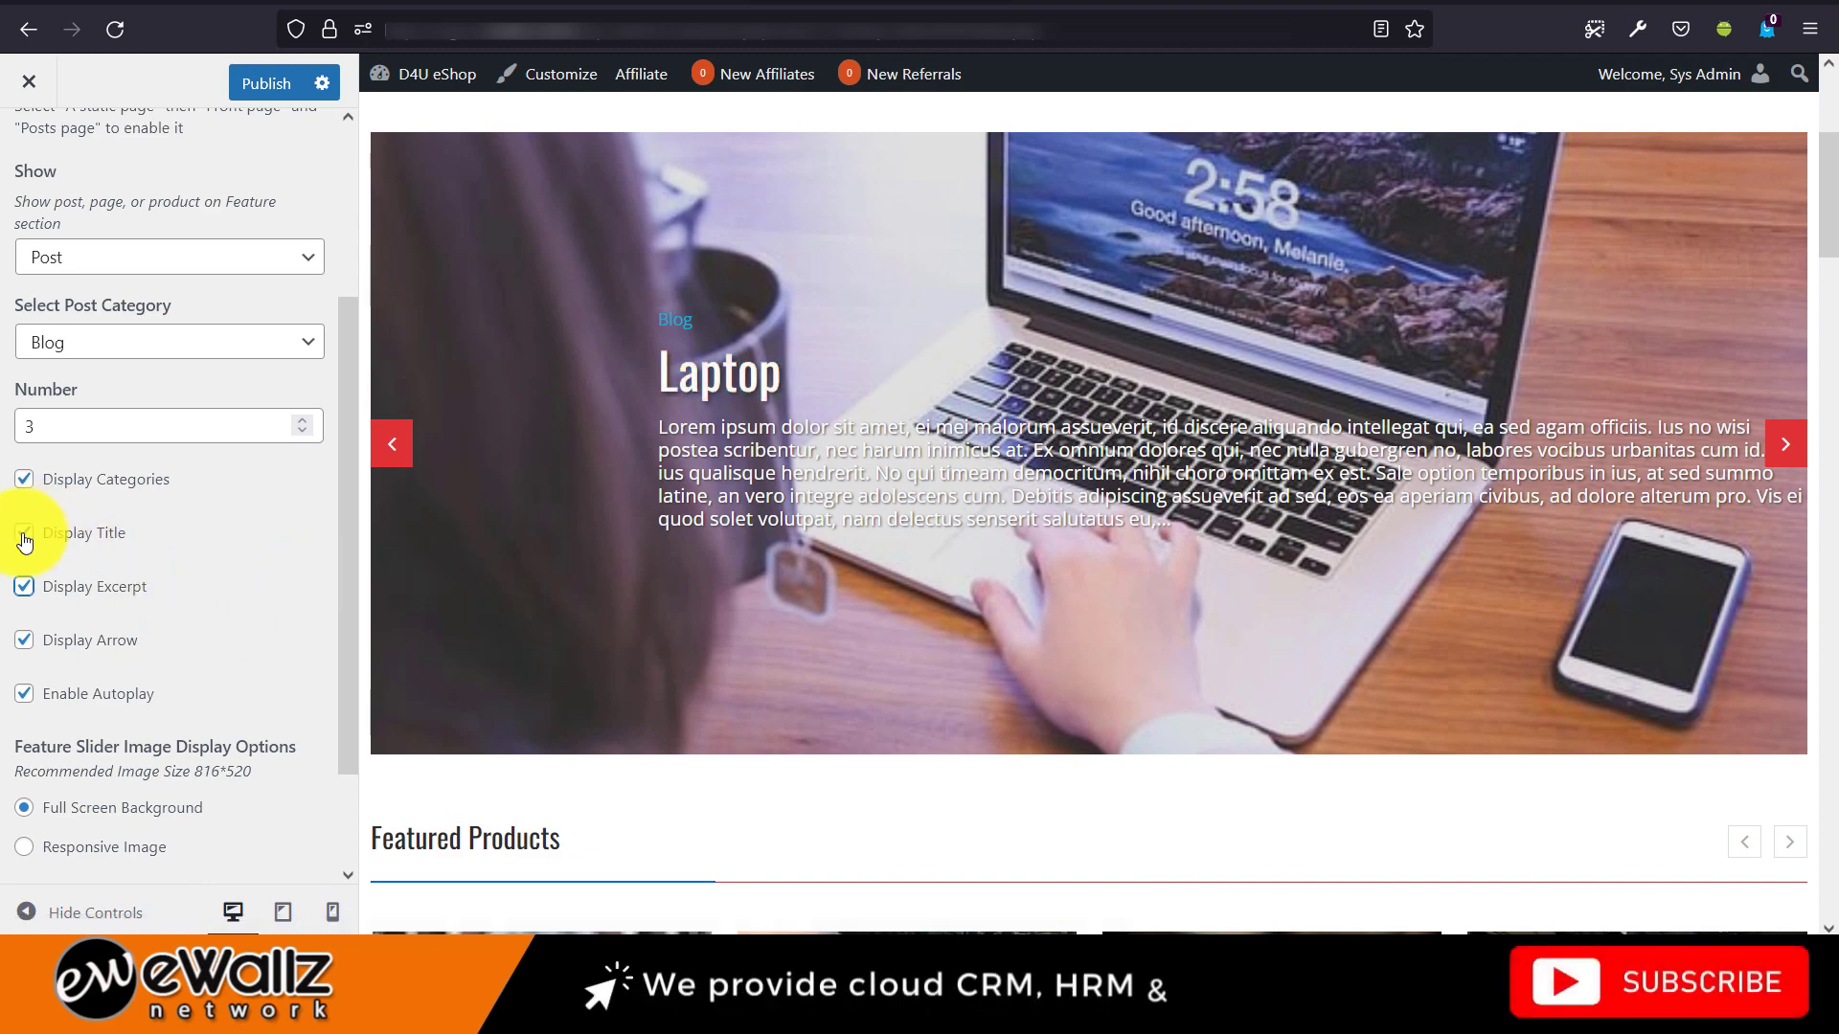
pyautogui.scroll(-2, 90, 636)
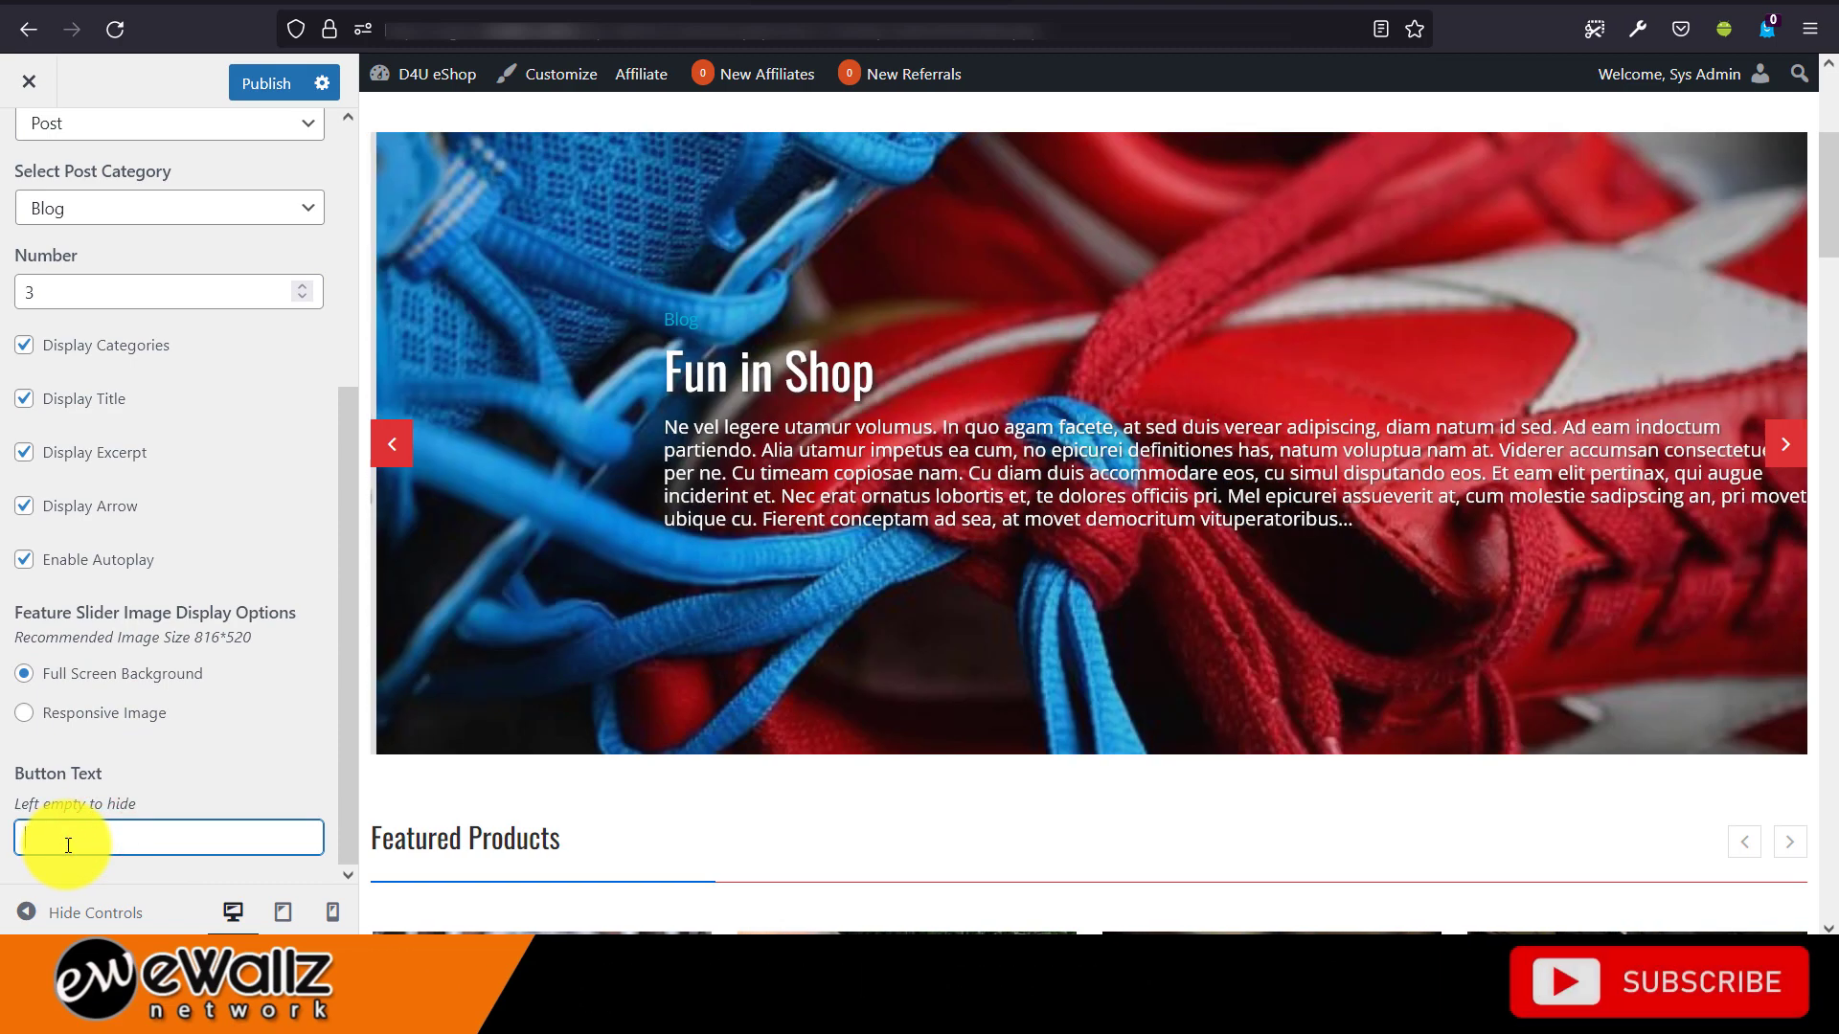
pyautogui.write('ore Info')
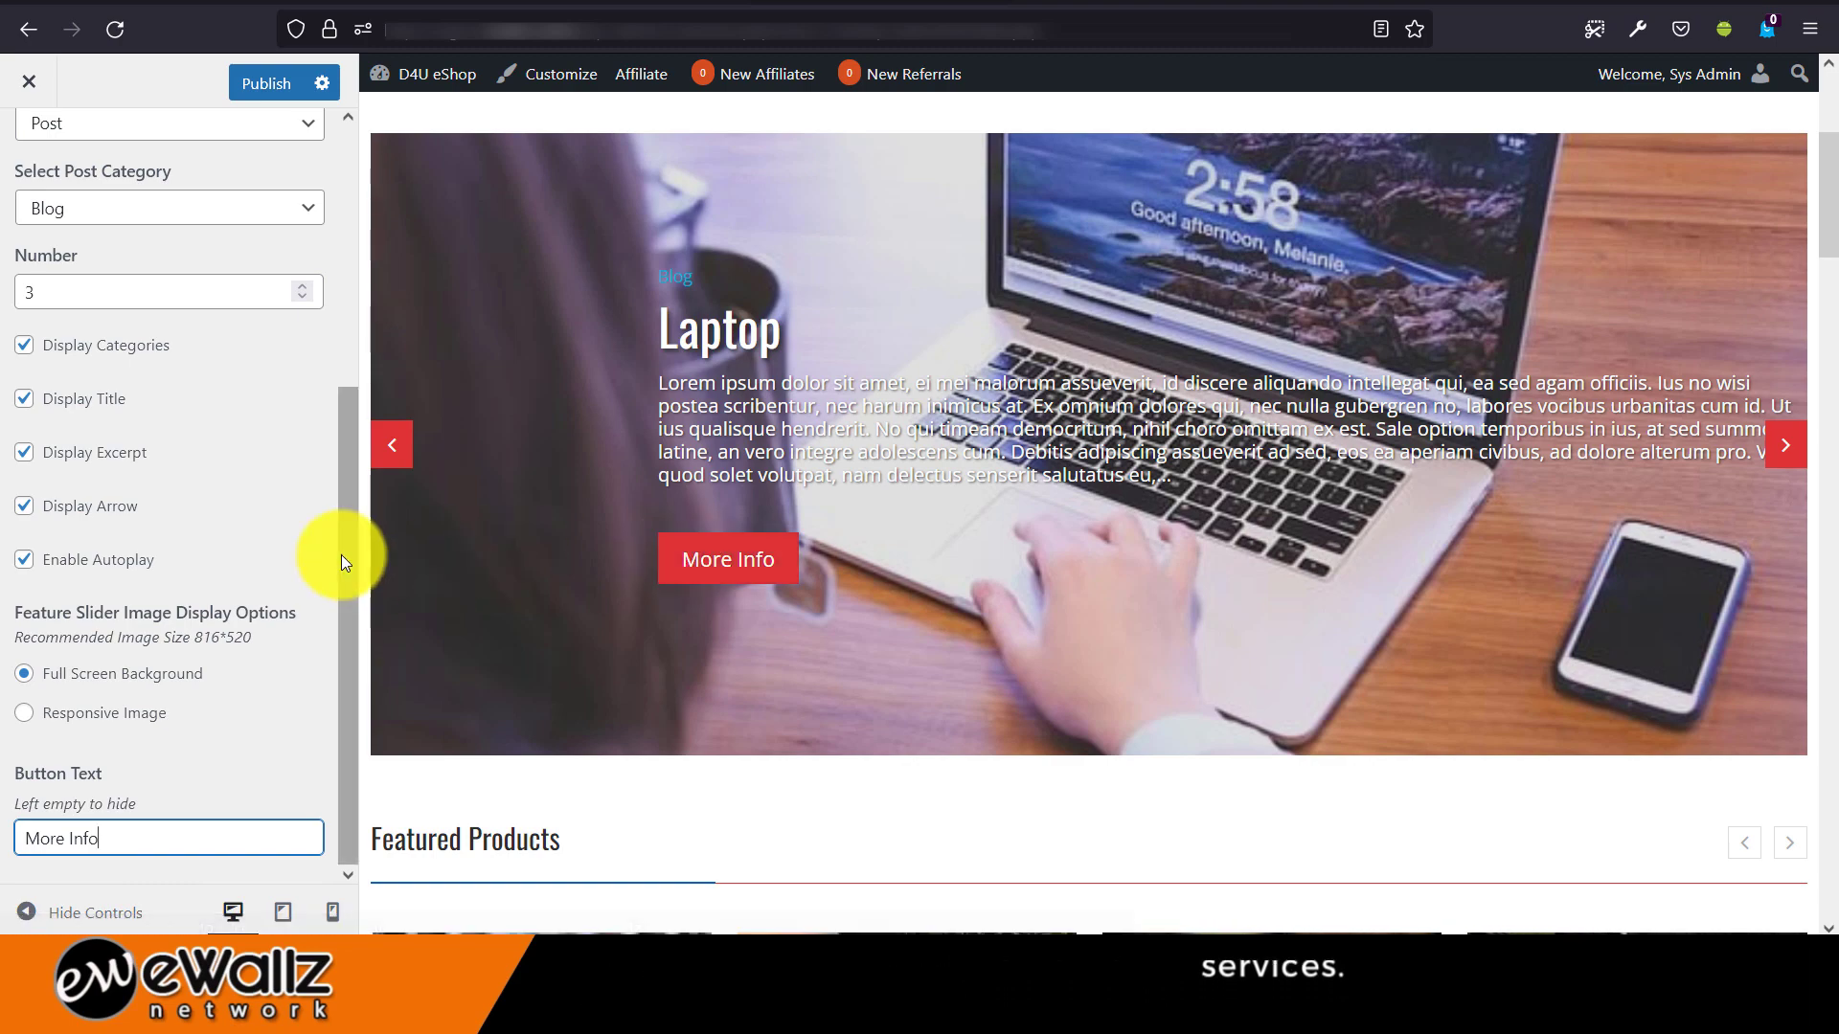
# Switch the main feature section to show Product content.
pyautogui.scroll(5, 217, 663)
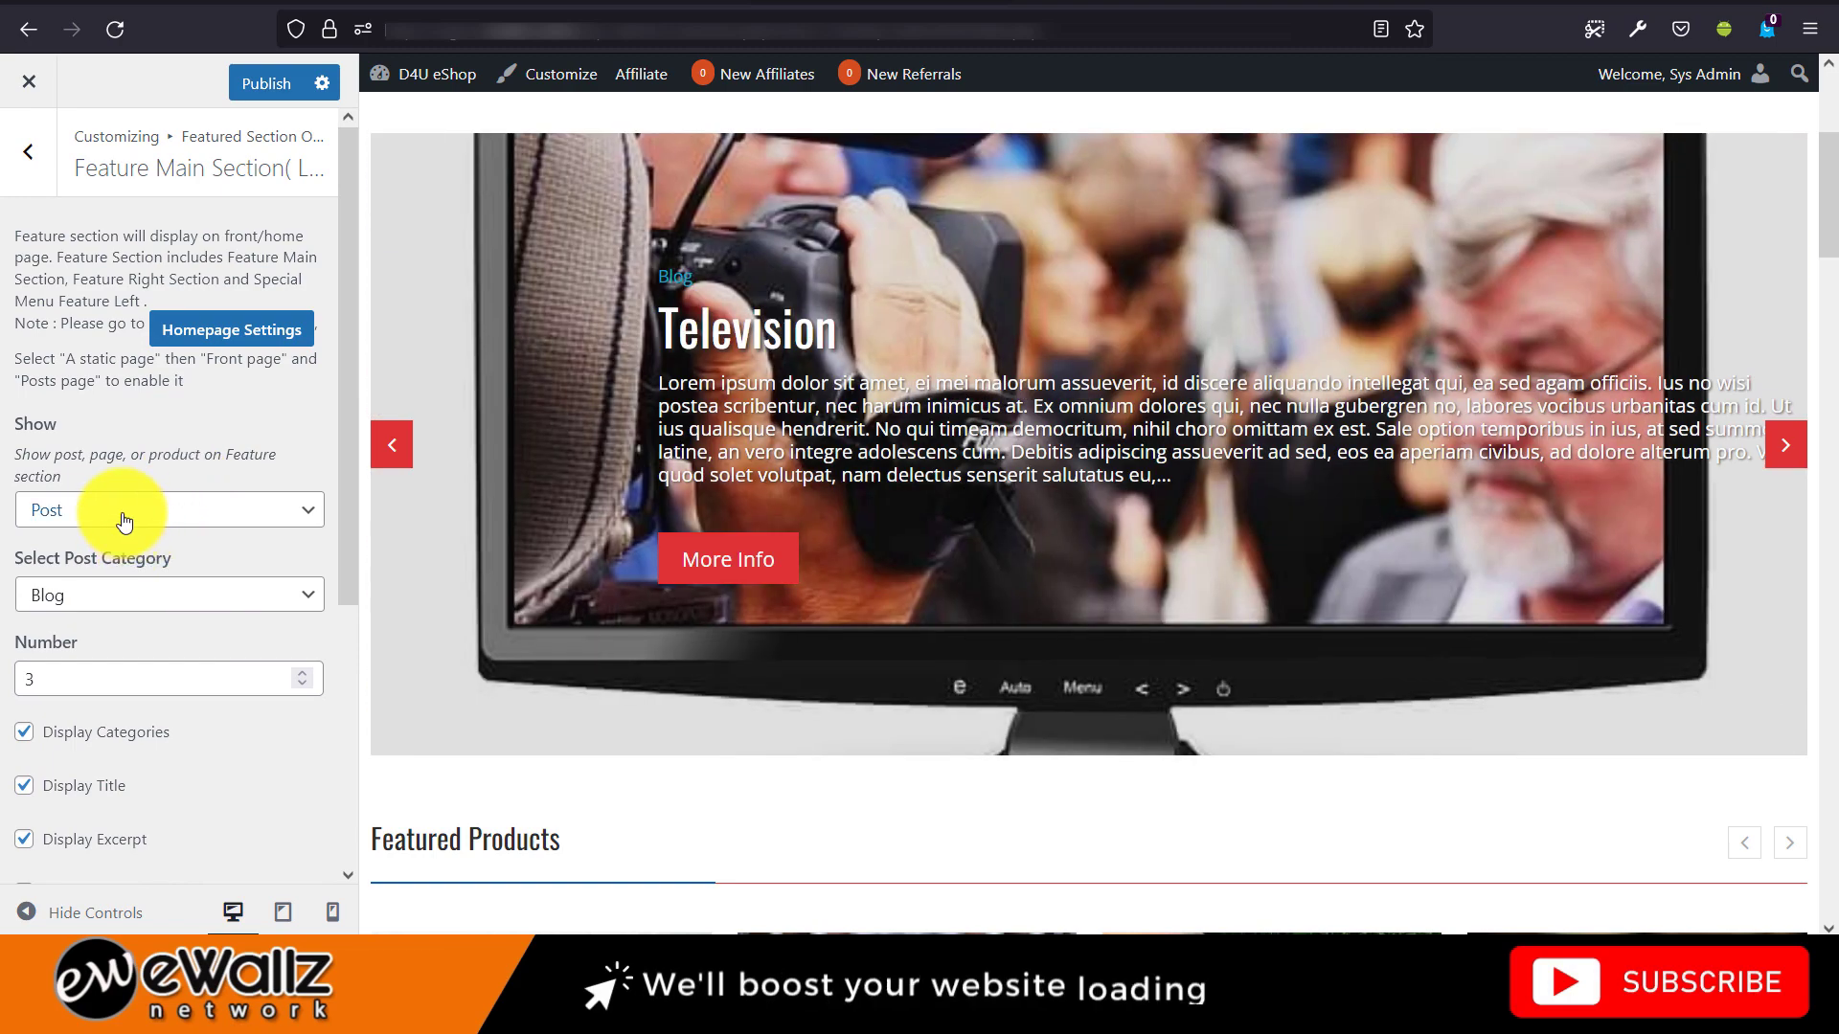
pyautogui.click(125, 520)
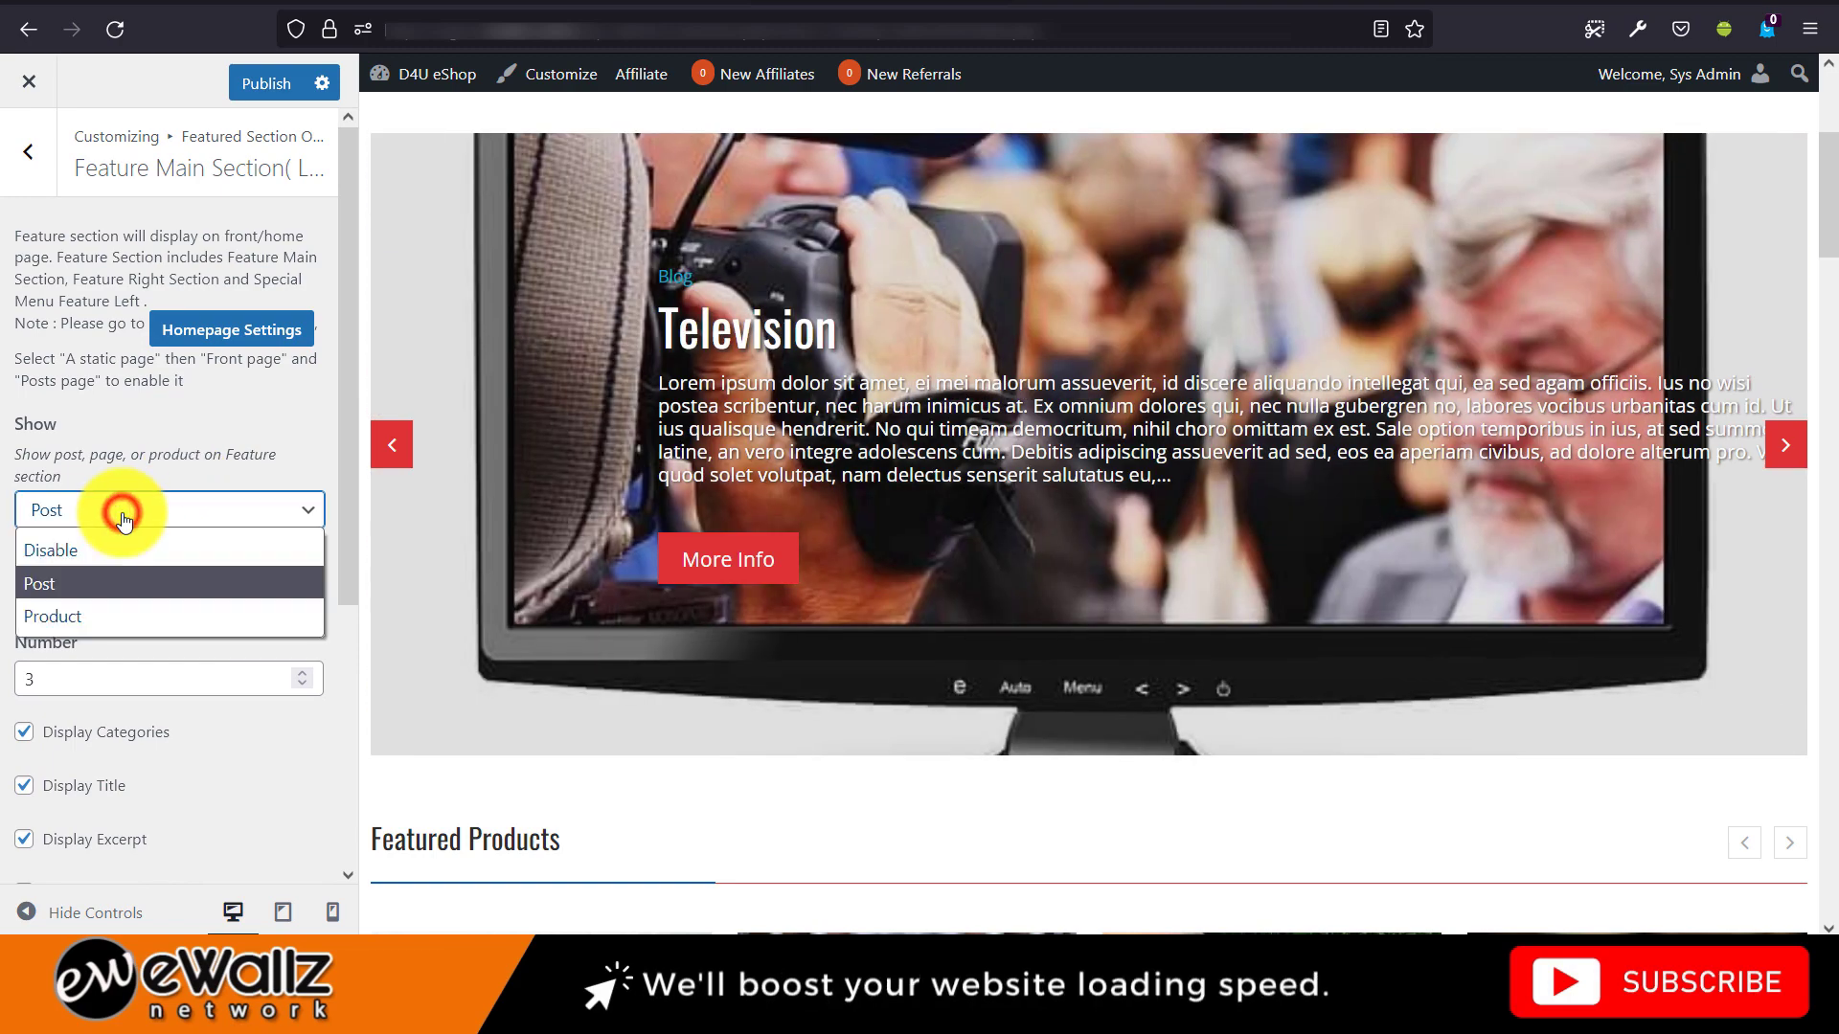
pyautogui.click(76, 616)
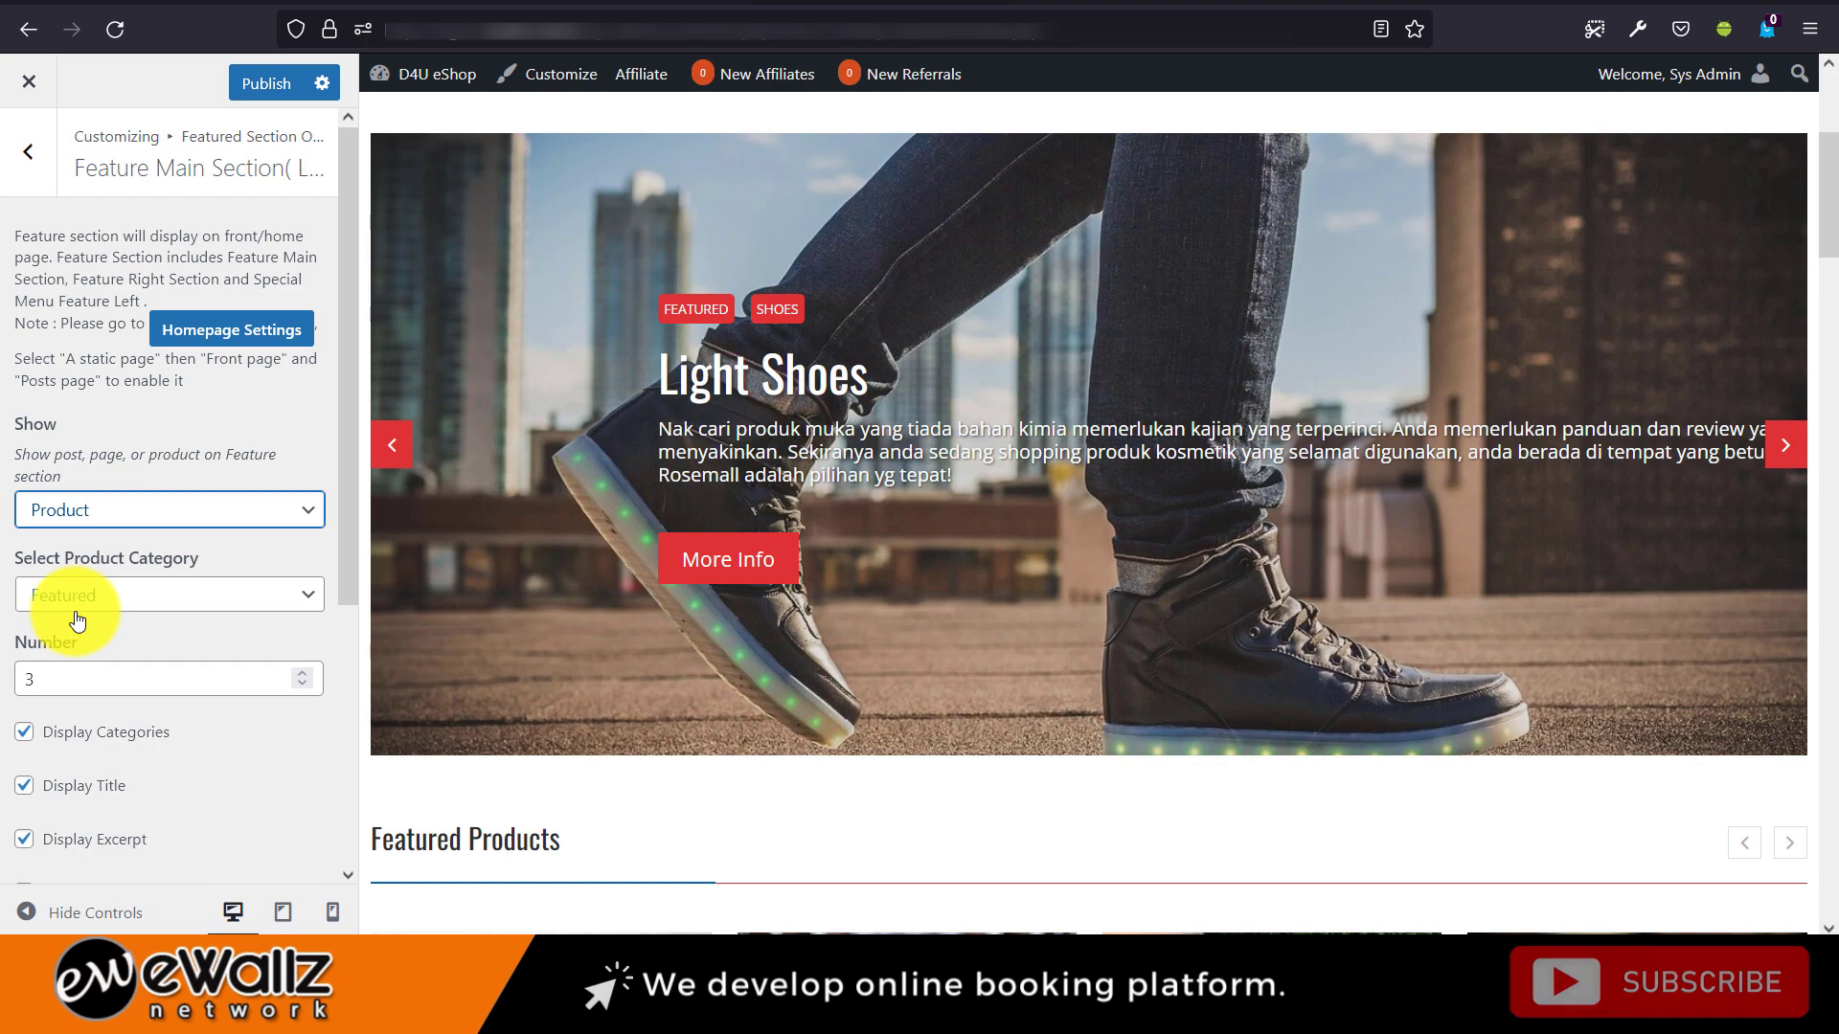
# Turn off Display Categories and Display Excerpt for the product slides, and publish the changes.
pyautogui.scroll(-2, 100, 793)
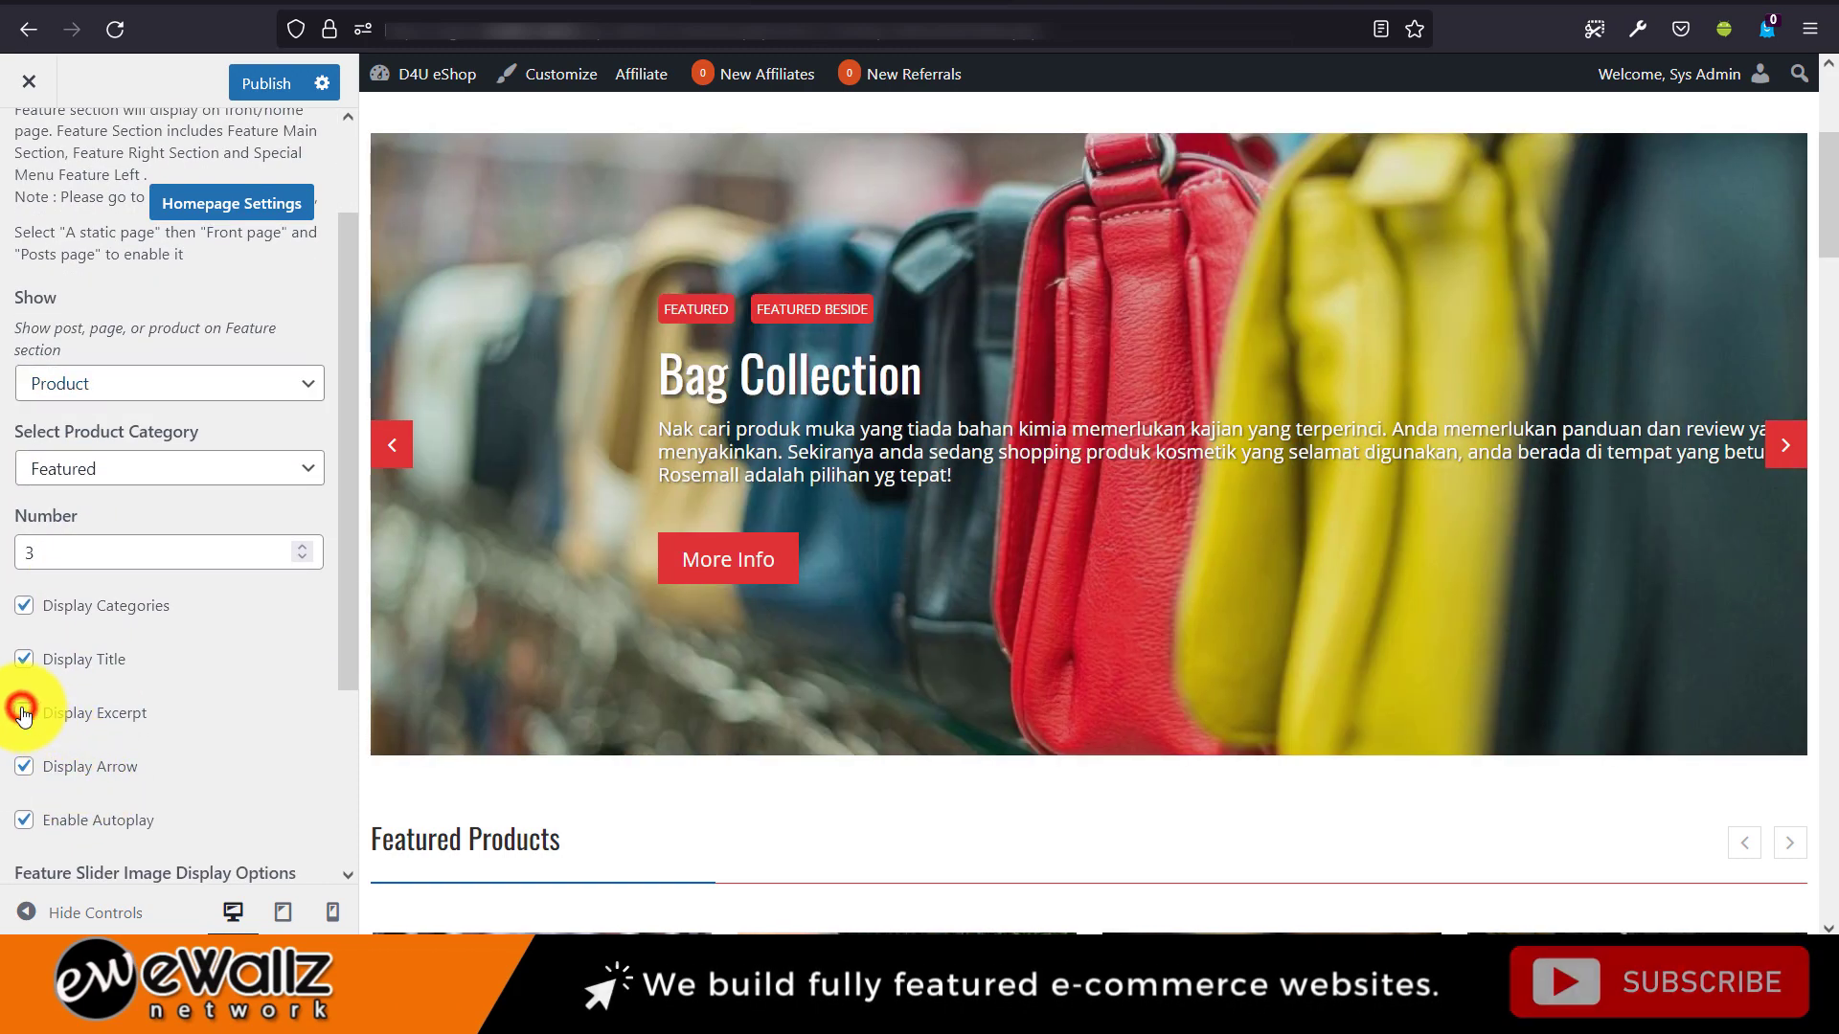
pyautogui.click(23, 712)
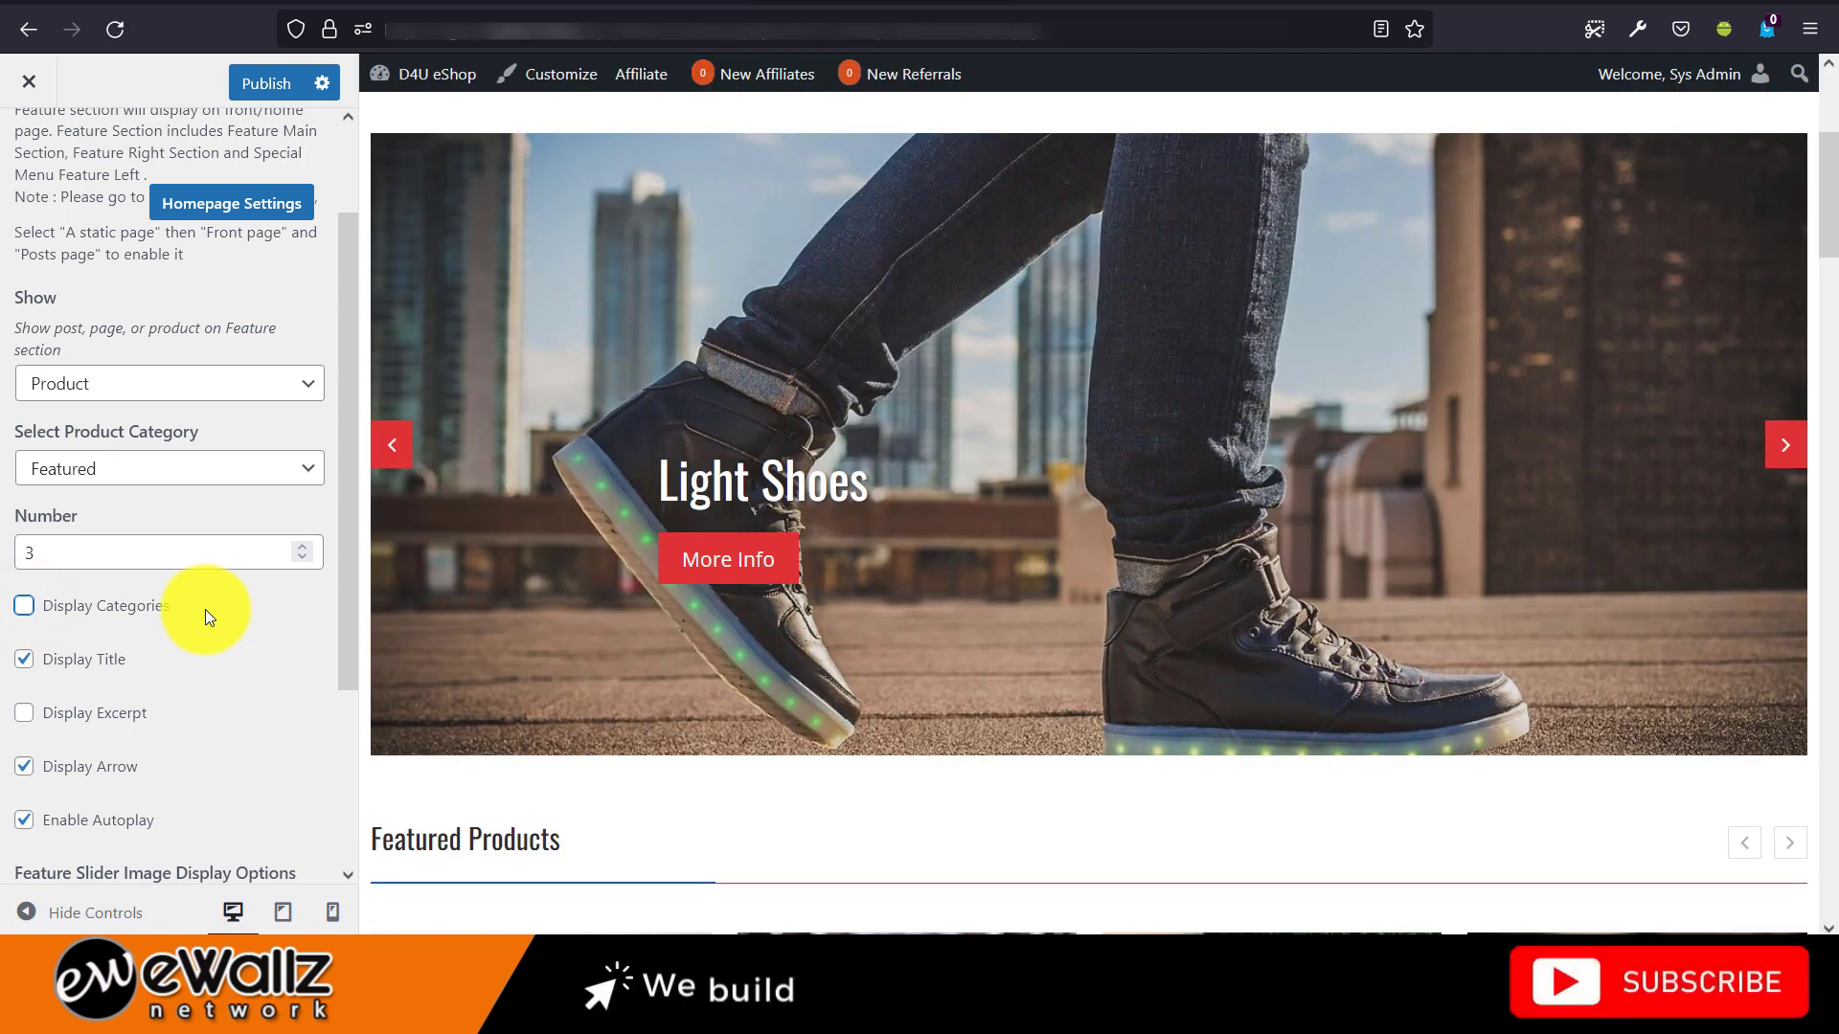
pyautogui.scroll(3, 247, 444)
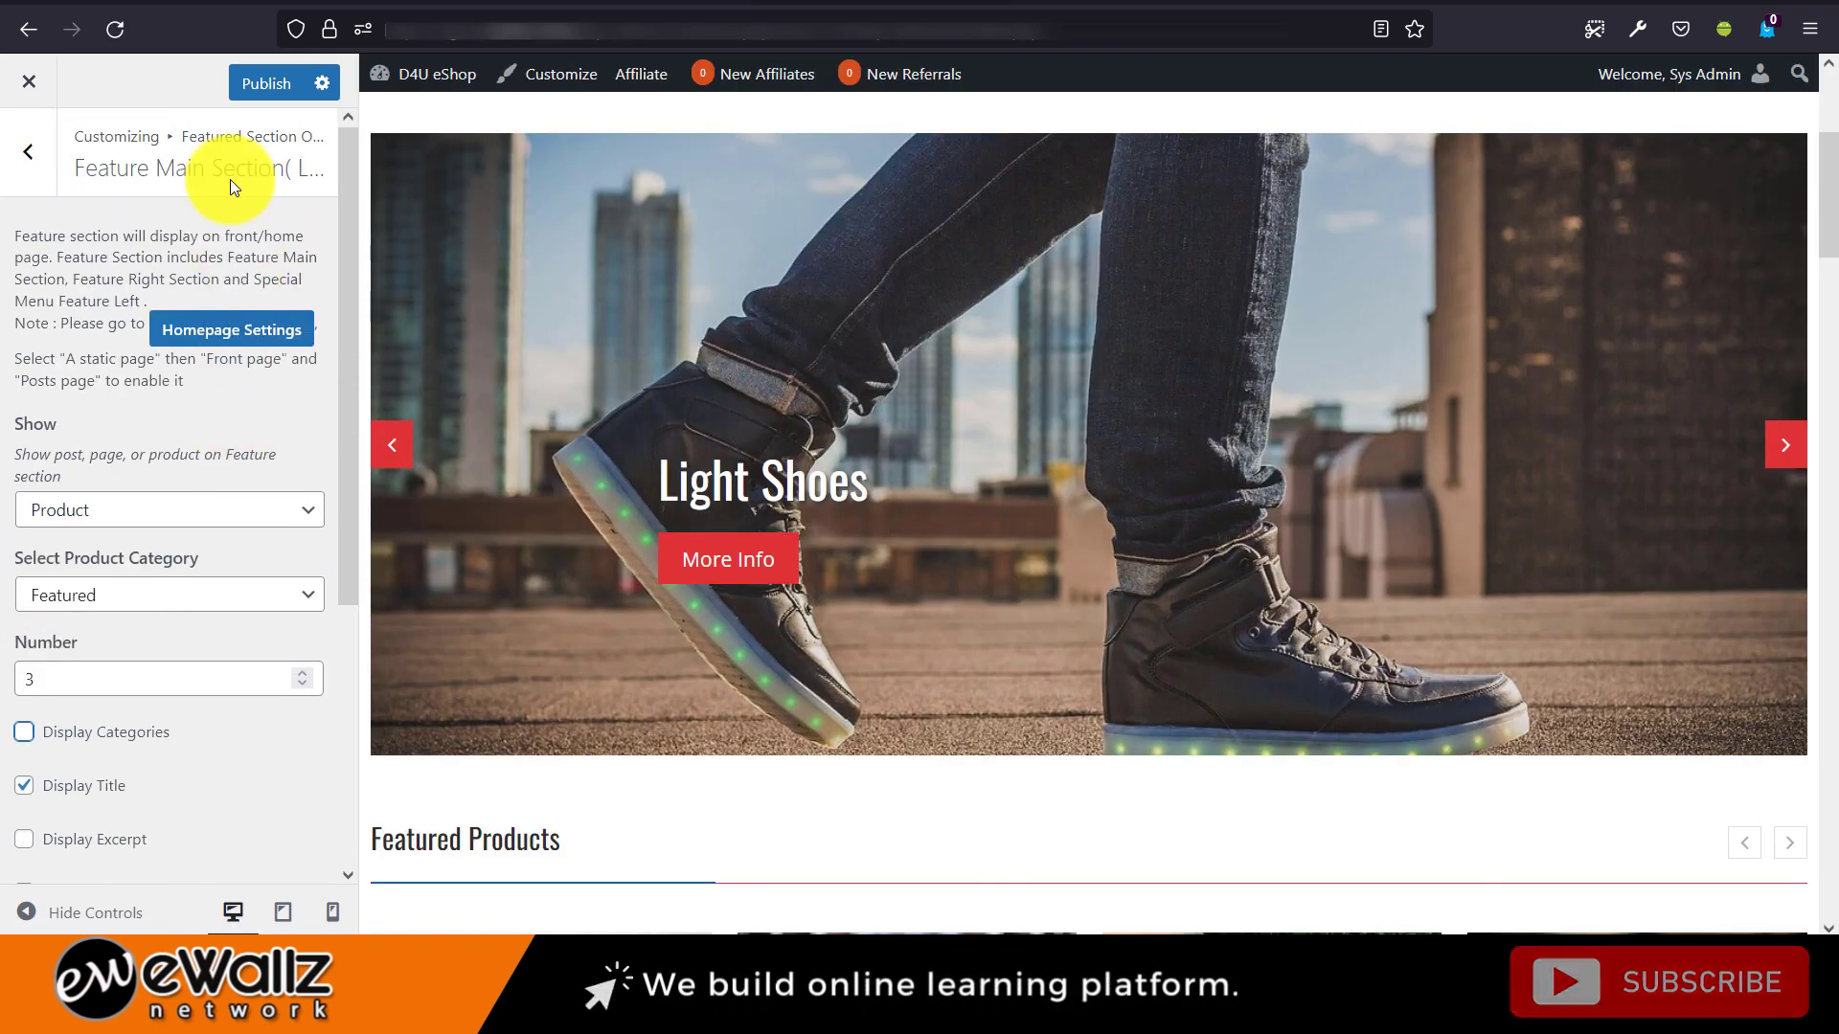
pyautogui.click(251, 89)
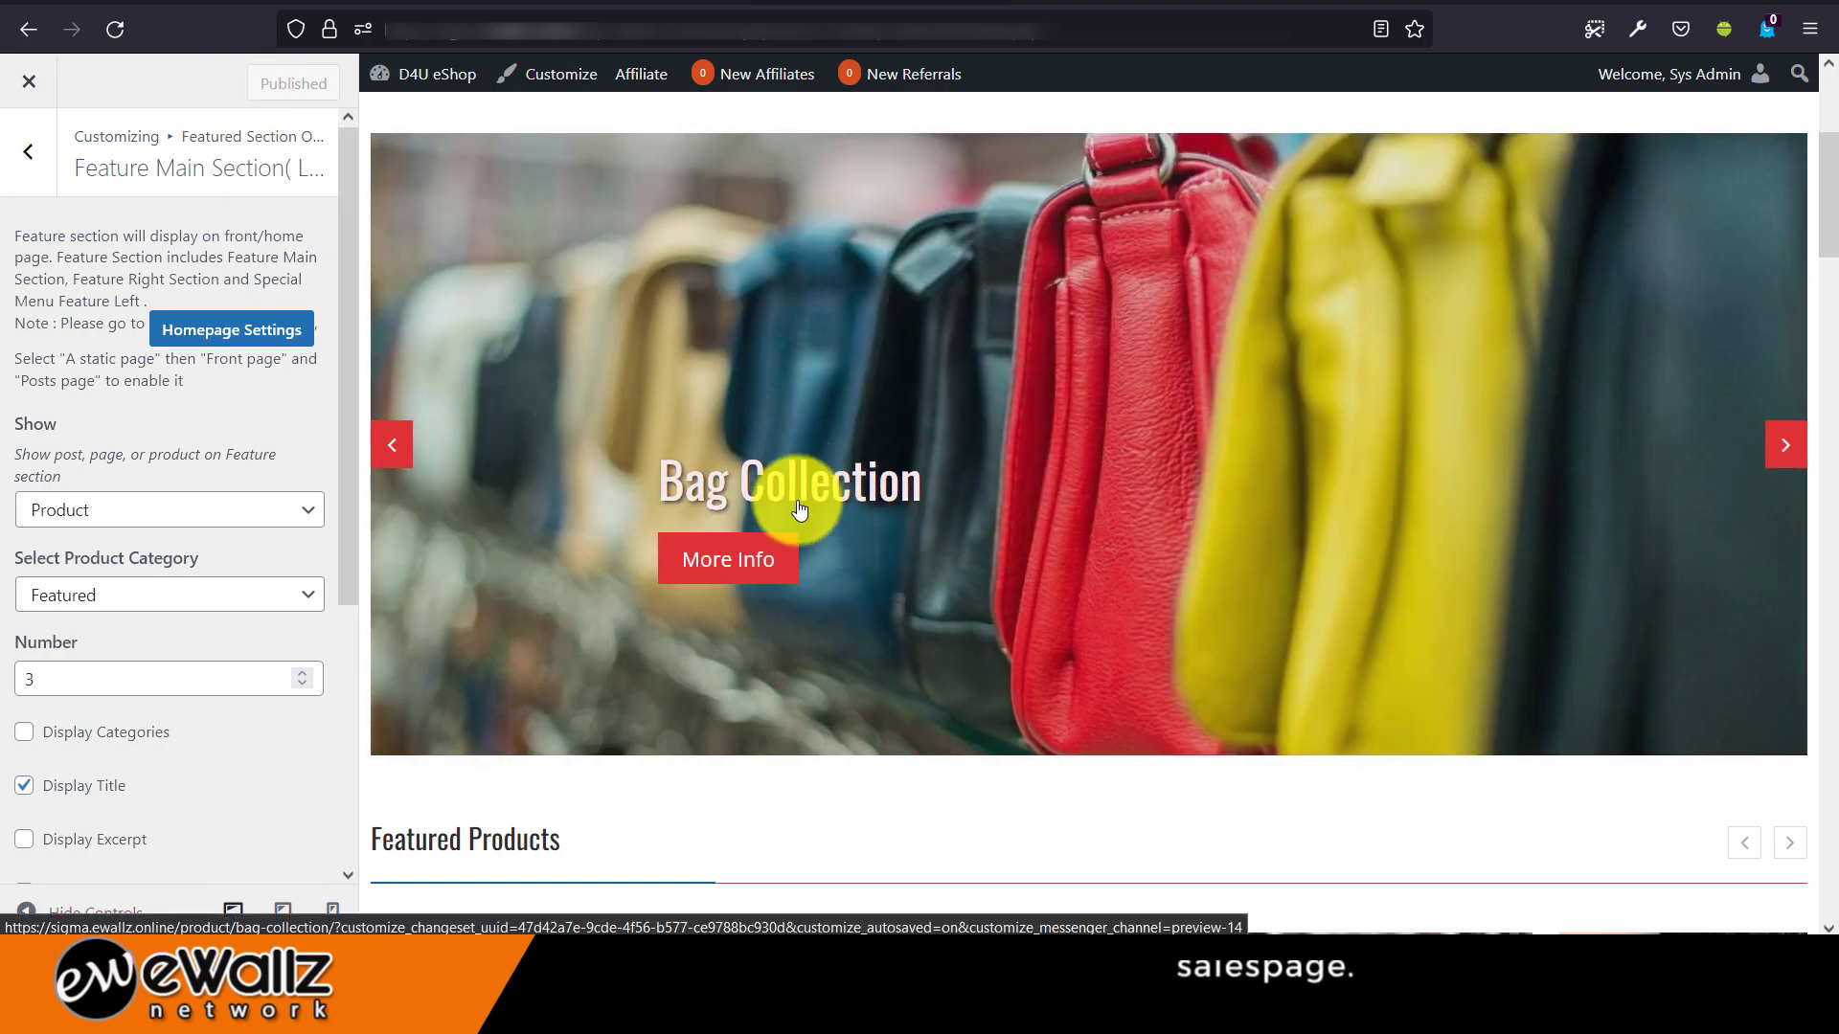
pyautogui.scroll(2, 718, 399)
pyautogui.scroll(-6, 883, 566)
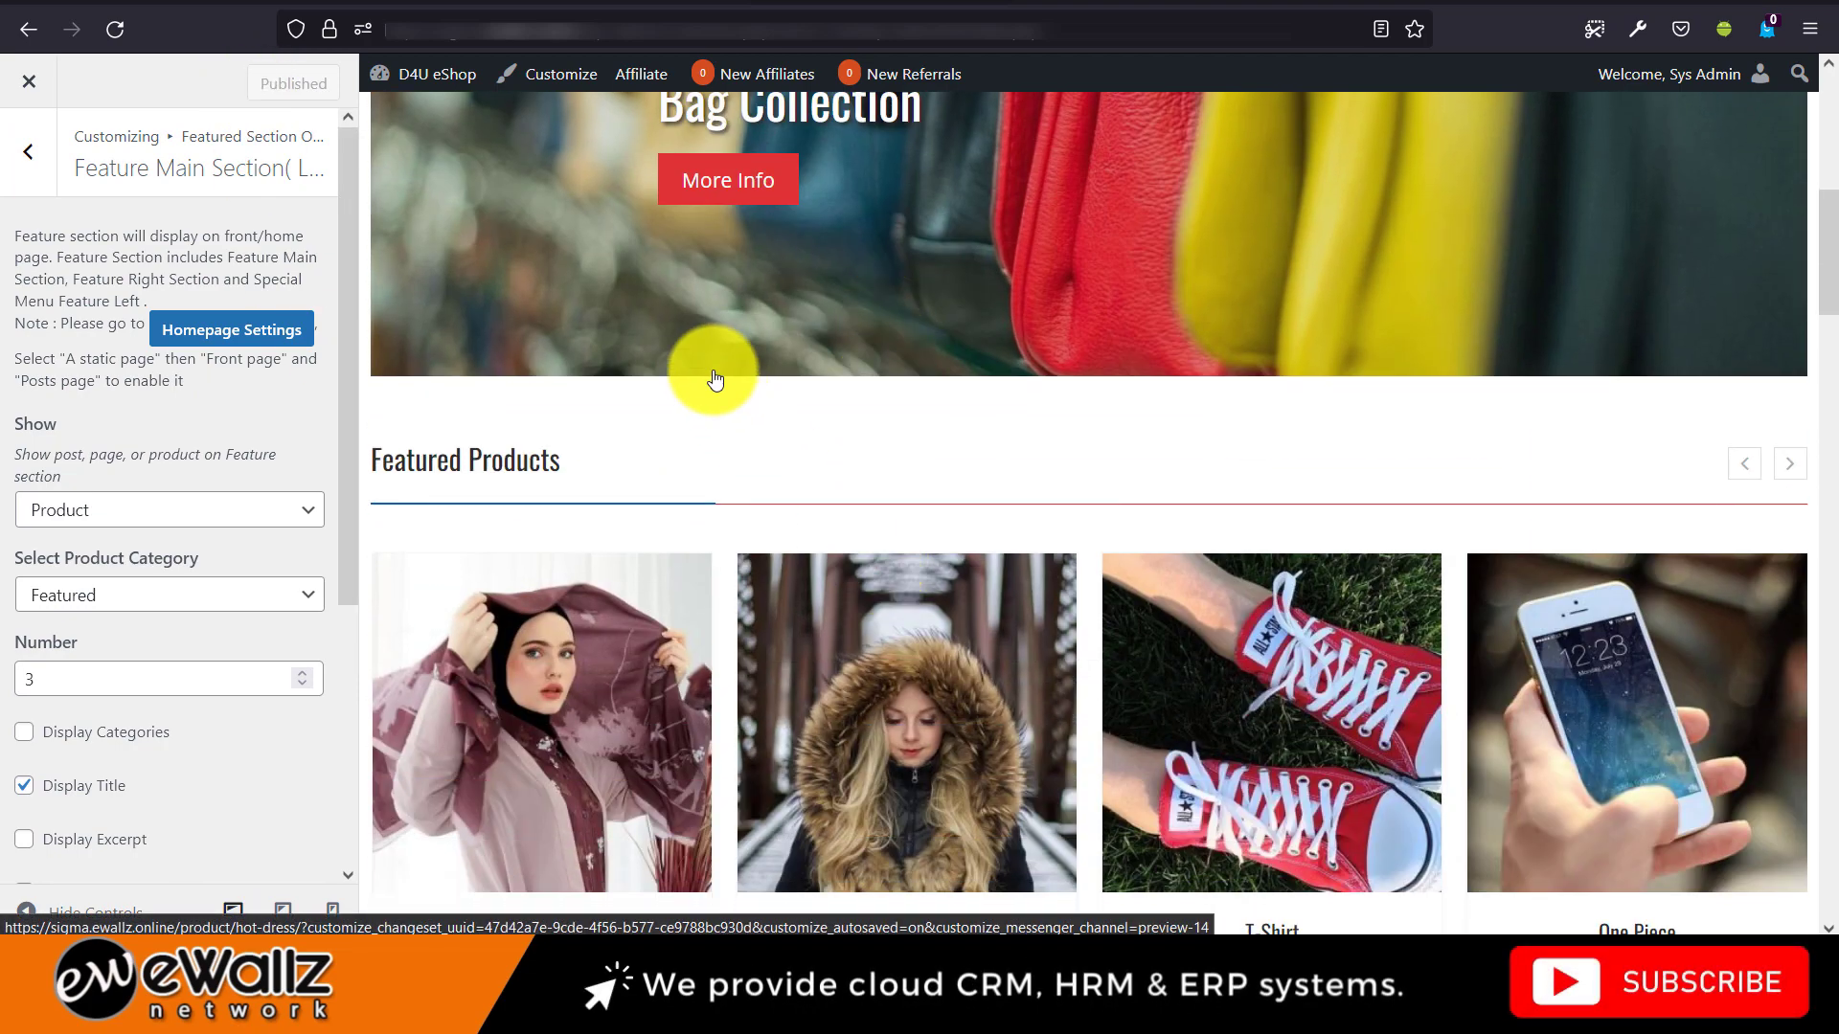
# Check the Feature Right Section's Show setting, then return to the main list of customizer options.
pyautogui.click(29, 171)
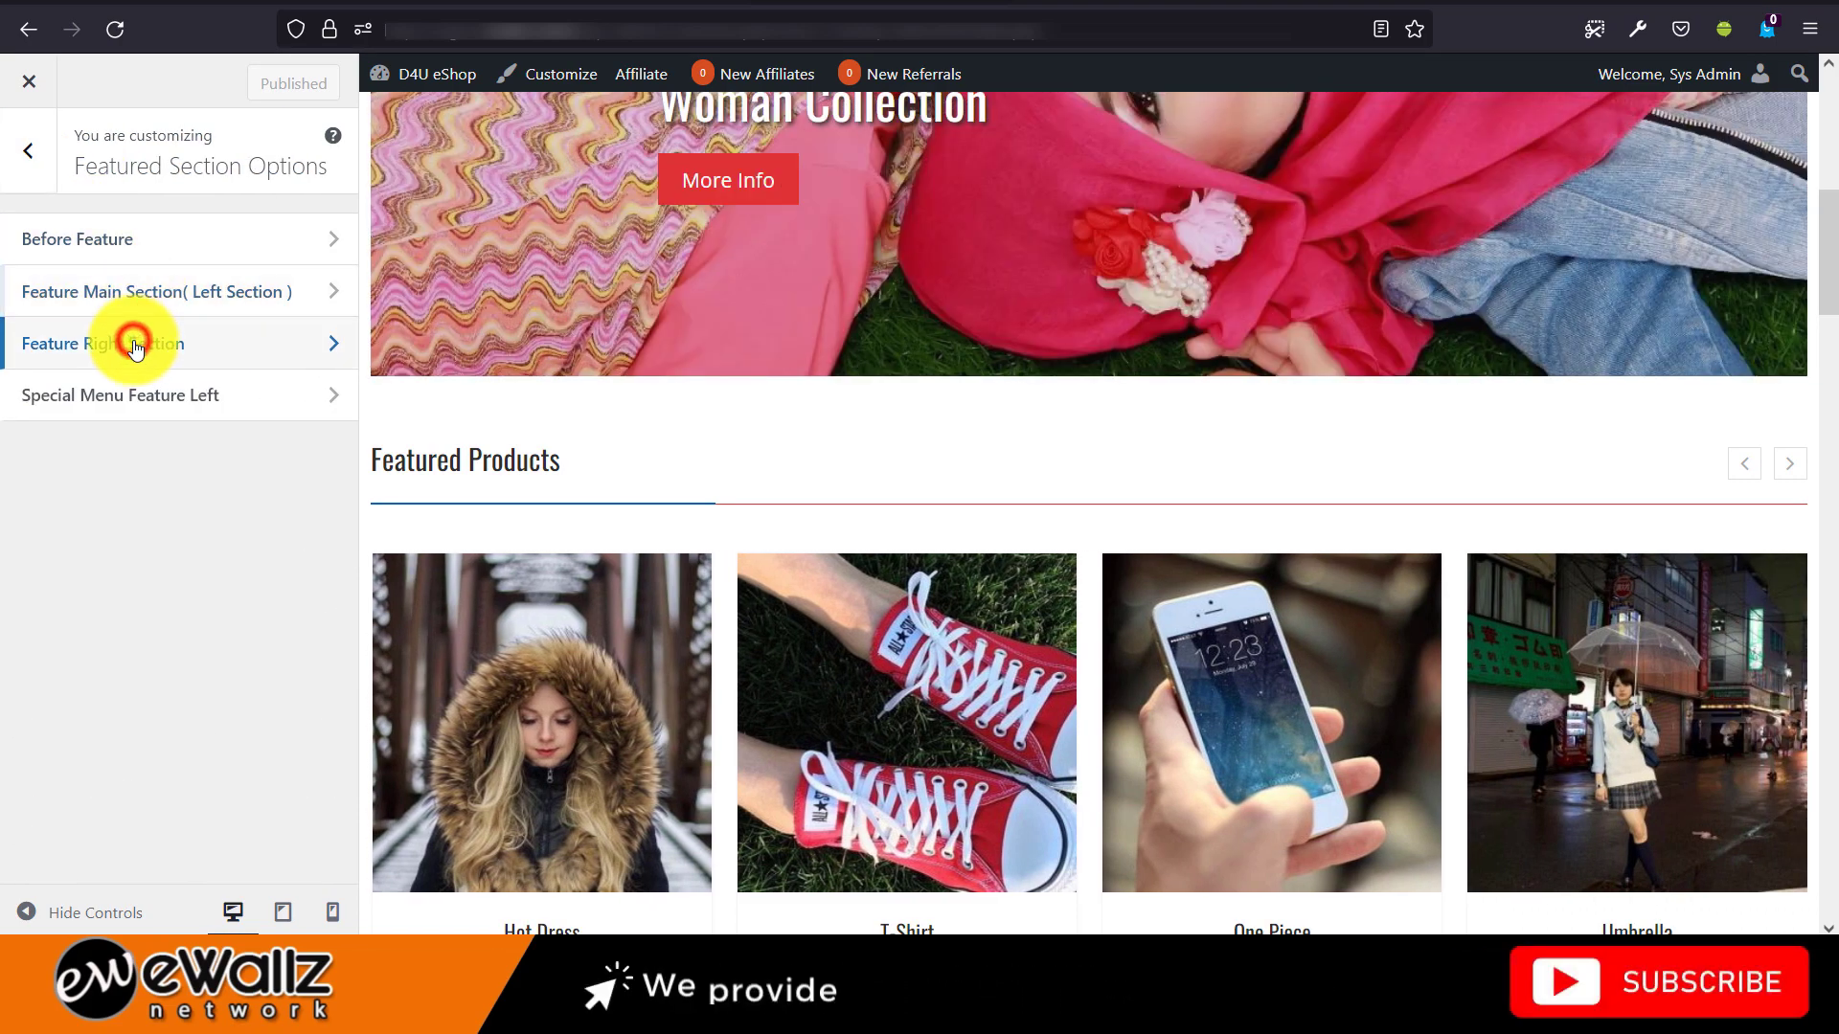
pyautogui.click(135, 348)
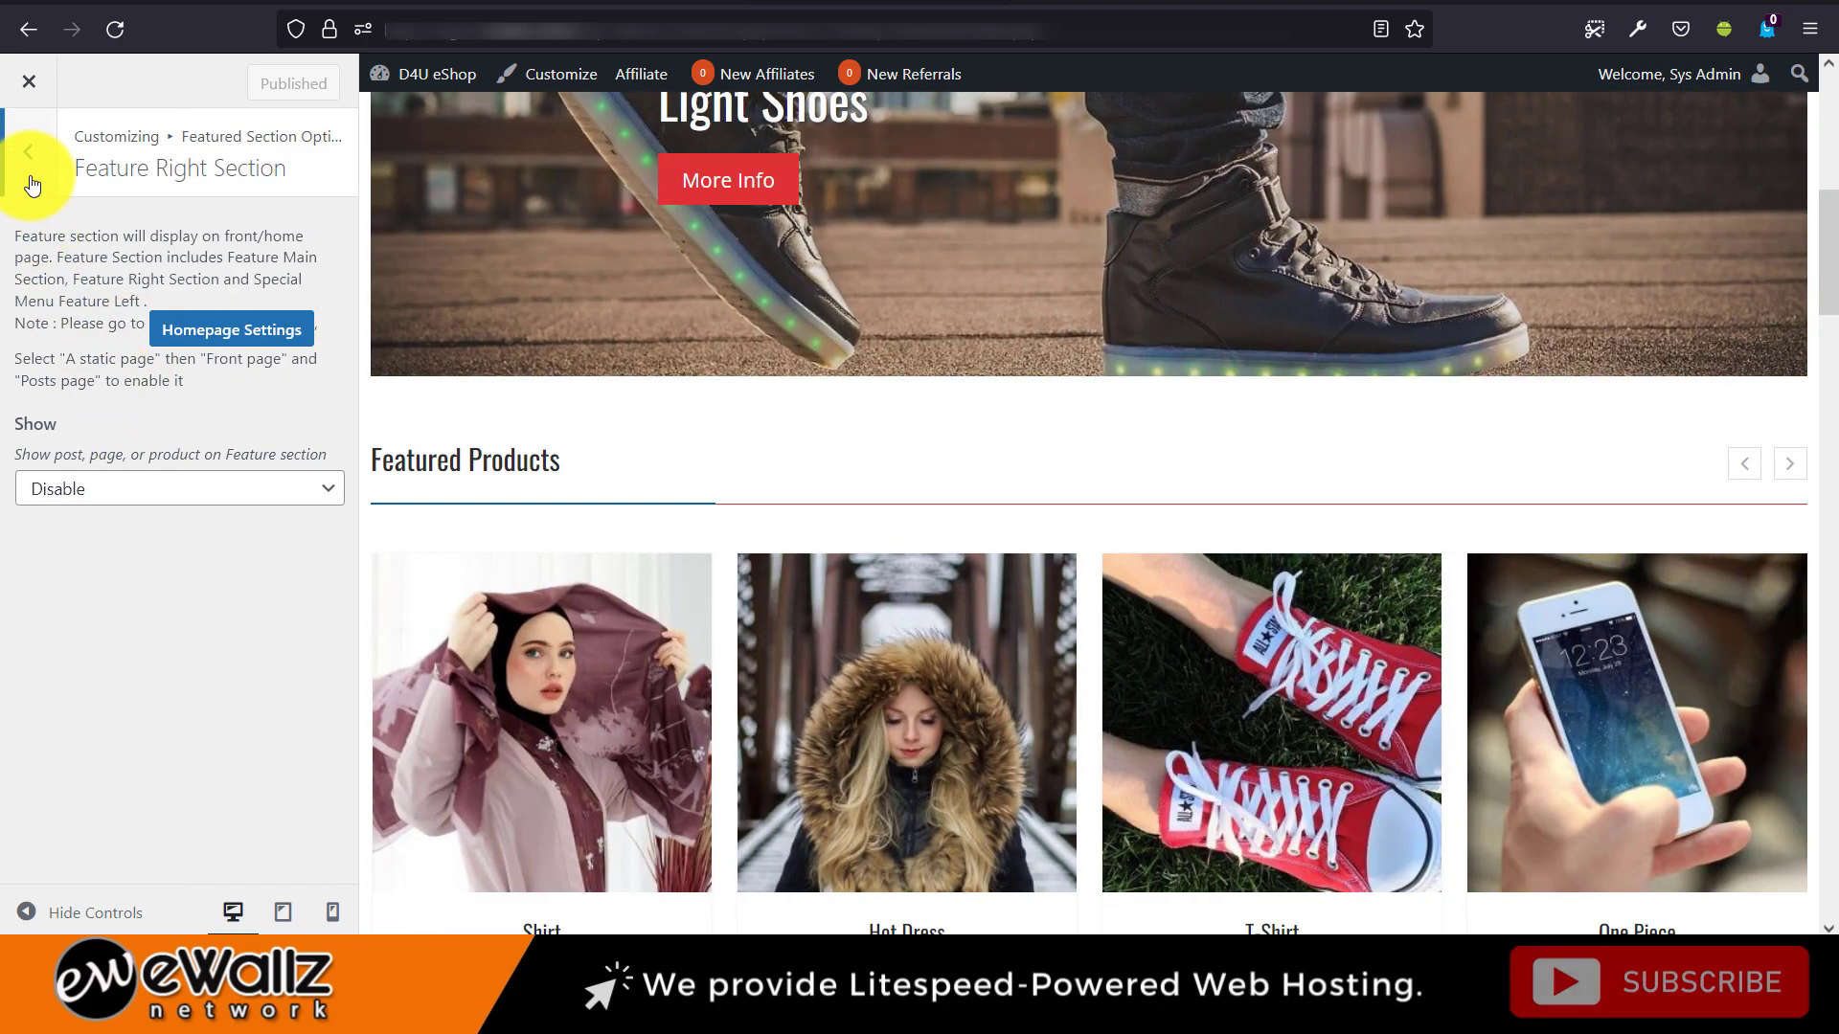
pyautogui.click(30, 178)
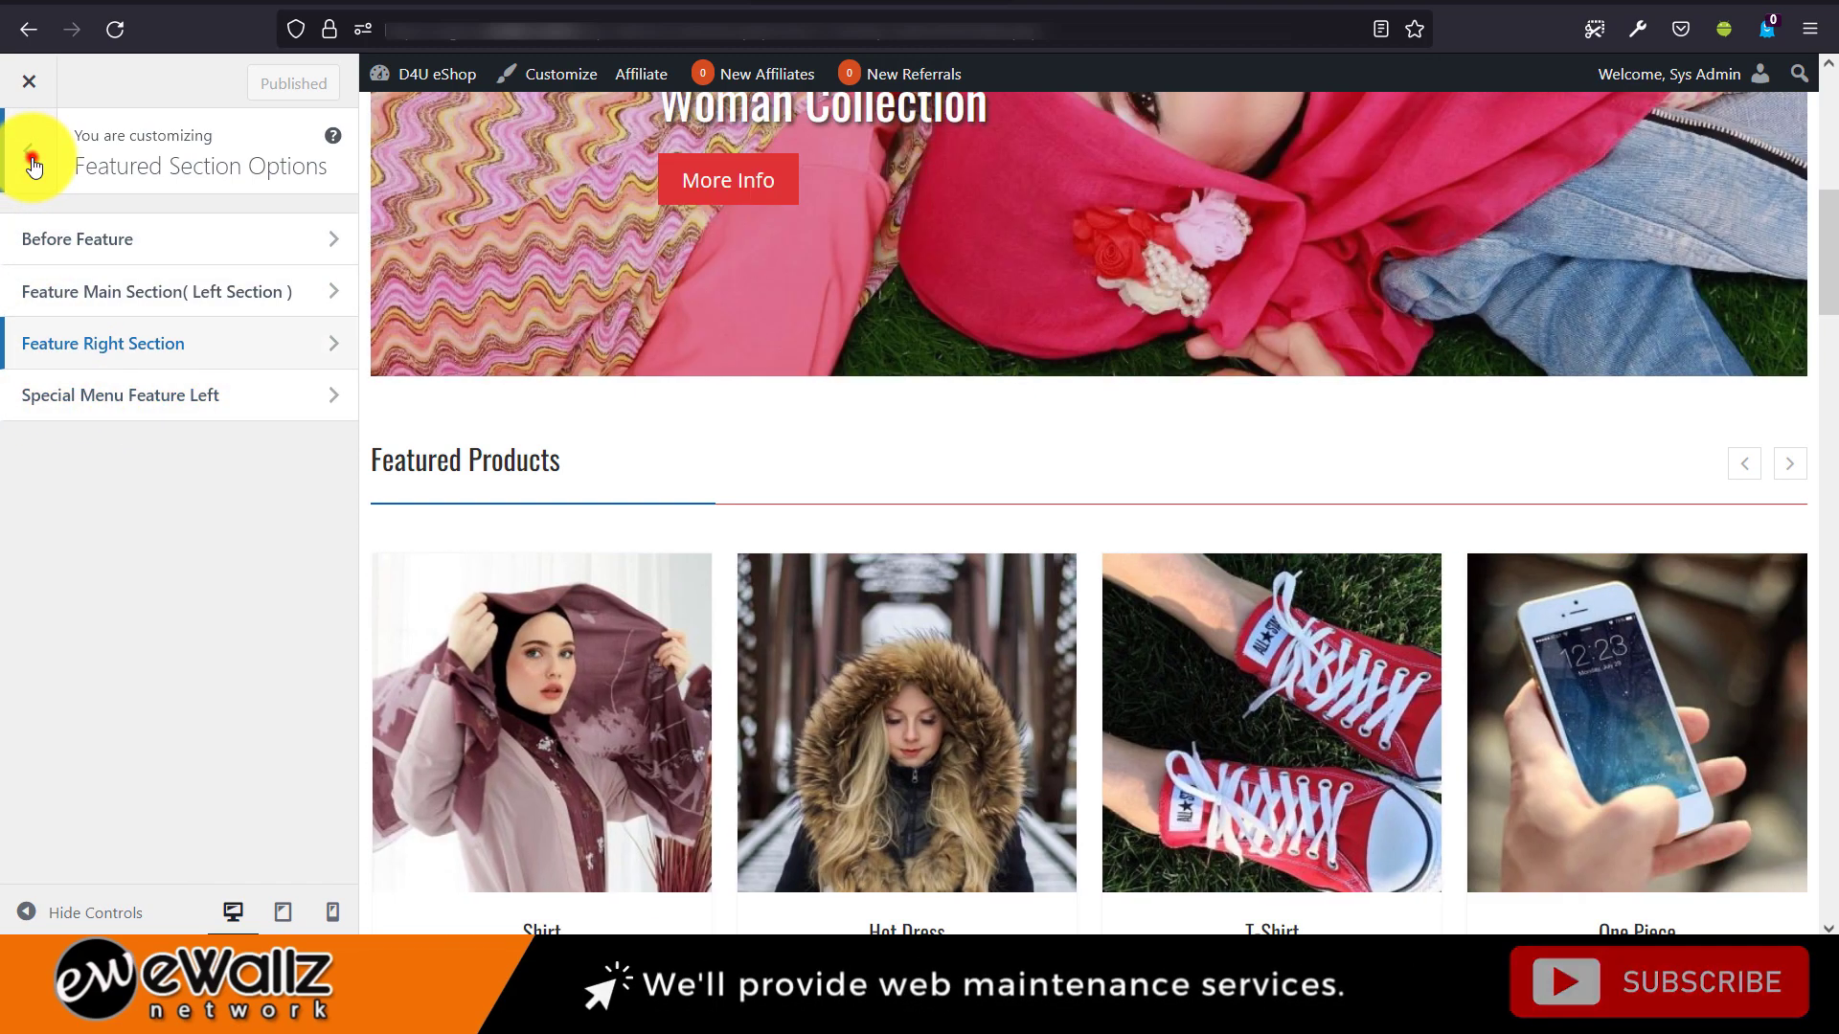
pyautogui.click(33, 162)
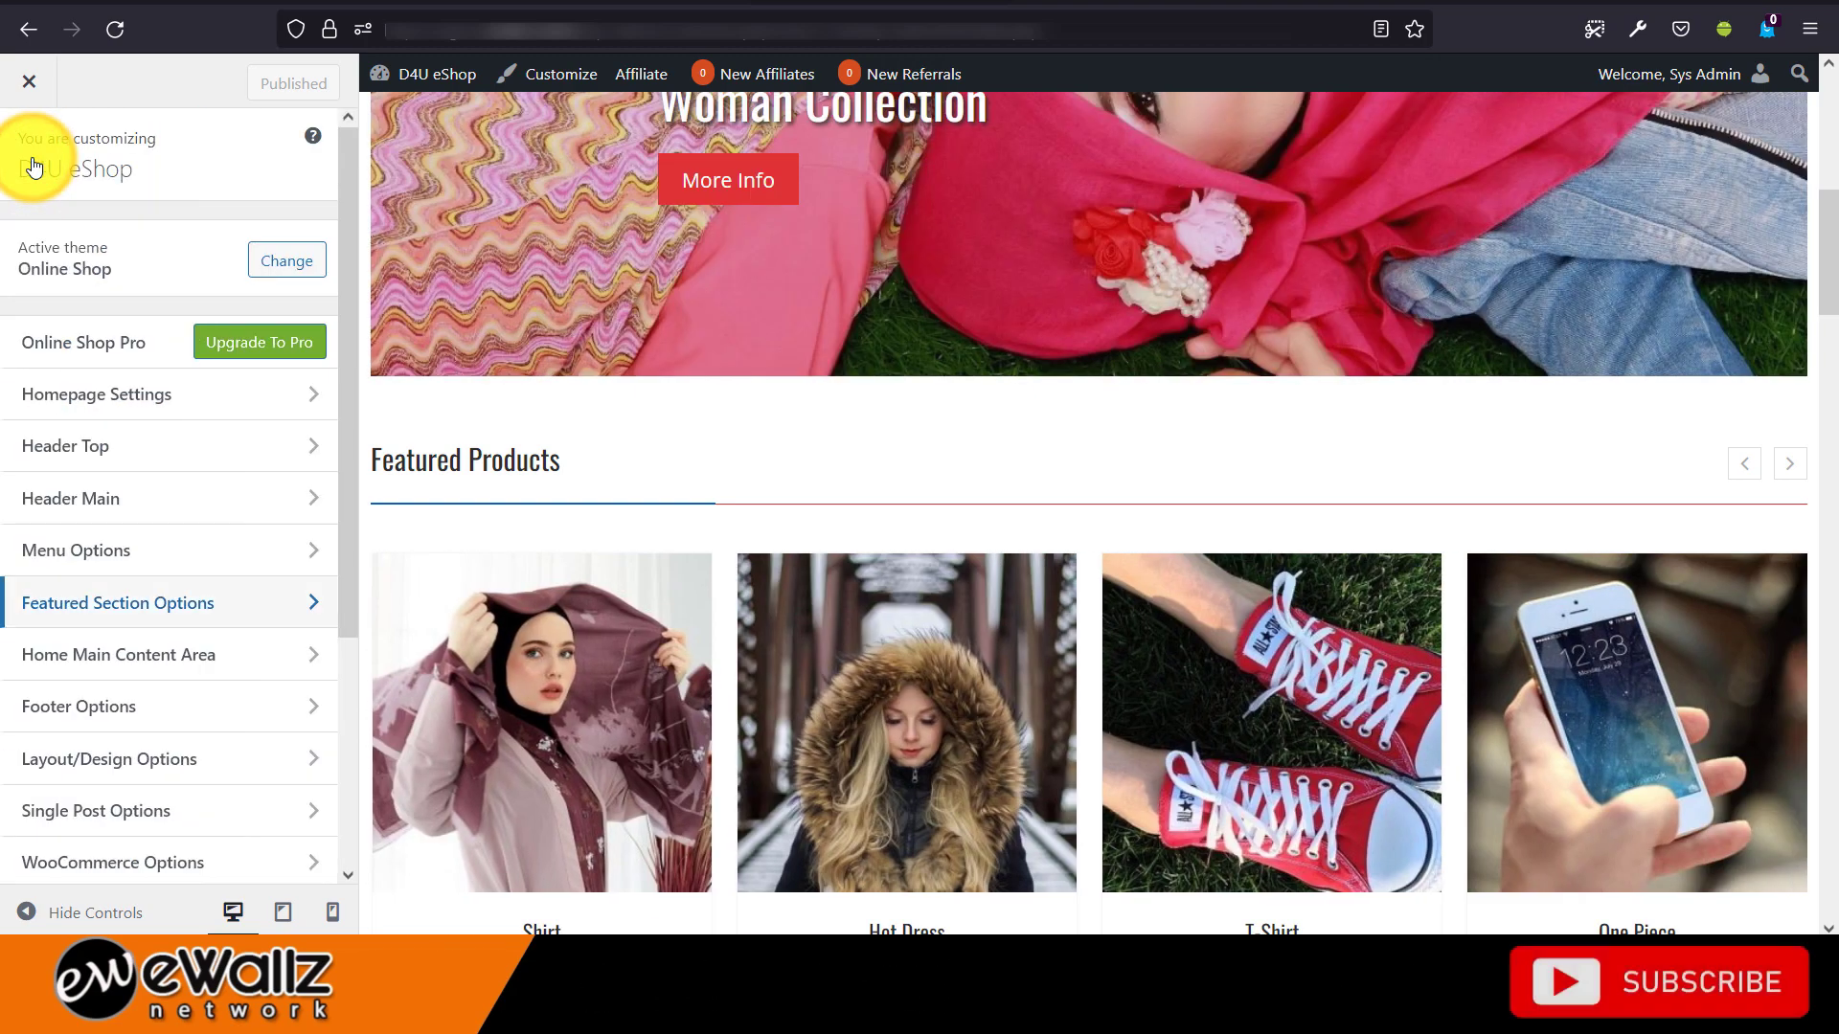
# Open Home Main Content Area and examine which homepage preview sections its widgets correspond to.
pyautogui.scroll(-2, 177, 586)
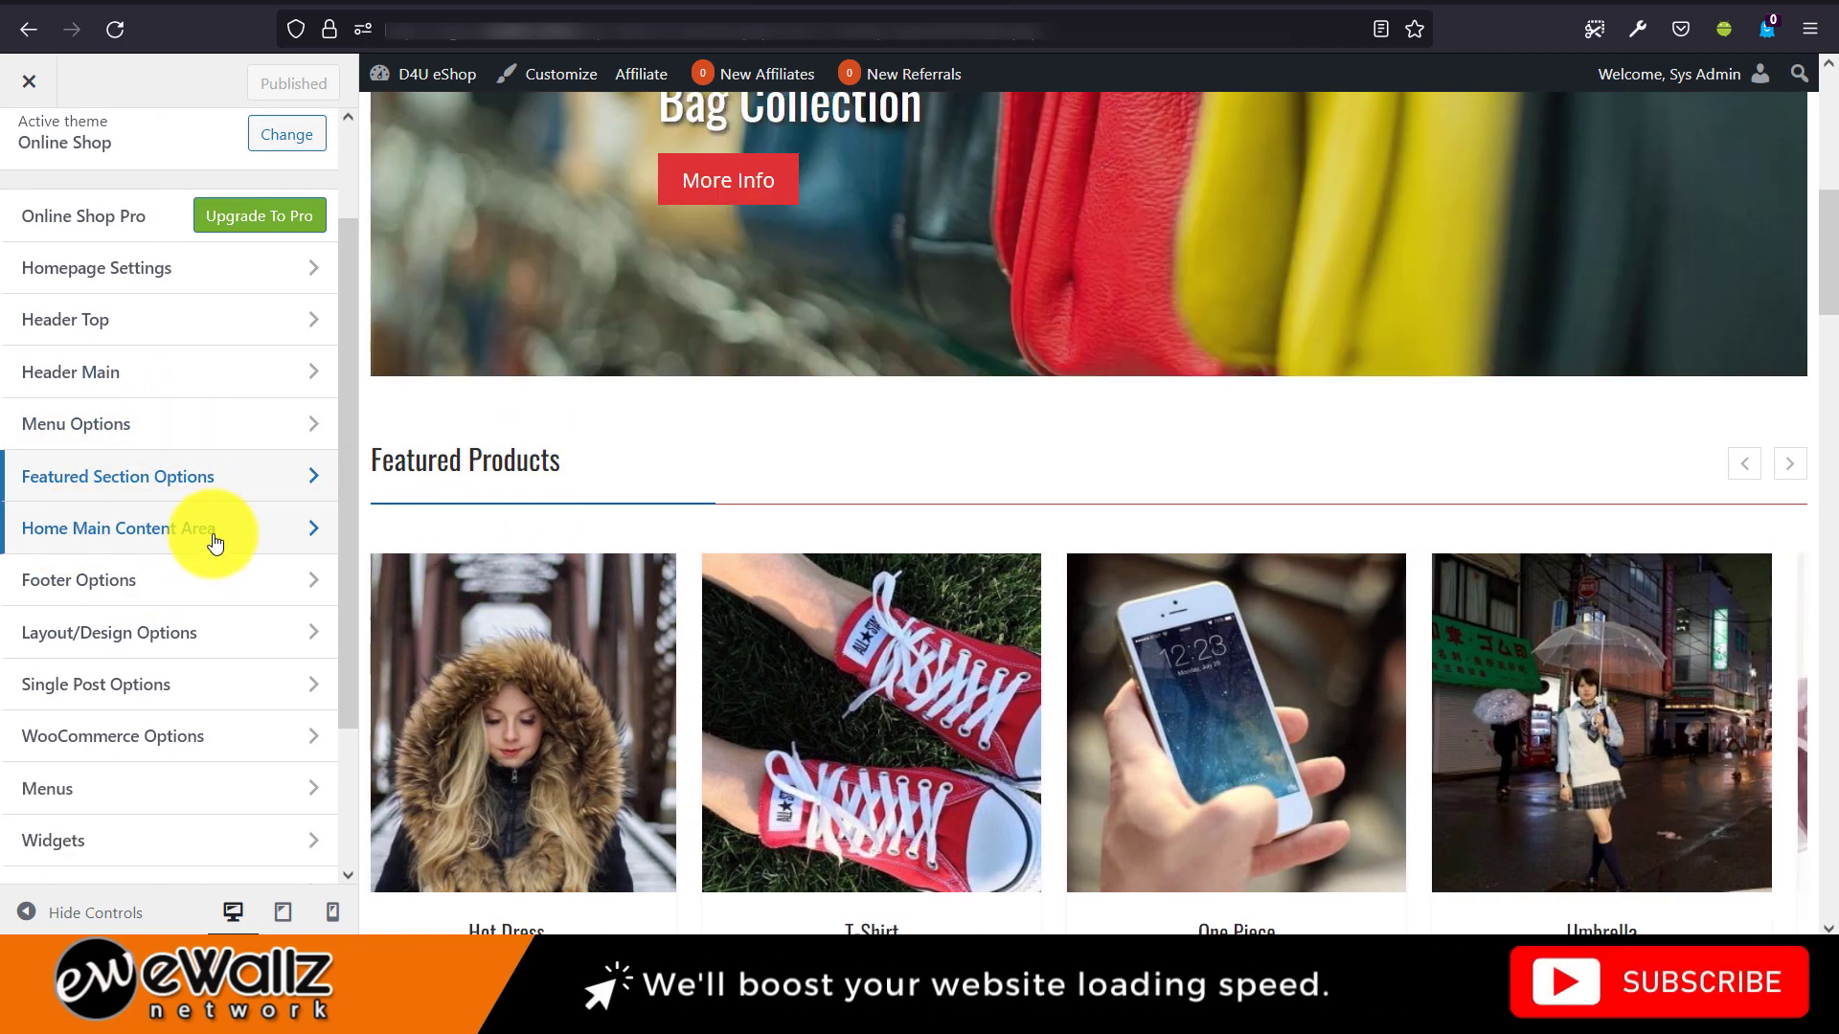
pyautogui.click(213, 530)
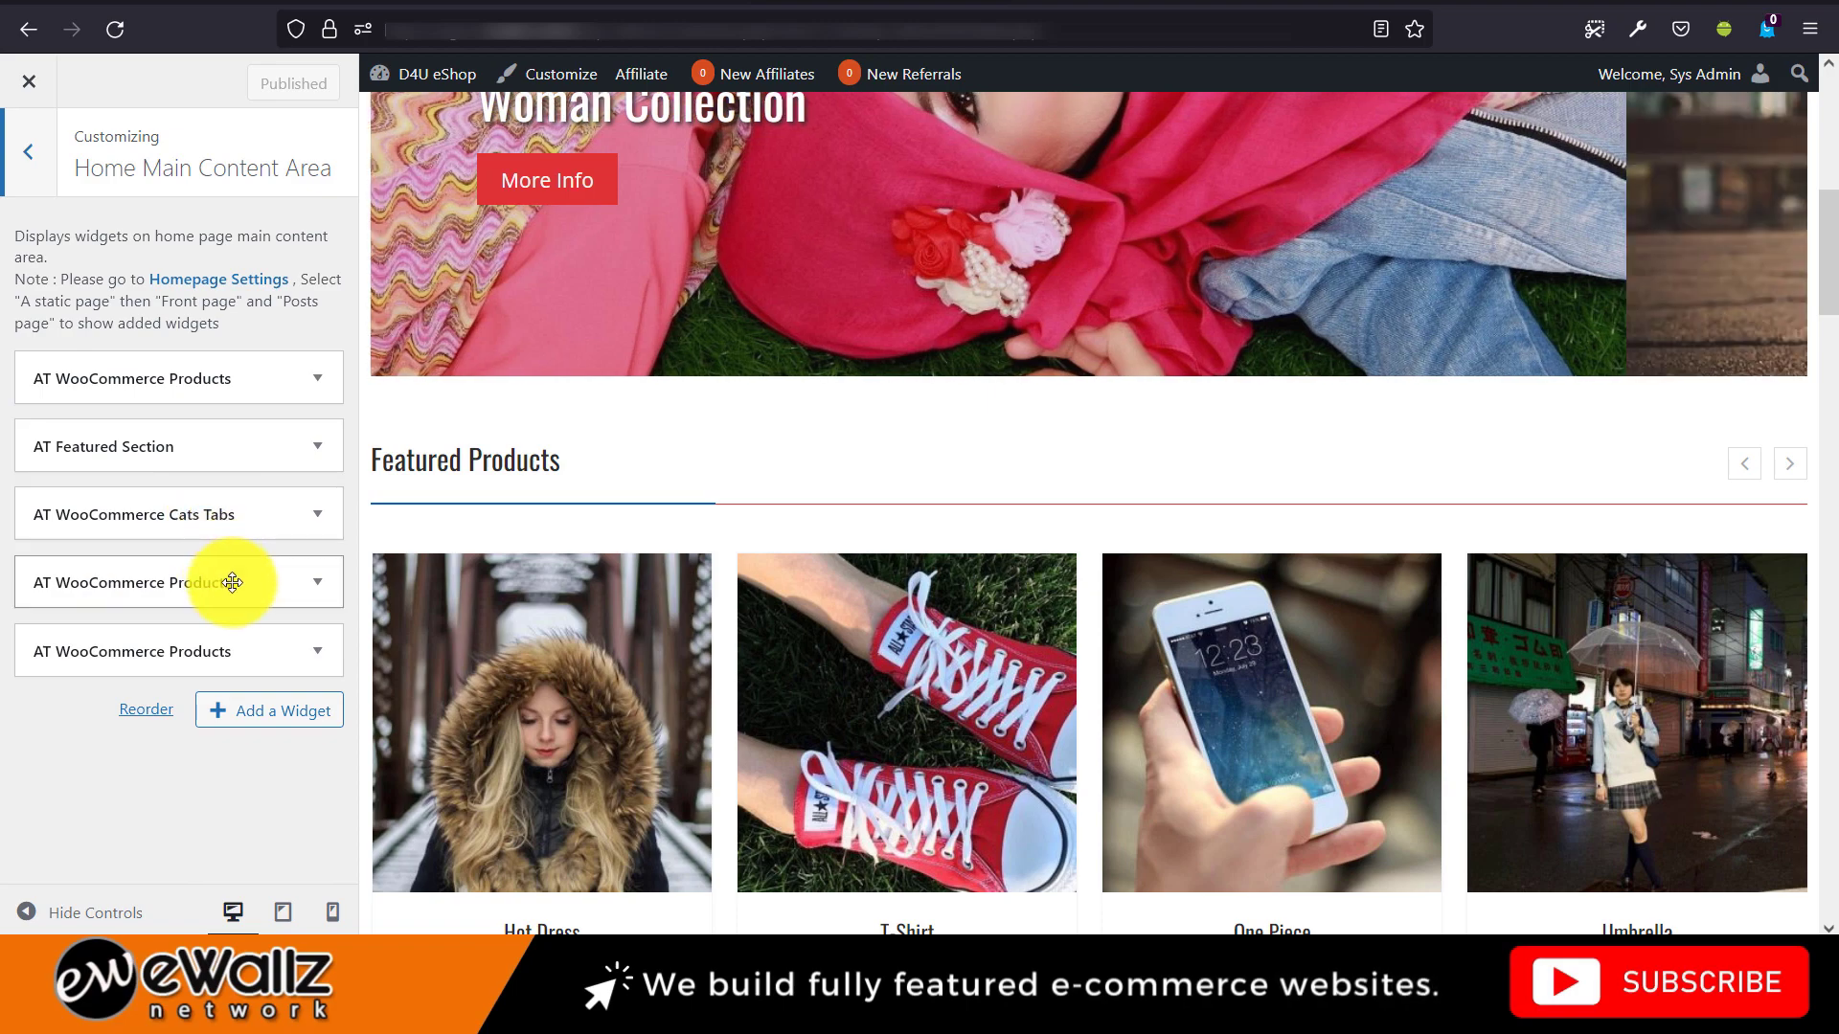
pyautogui.scroll(-5, 570, 556)
pyautogui.scroll(-1, 560, 551)
pyautogui.scroll(4, 596, 382)
pyautogui.scroll(-5, 607, 414)
pyautogui.scroll(-10, 608, 414)
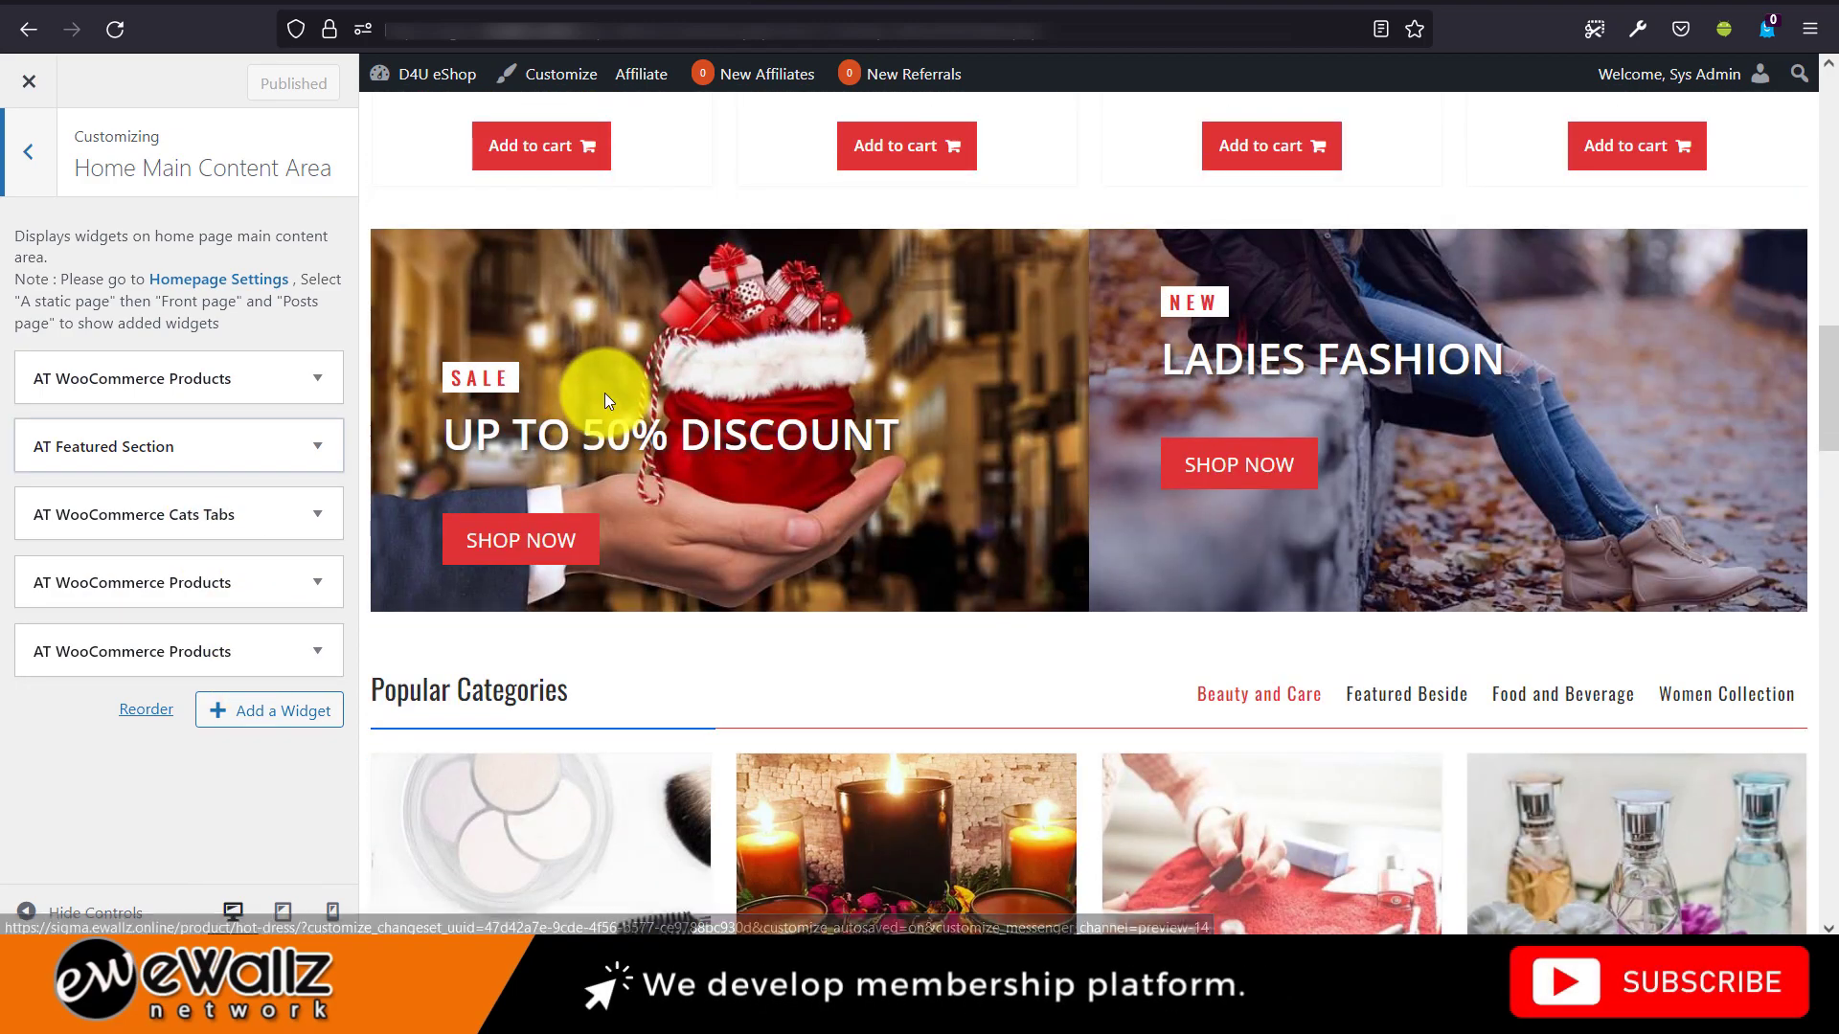
pyautogui.scroll(-6, 555, 522)
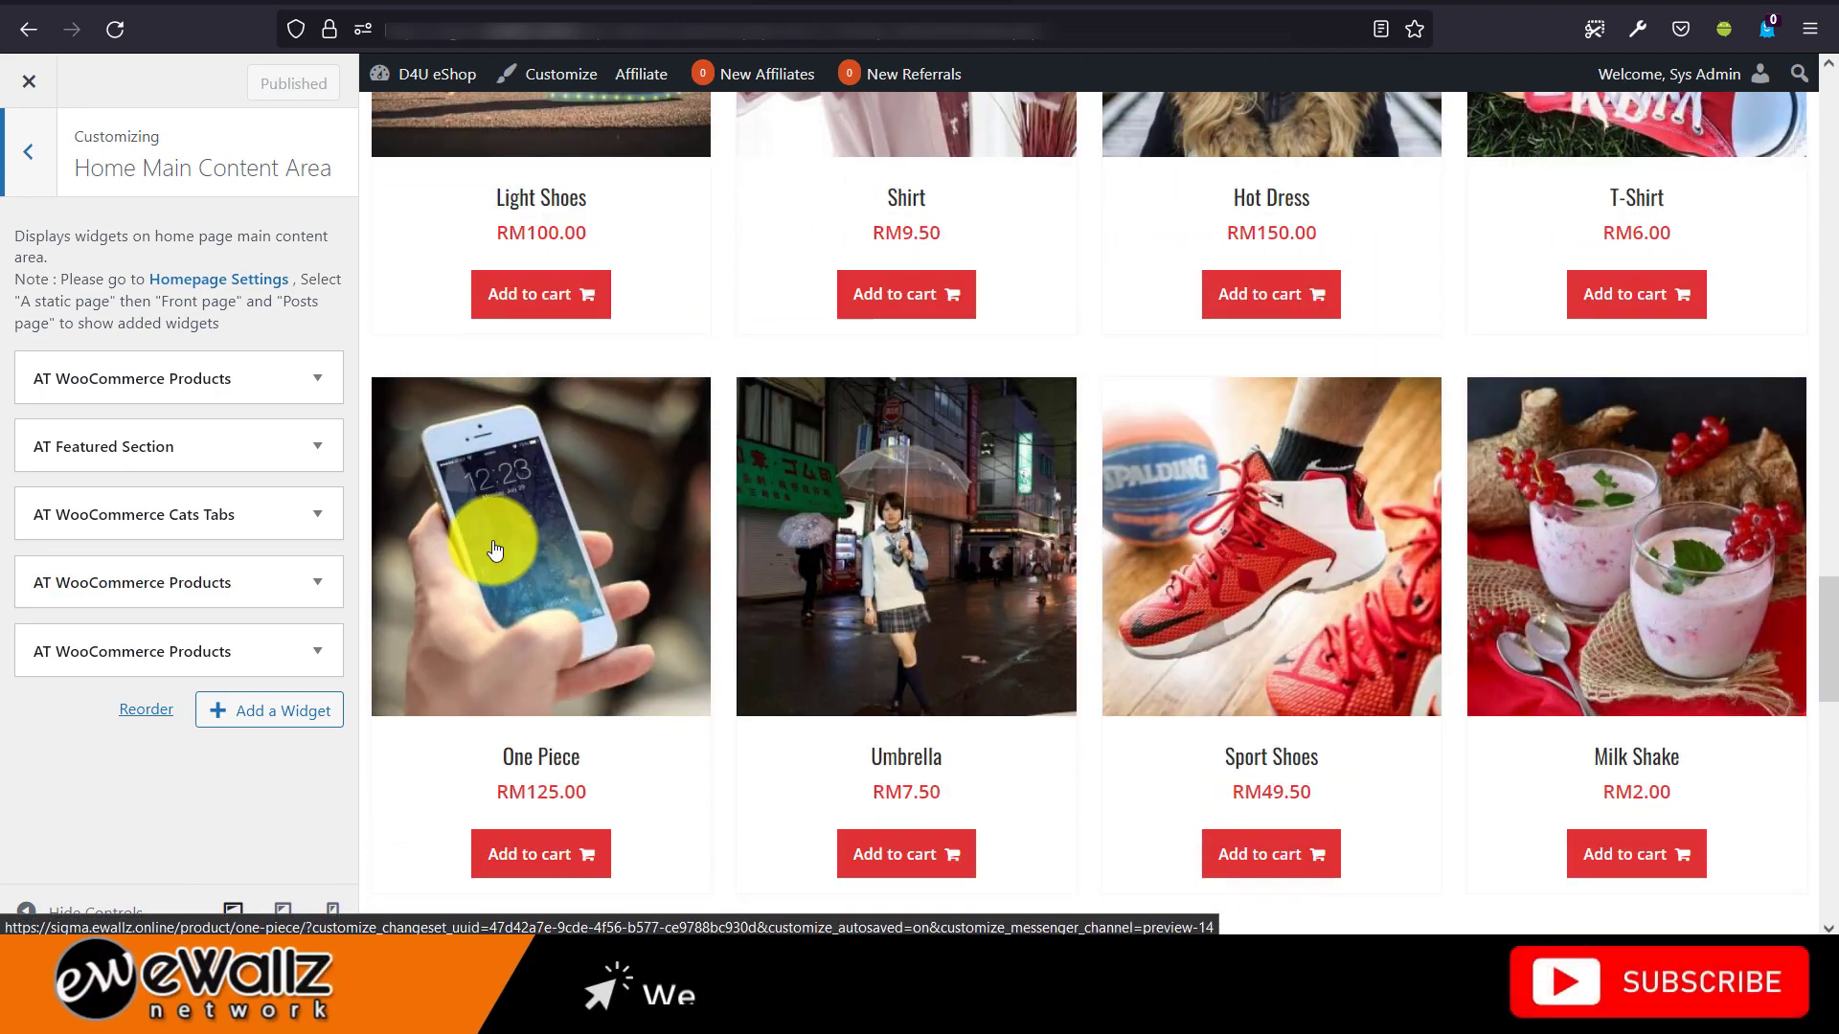
pyautogui.scroll(-6, 537, 520)
pyautogui.scroll(-7, 551, 598)
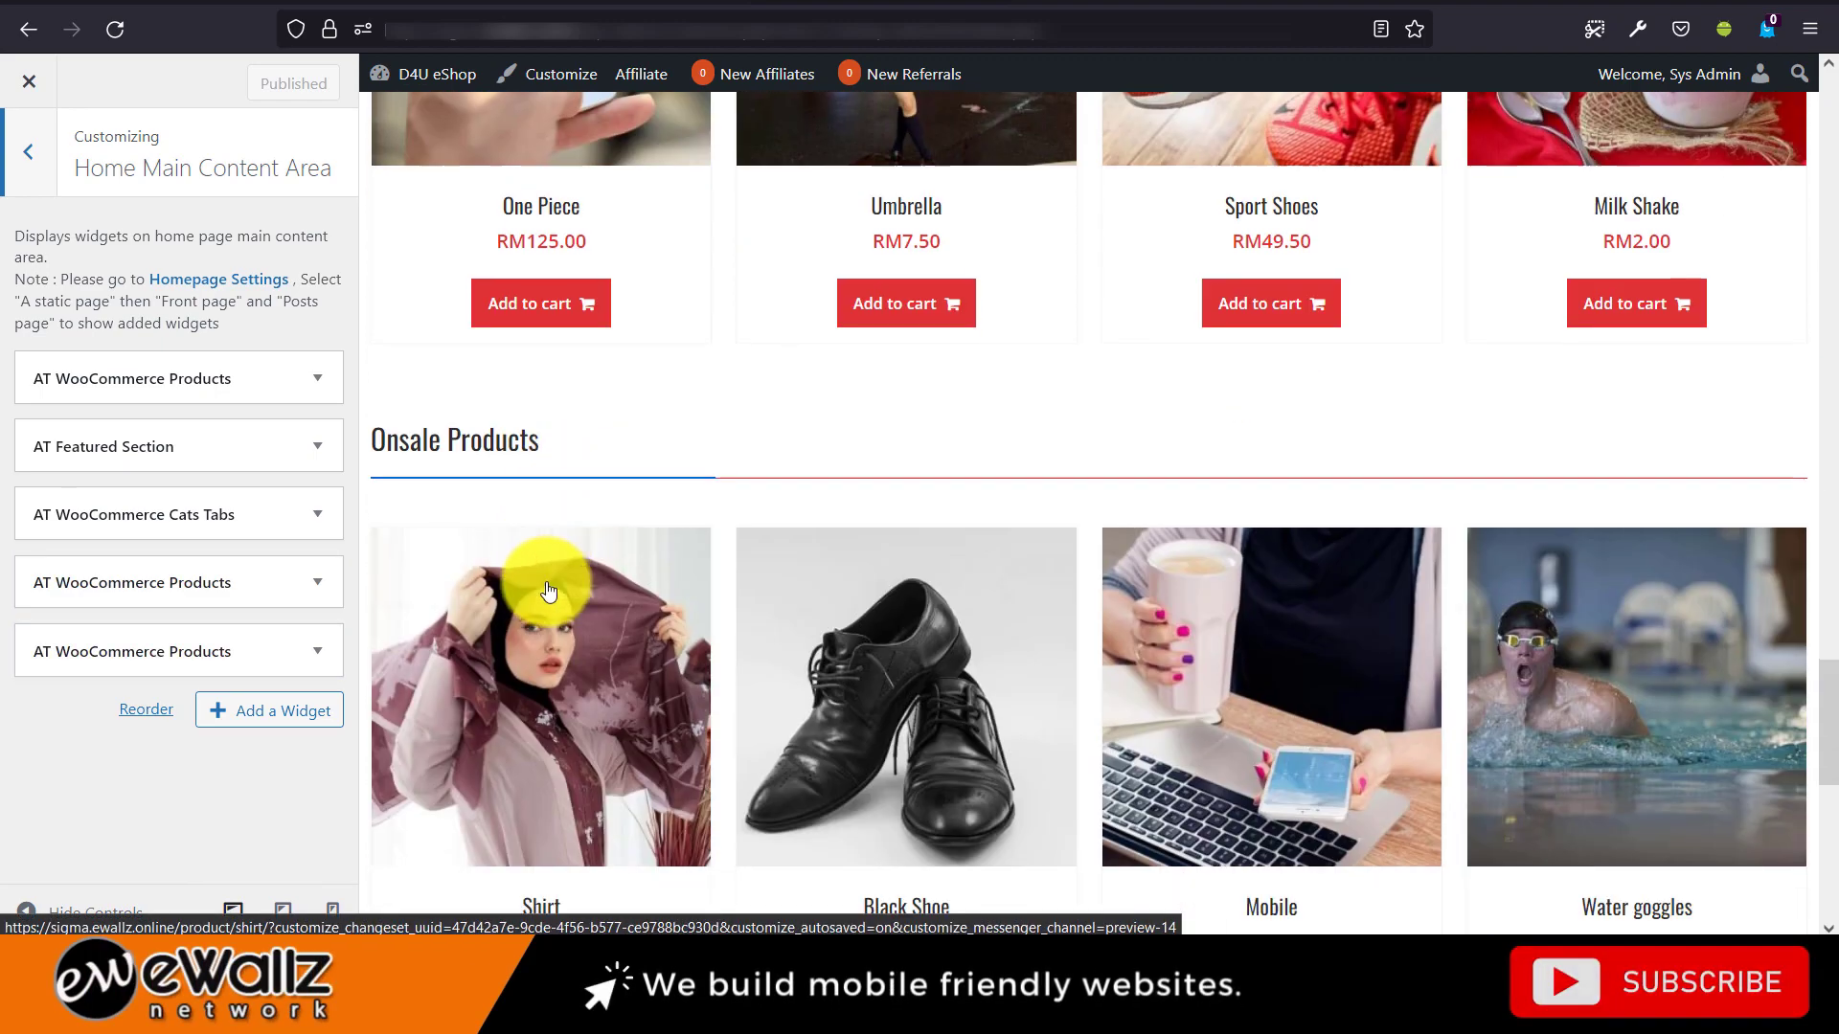
pyautogui.scroll(20, 535, 588)
pyautogui.scroll(18, 555, 589)
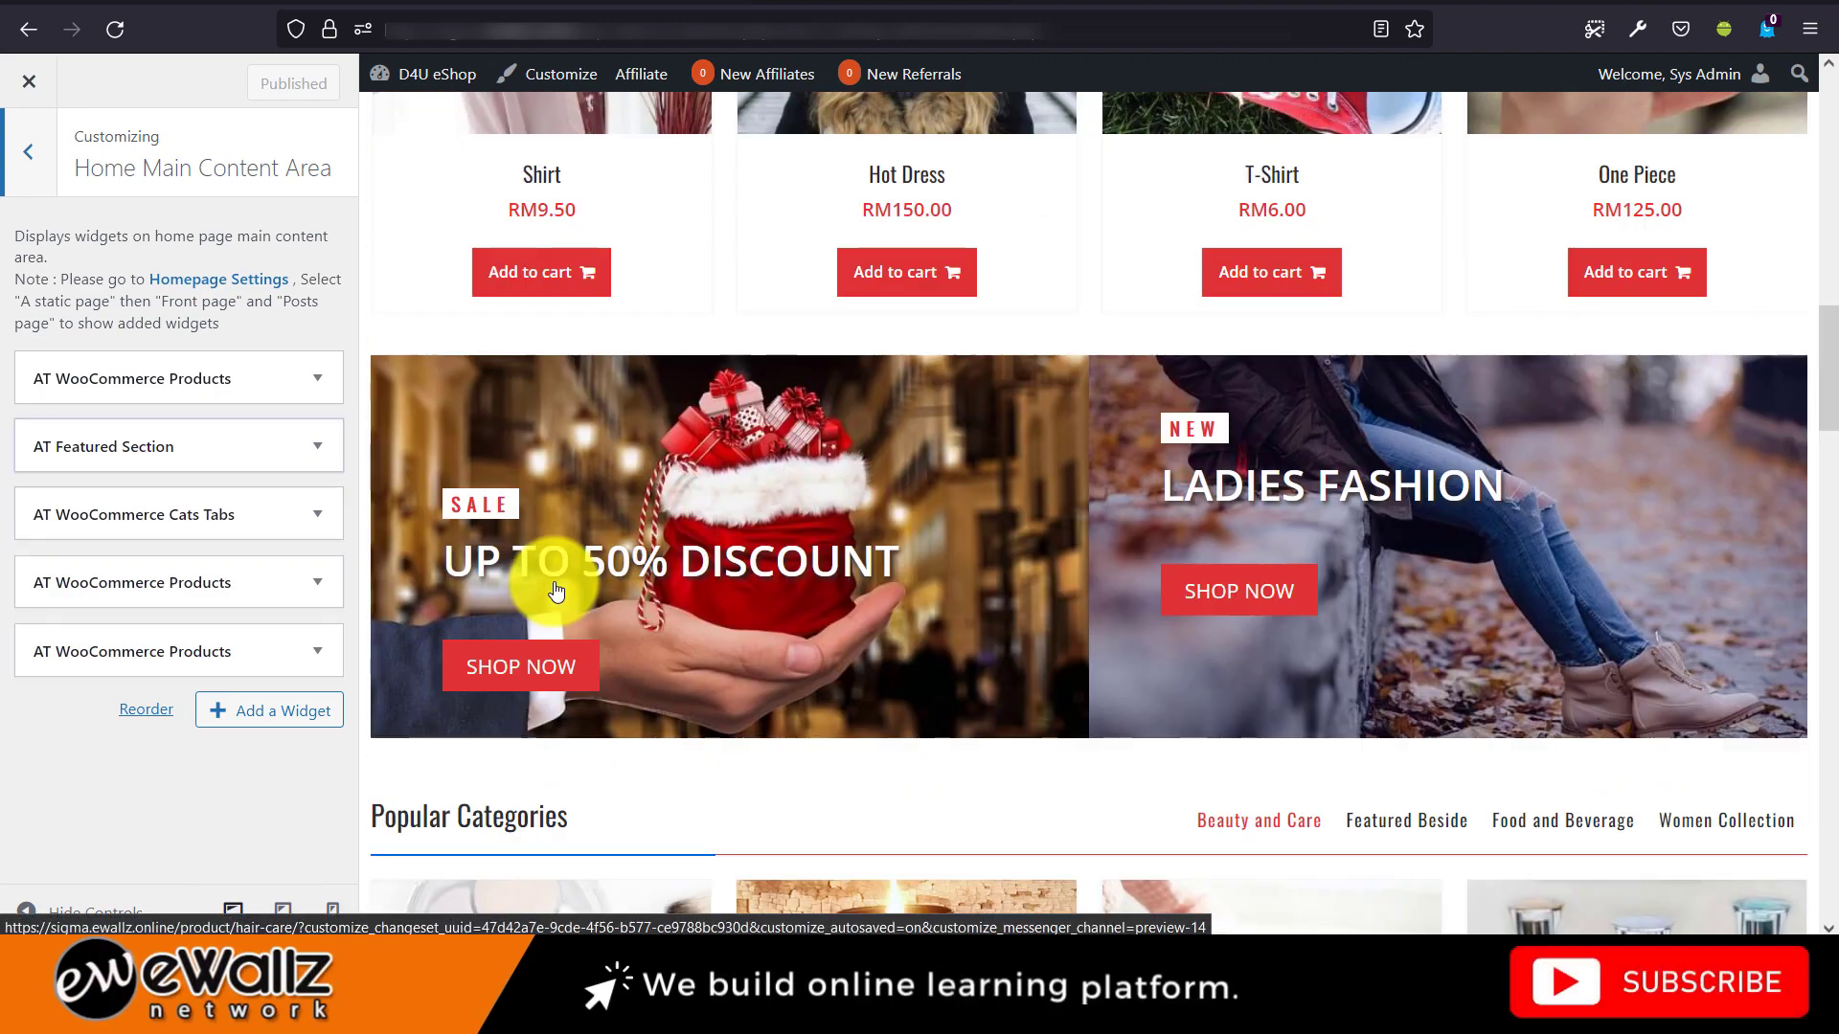
pyautogui.scroll(-8, 552, 587)
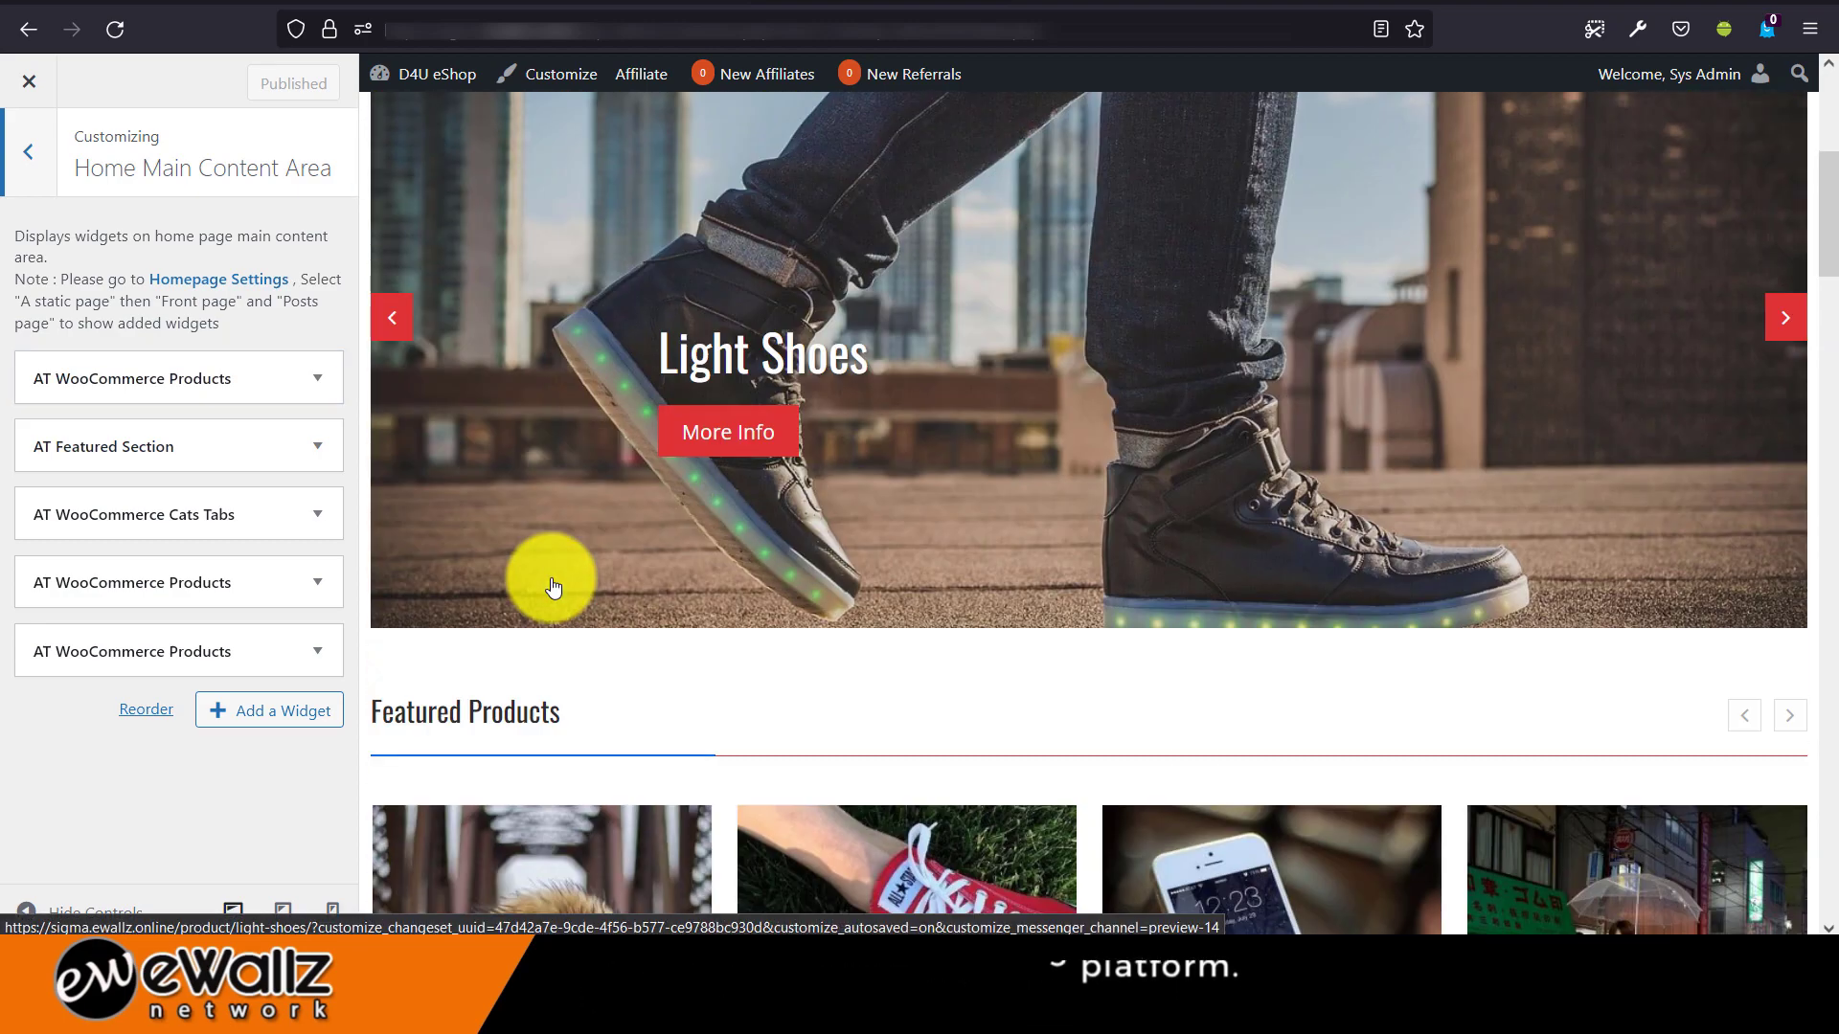
# Remove the AT WooCommerce Products widget placed above AT Featured Section.
pyautogui.click(323, 379)
pyautogui.scroll(-10, 284, 438)
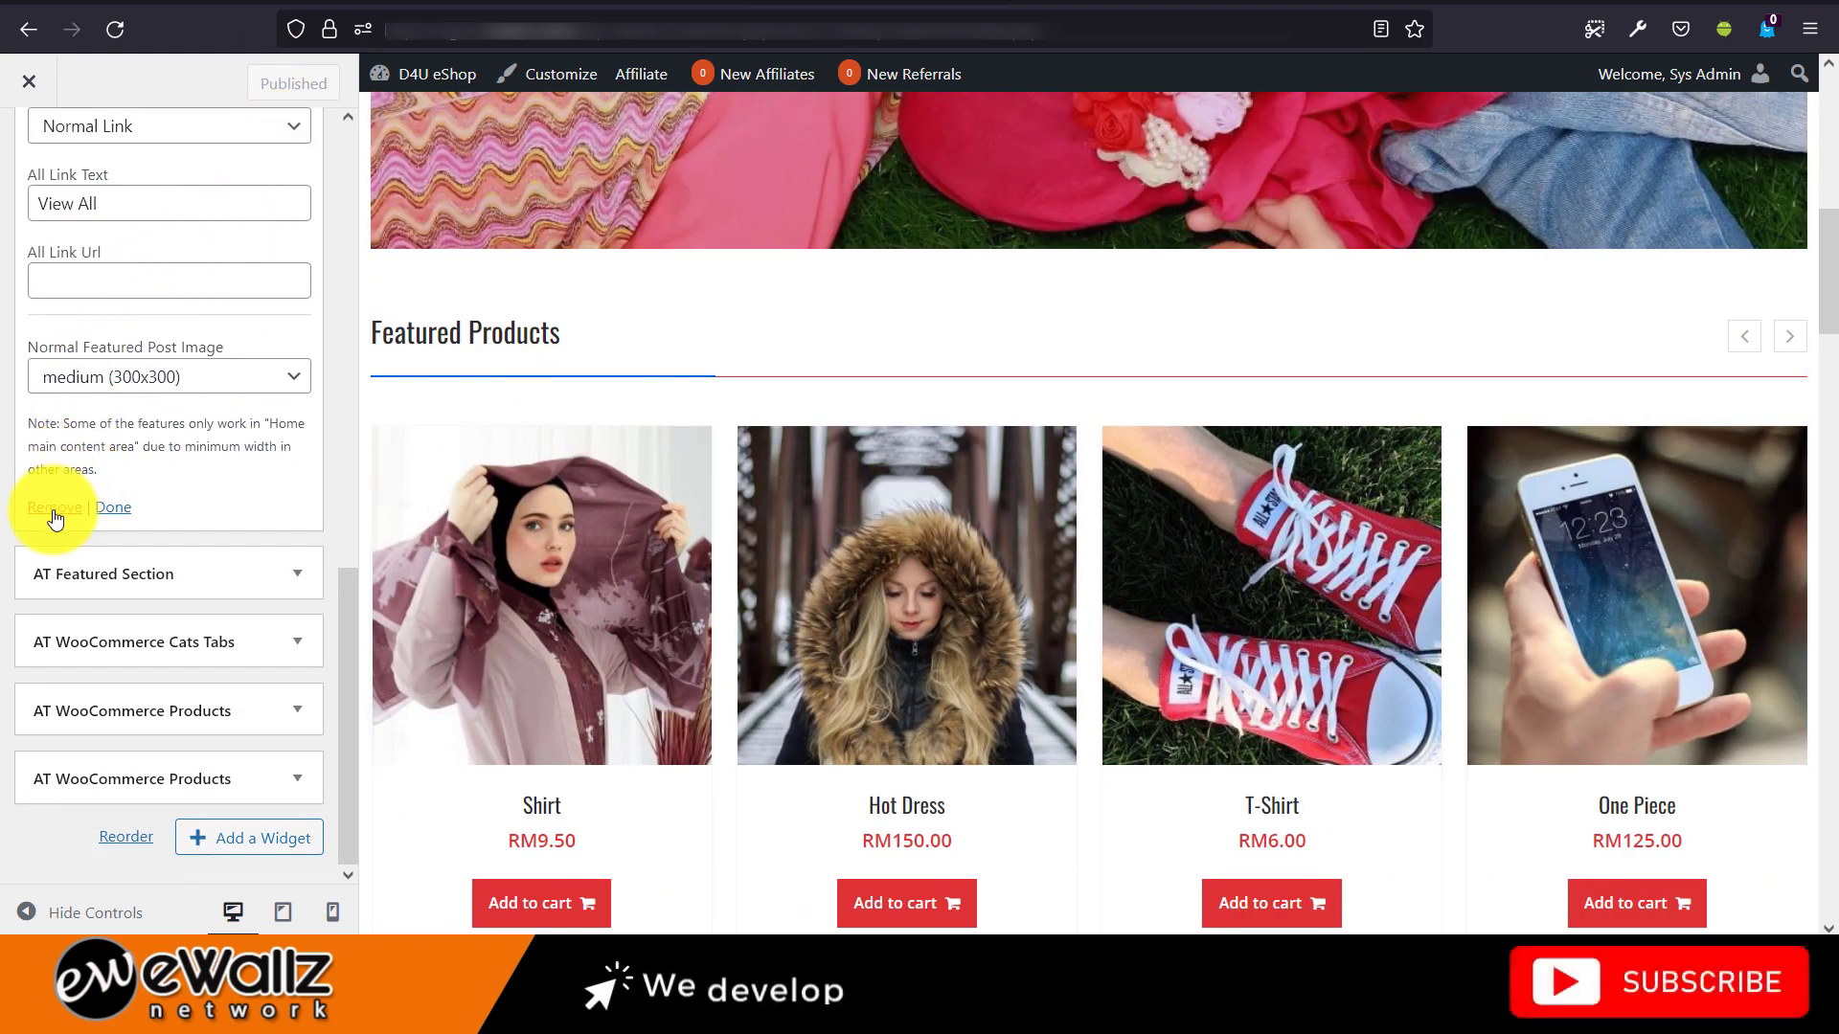
pyautogui.click(54, 507)
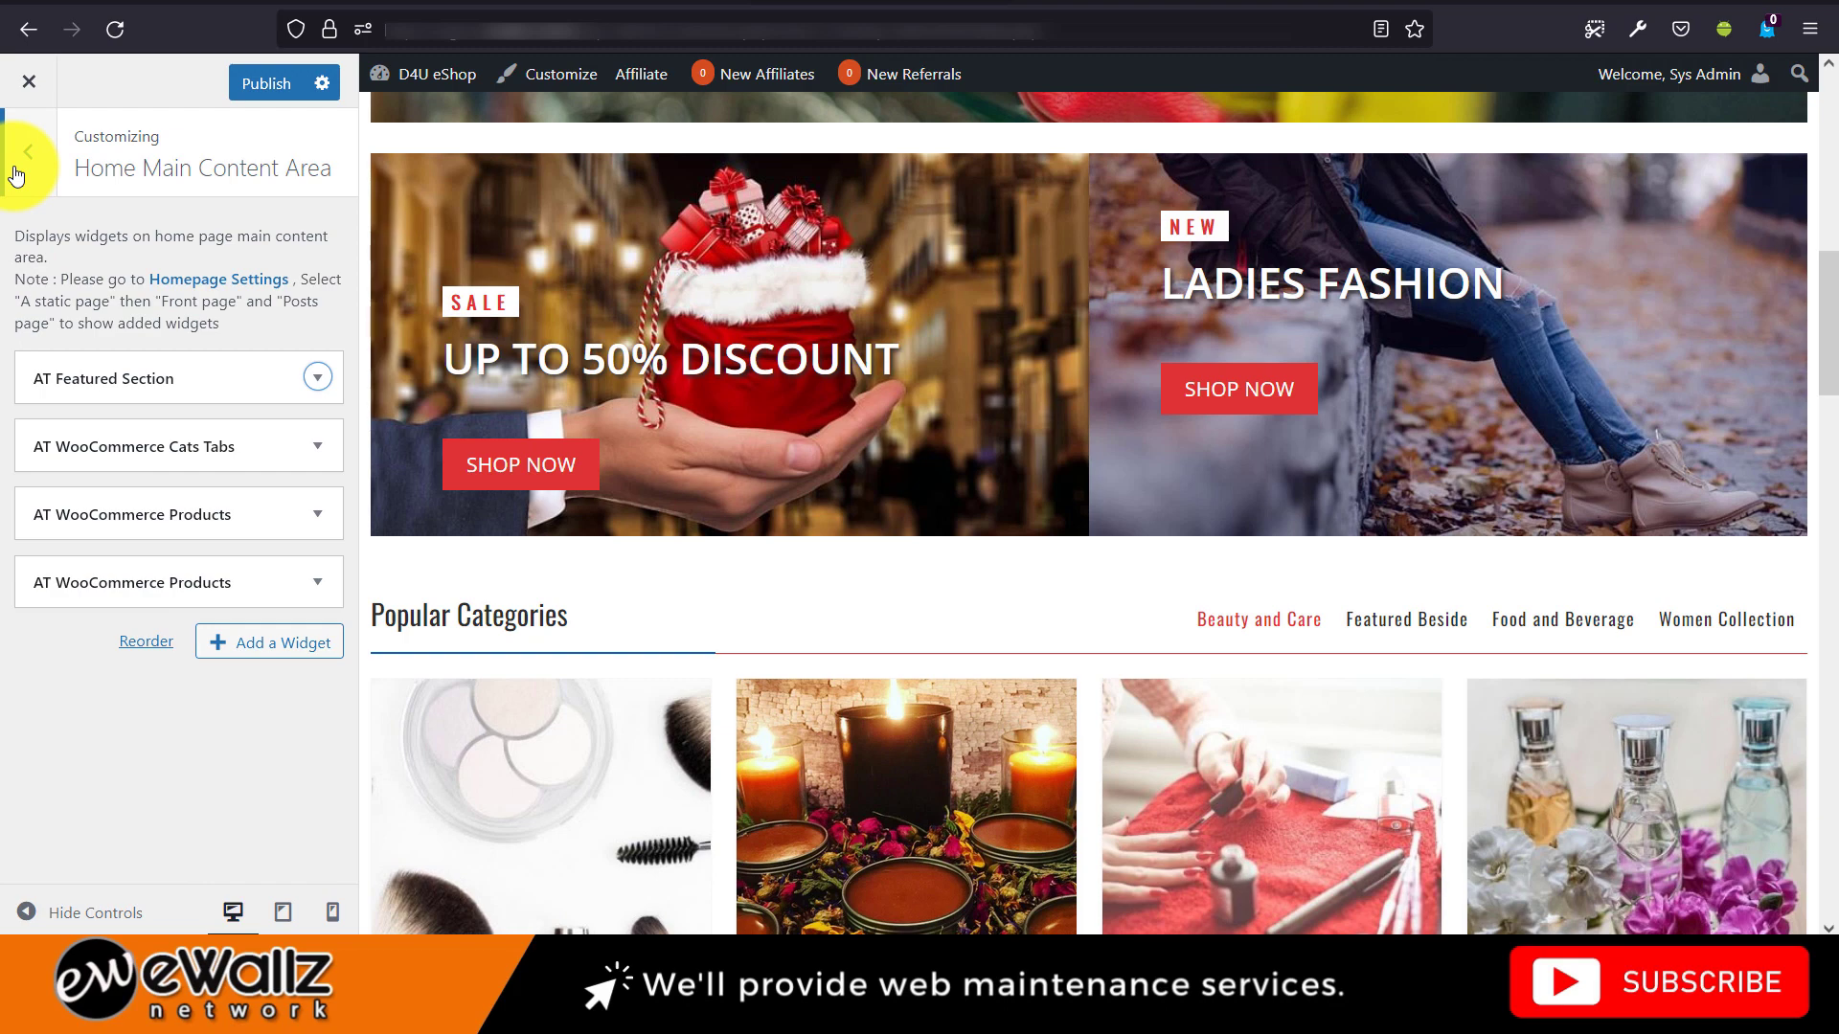
# Reload the customizer to discard the unpublished widget removal, and reopen Home Main Content Area.
pyautogui.click(112, 26)
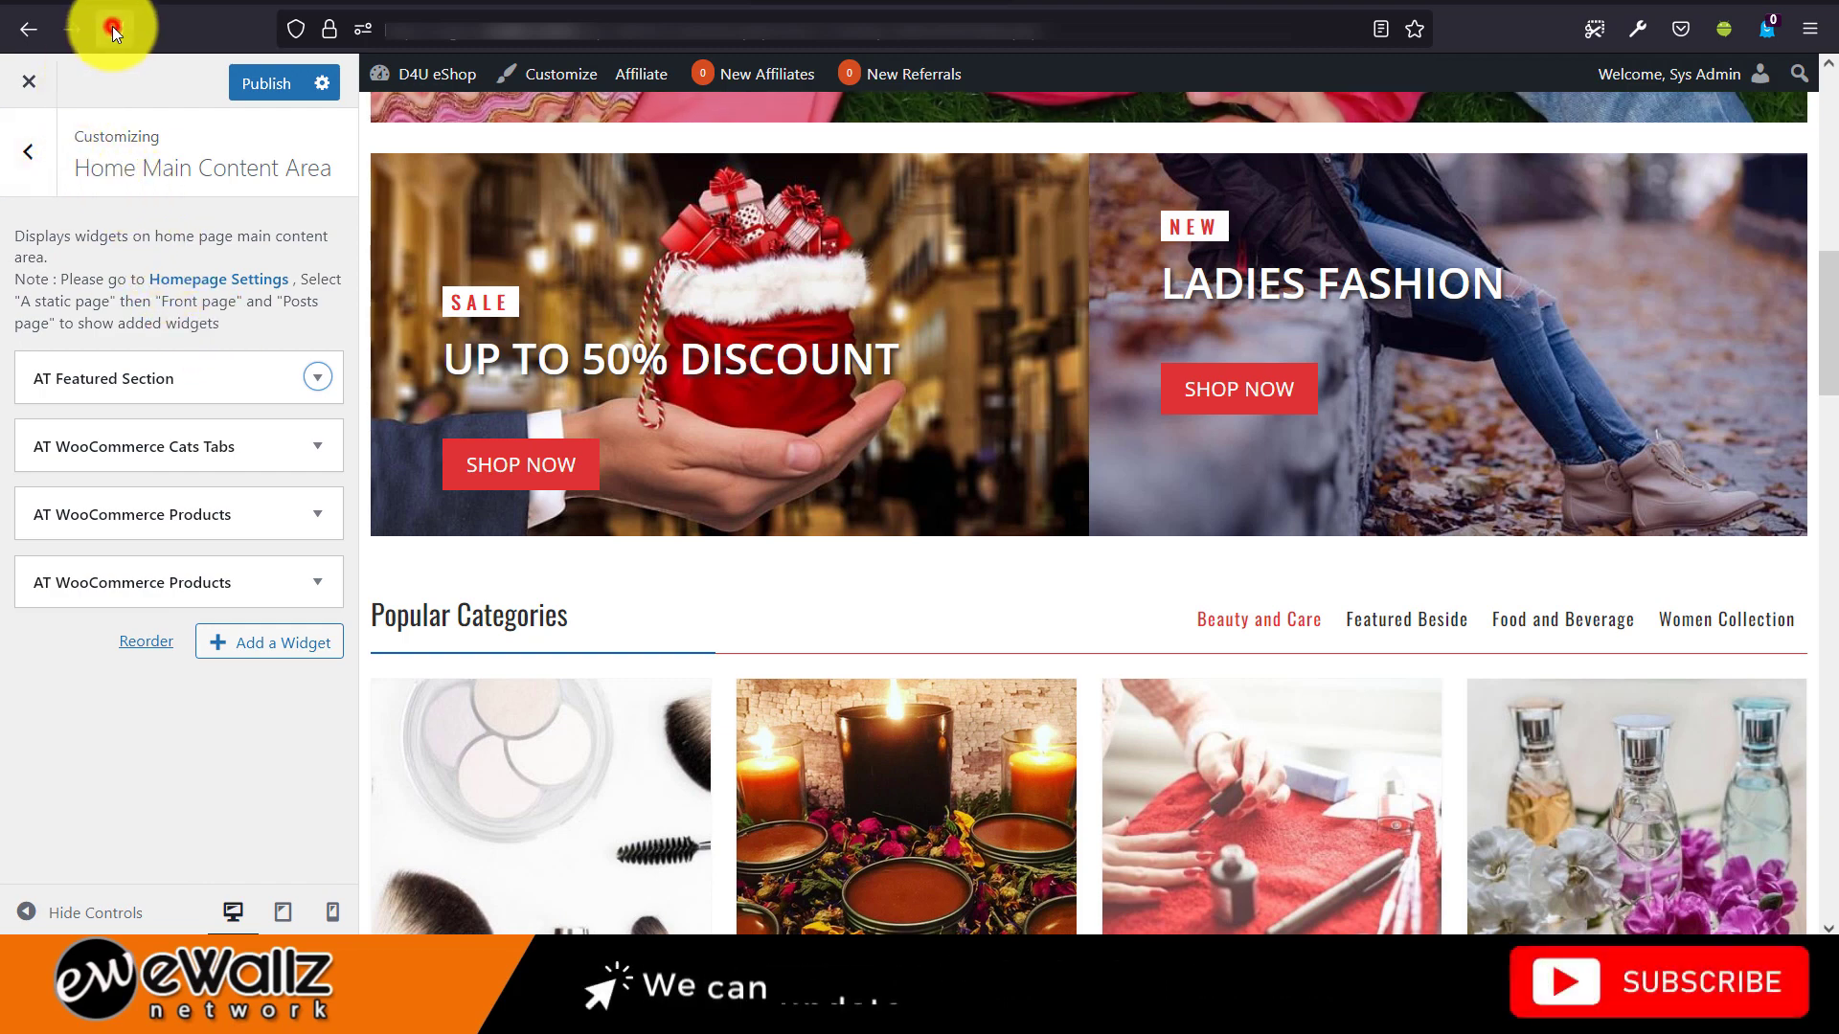
pyautogui.click(909, 555)
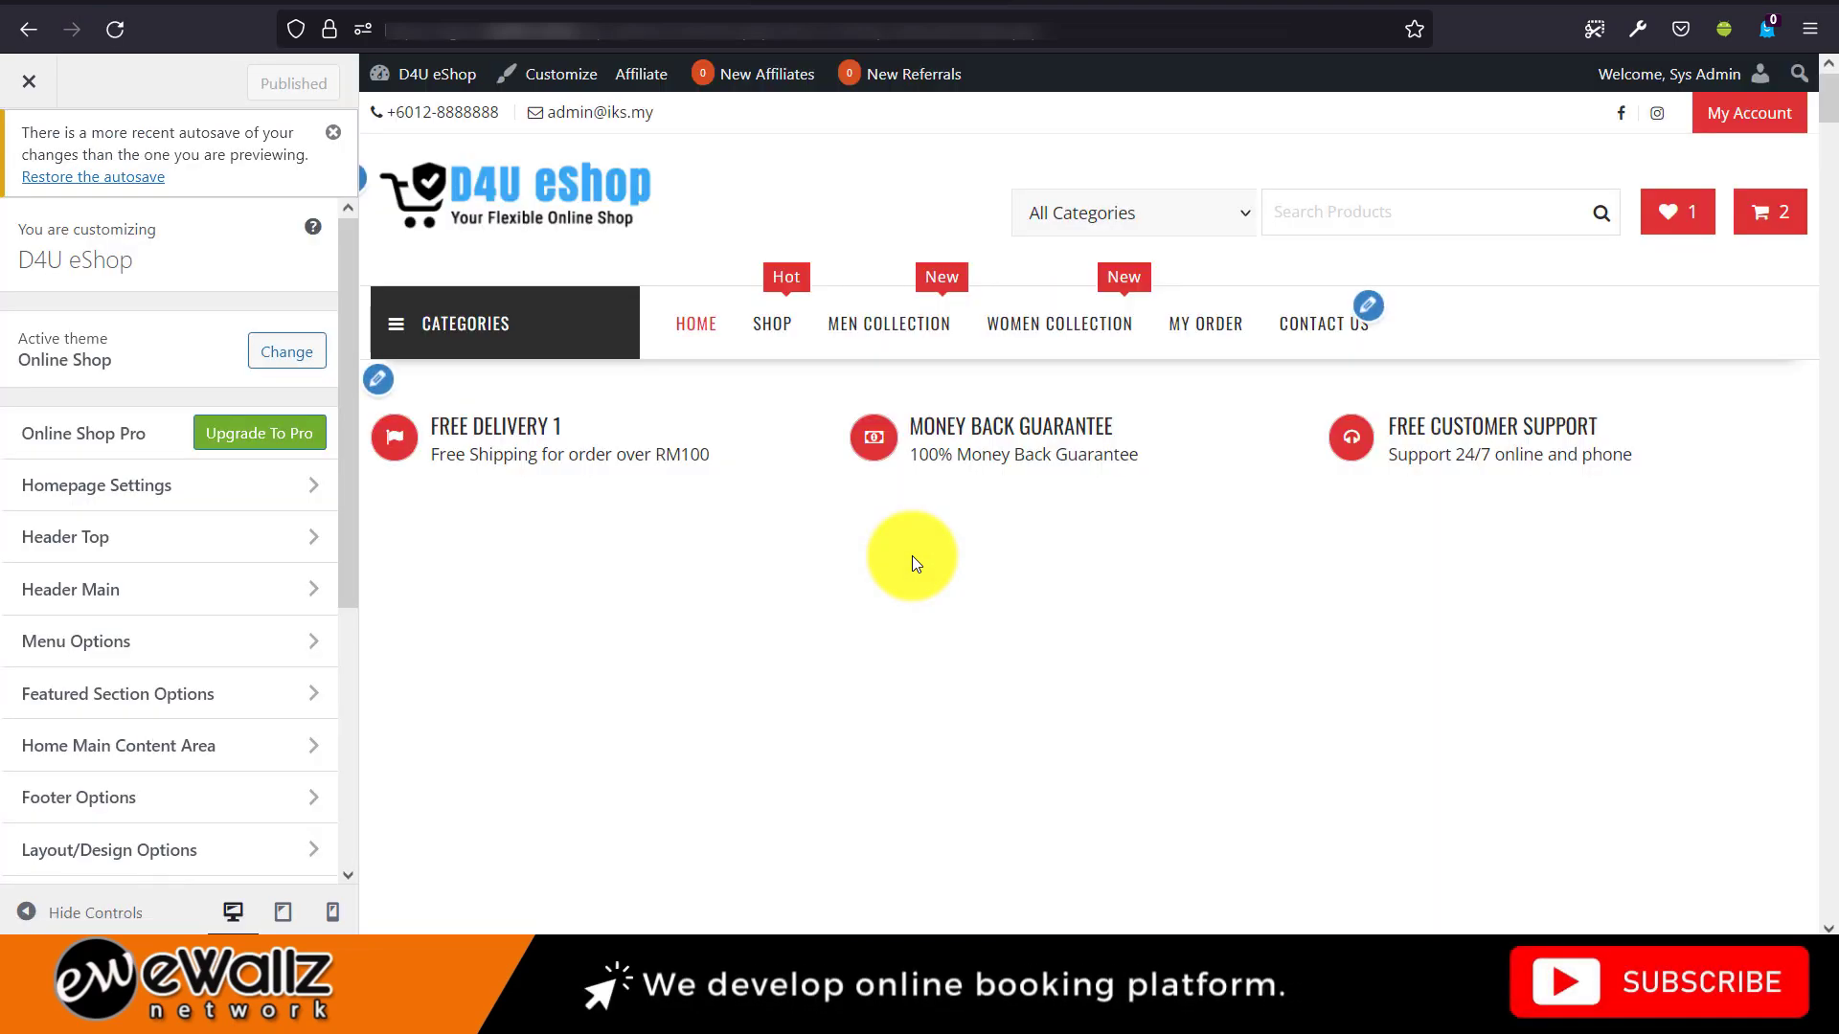
pyautogui.scroll(-5, 911, 556)
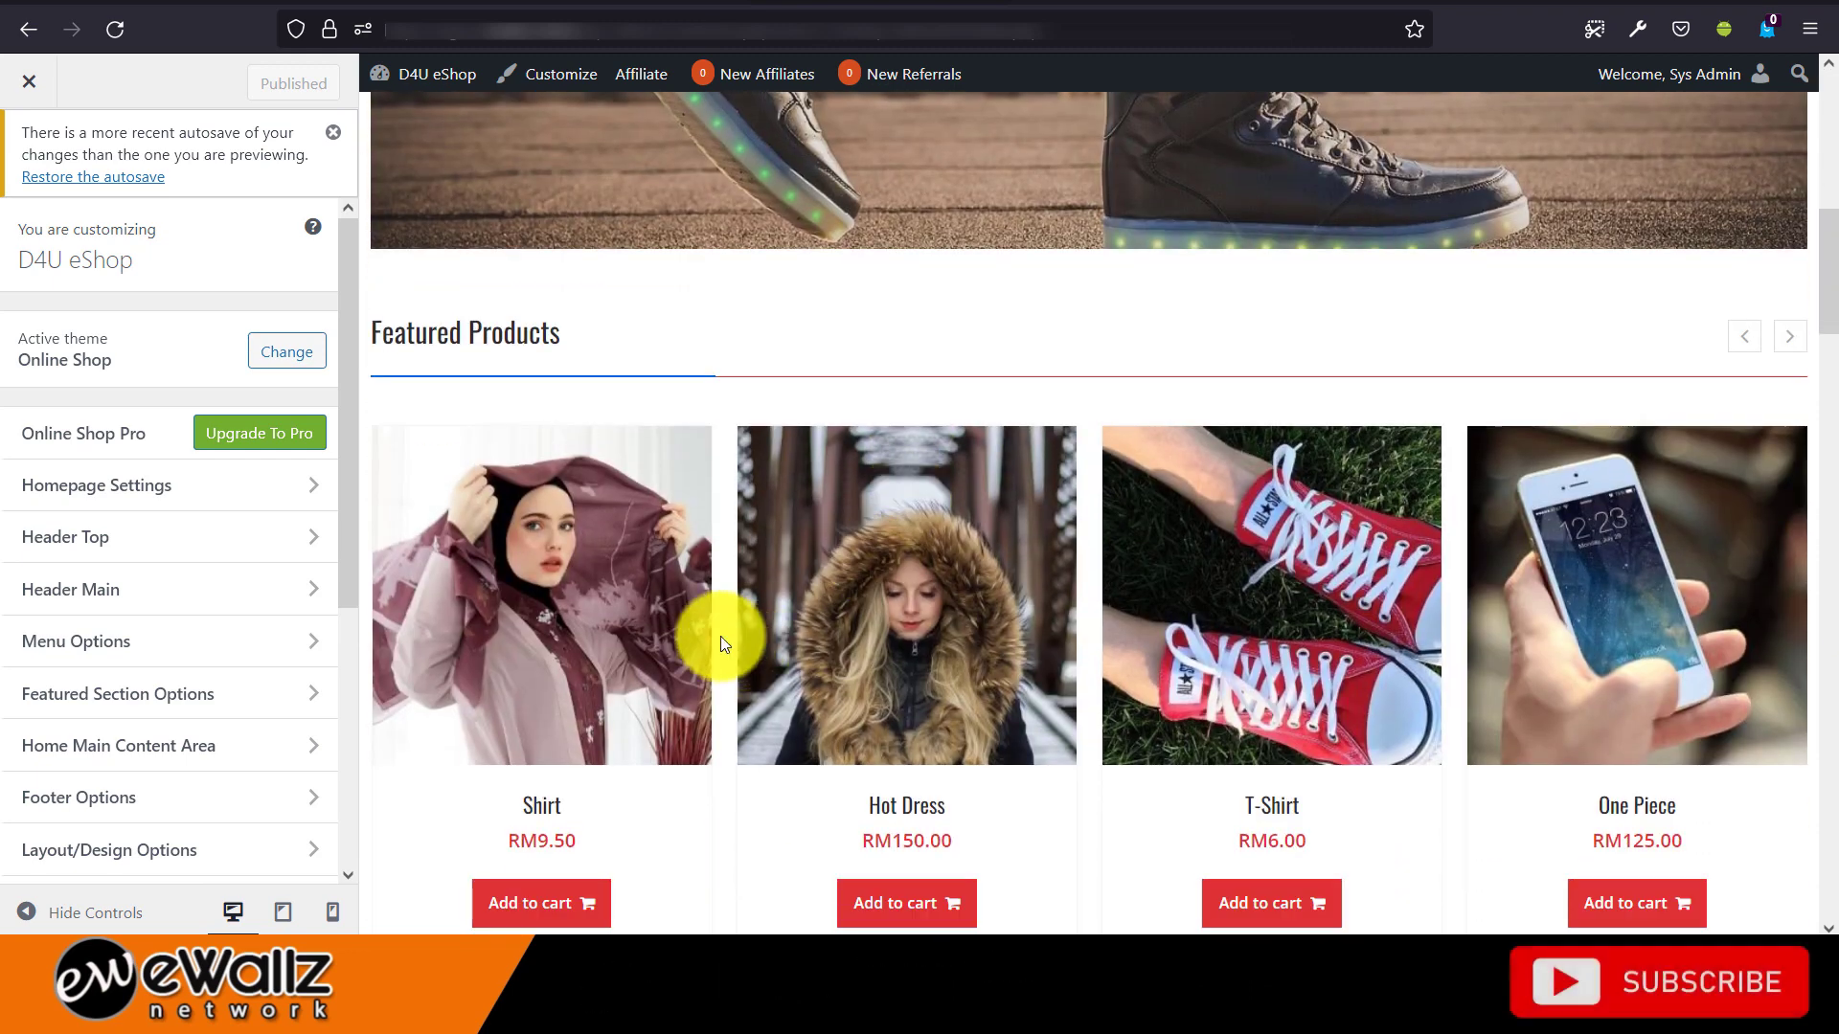
pyautogui.click(49, 755)
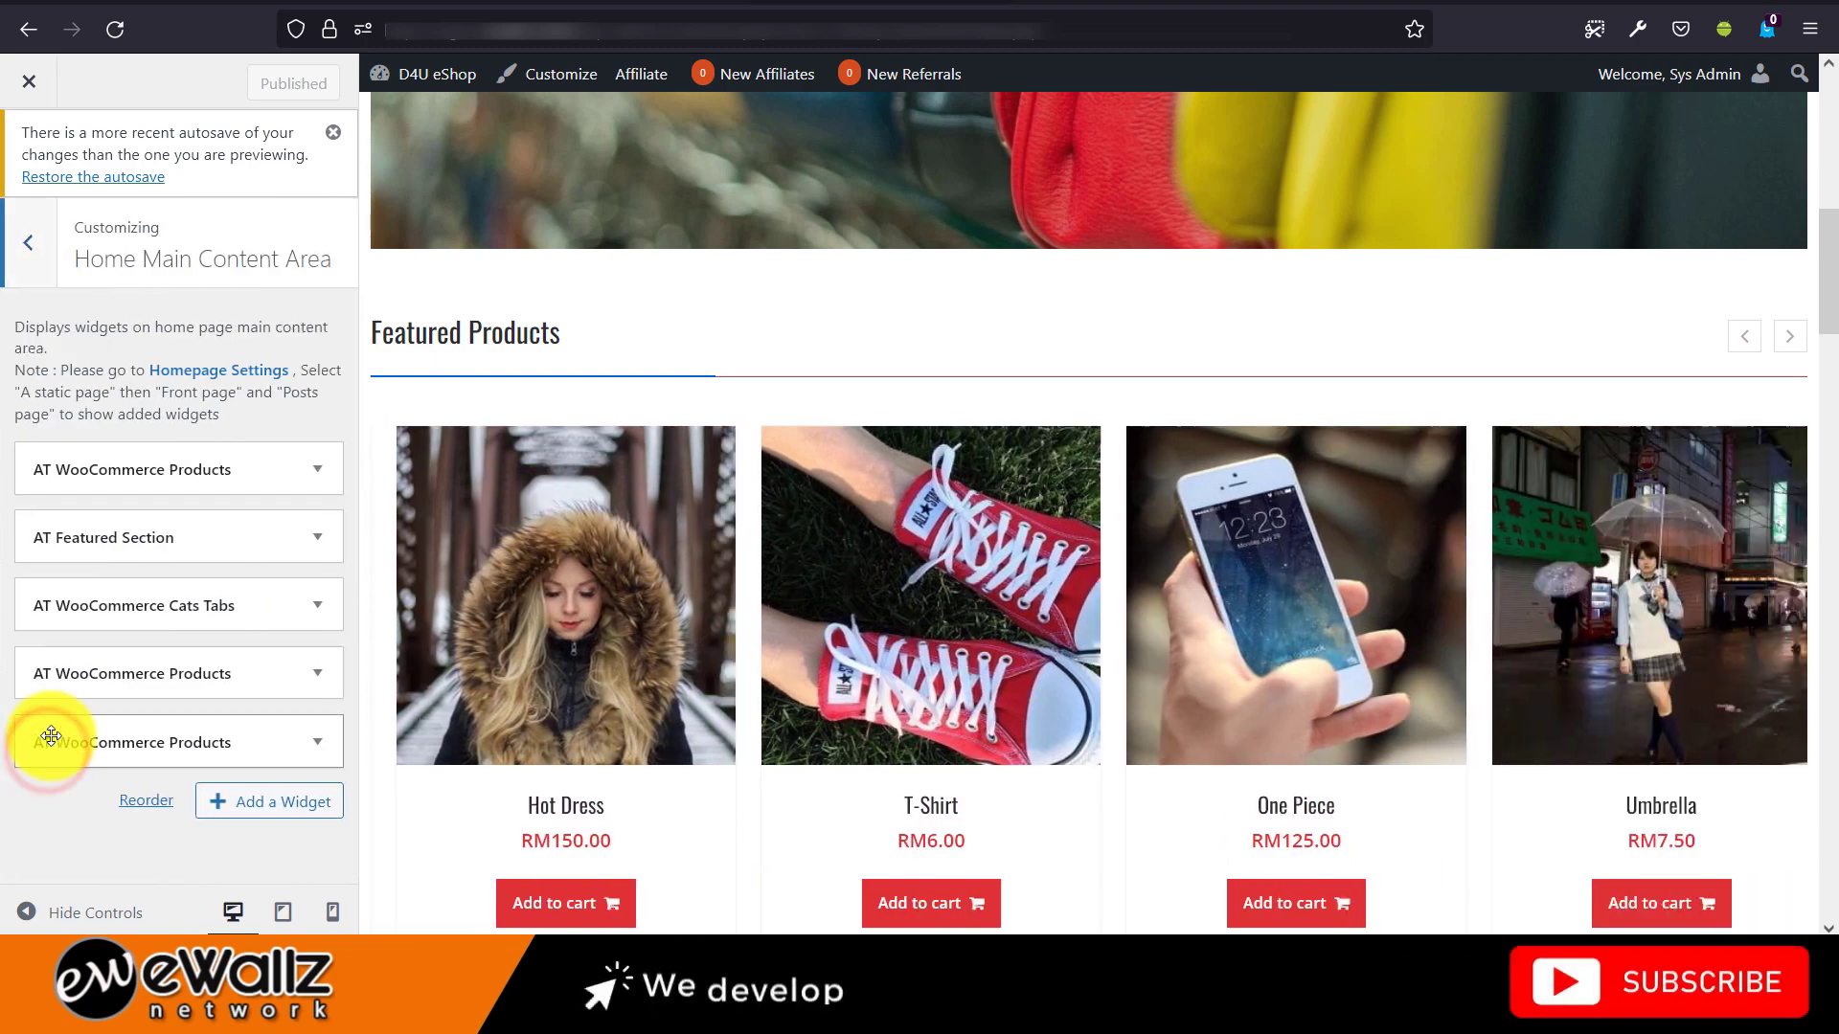
# Expand the first AT WooCommerce Products widget and review its title and the choices for Show and Select Category.
pyautogui.scroll(-3, 546, 513)
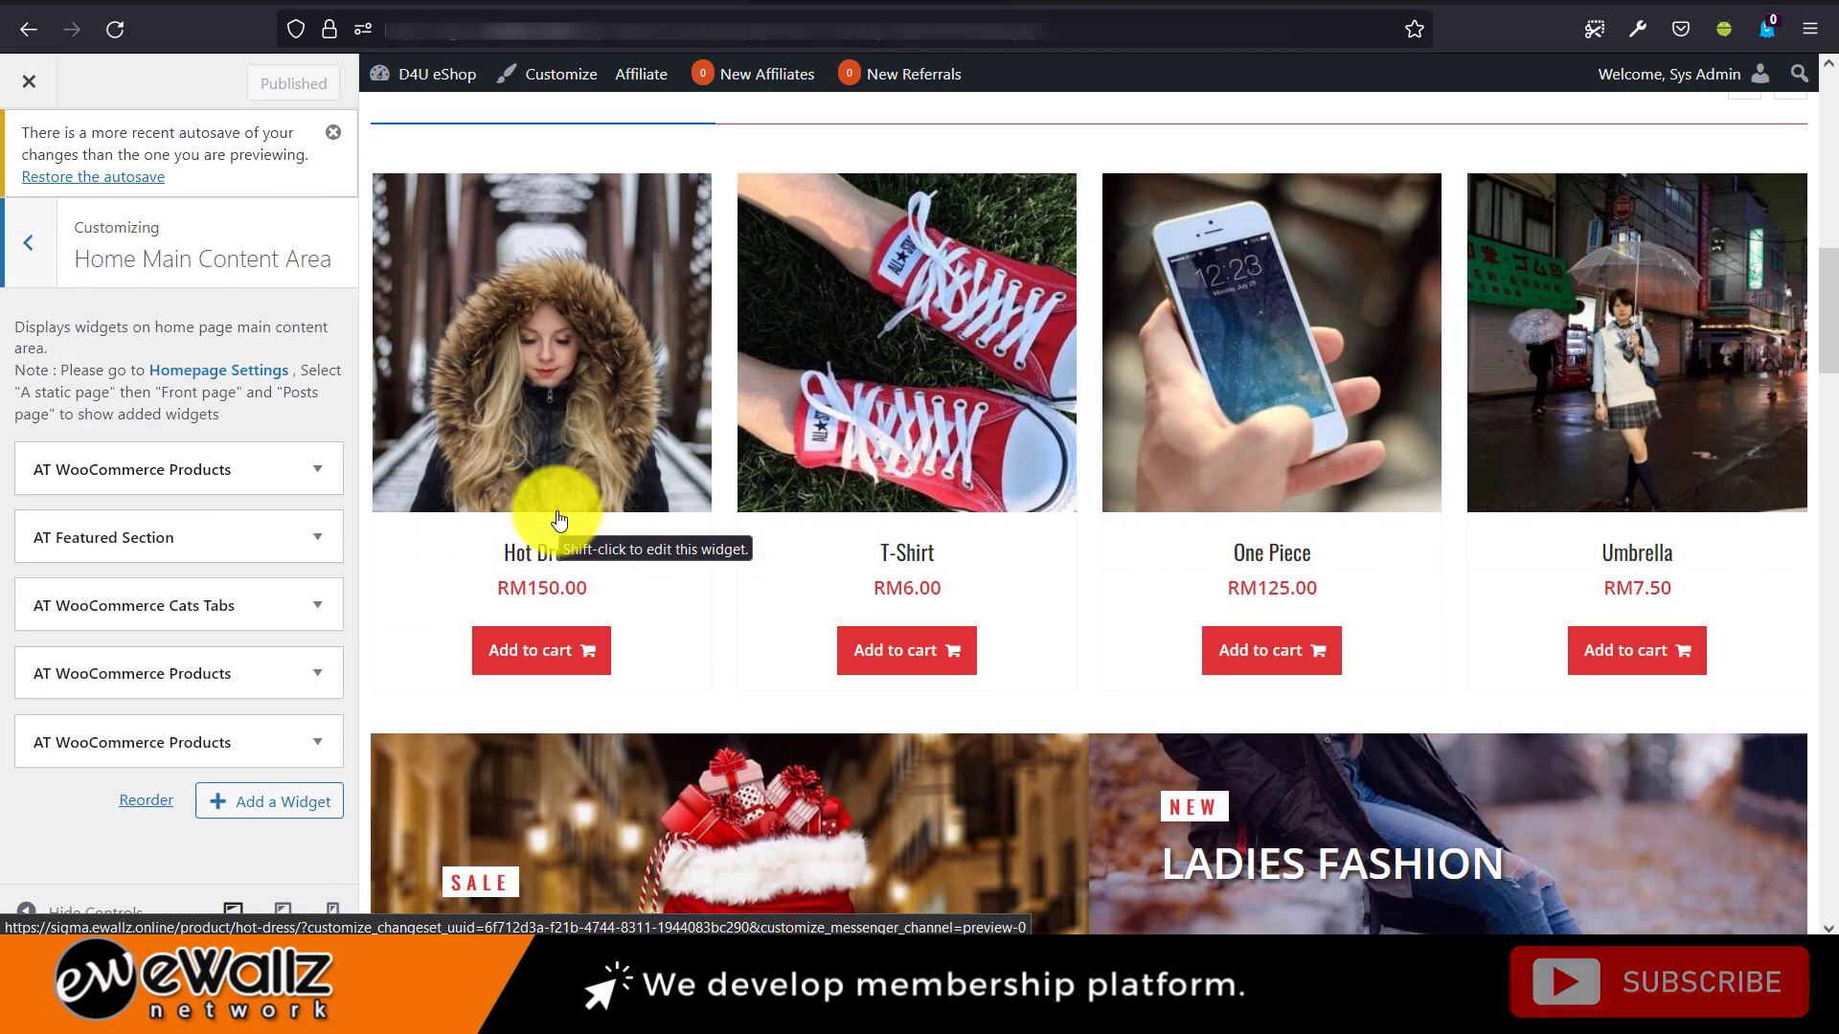
pyautogui.scroll(1, 546, 505)
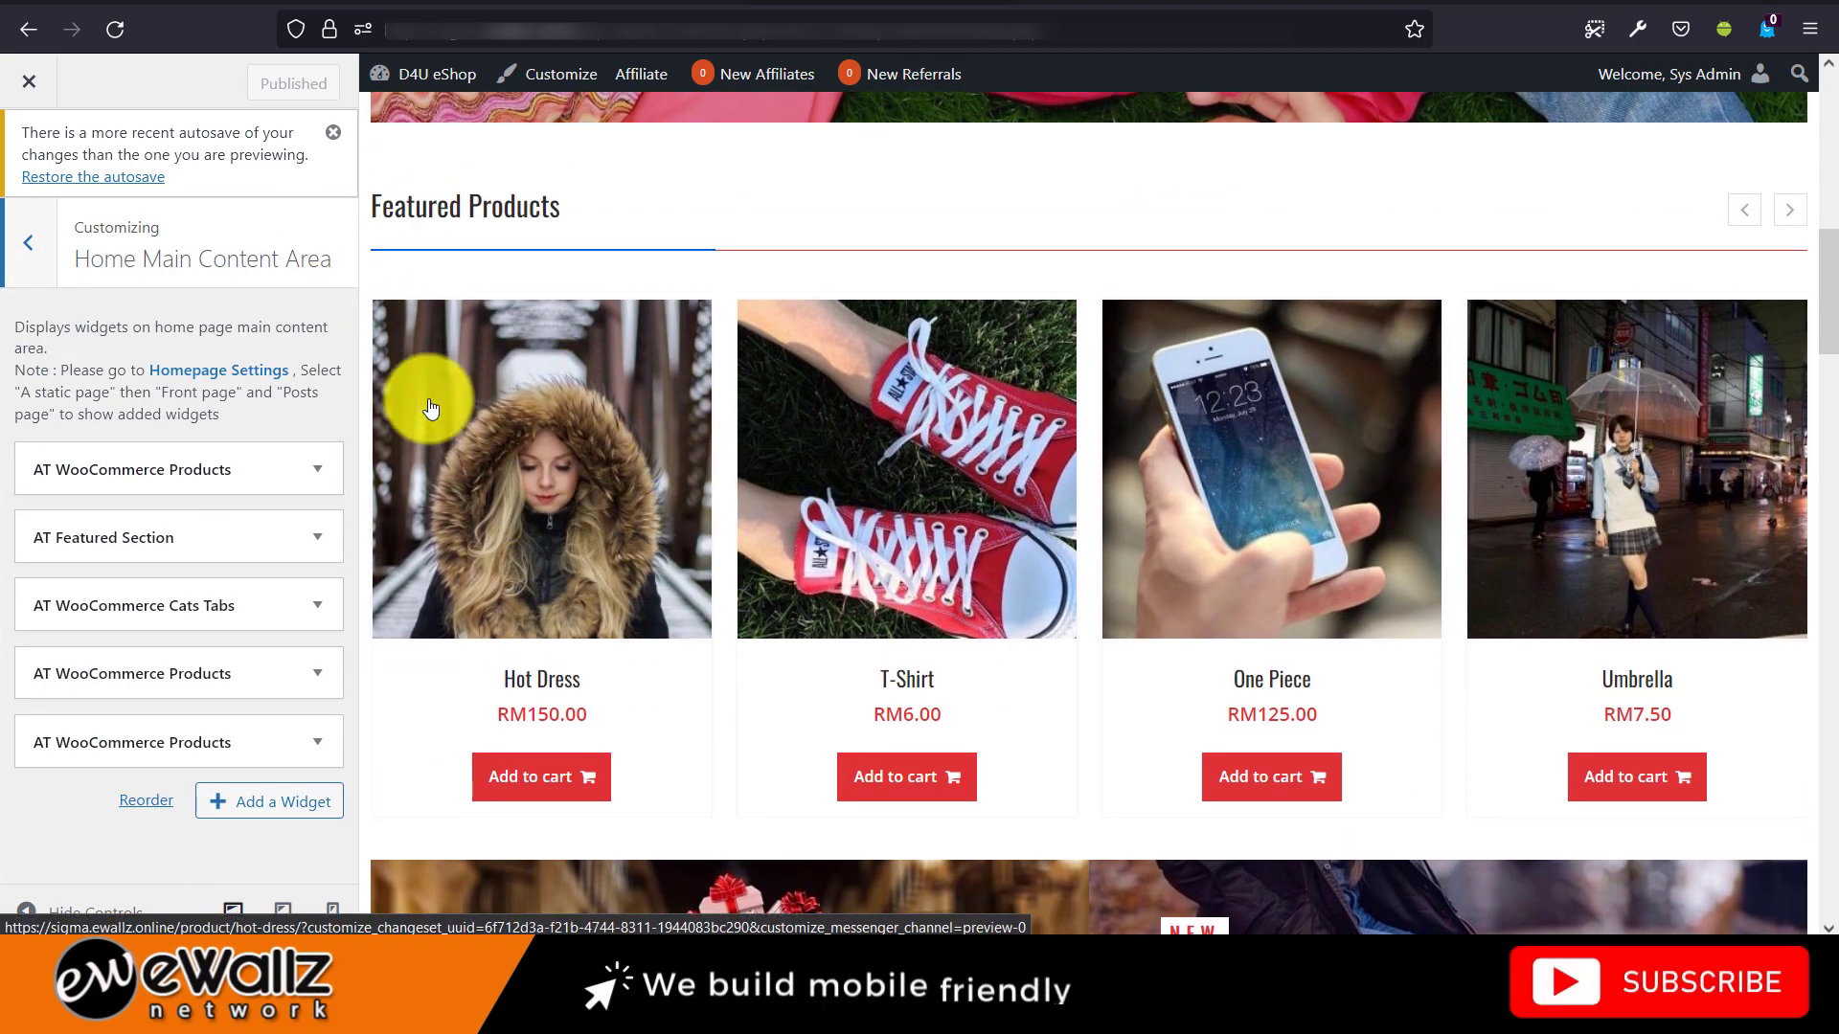
pyautogui.click(317, 470)
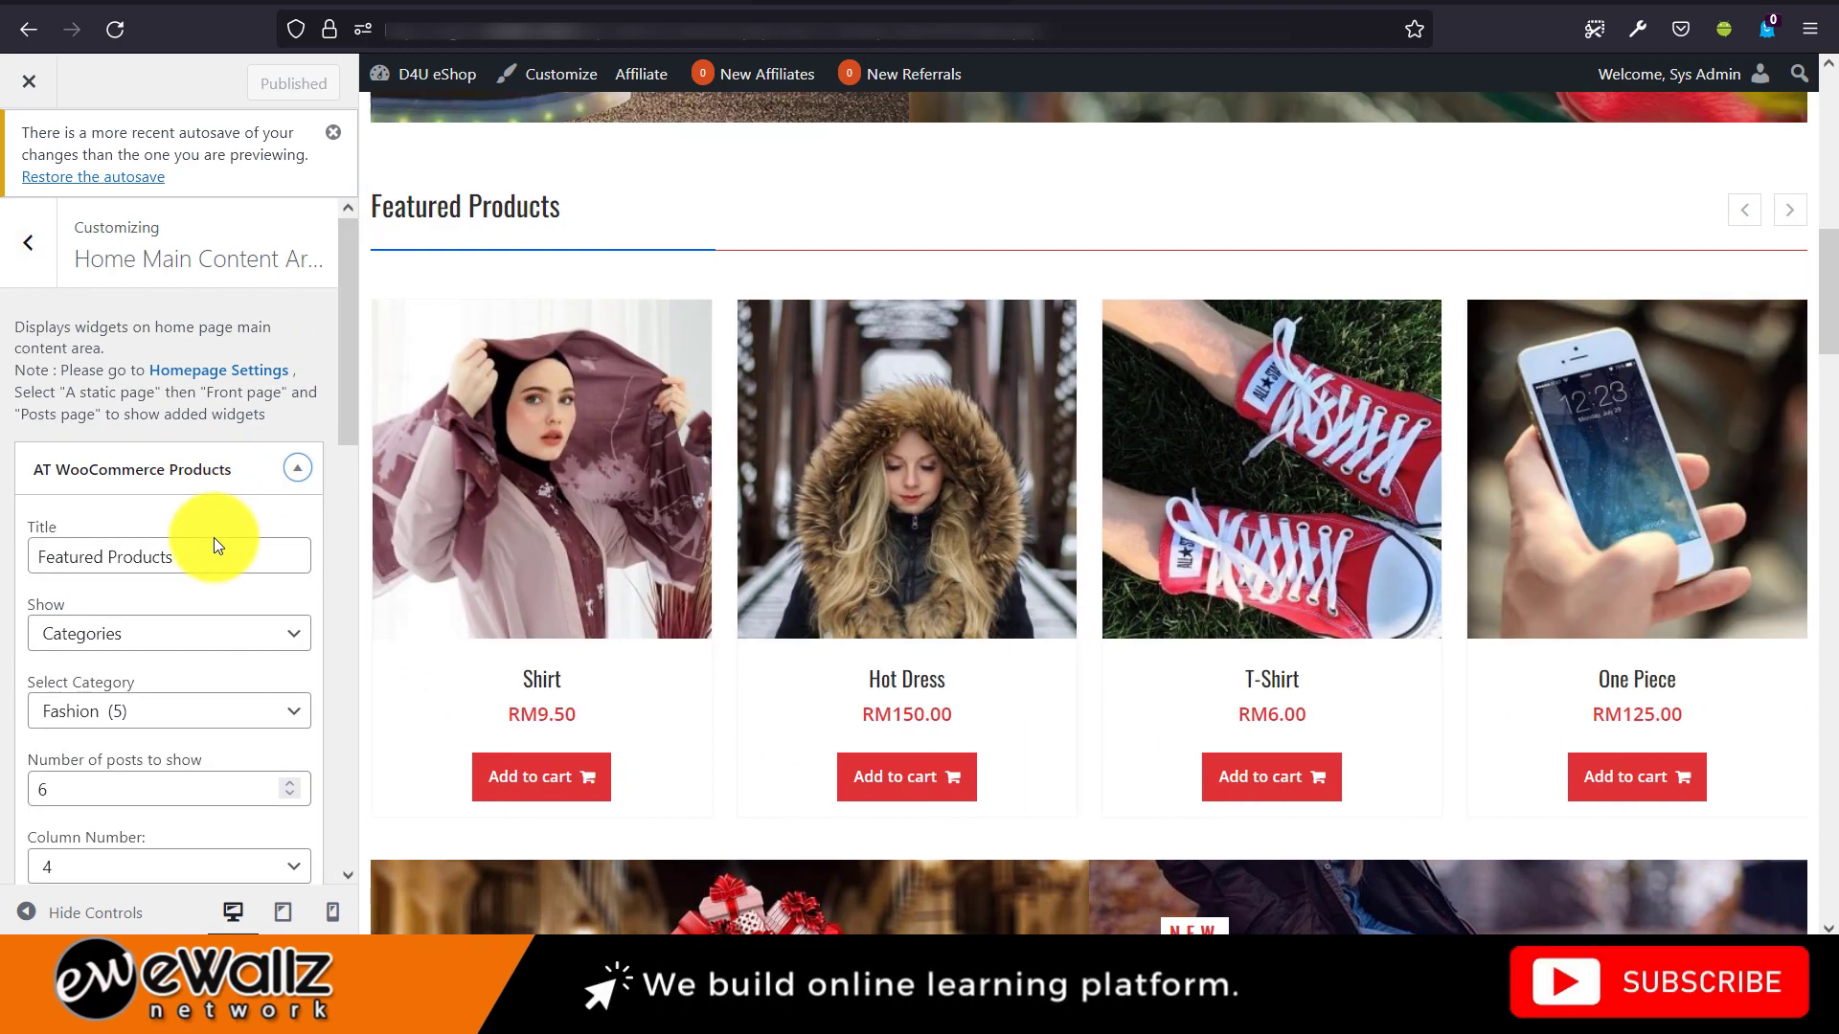
pyautogui.scroll(-3, 215, 536)
pyautogui.click(180, 303)
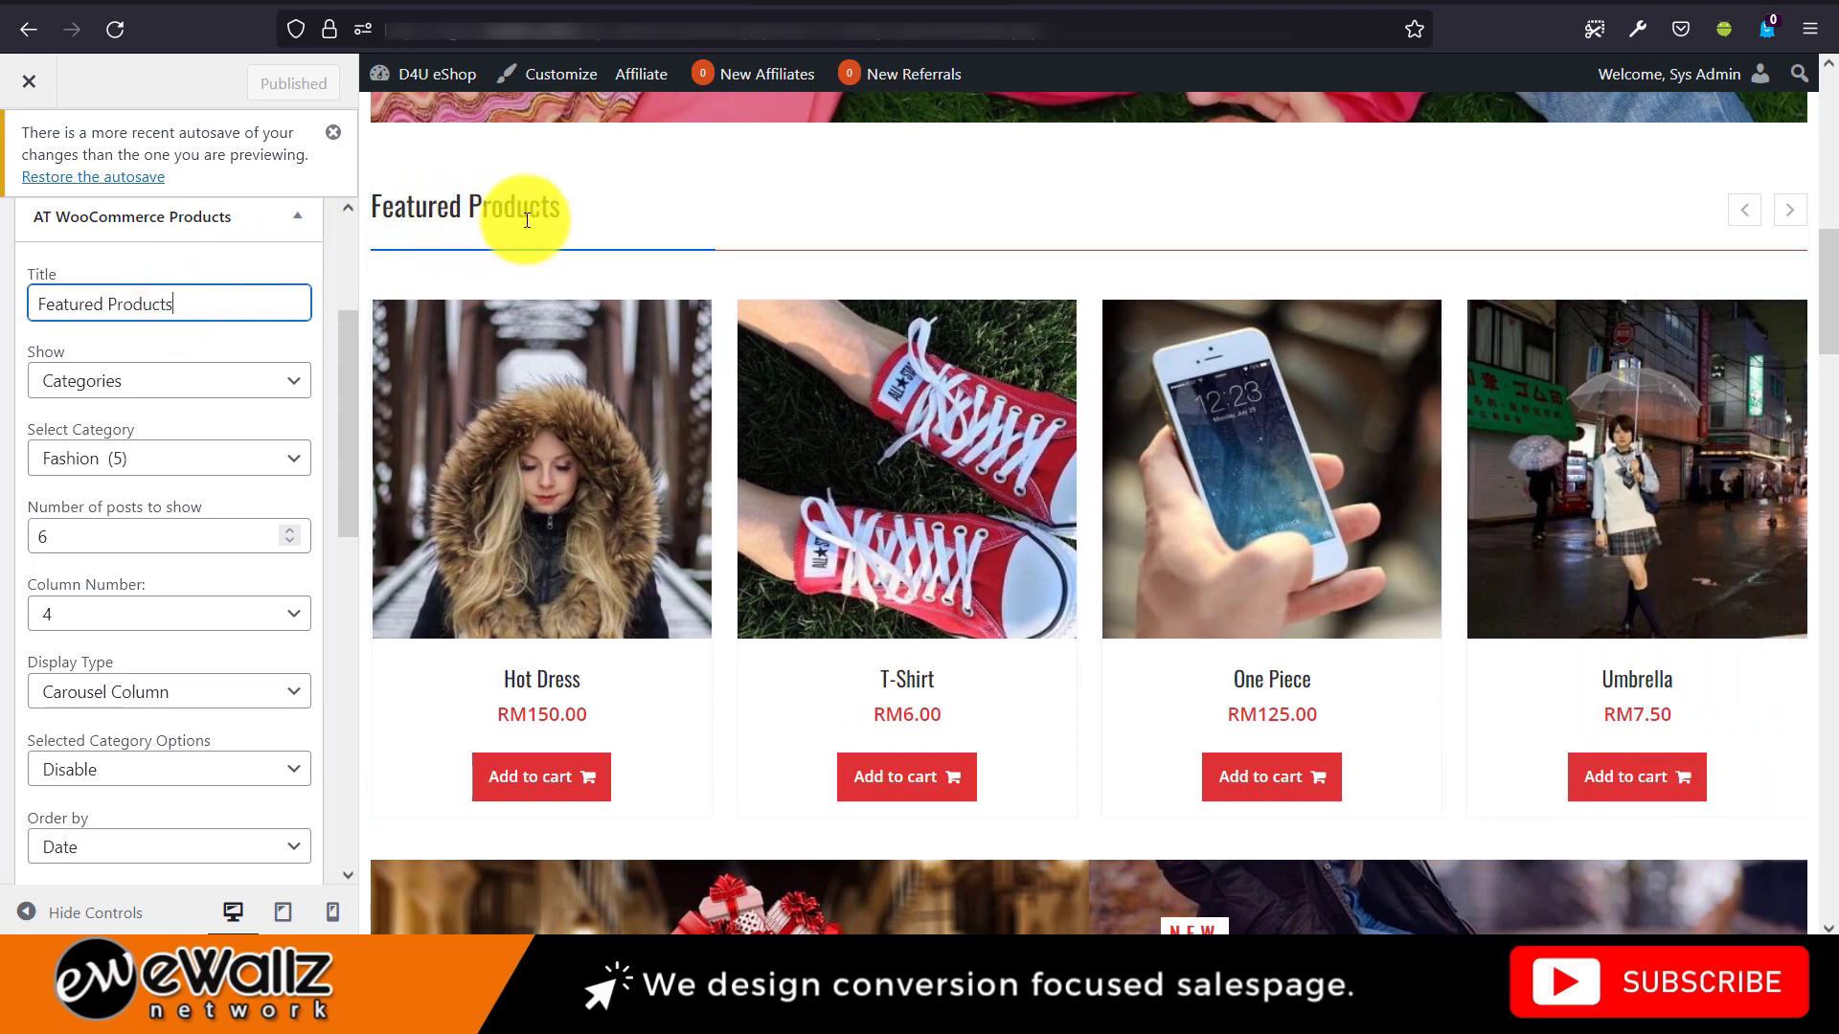
pyautogui.click(219, 382)
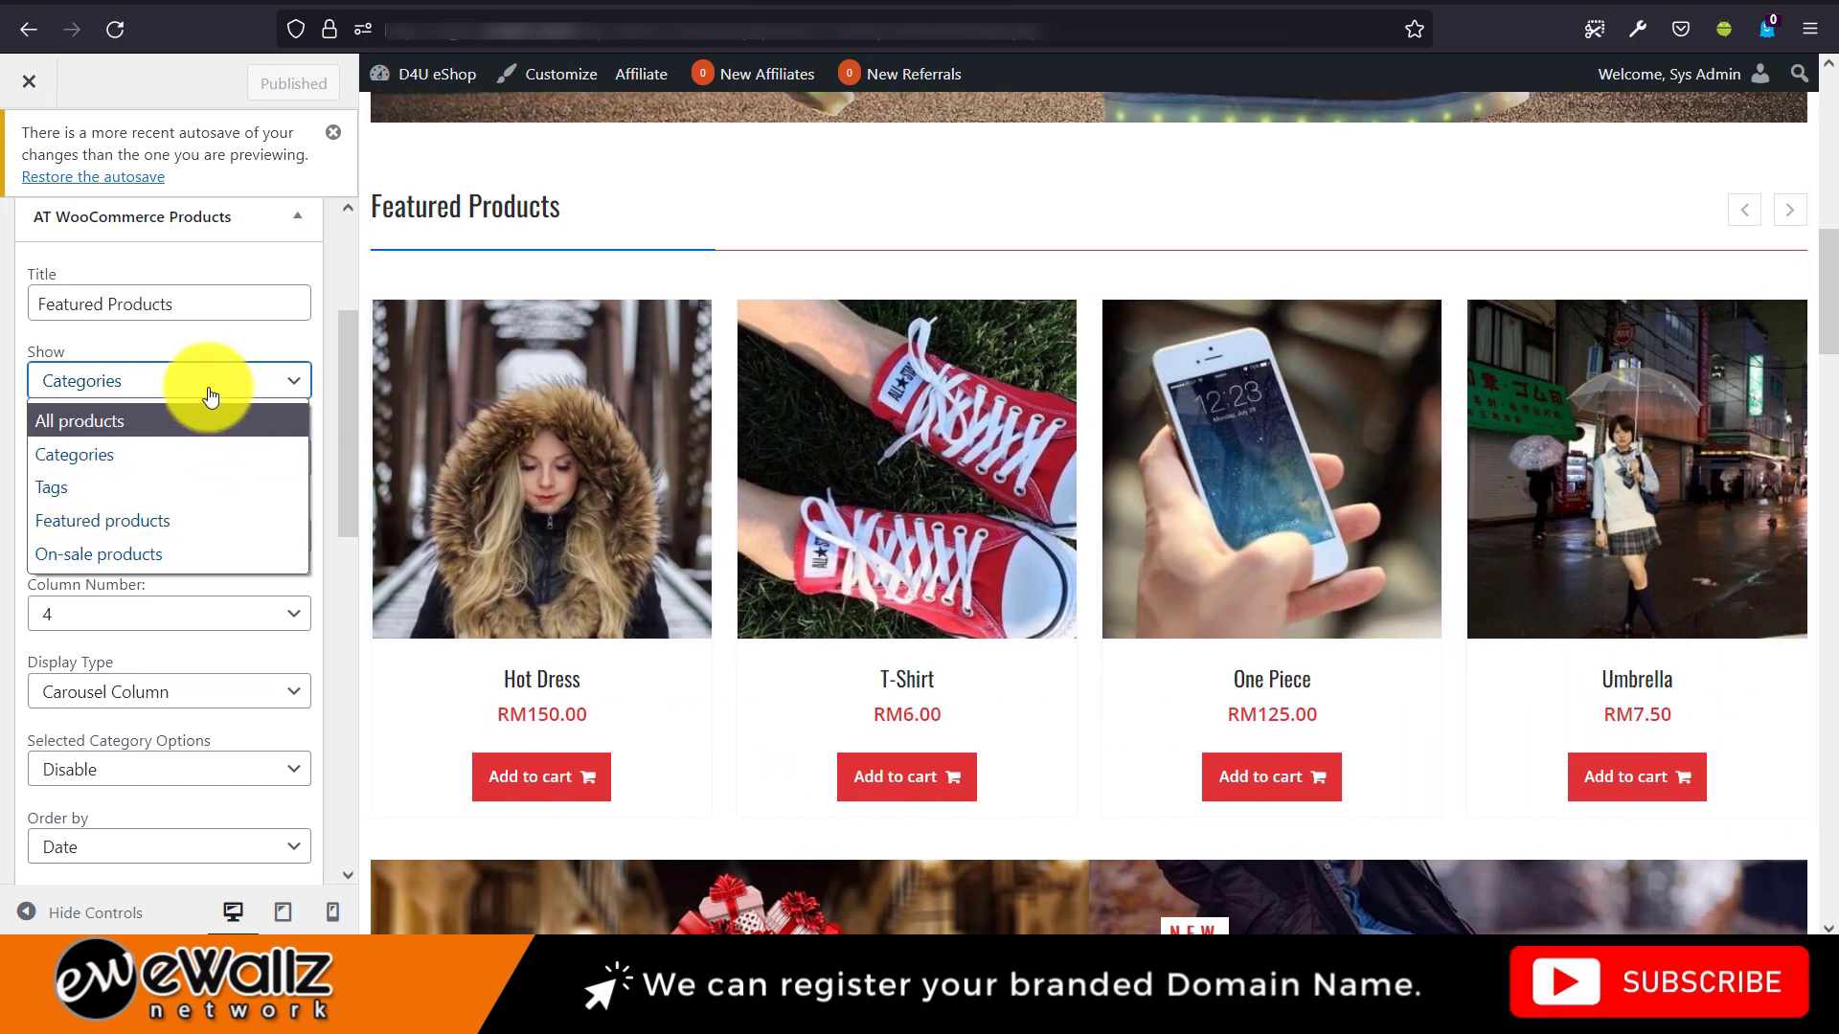
pyautogui.click(187, 440)
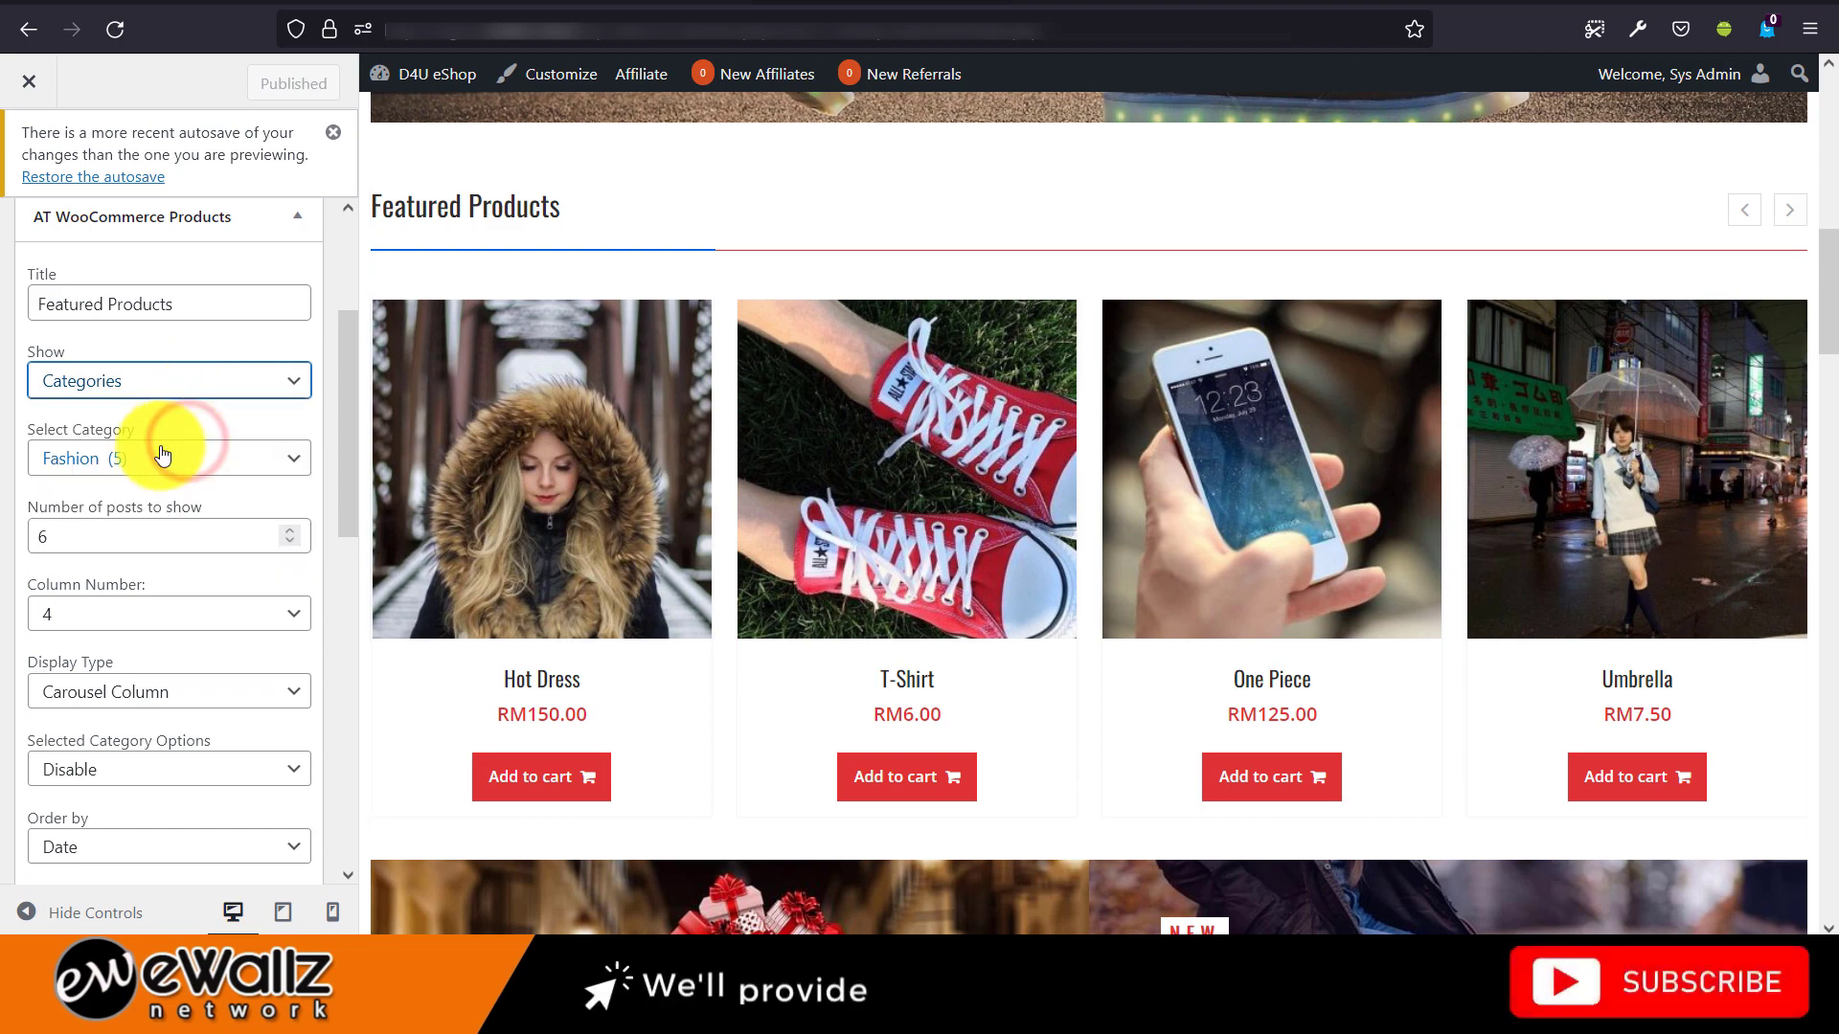
pyautogui.click(116, 462)
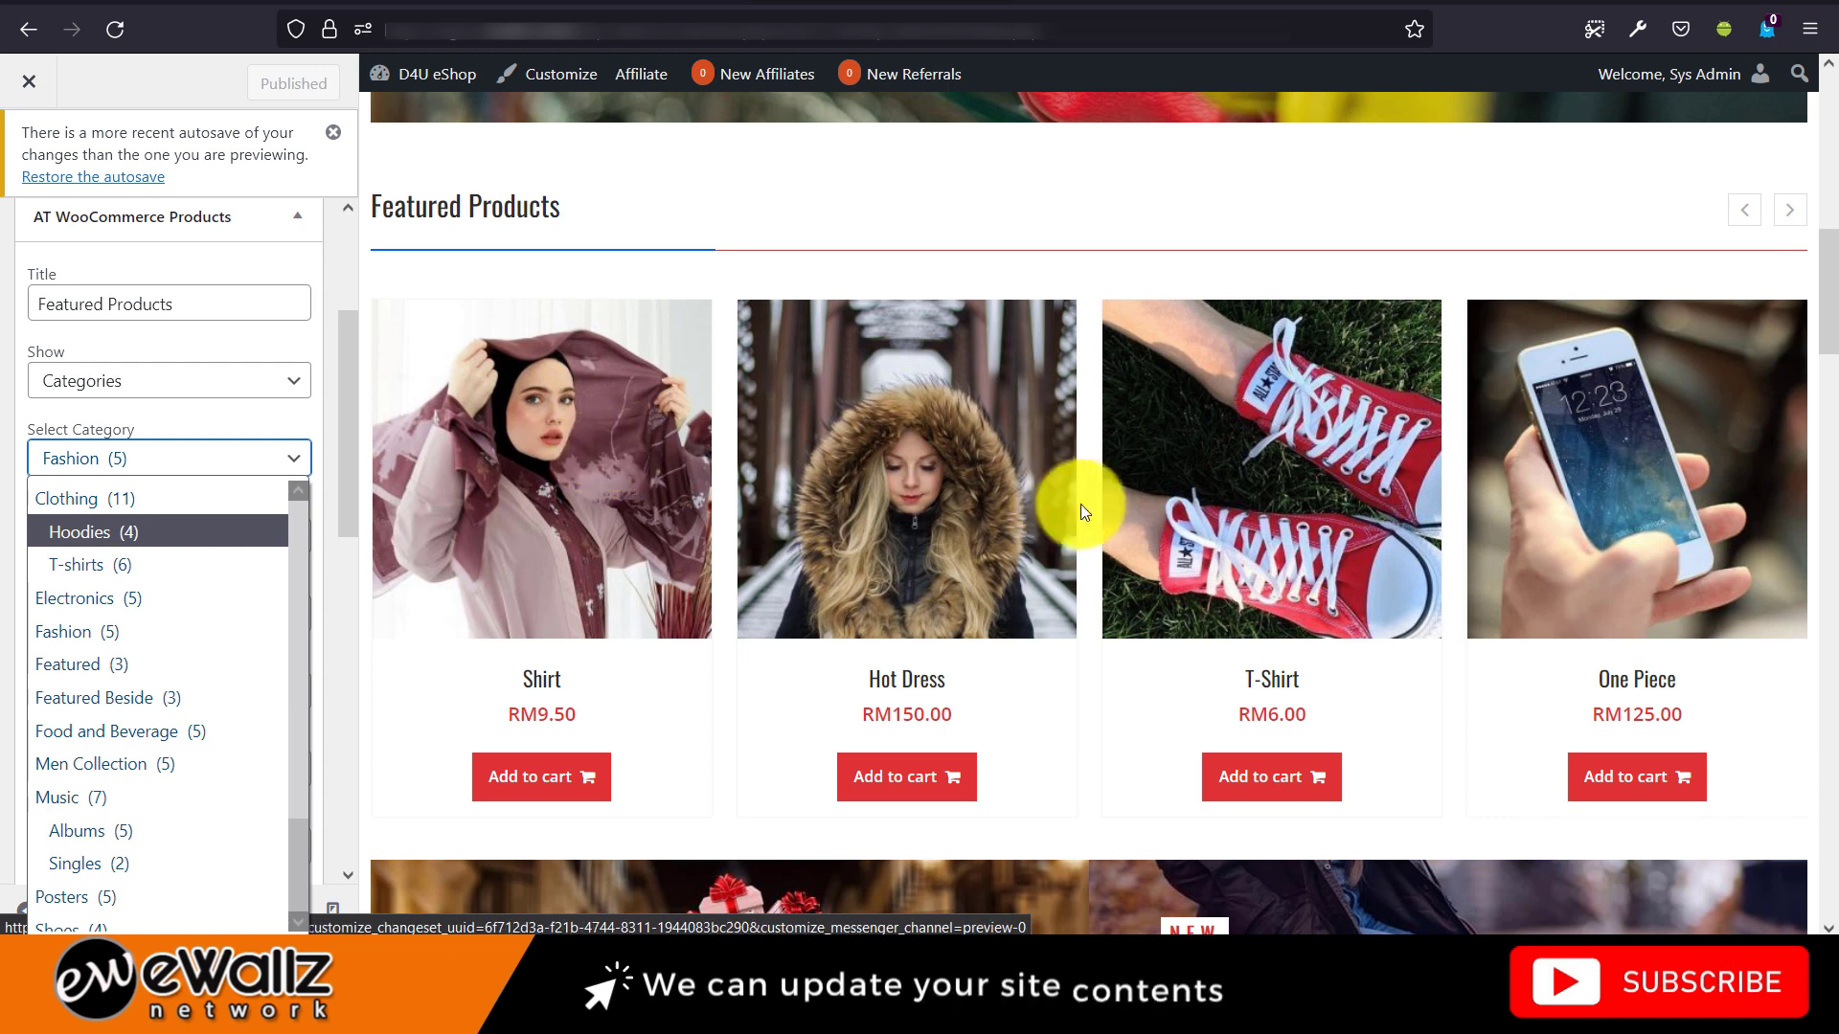
pyautogui.click(240, 424)
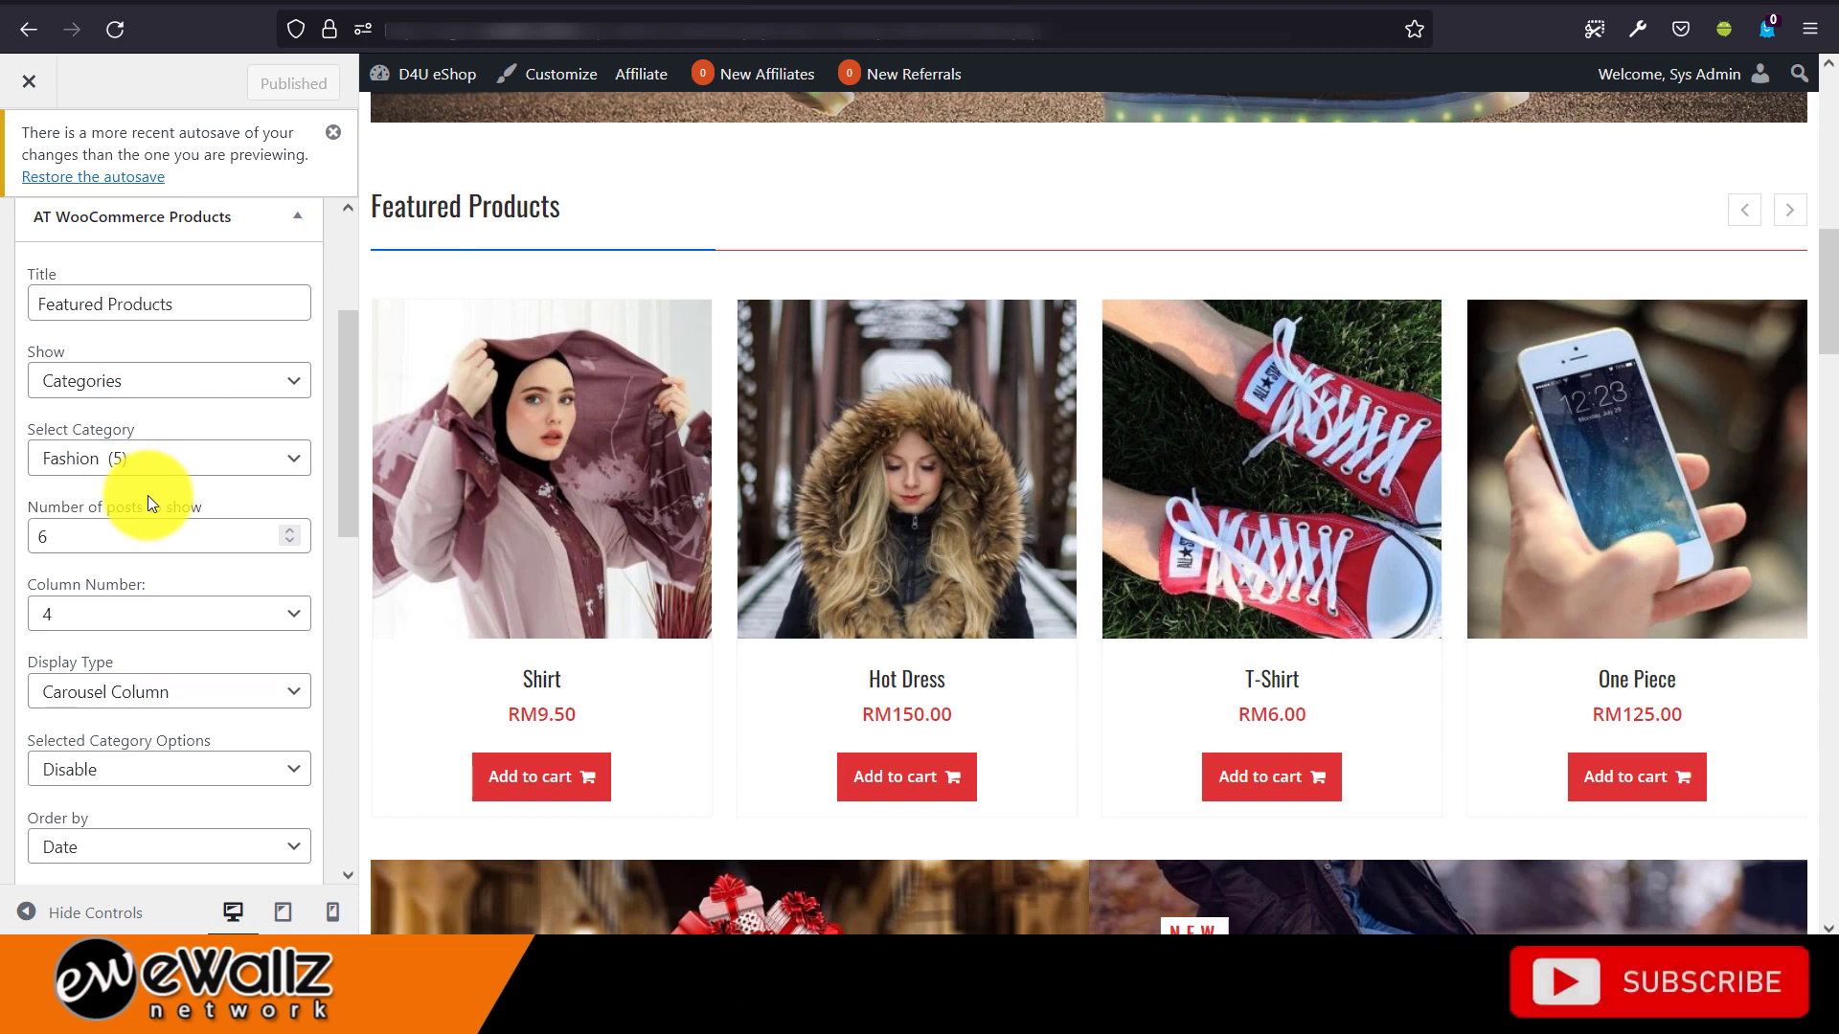
# Set the Column Number of the Featured Products widget to 3.
pyautogui.click(121, 531)
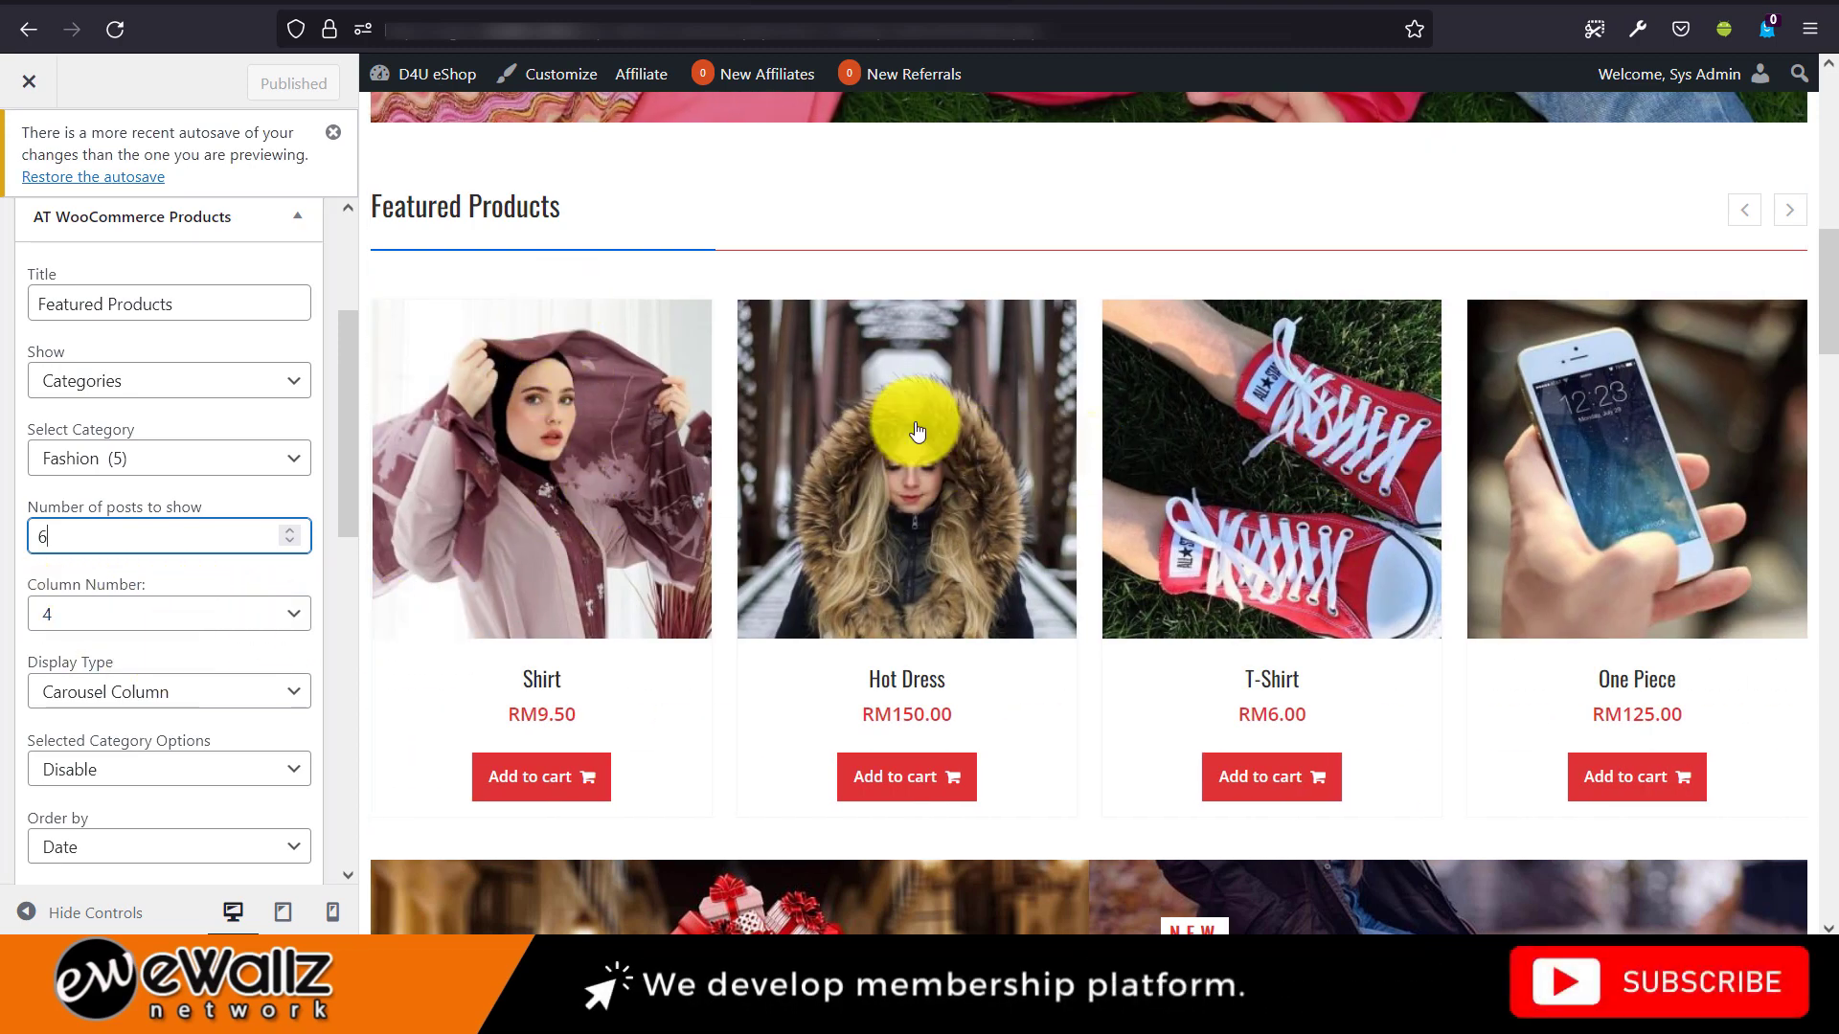
pyautogui.click(277, 628)
pyautogui.click(90, 720)
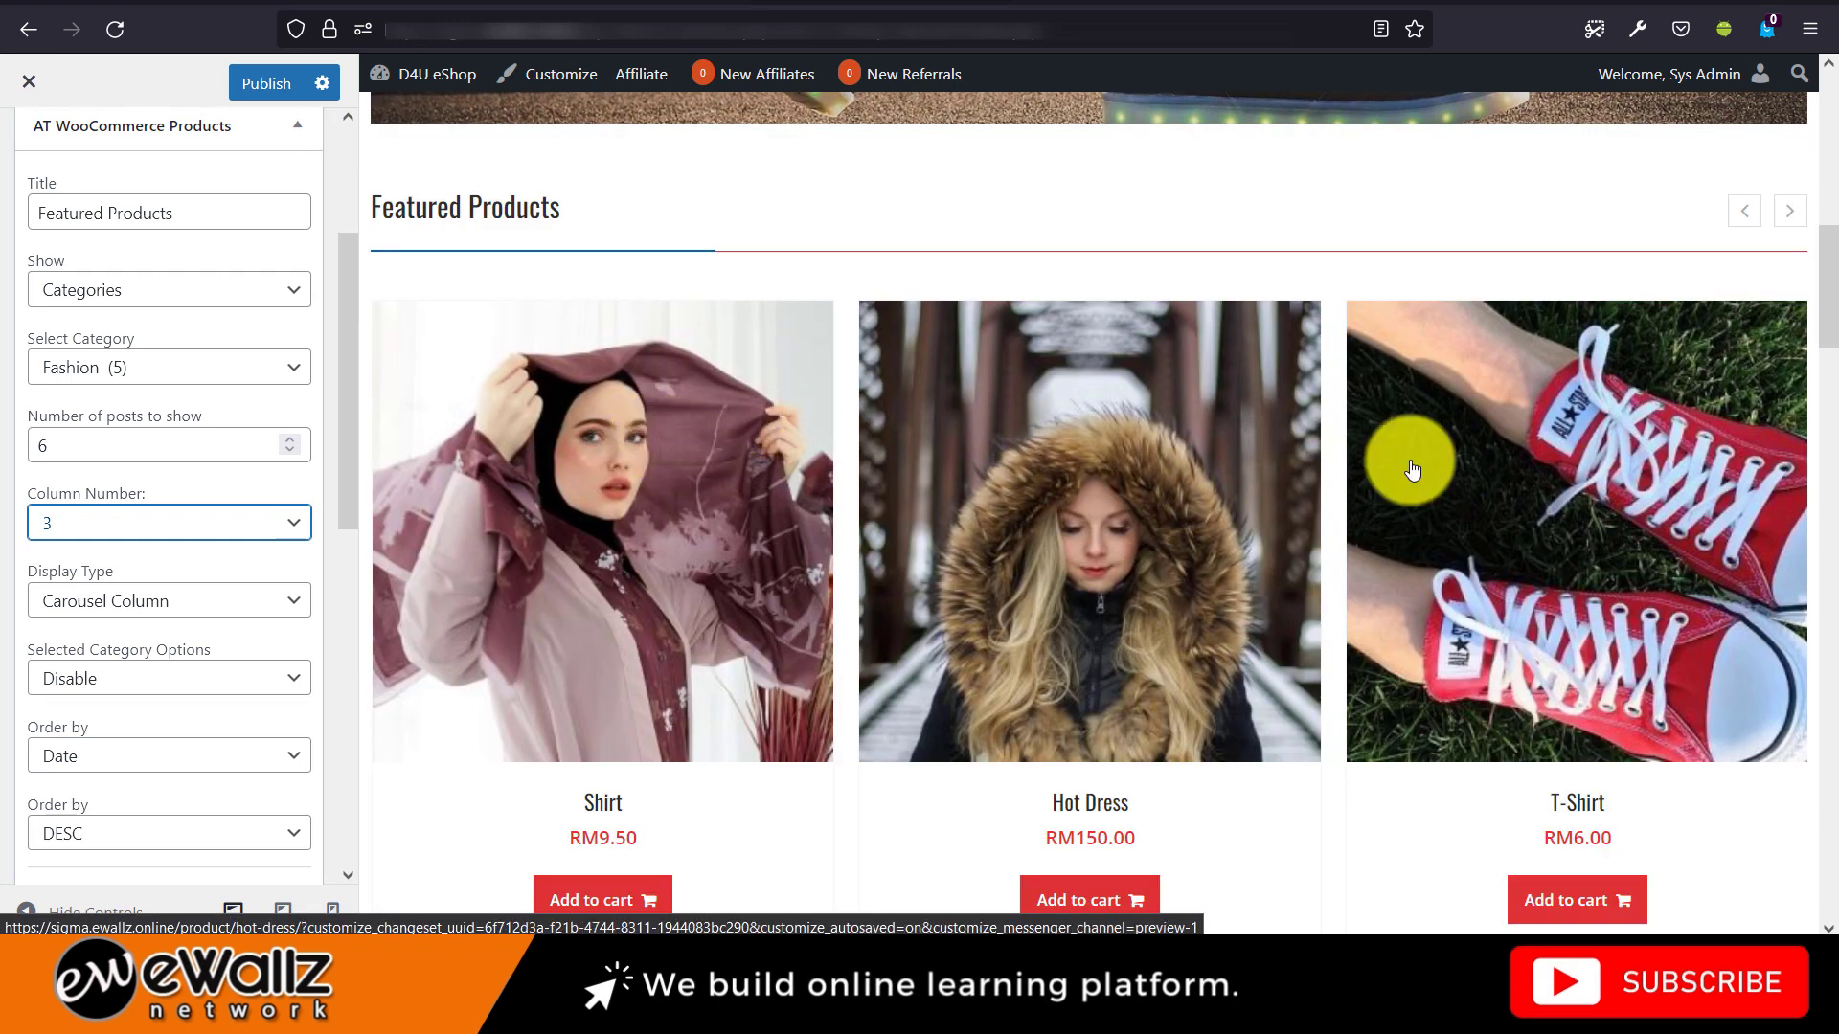
# Set the Column Number of the Featured Products widget to 4 and cycle through the product carousel in the preview.
pyautogui.click(215, 525)
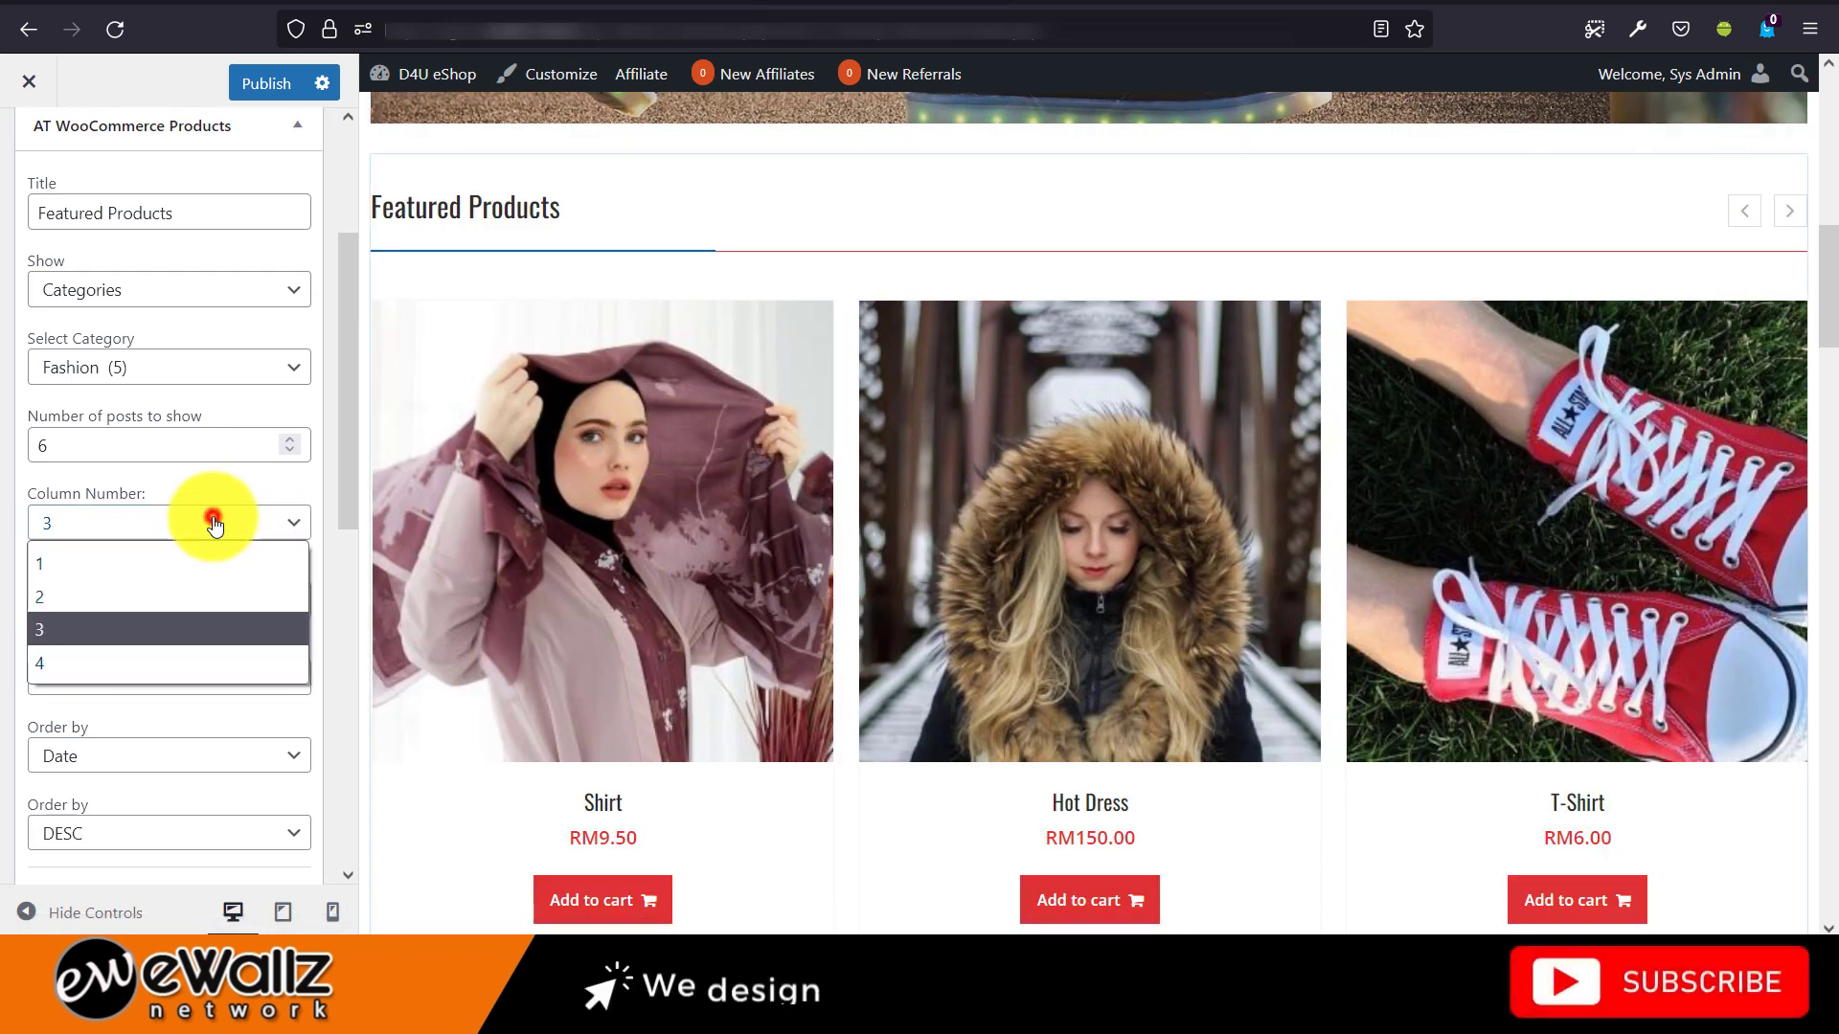
pyautogui.click(140, 665)
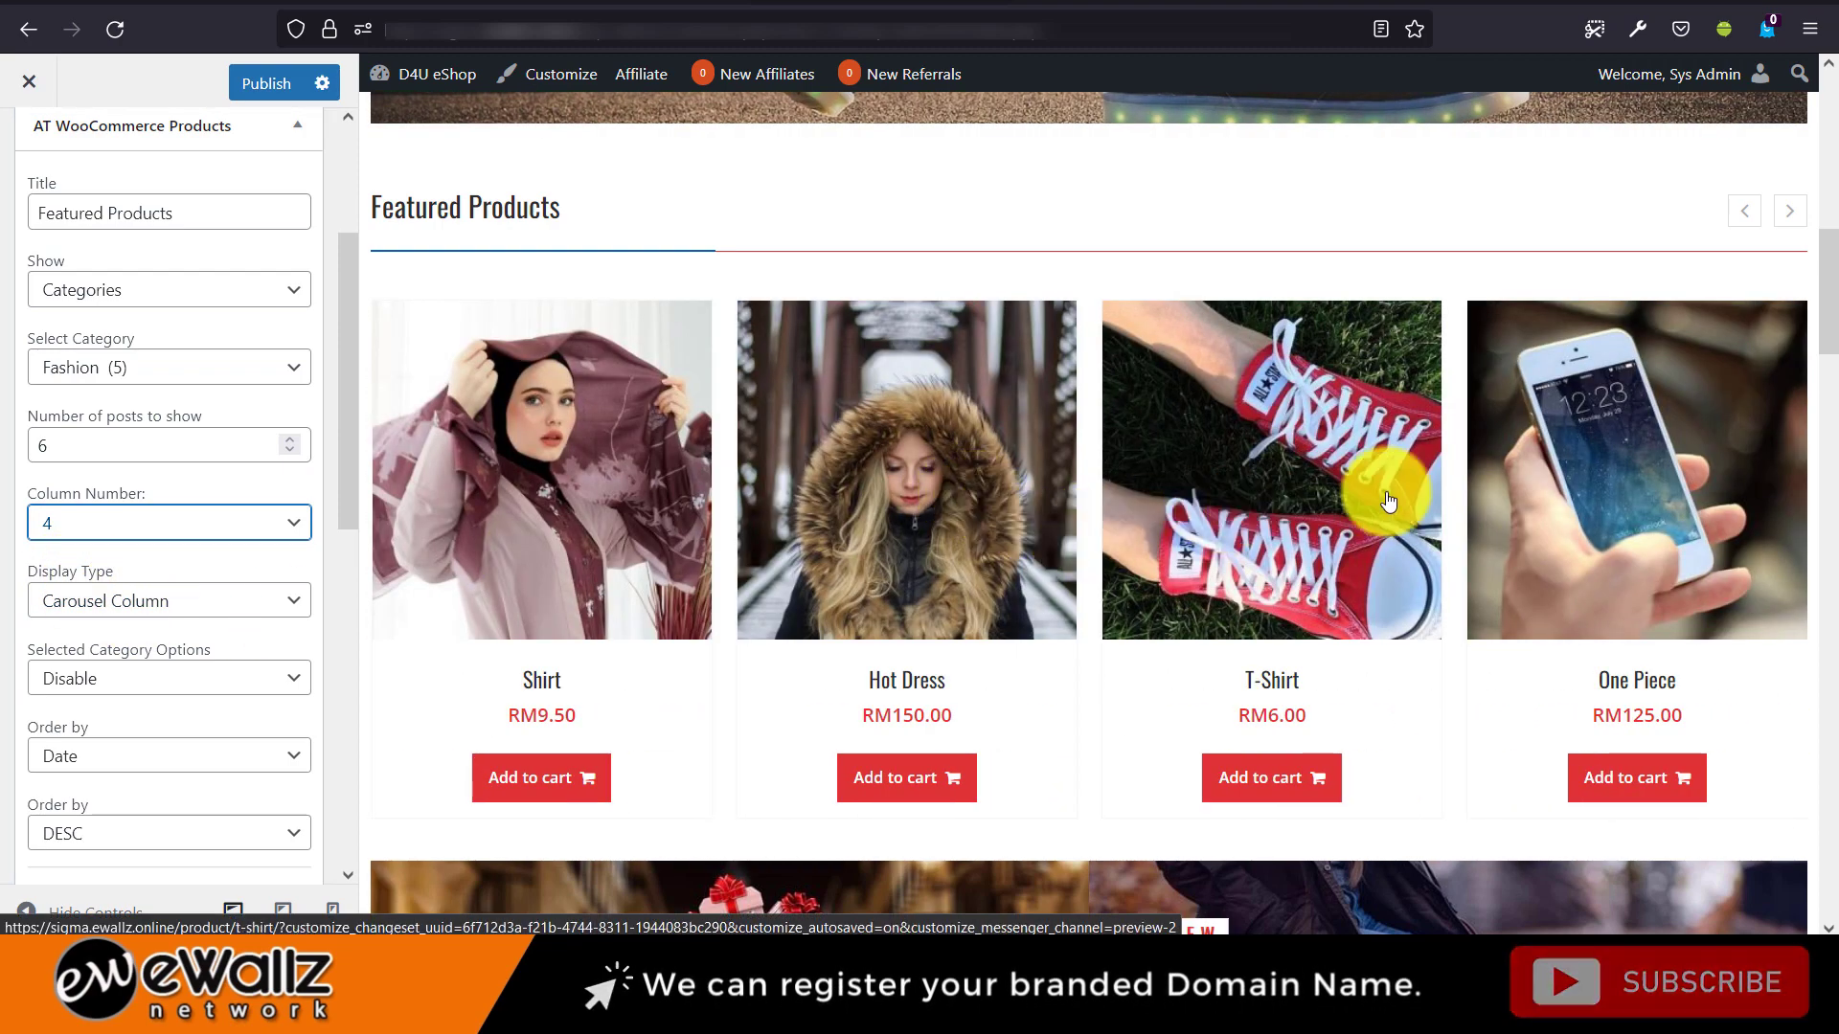
pyautogui.click(1791, 212)
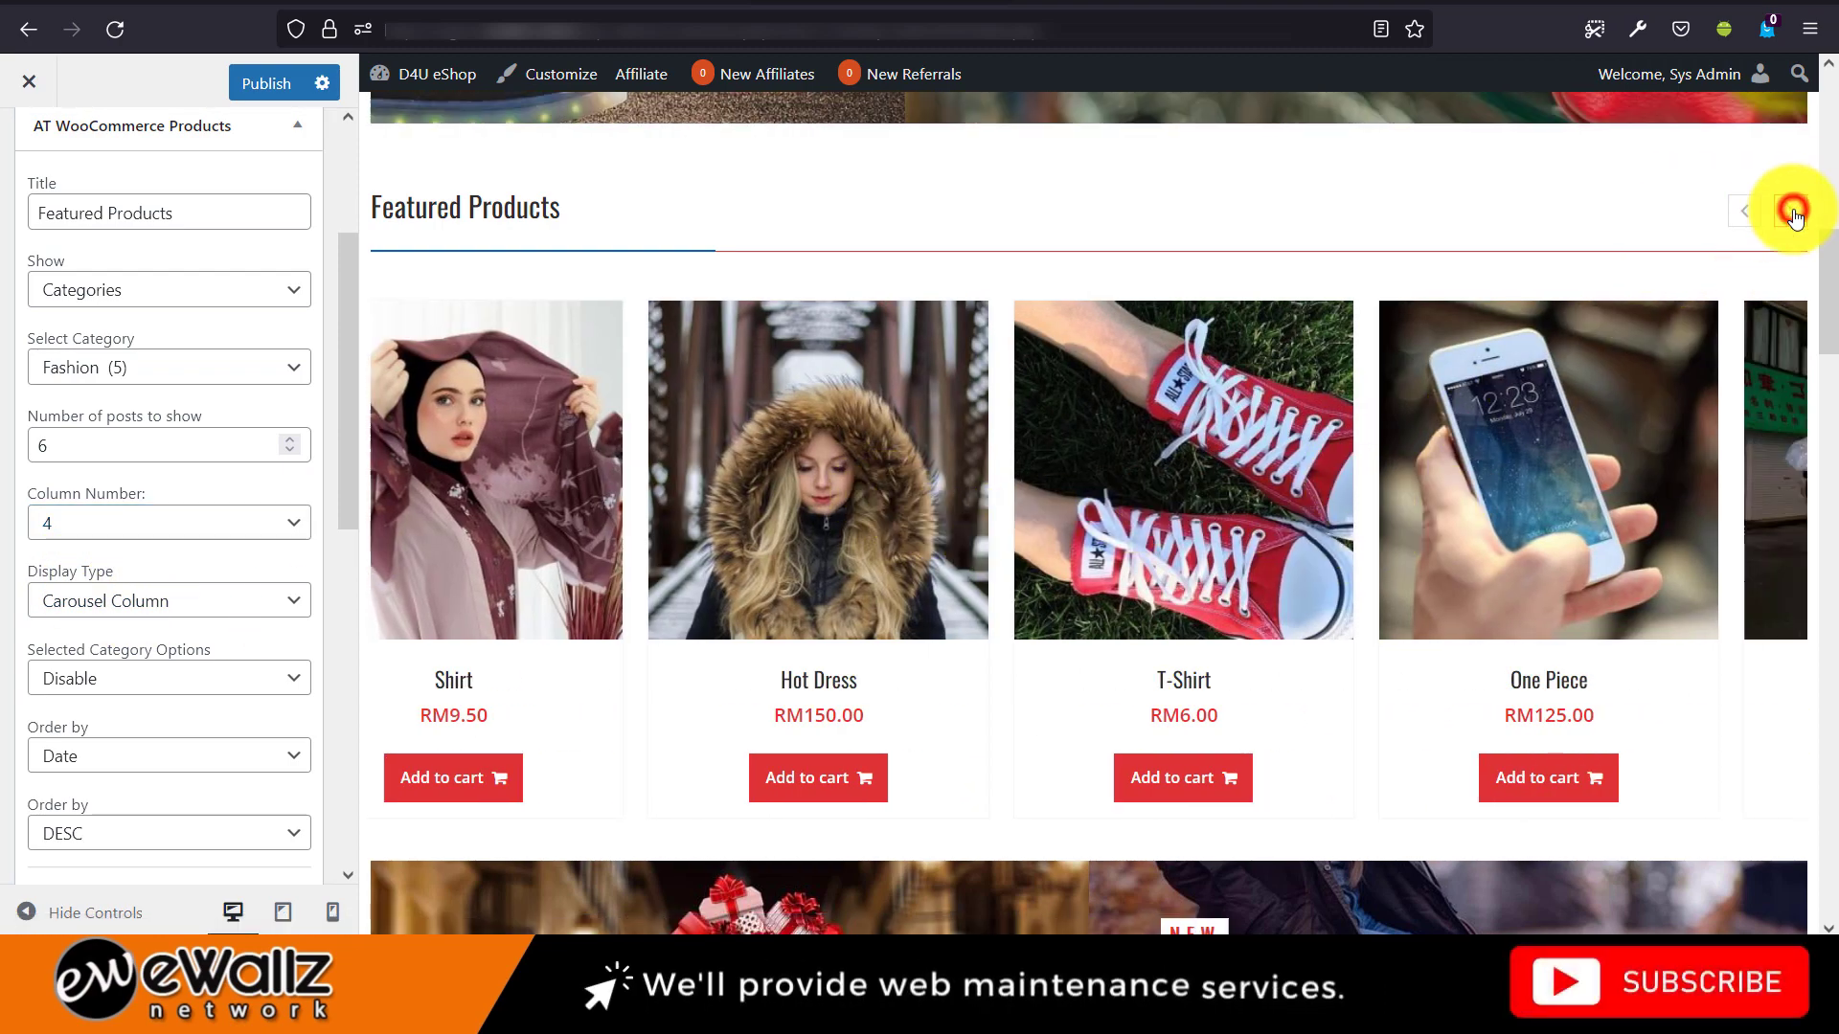
pyautogui.click(1751, 216)
pyautogui.click(1787, 217)
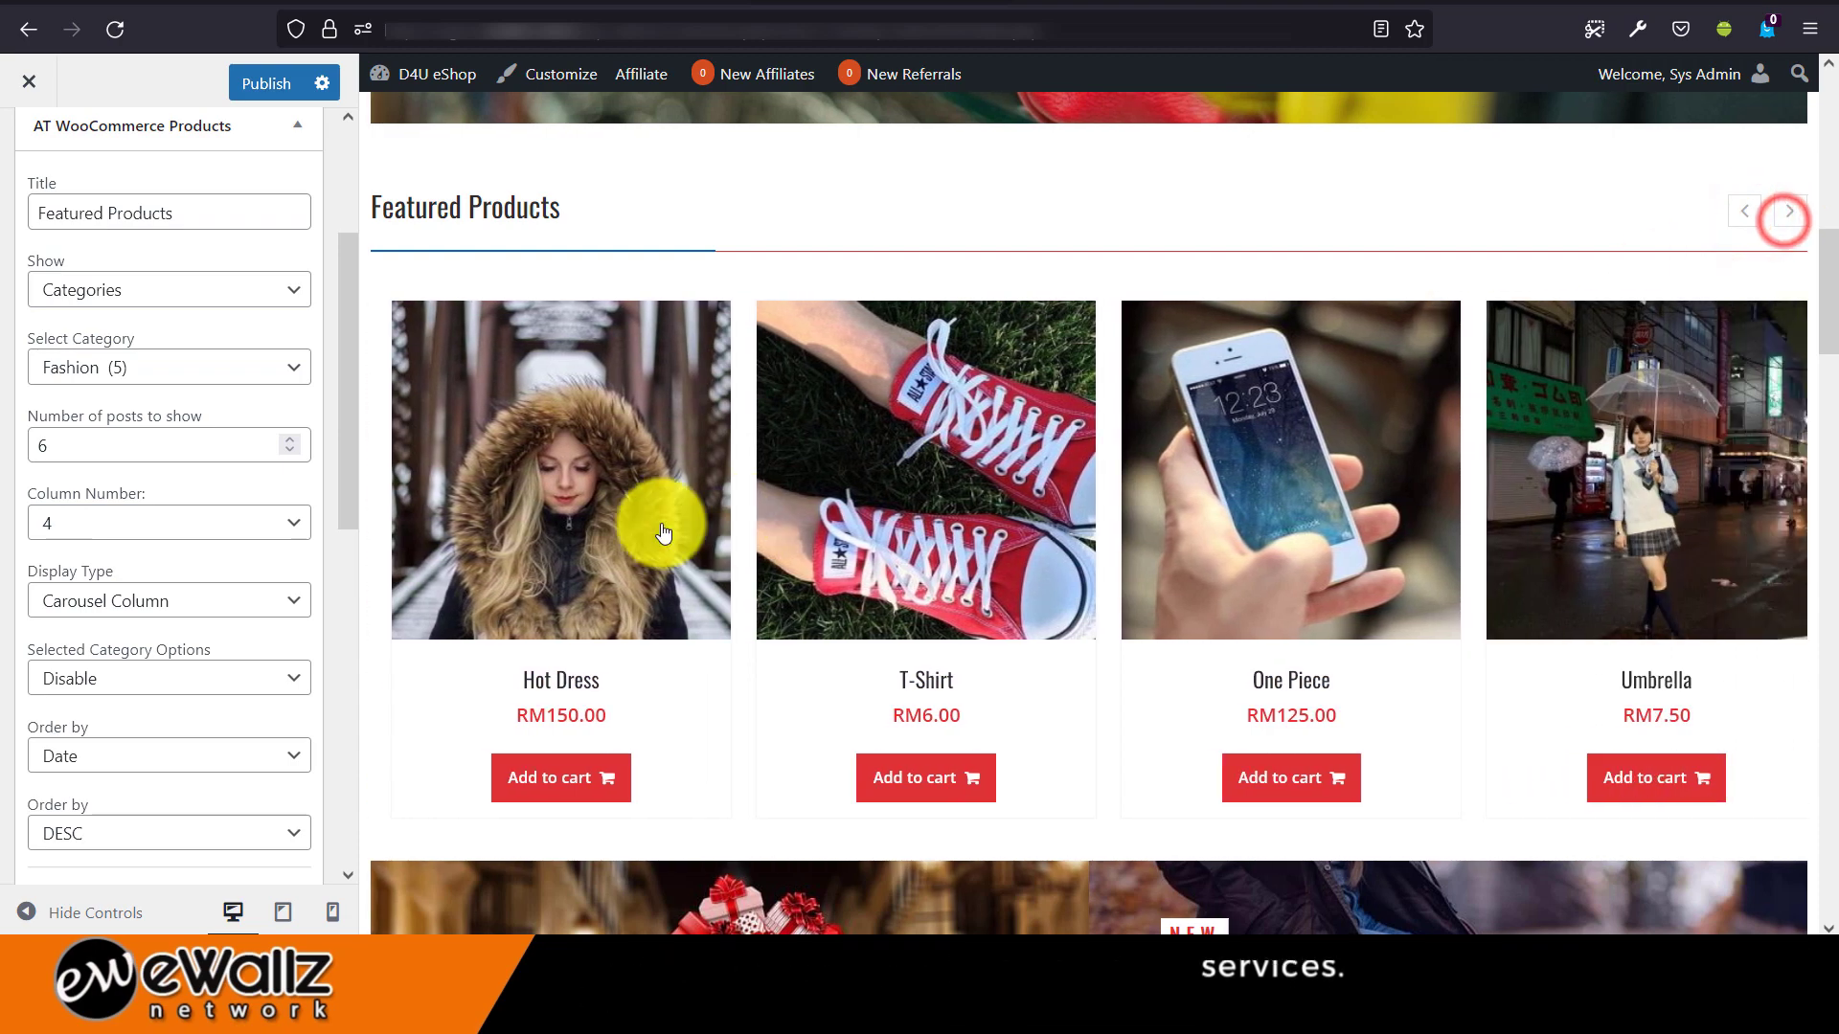
# Set the widget's Display Type to Normal Column and examine the product rows in the preview.
pyautogui.click(290, 603)
pyautogui.click(244, 636)
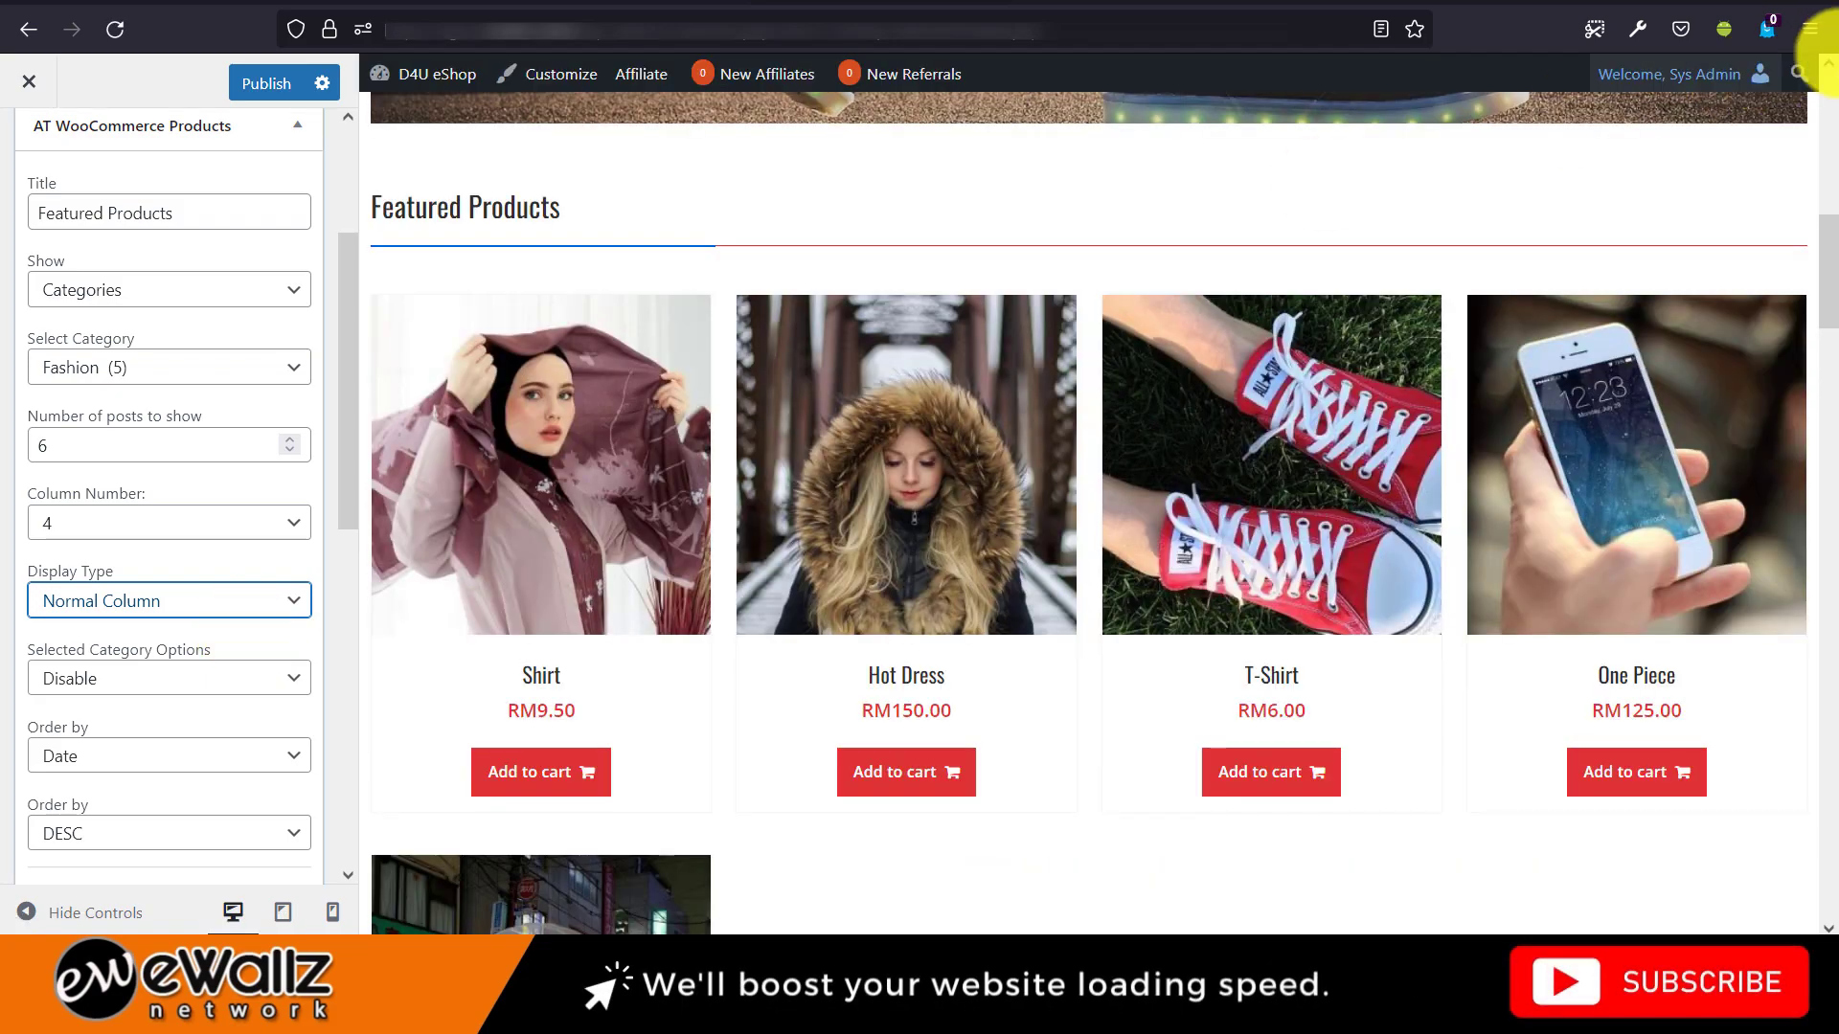
pyautogui.scroll(-6, 1026, 538)
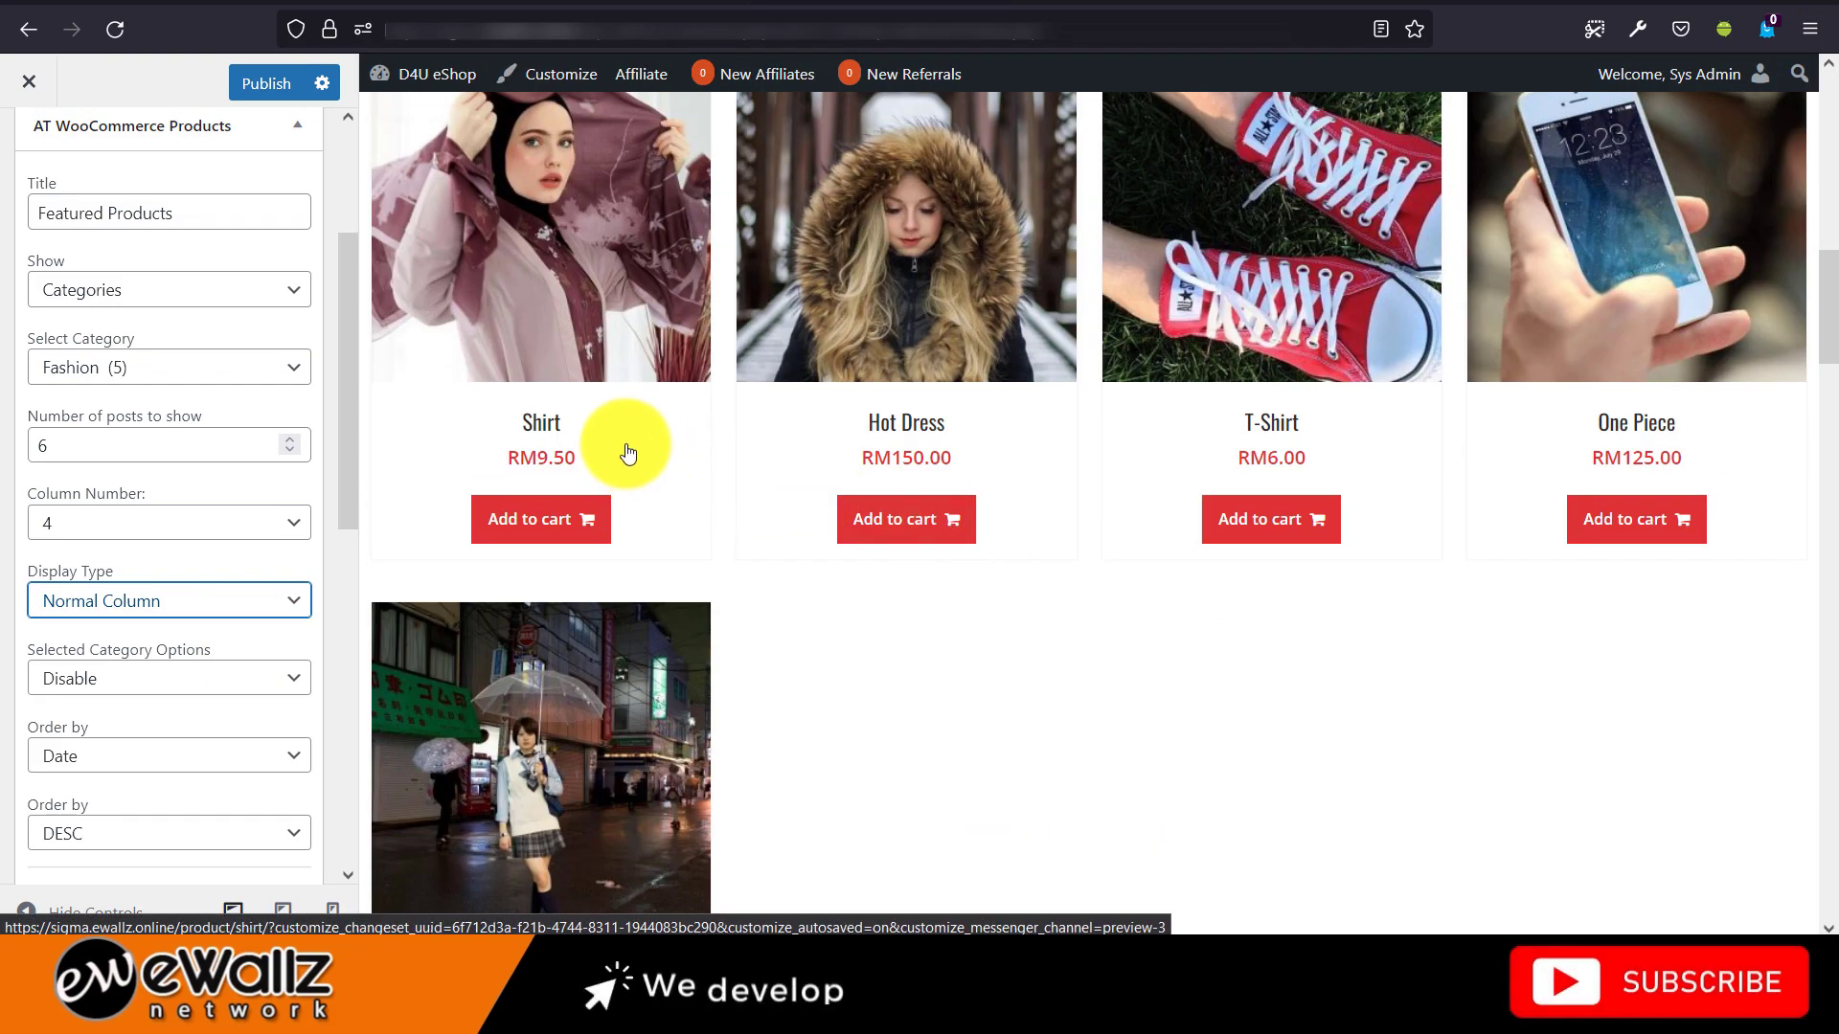
pyautogui.scroll(5, 607, 439)
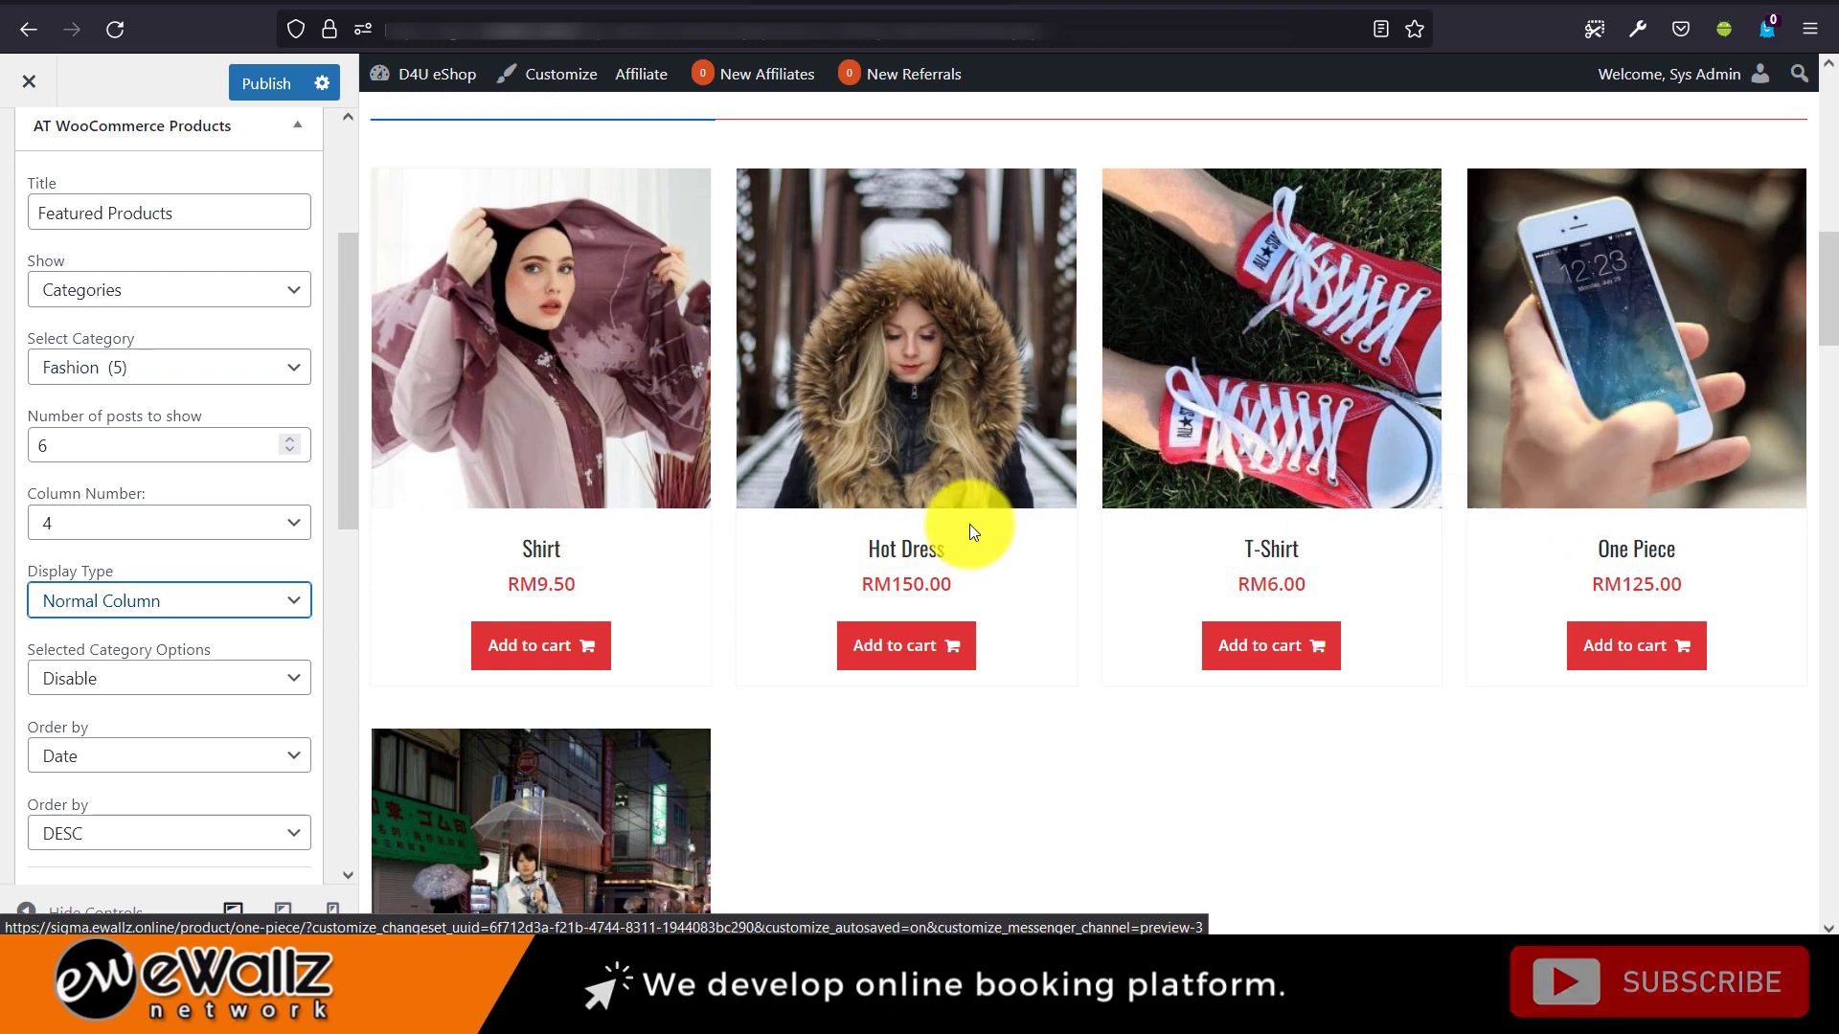
pyautogui.scroll(-4, 792, 501)
pyautogui.scroll(5, 785, 507)
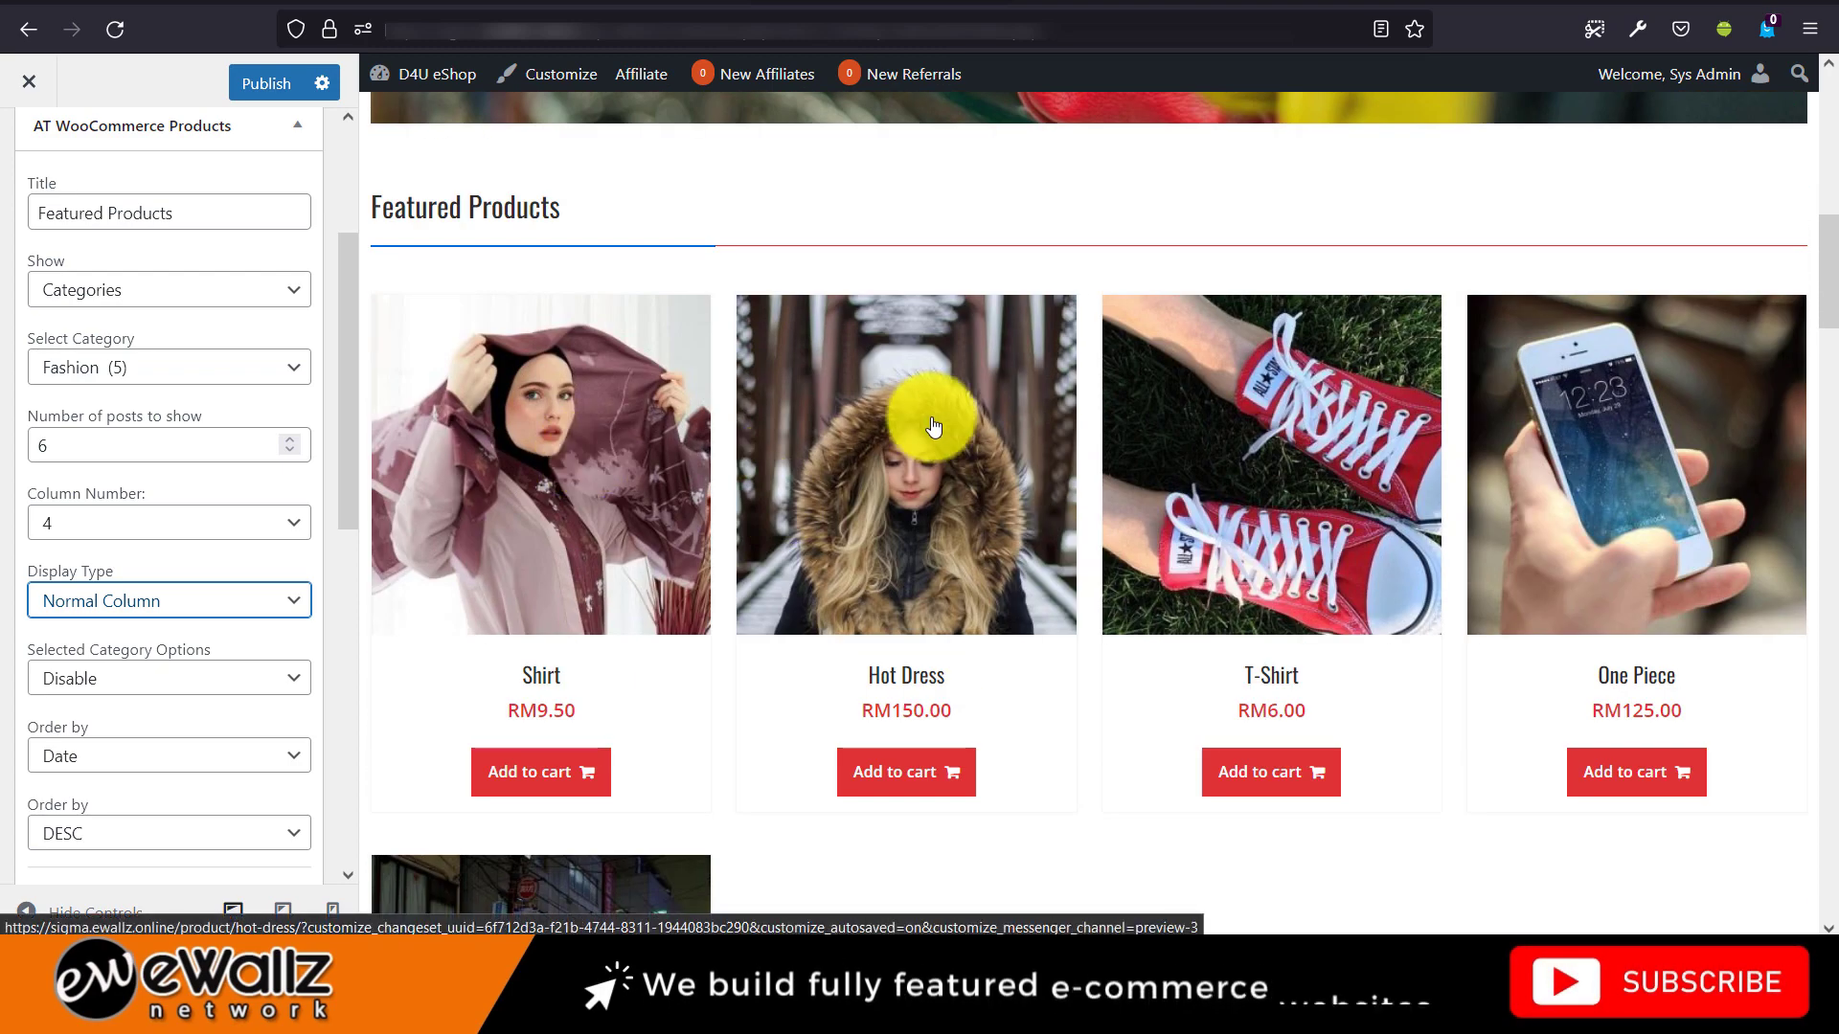
pyautogui.scroll(-4, 1539, 451)
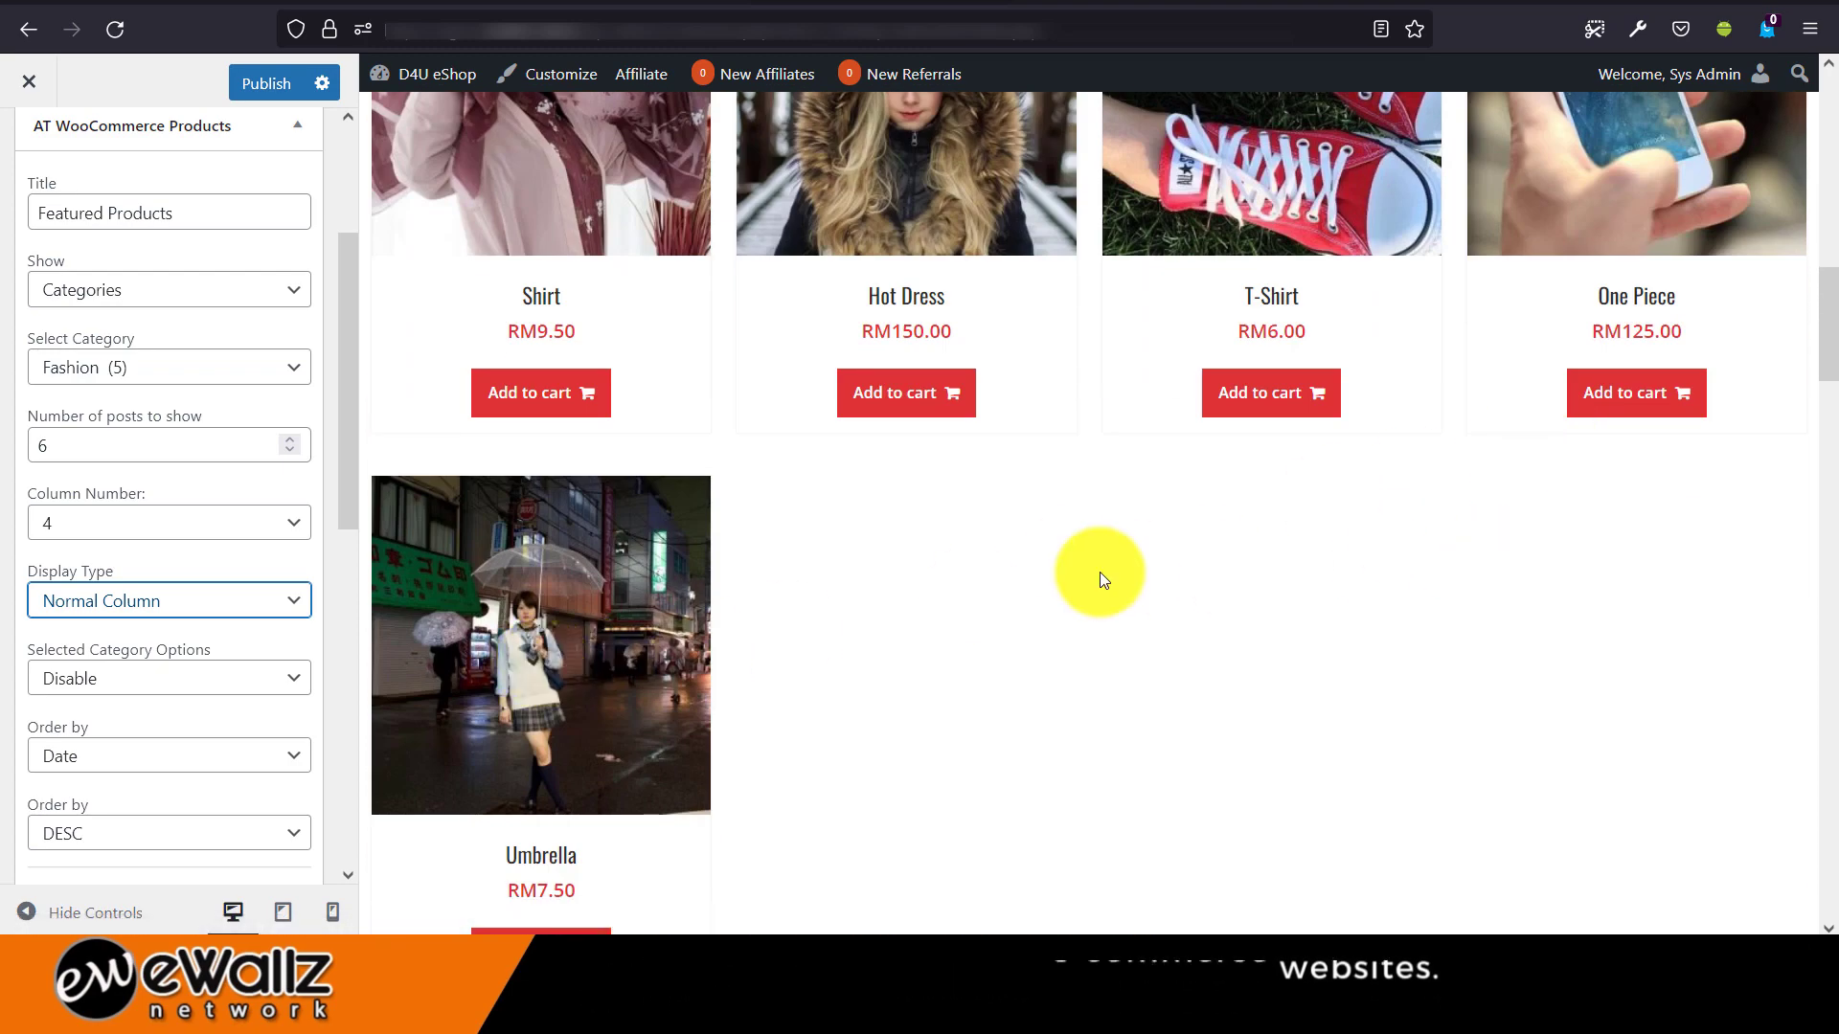
pyautogui.scroll(-4, 1096, 575)
pyautogui.scroll(7, 1096, 574)
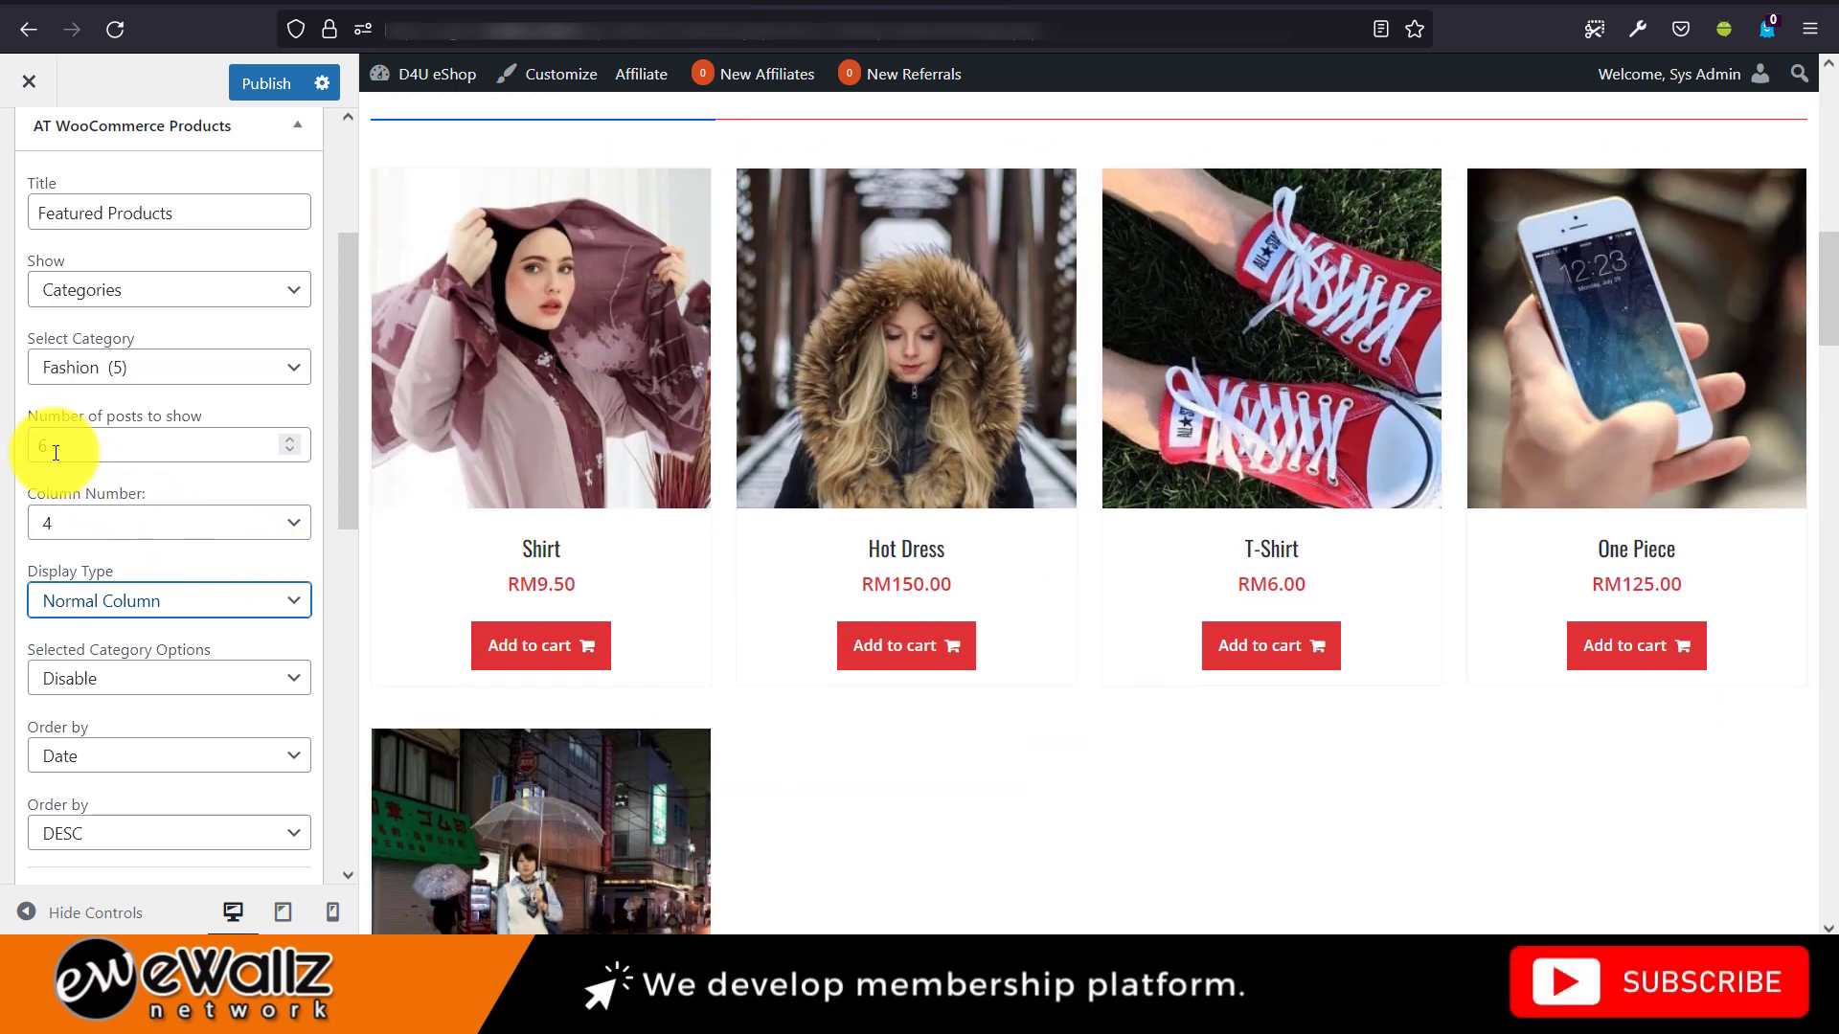
# Set the widget's Display Type to Carousel Column and try the previous and next arrows in the preview.
pyautogui.click(142, 595)
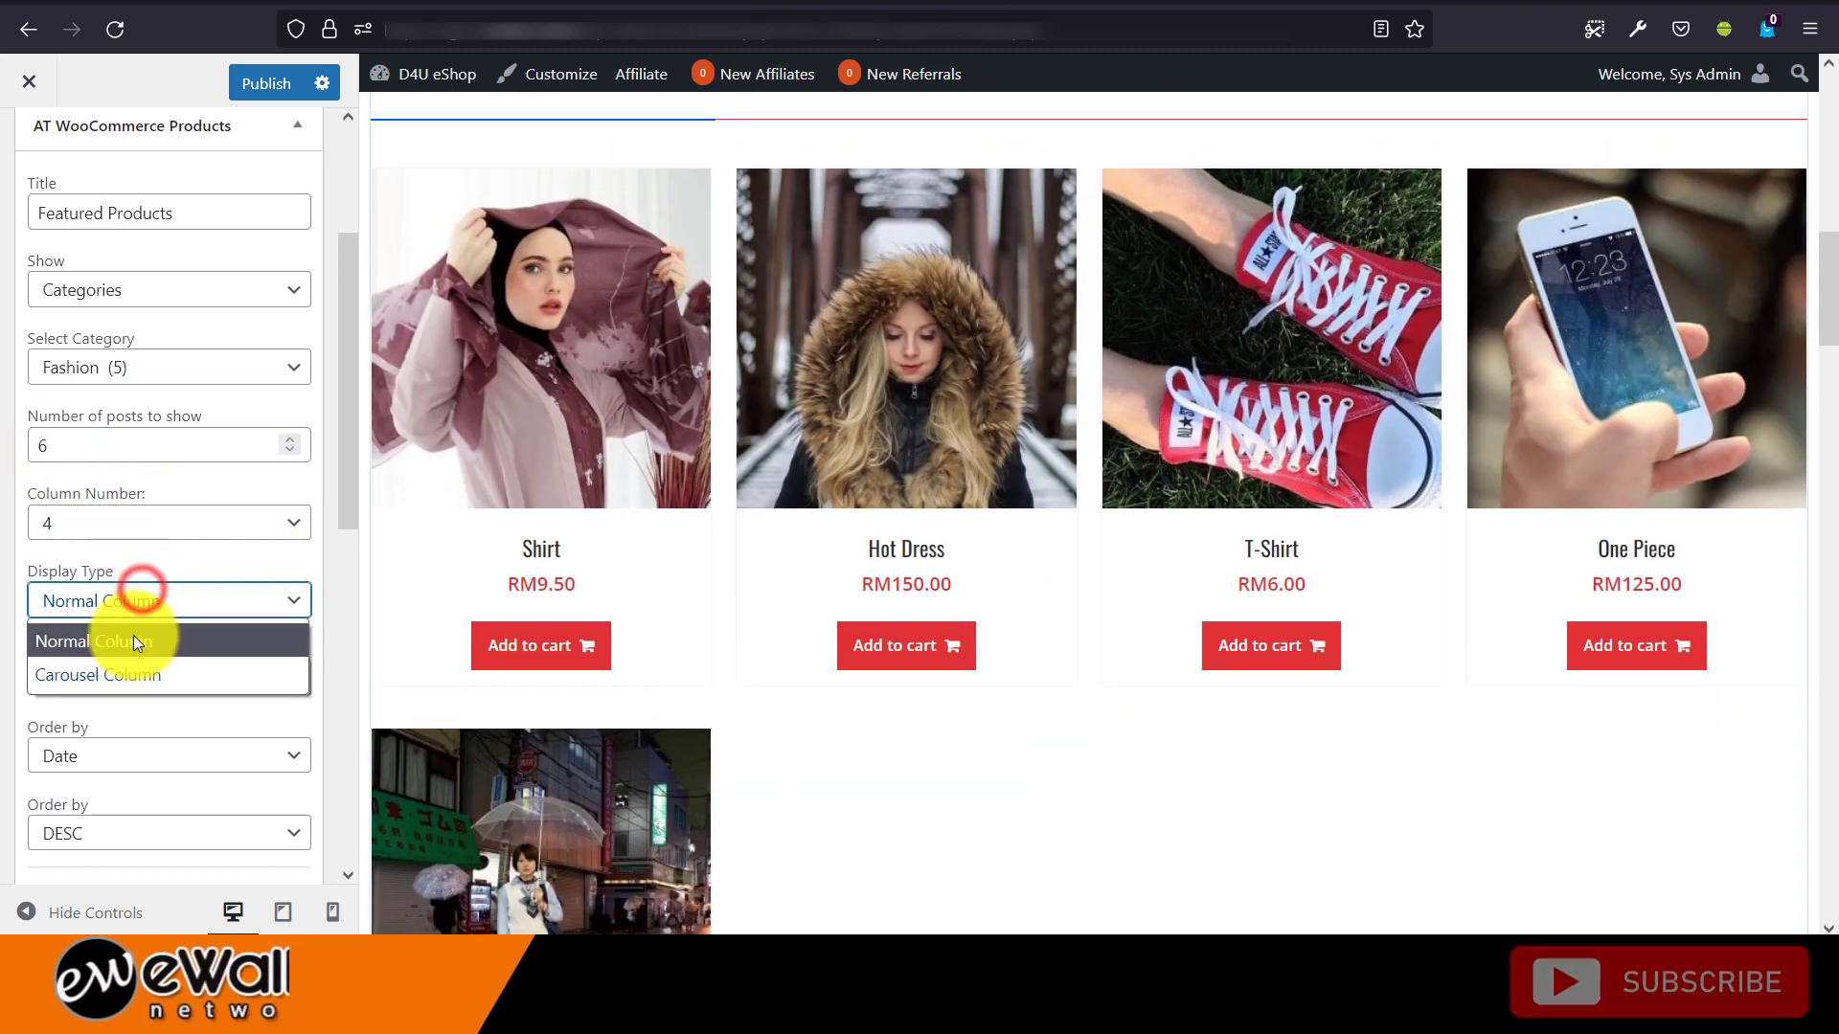
pyautogui.click(126, 667)
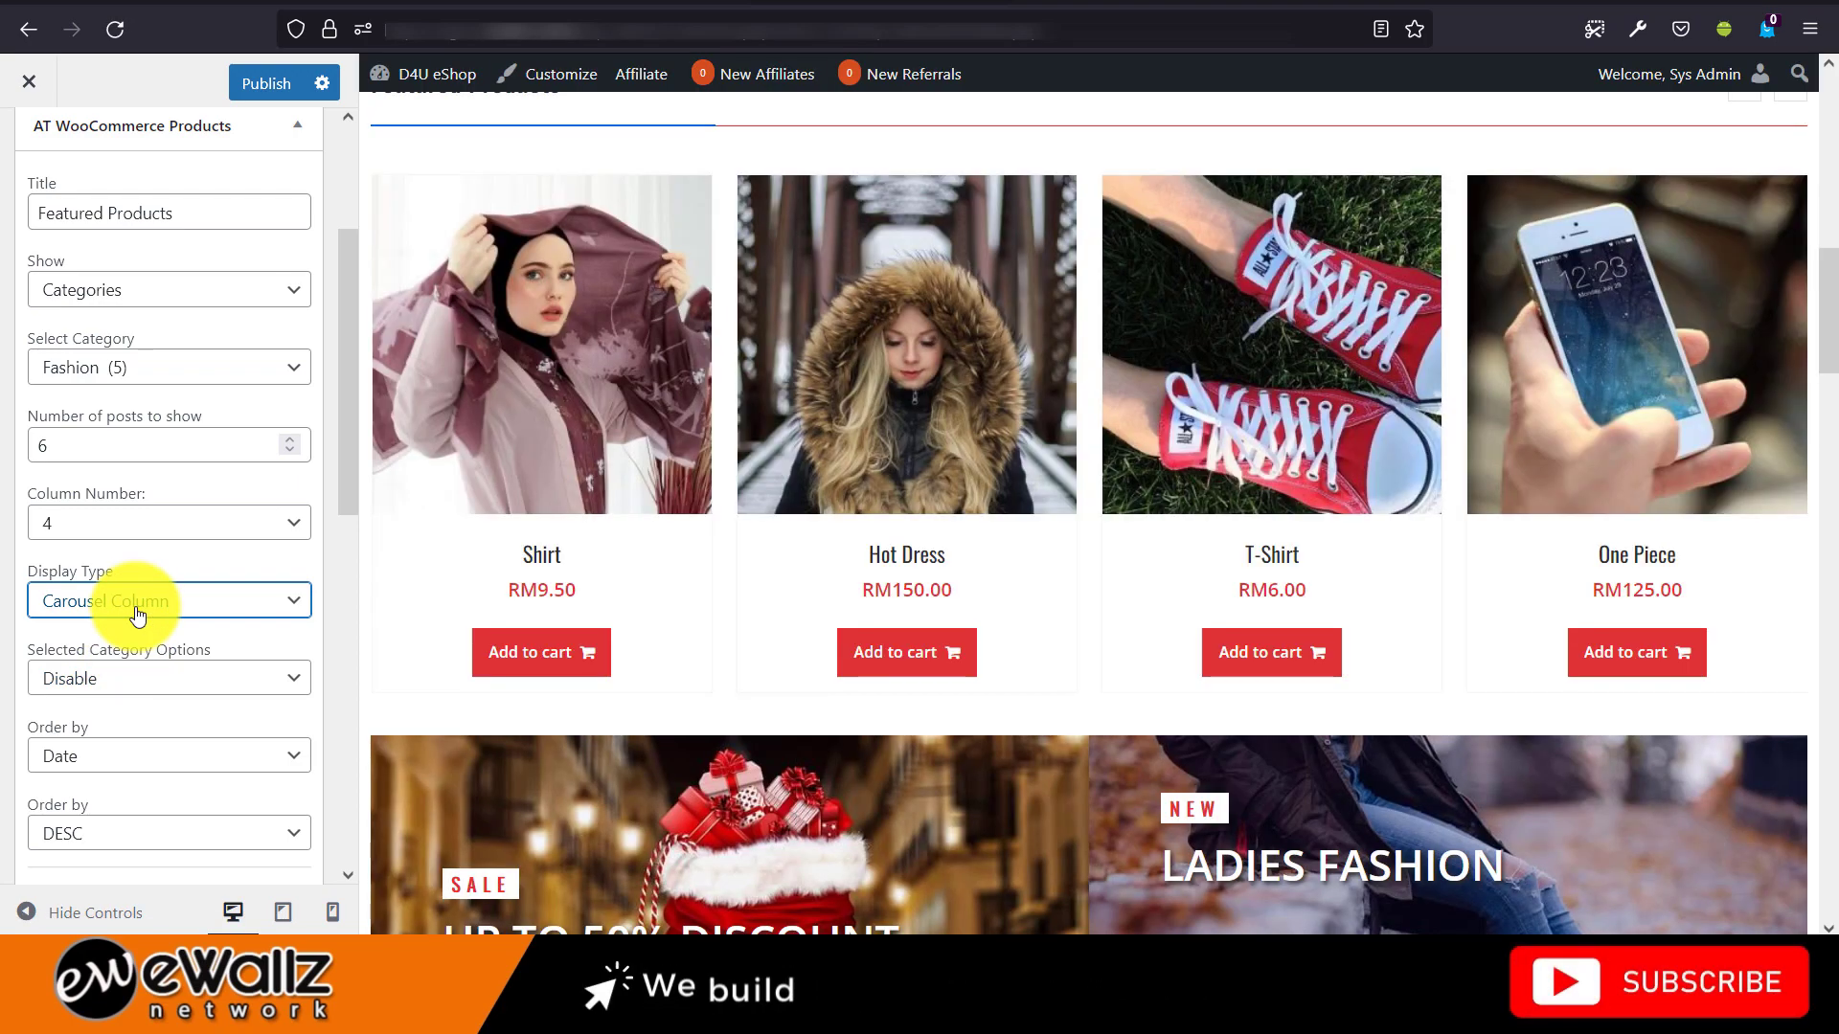
pyautogui.scroll(3, 1436, 457)
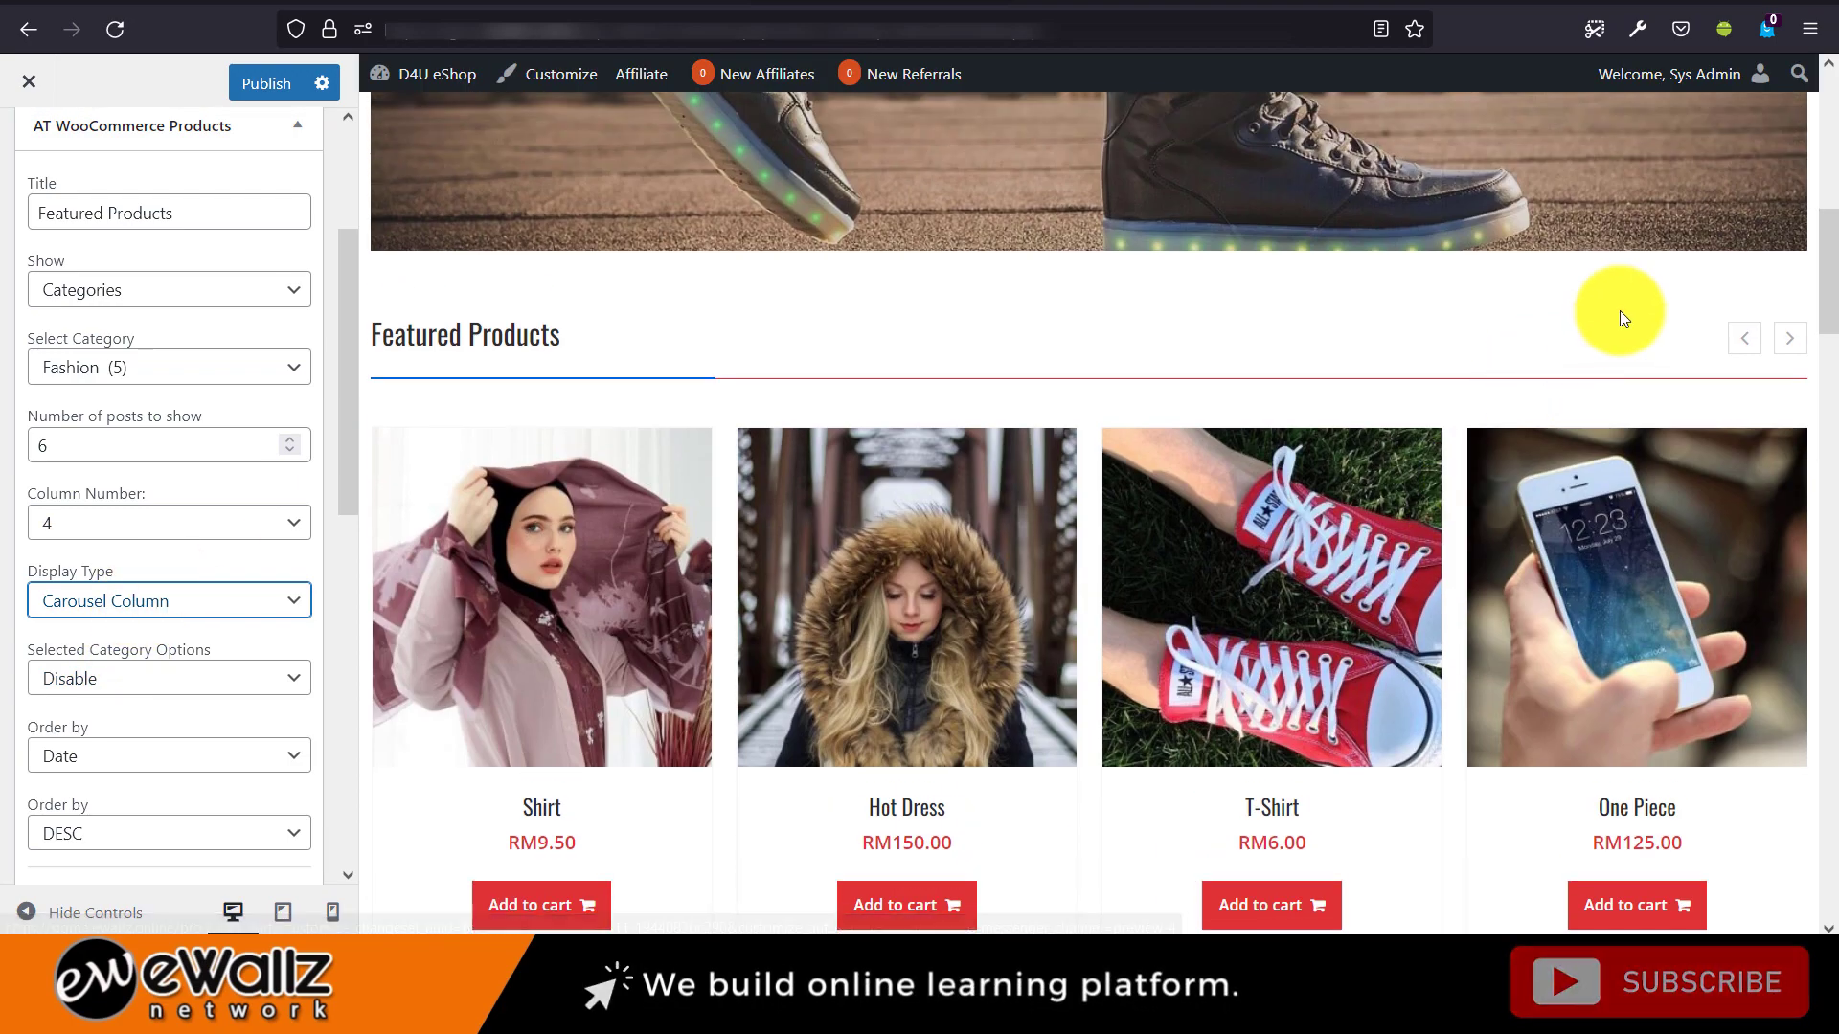
pyautogui.click(1749, 338)
pyautogui.click(1791, 340)
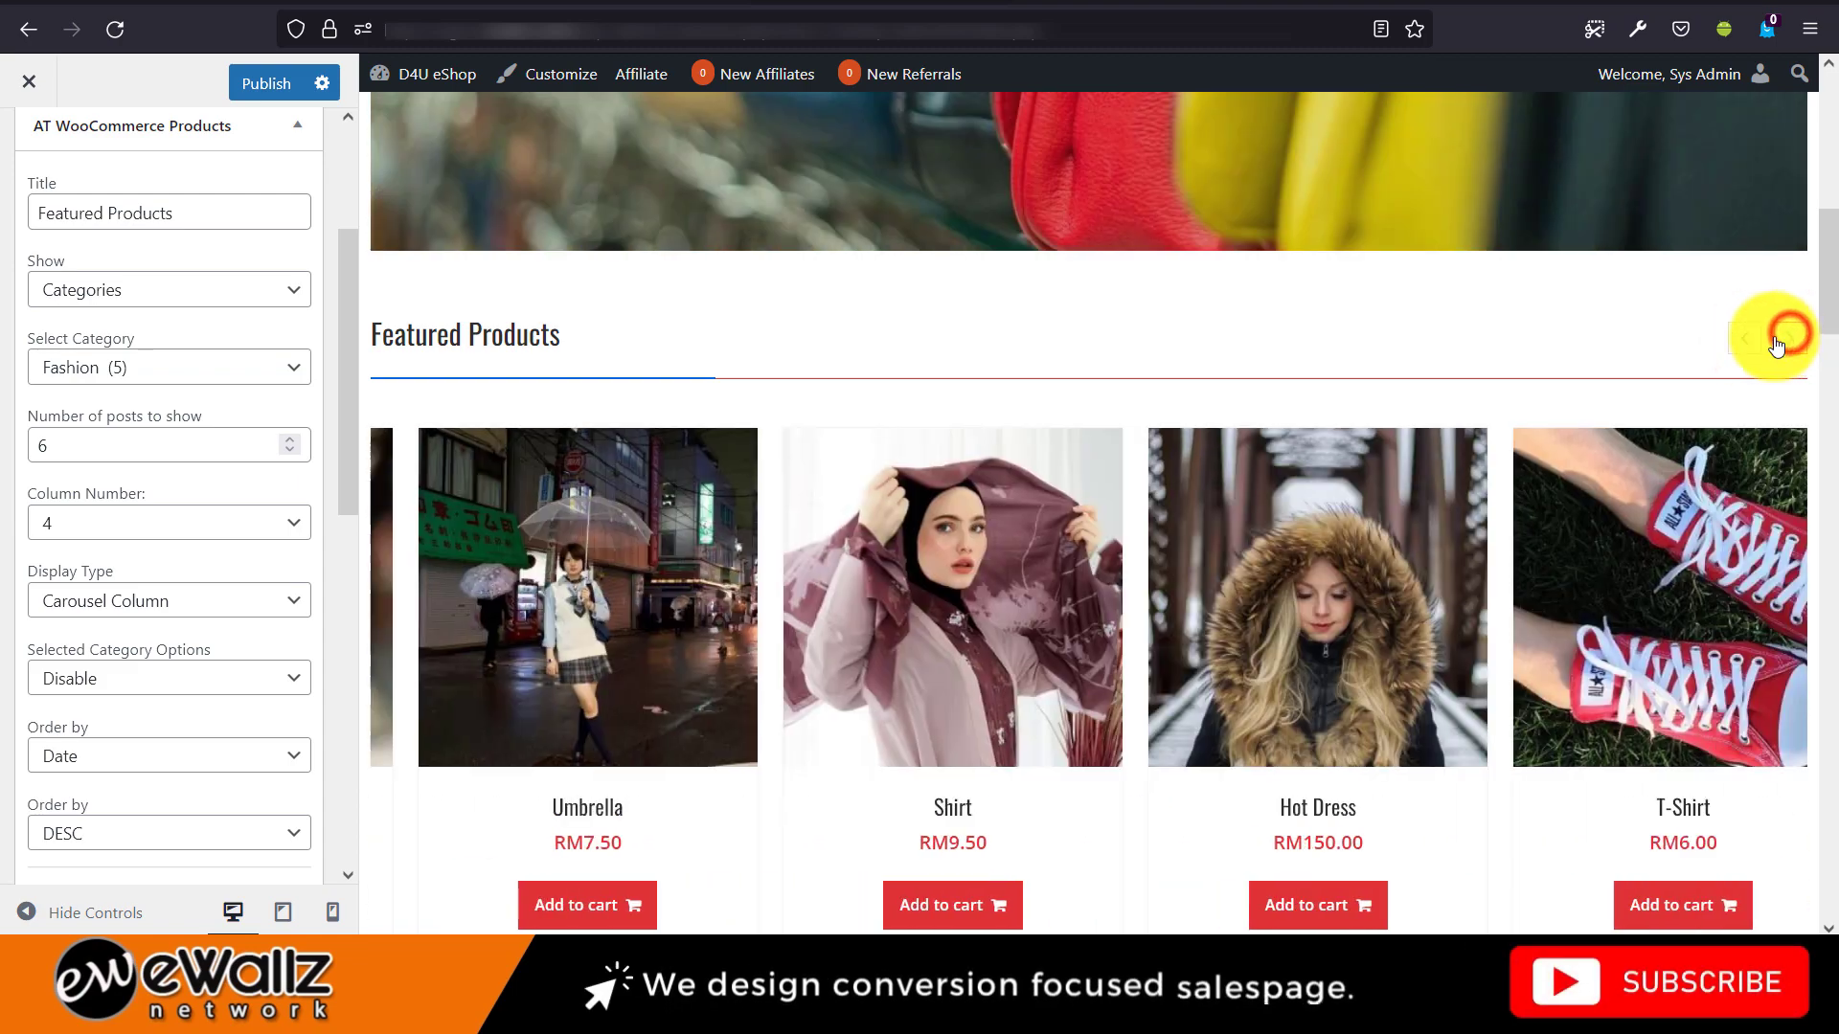
# Review the widget's remaining settings: product ordering, View All link, carousel navigation and featured image size.
pyautogui.scroll(-3, 148, 561)
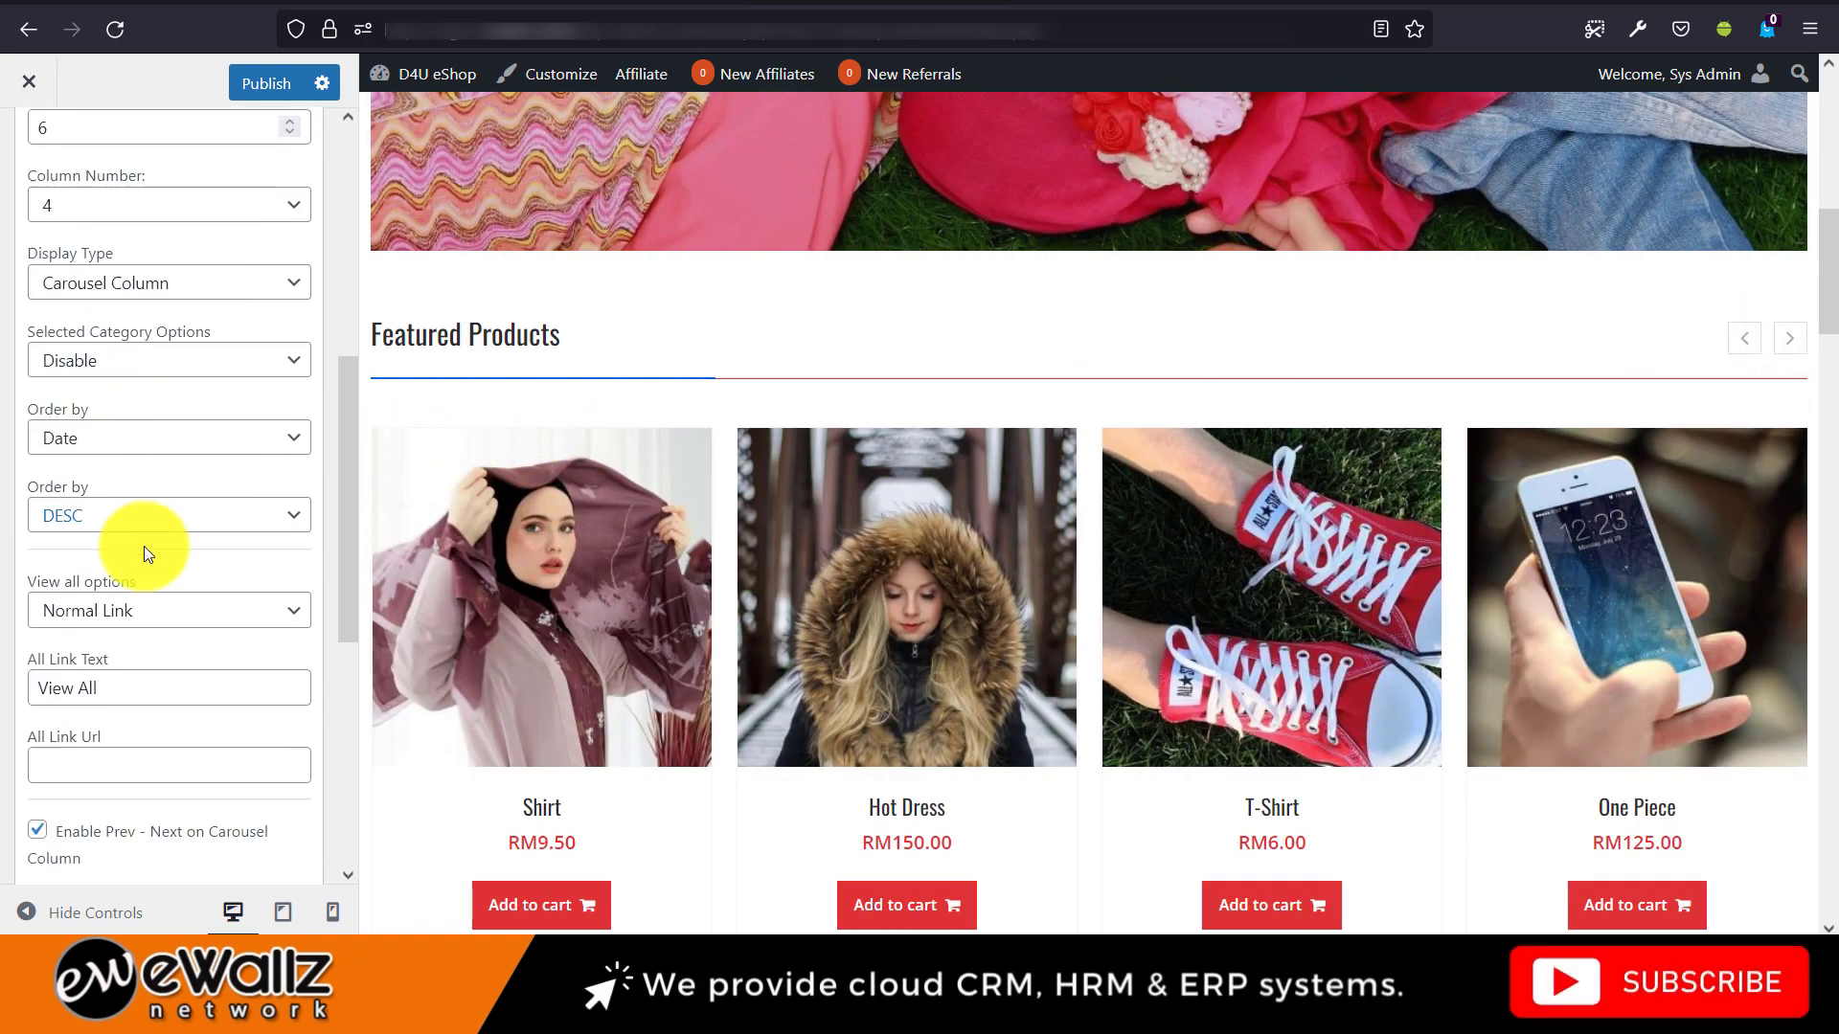
pyautogui.scroll(-3, 144, 546)
pyautogui.scroll(-4, 168, 522)
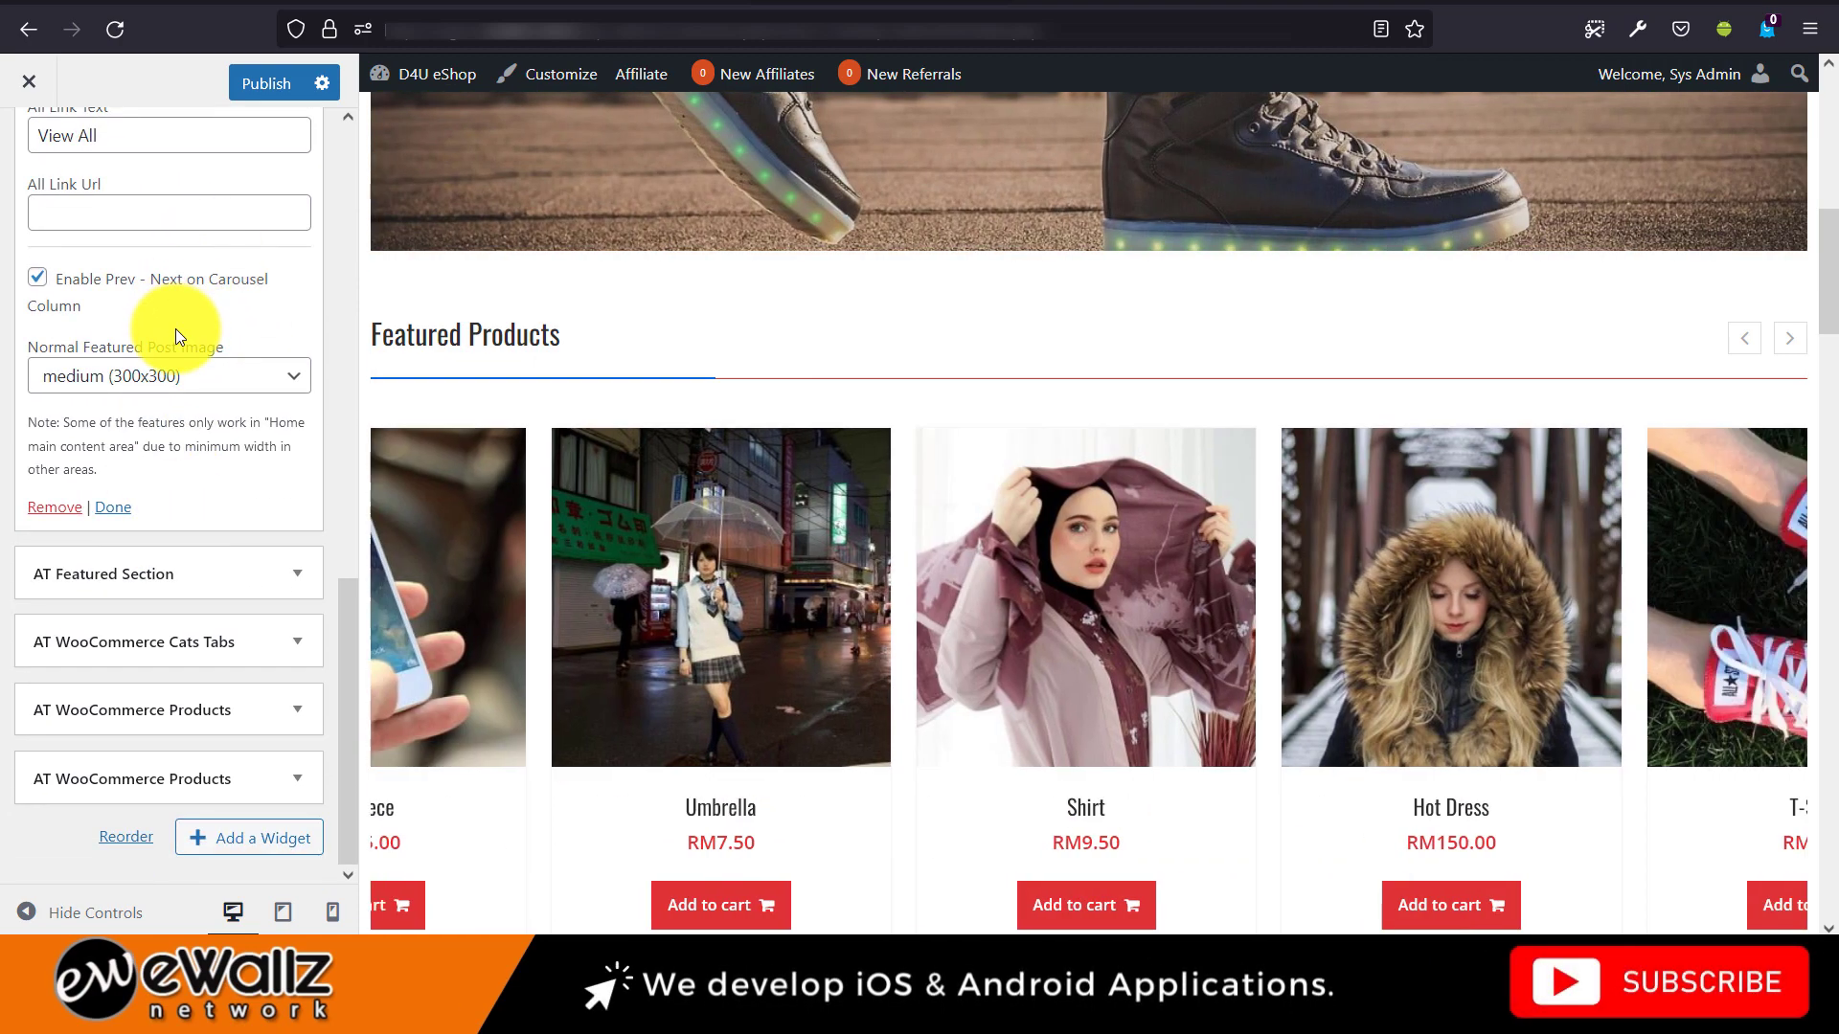
pyautogui.scroll(1, 176, 330)
pyautogui.scroll(-1, 180, 364)
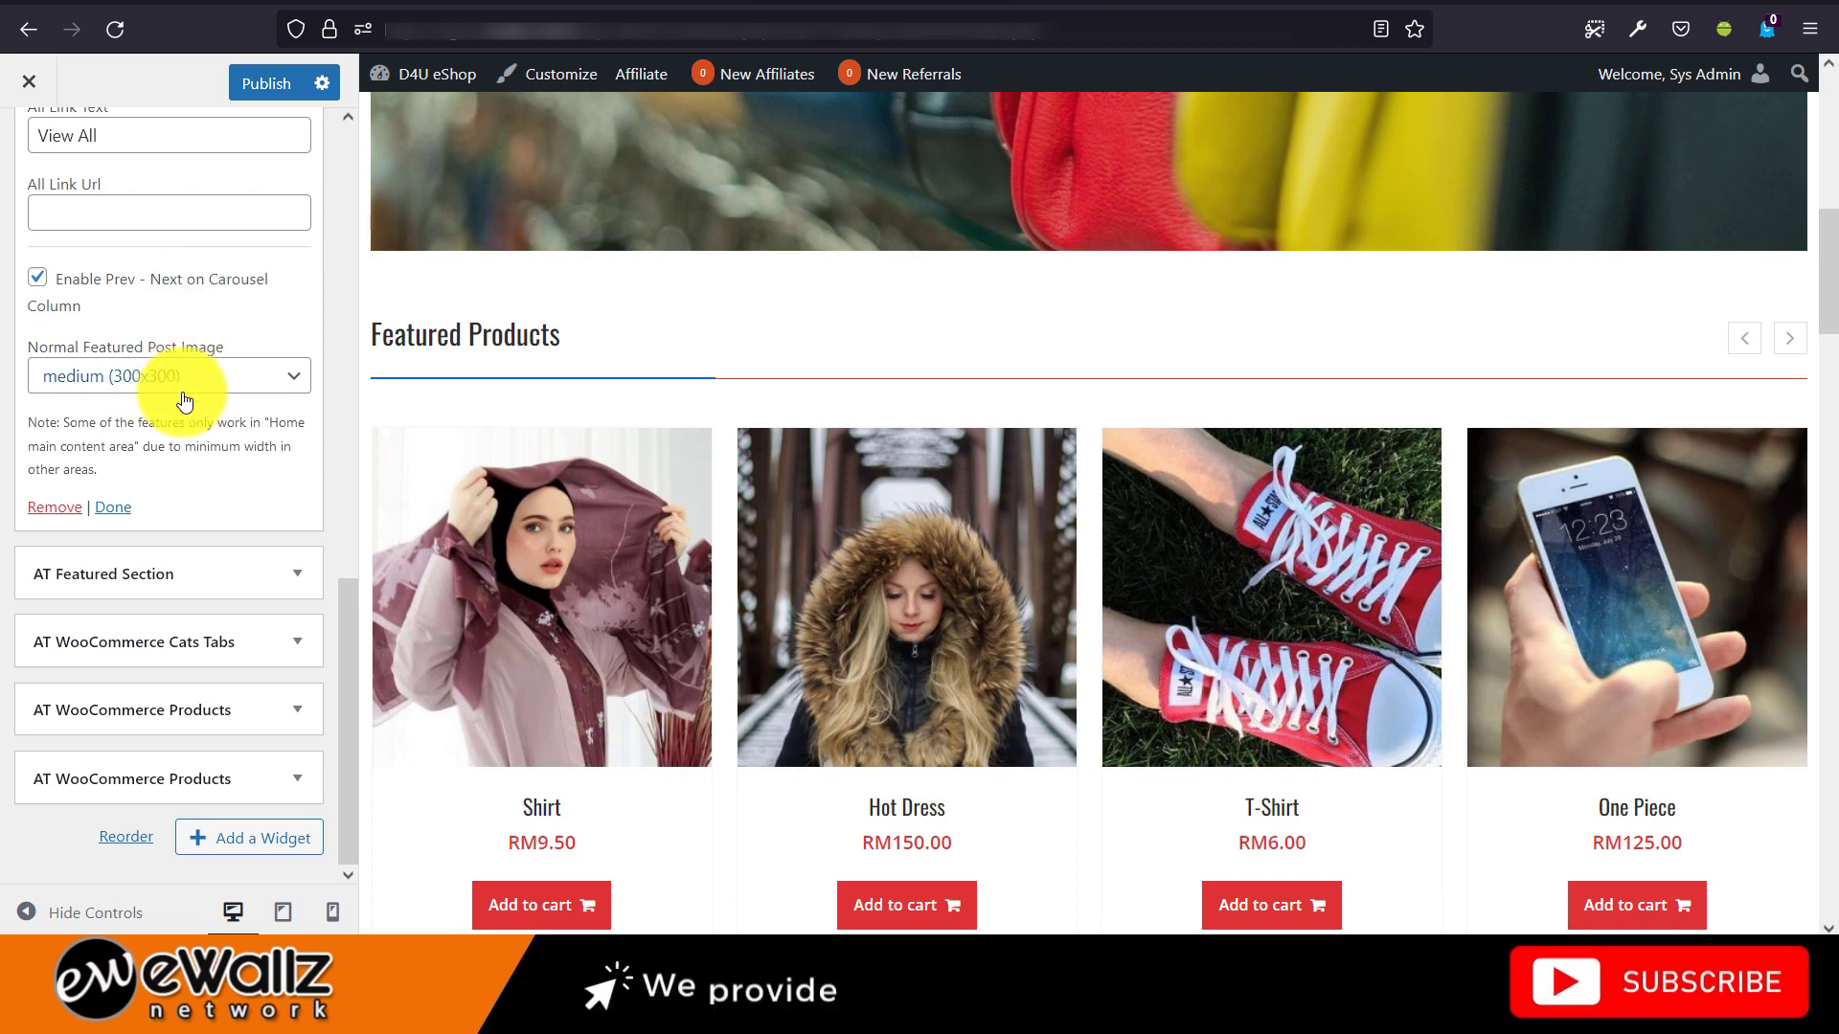
# Expand the AT Featured Section widget and review its feature page choices, button texts and button URLs against the preview banners.
pyautogui.scroll(-5, 504, 410)
pyautogui.scroll(-1, 505, 418)
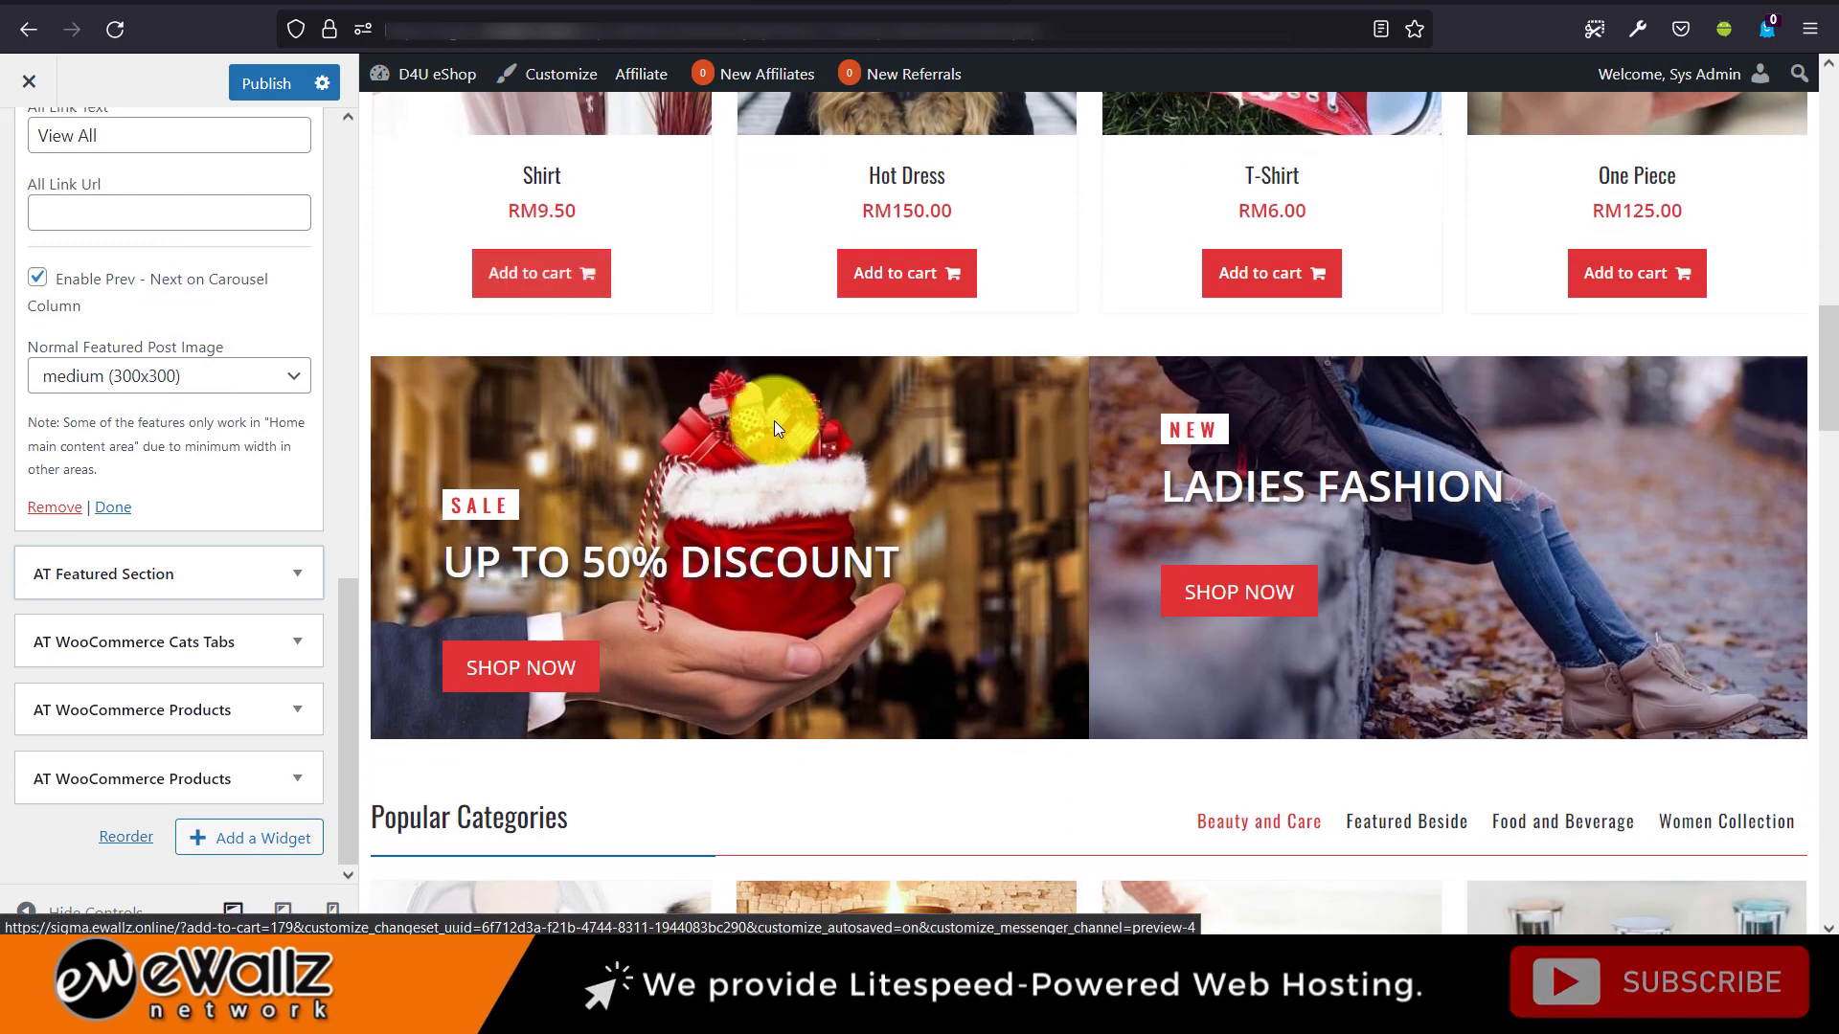
pyautogui.click(307, 574)
pyautogui.scroll(3, 222, 523)
pyautogui.scroll(-3, 222, 523)
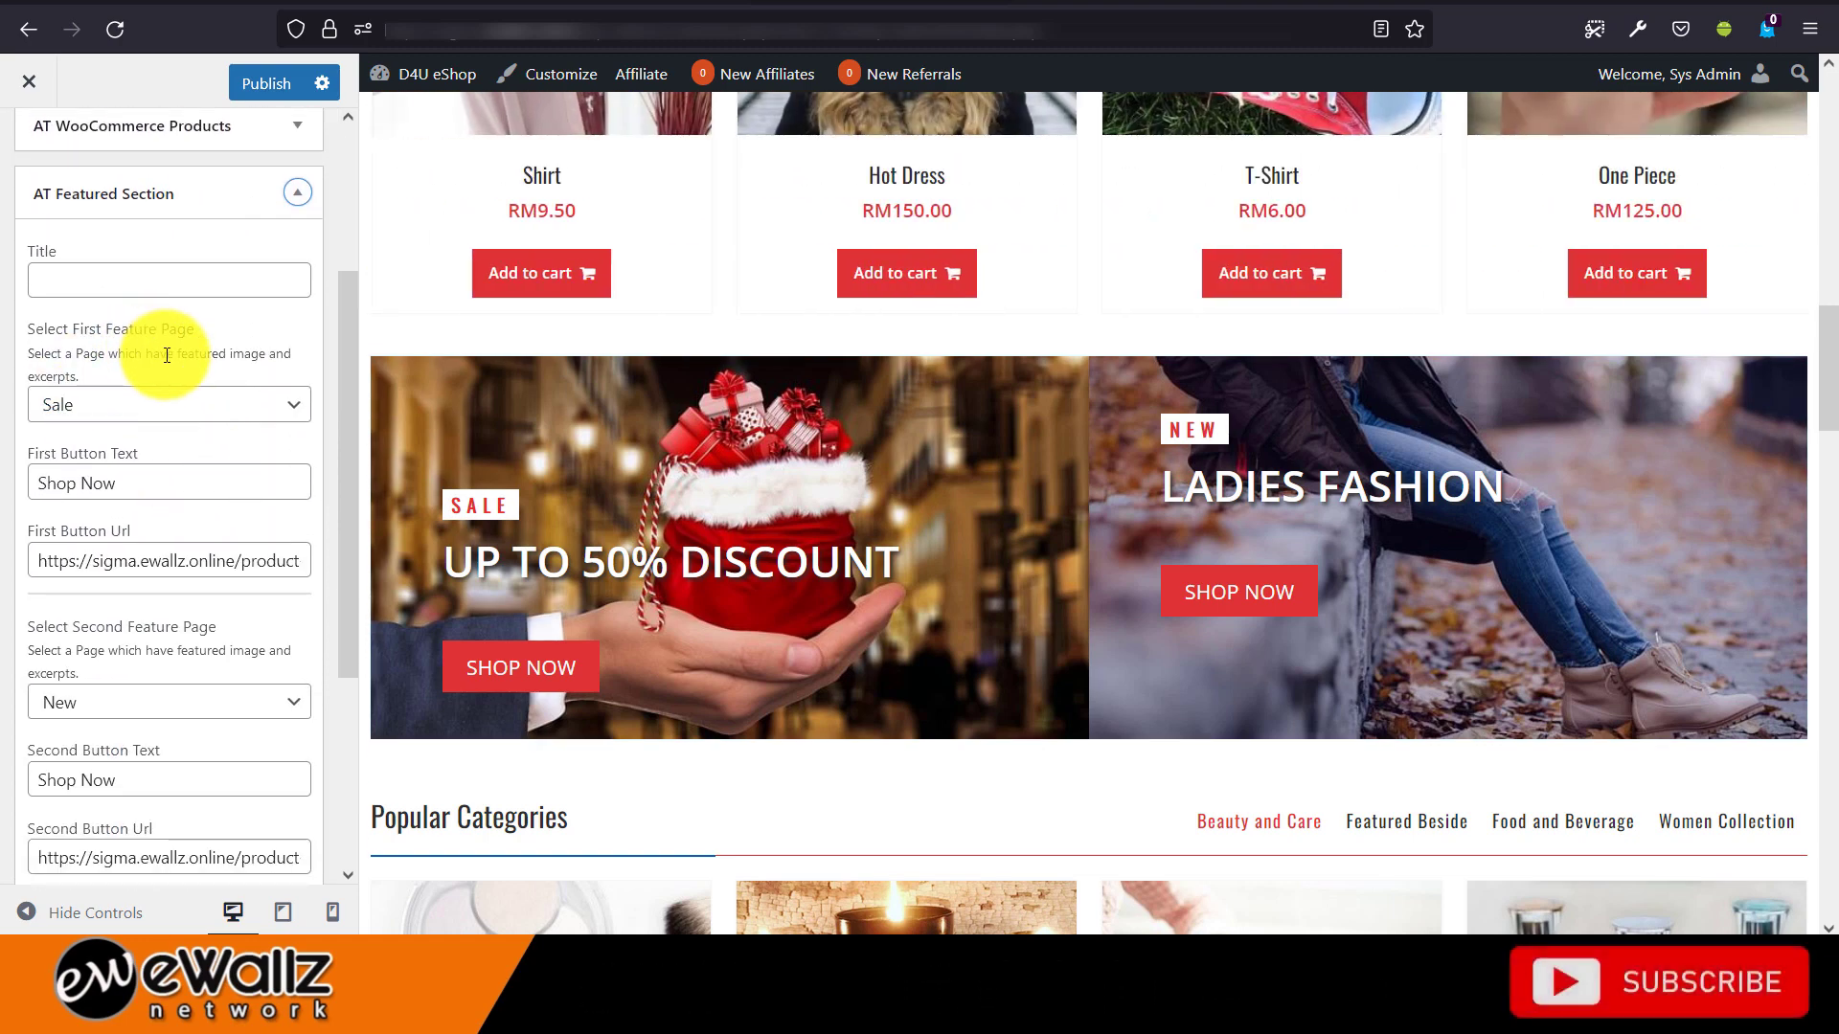
pyautogui.click(290, 412)
pyautogui.click(268, 406)
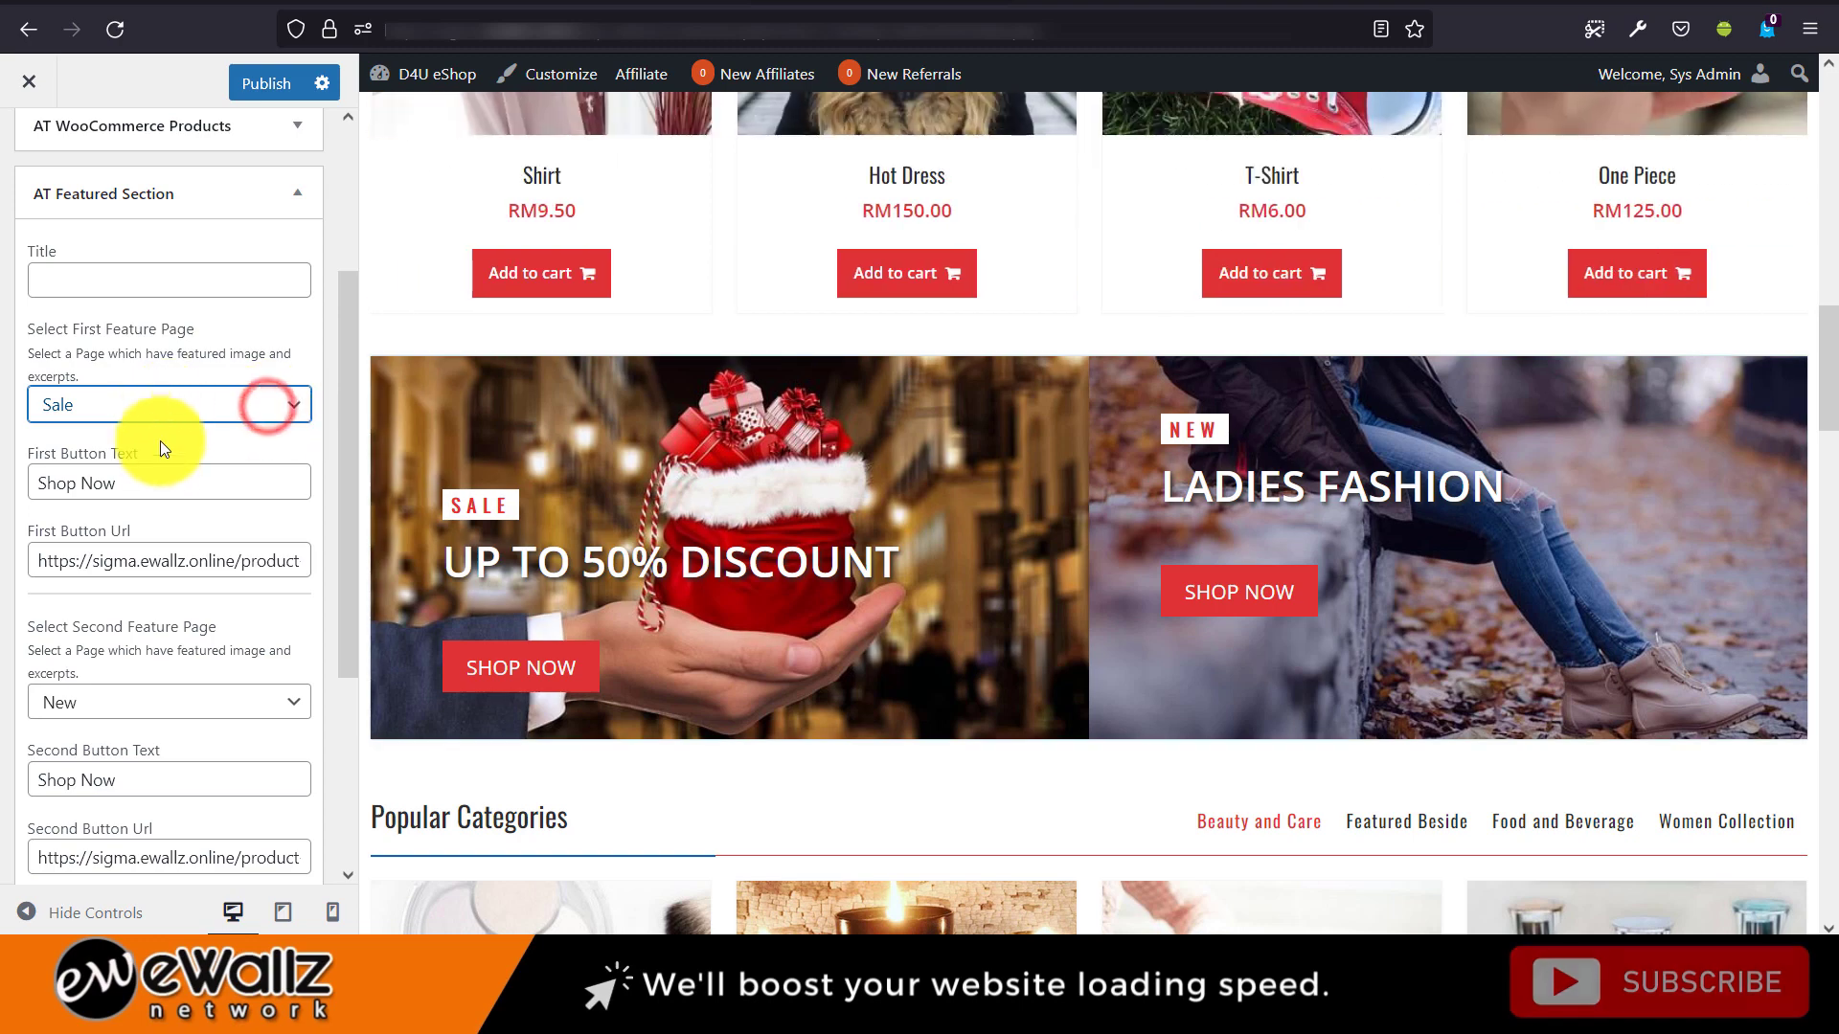
pyautogui.scroll(-2, 161, 479)
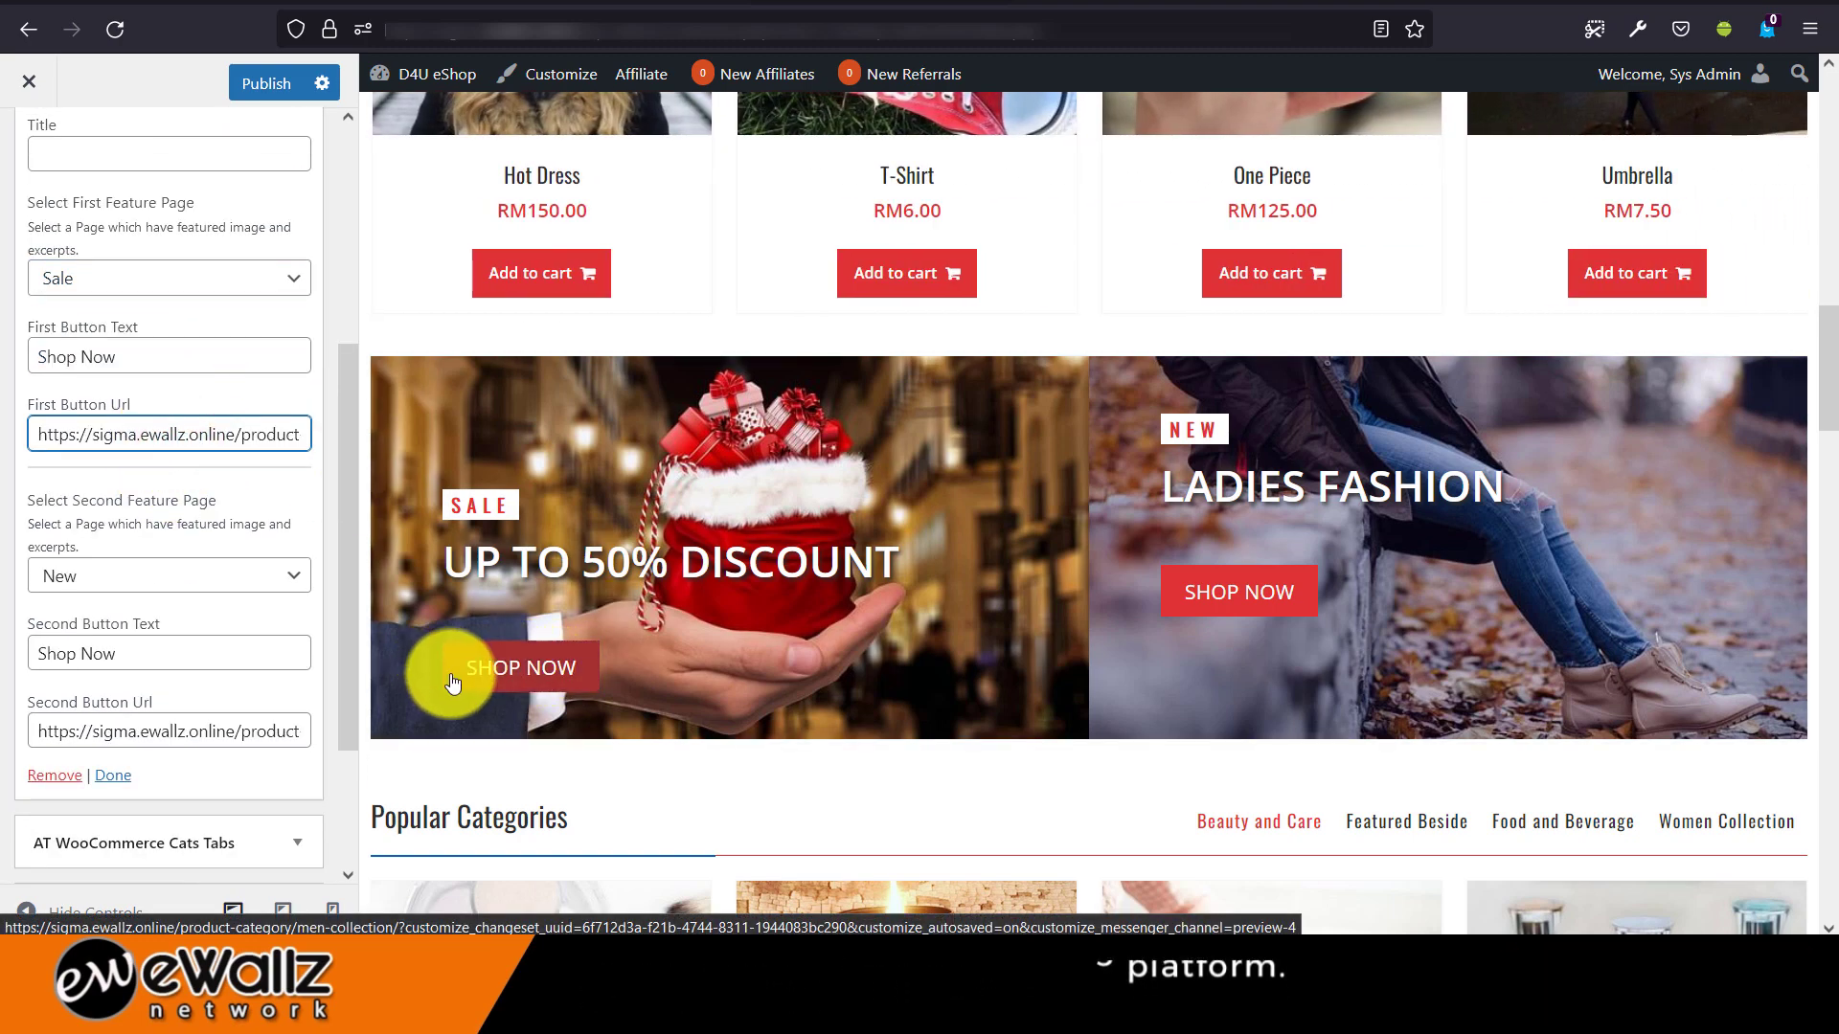
# Switch to the WordPress admin tab, list all pages and open the Sale page for editing.
pyautogui.click(1101, 5)
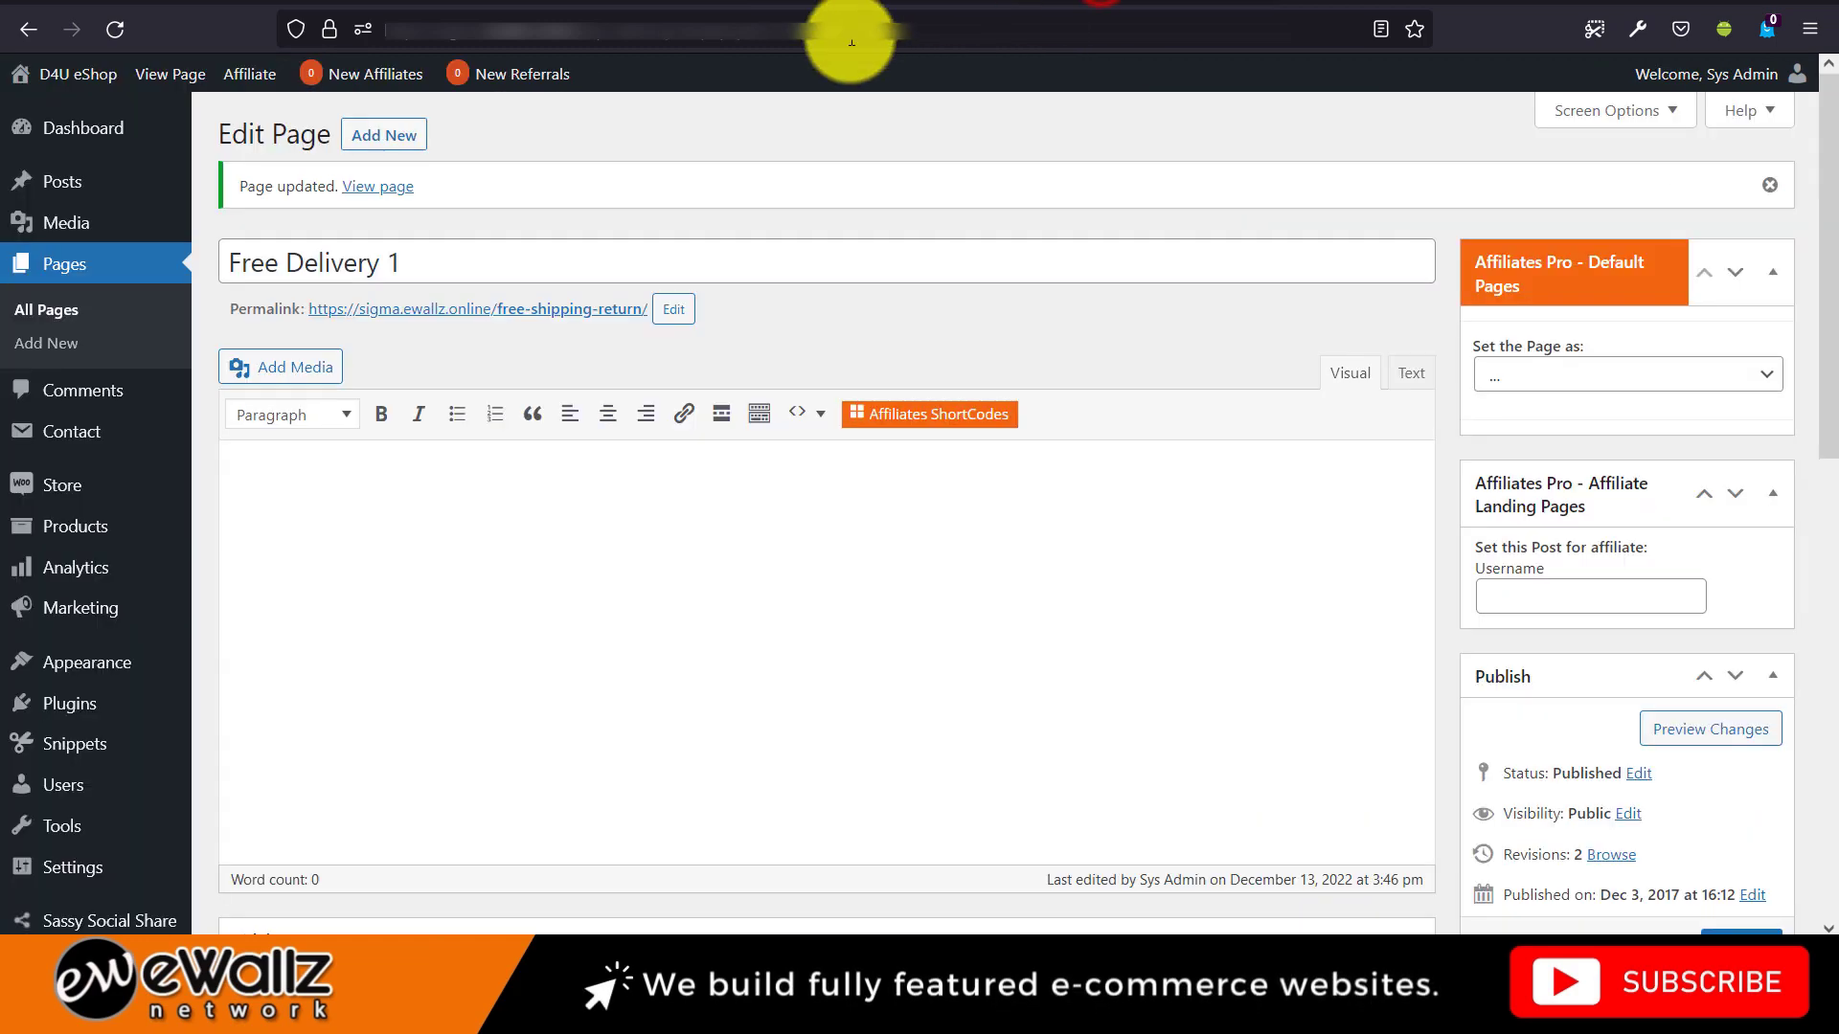
pyautogui.click(59, 322)
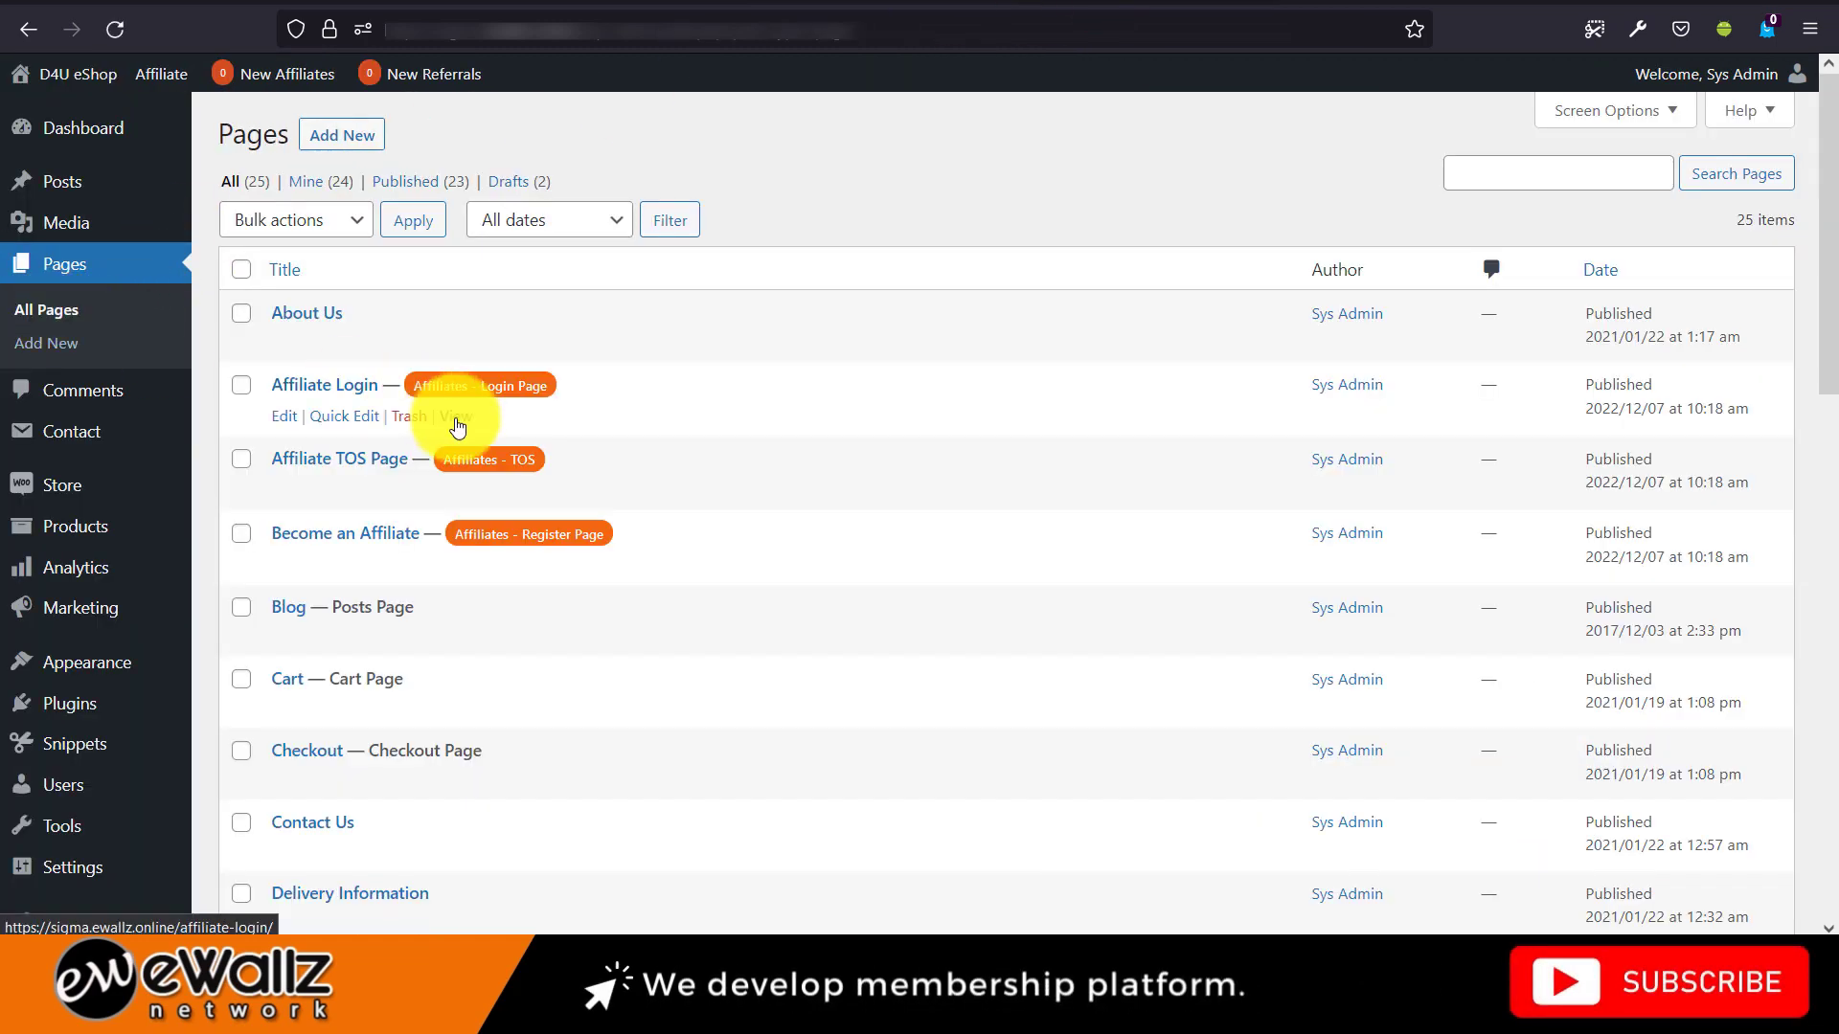
pyautogui.scroll(-10, 457, 428)
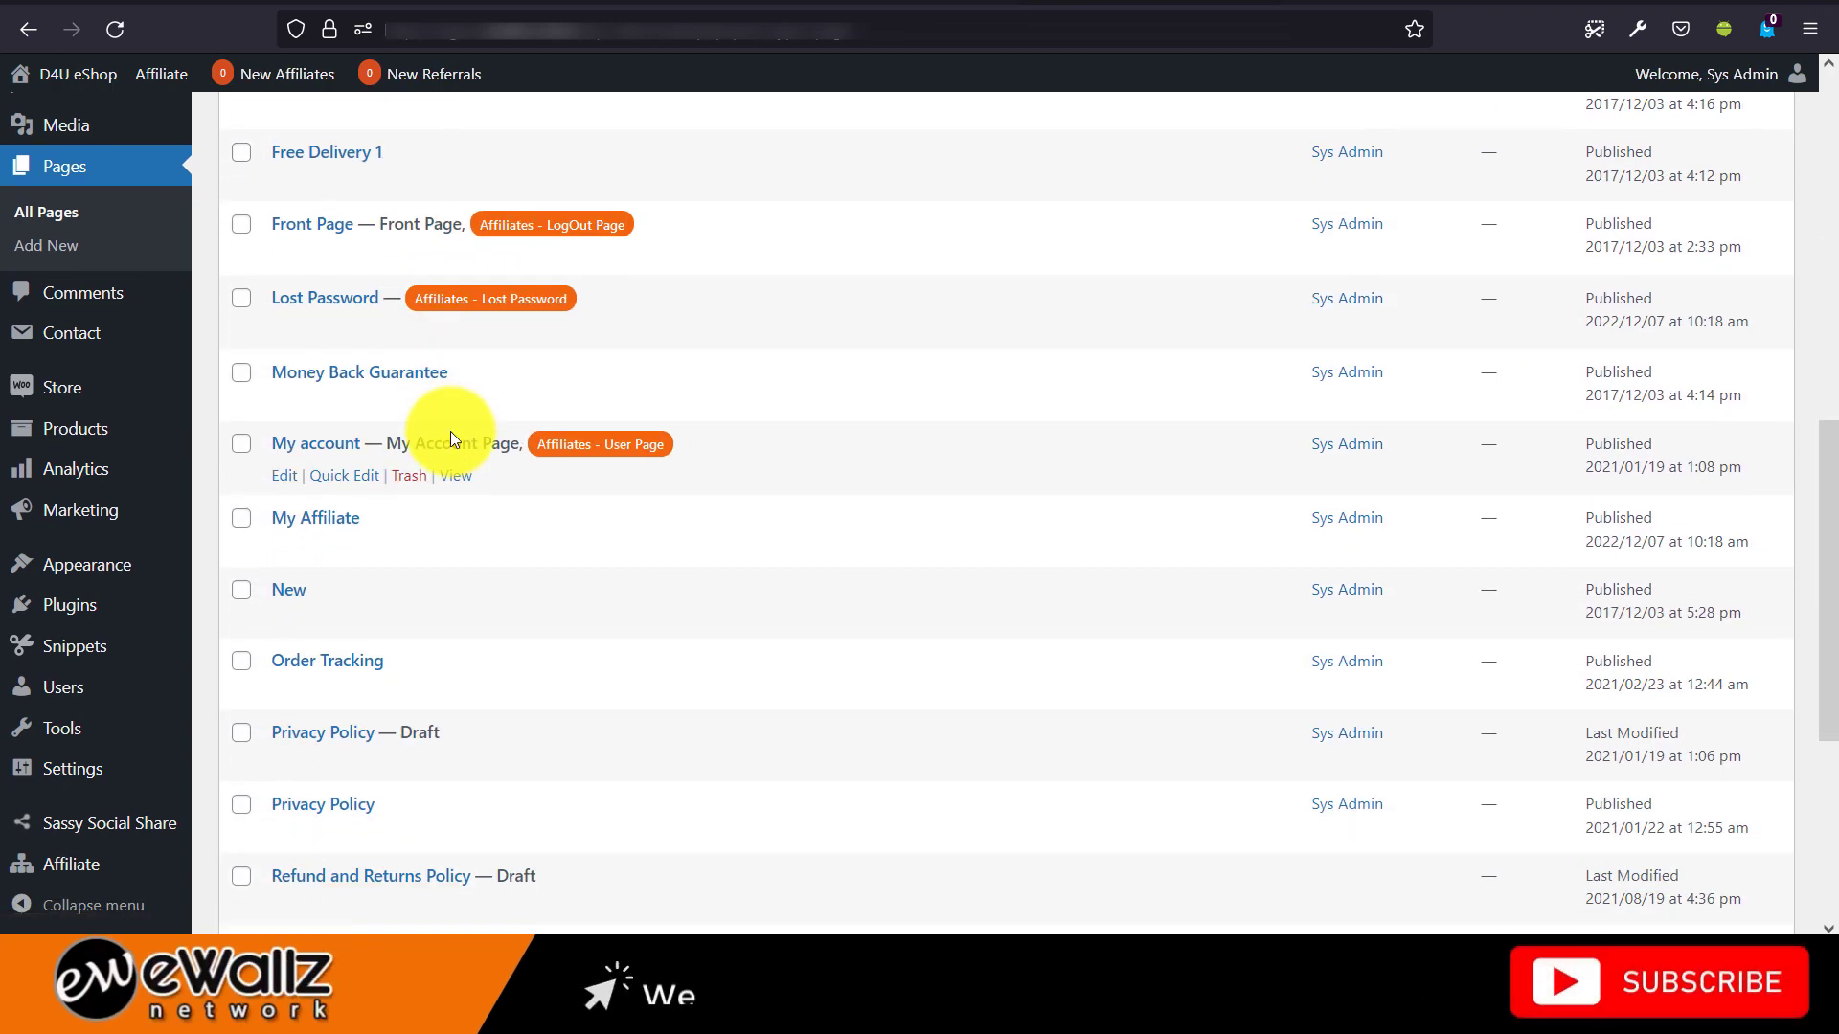
pyautogui.scroll(-4, 452, 431)
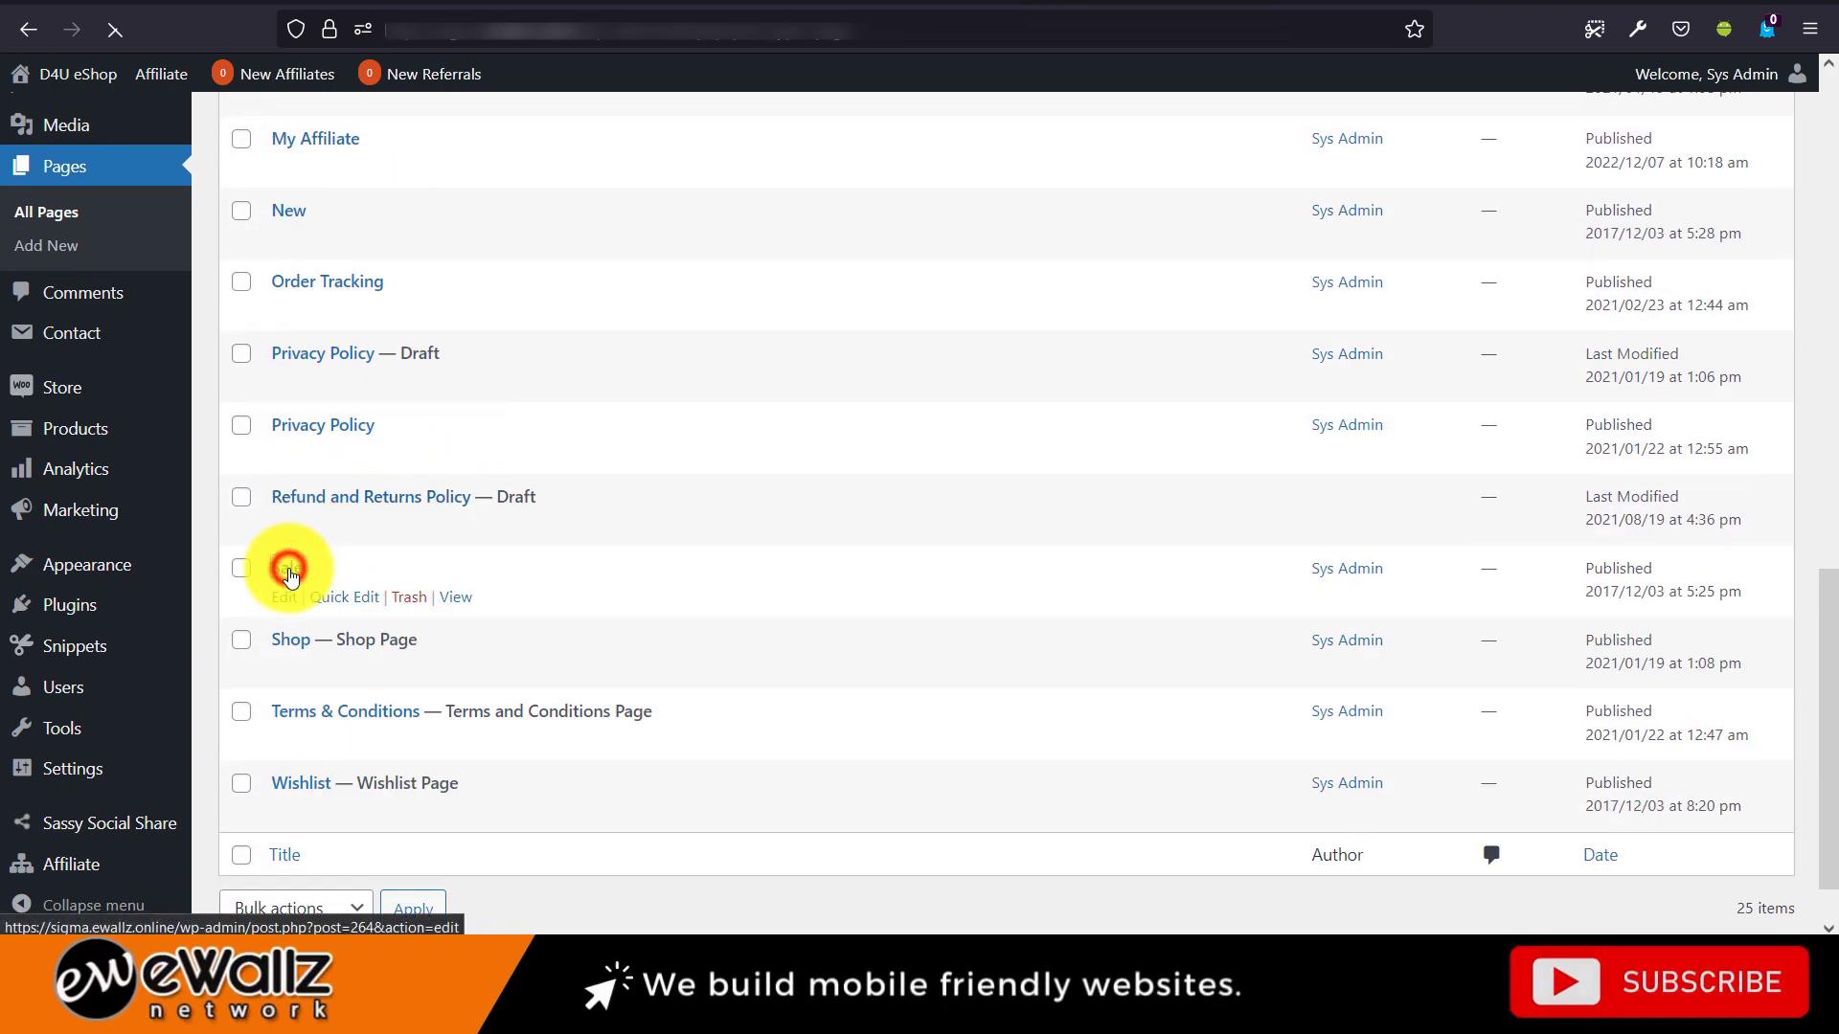
pyautogui.click(289, 570)
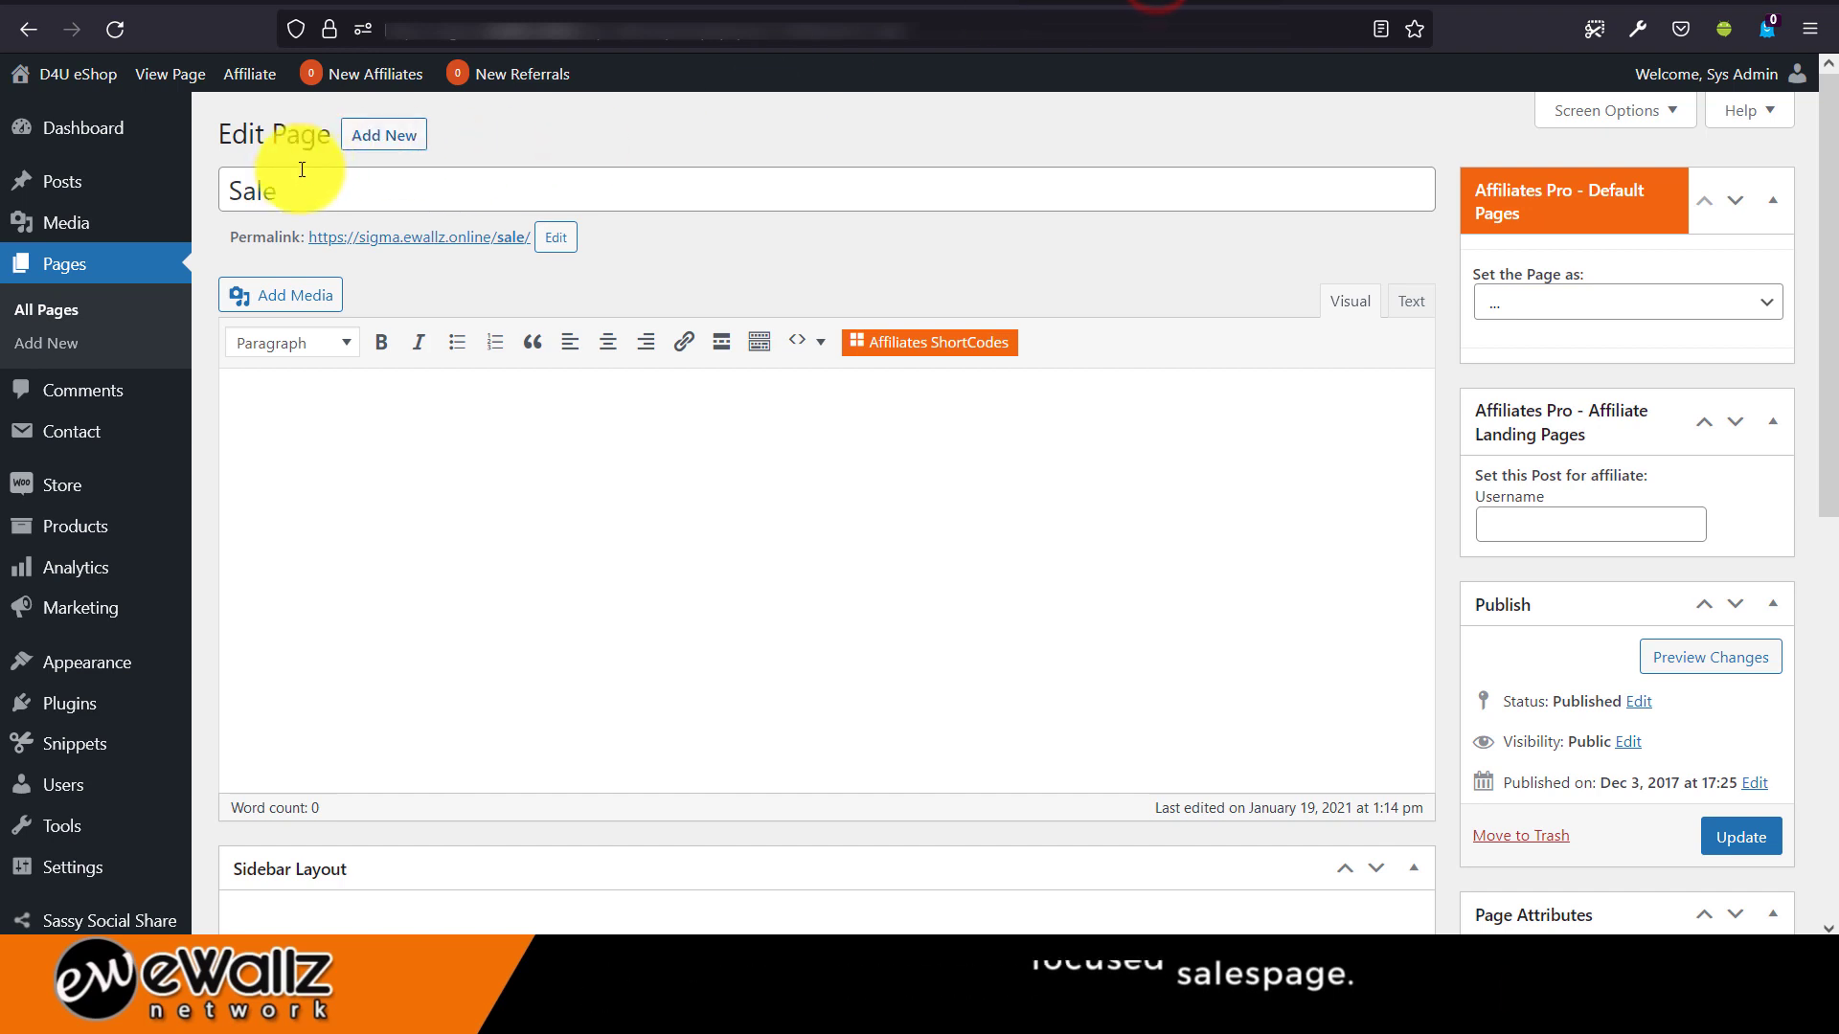
# Add the word "Promo" to the page title and delete the word "Sale" from it.
pyautogui.click(361, 181)
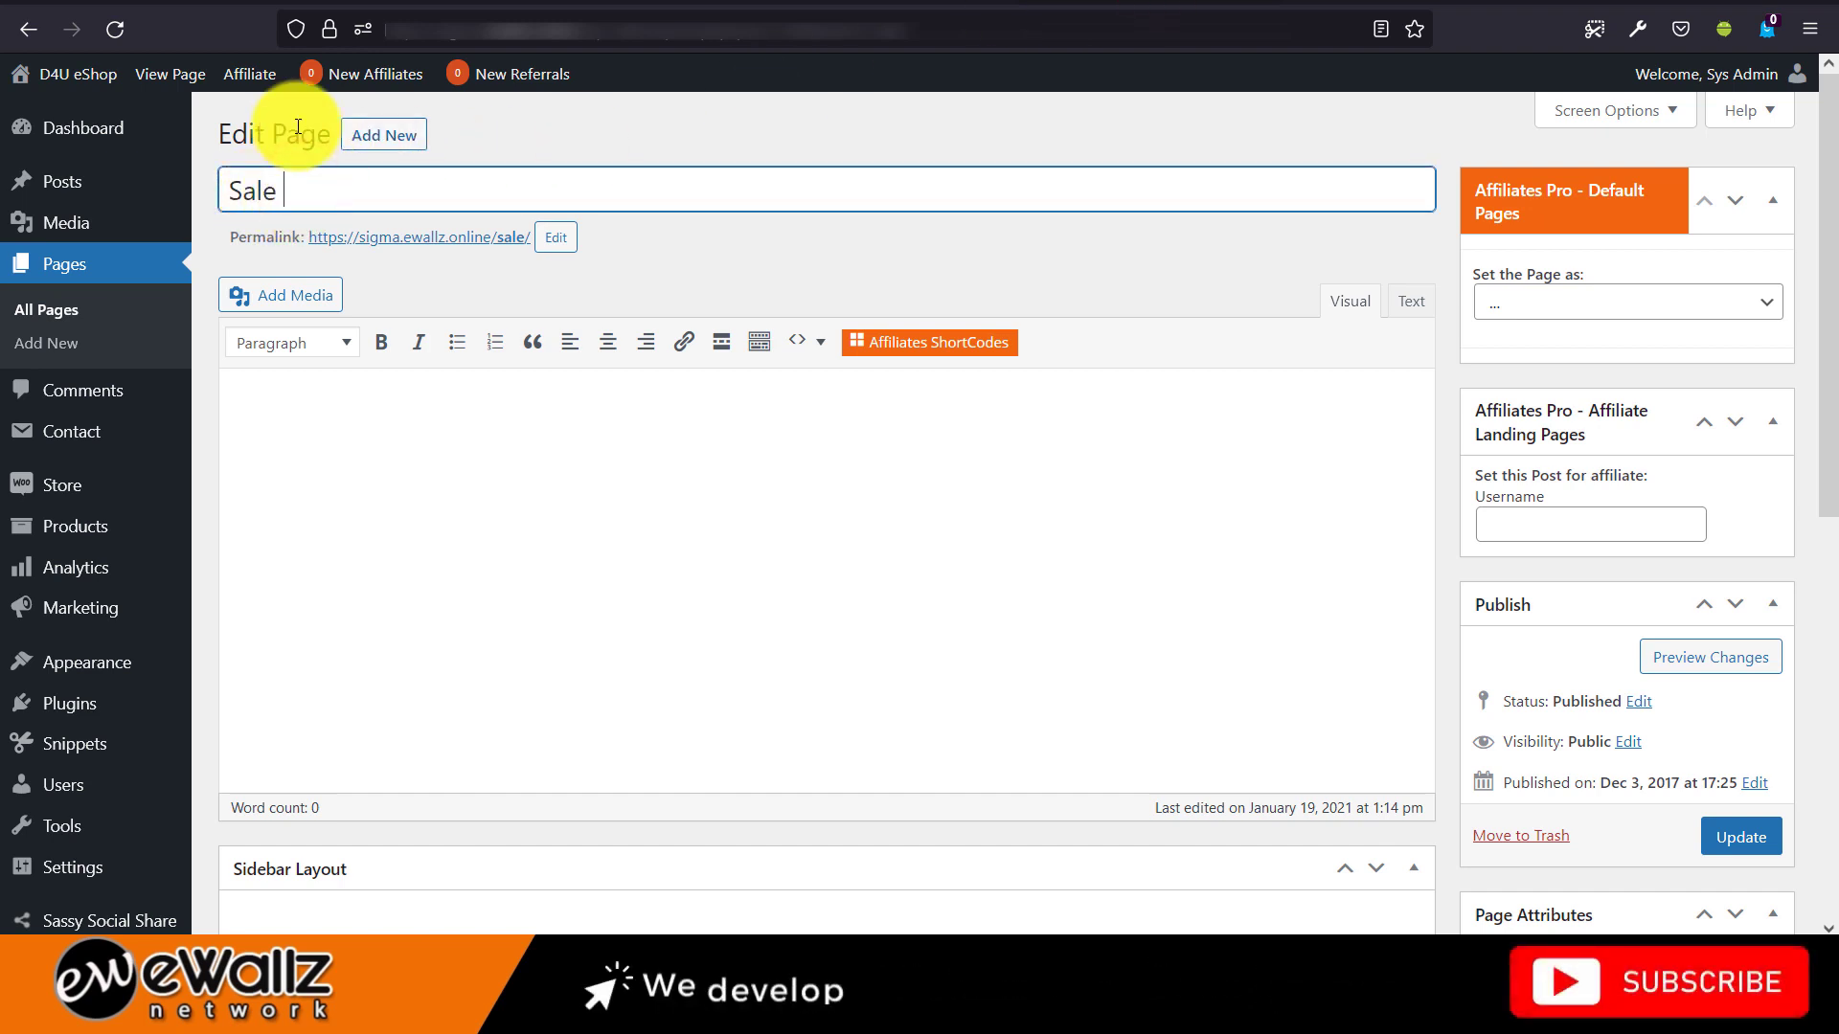
pyautogui.write('Pormo')
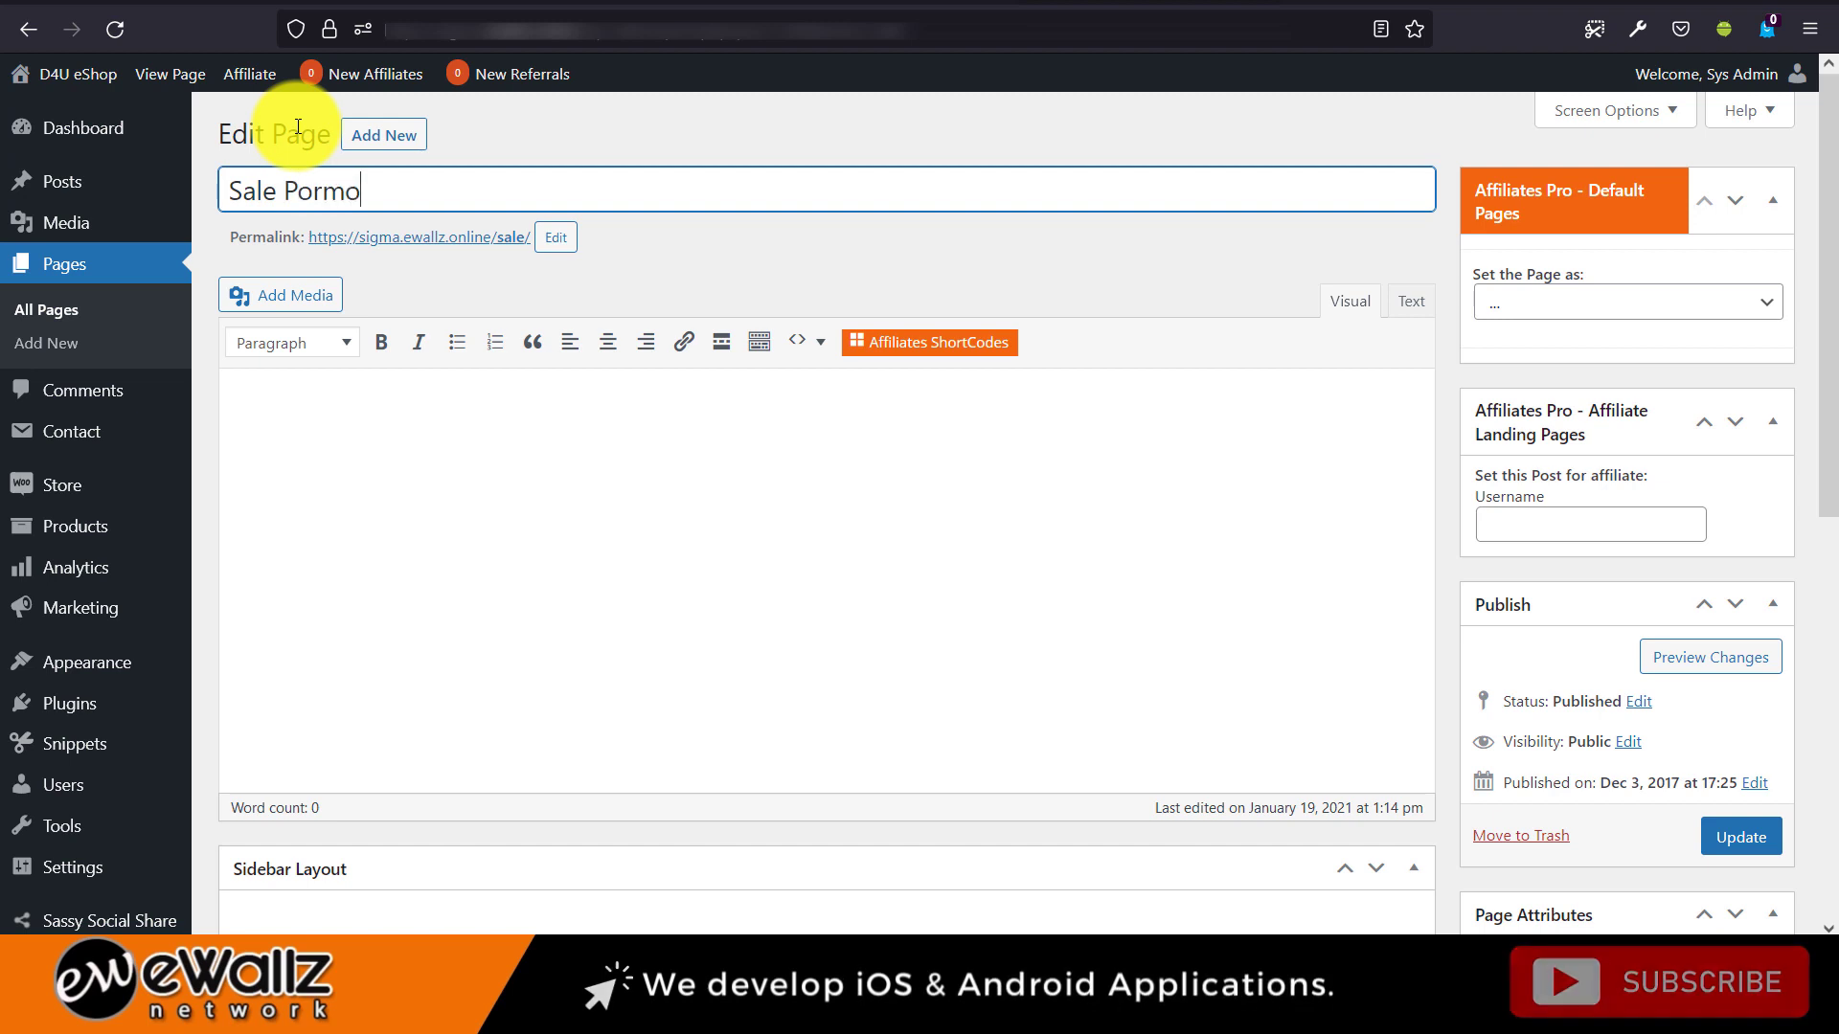
pyautogui.press('BackSpace')
pyautogui.press('BackSpace')
pyautogui.press('BackSpace')
pyautogui.press('BackSpace')
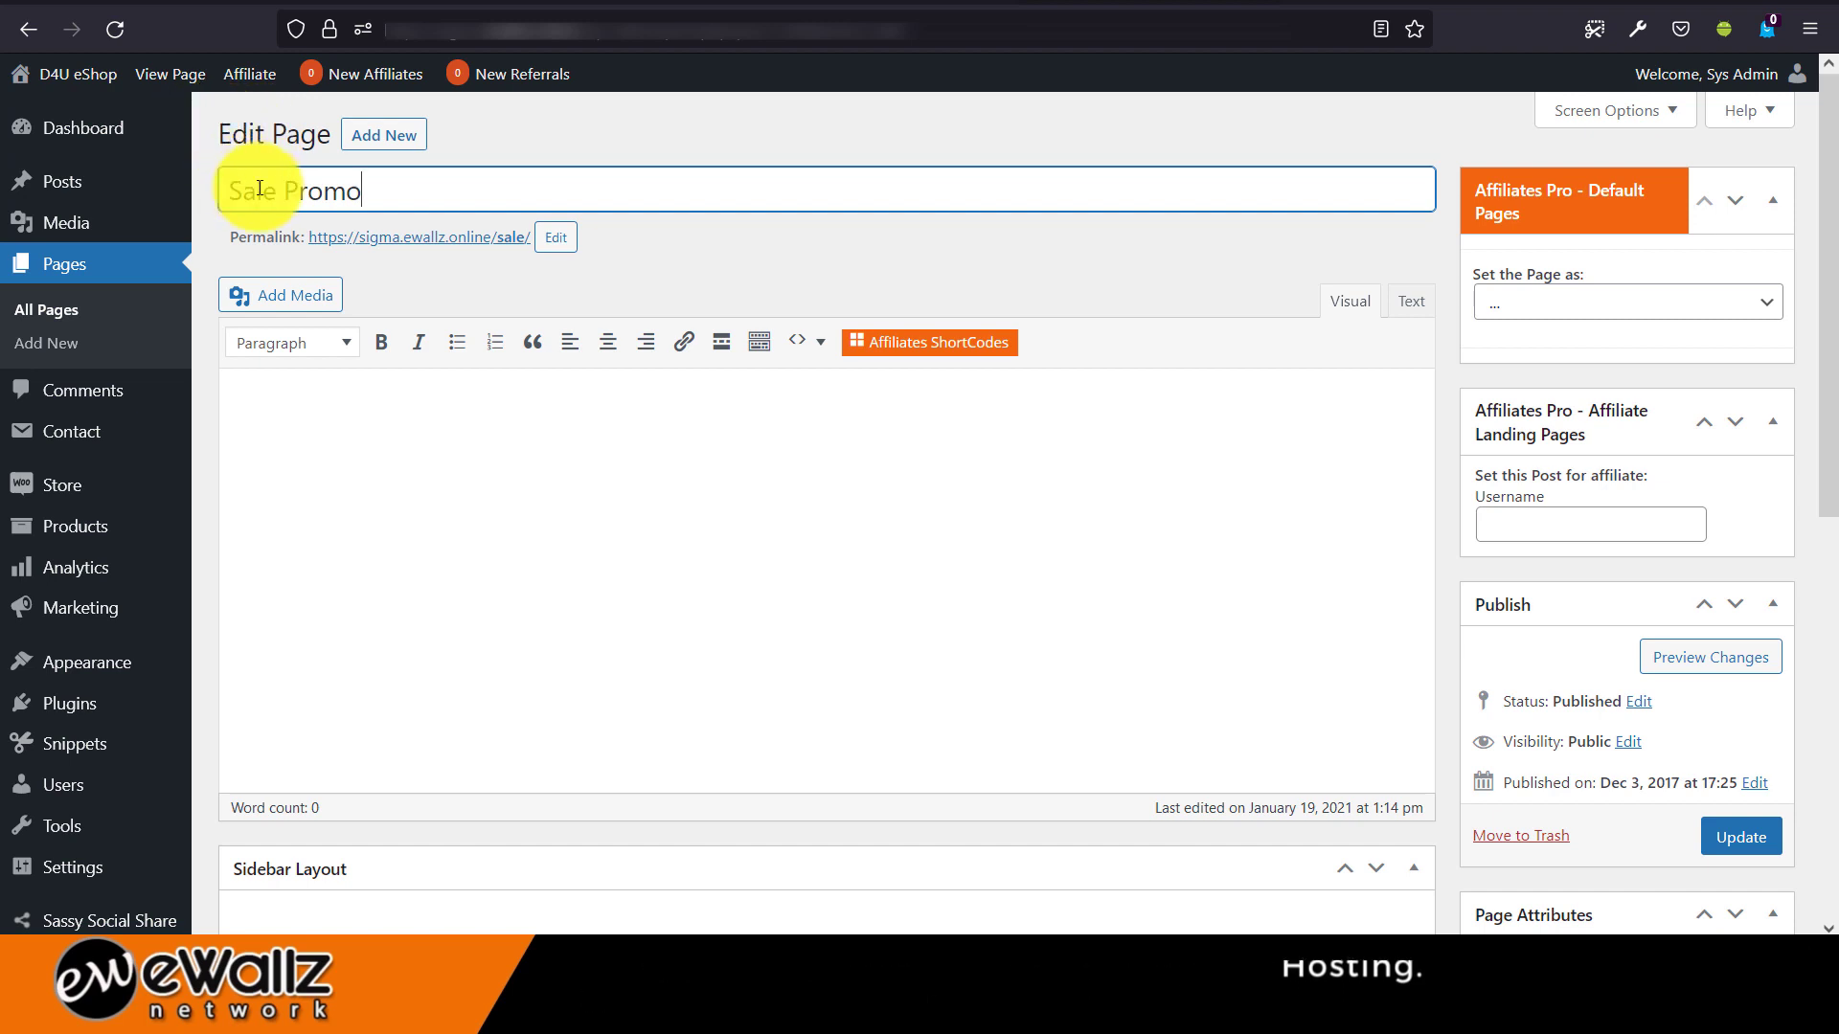
pyautogui.moveTo(284, 191); pyautogui.dragTo(224, 191)
pyautogui.press('BackSpace')
pyautogui.click(332, 185)
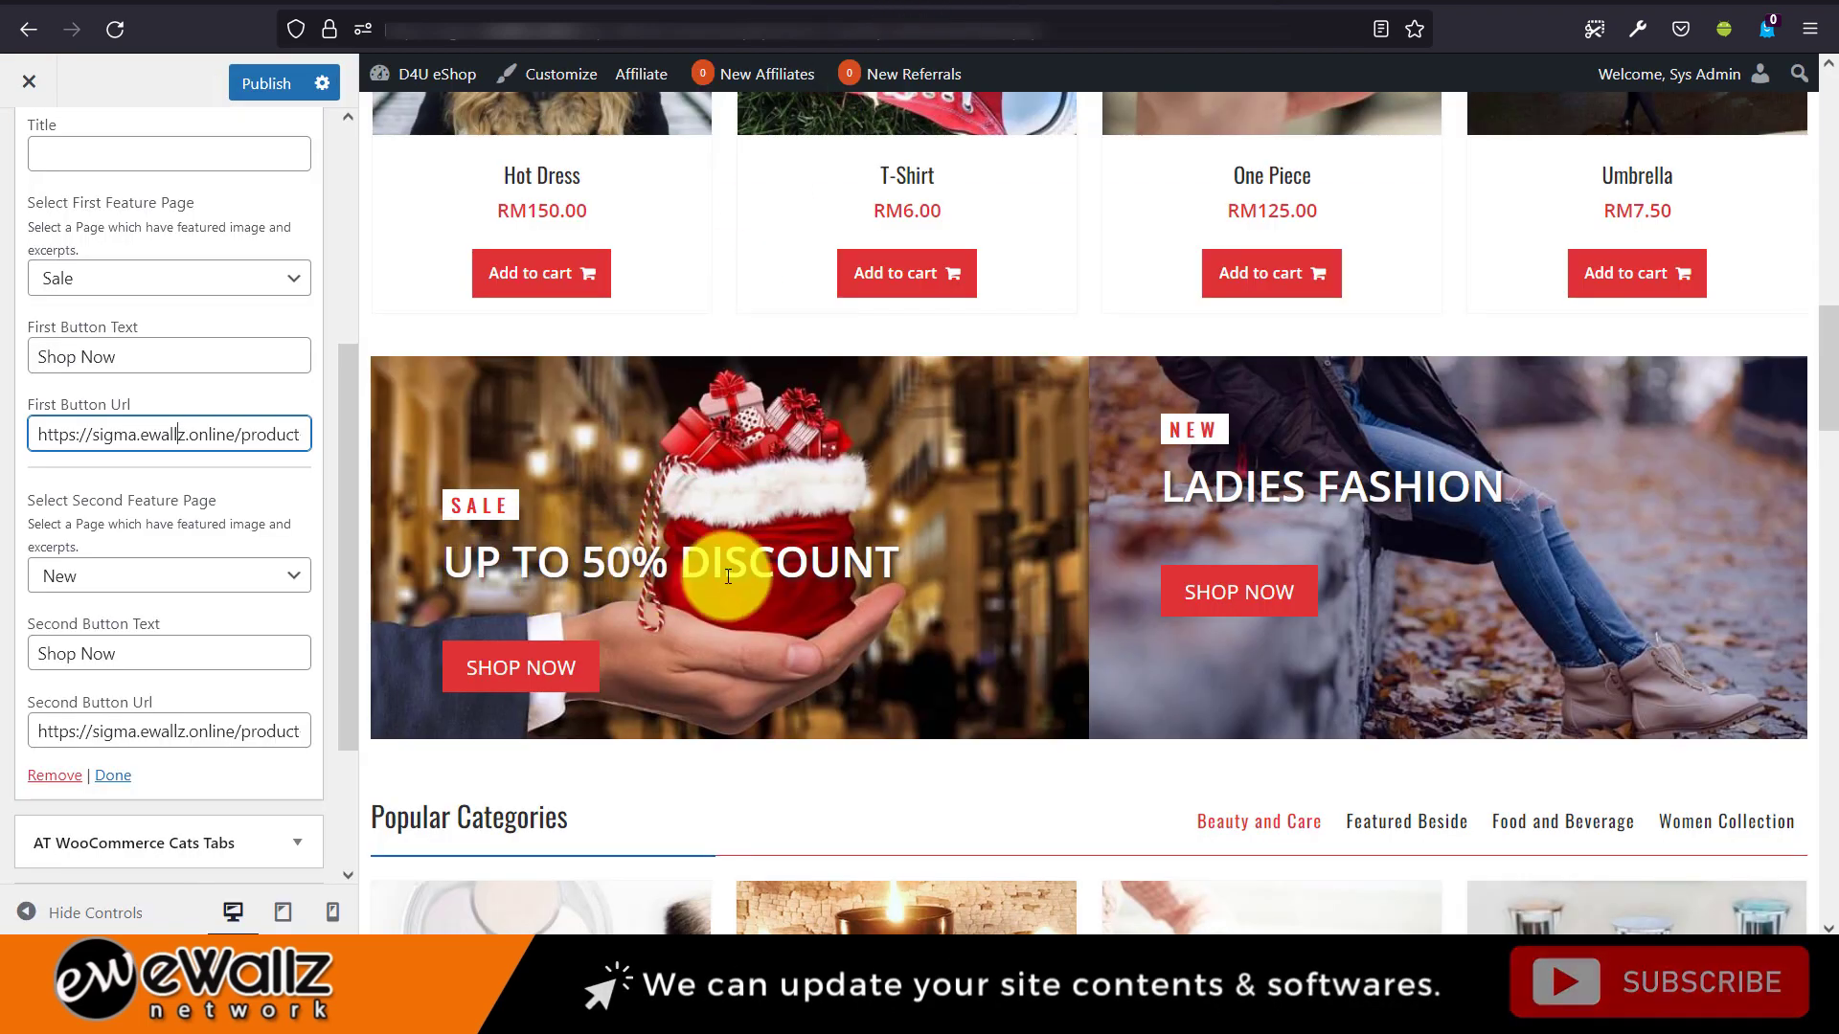
# Return to the Sale page editor and change the page's excerpt to "Up to 30% Discount".
pyautogui.click(1122, 8)
pyautogui.scroll(-8, 1512, 449)
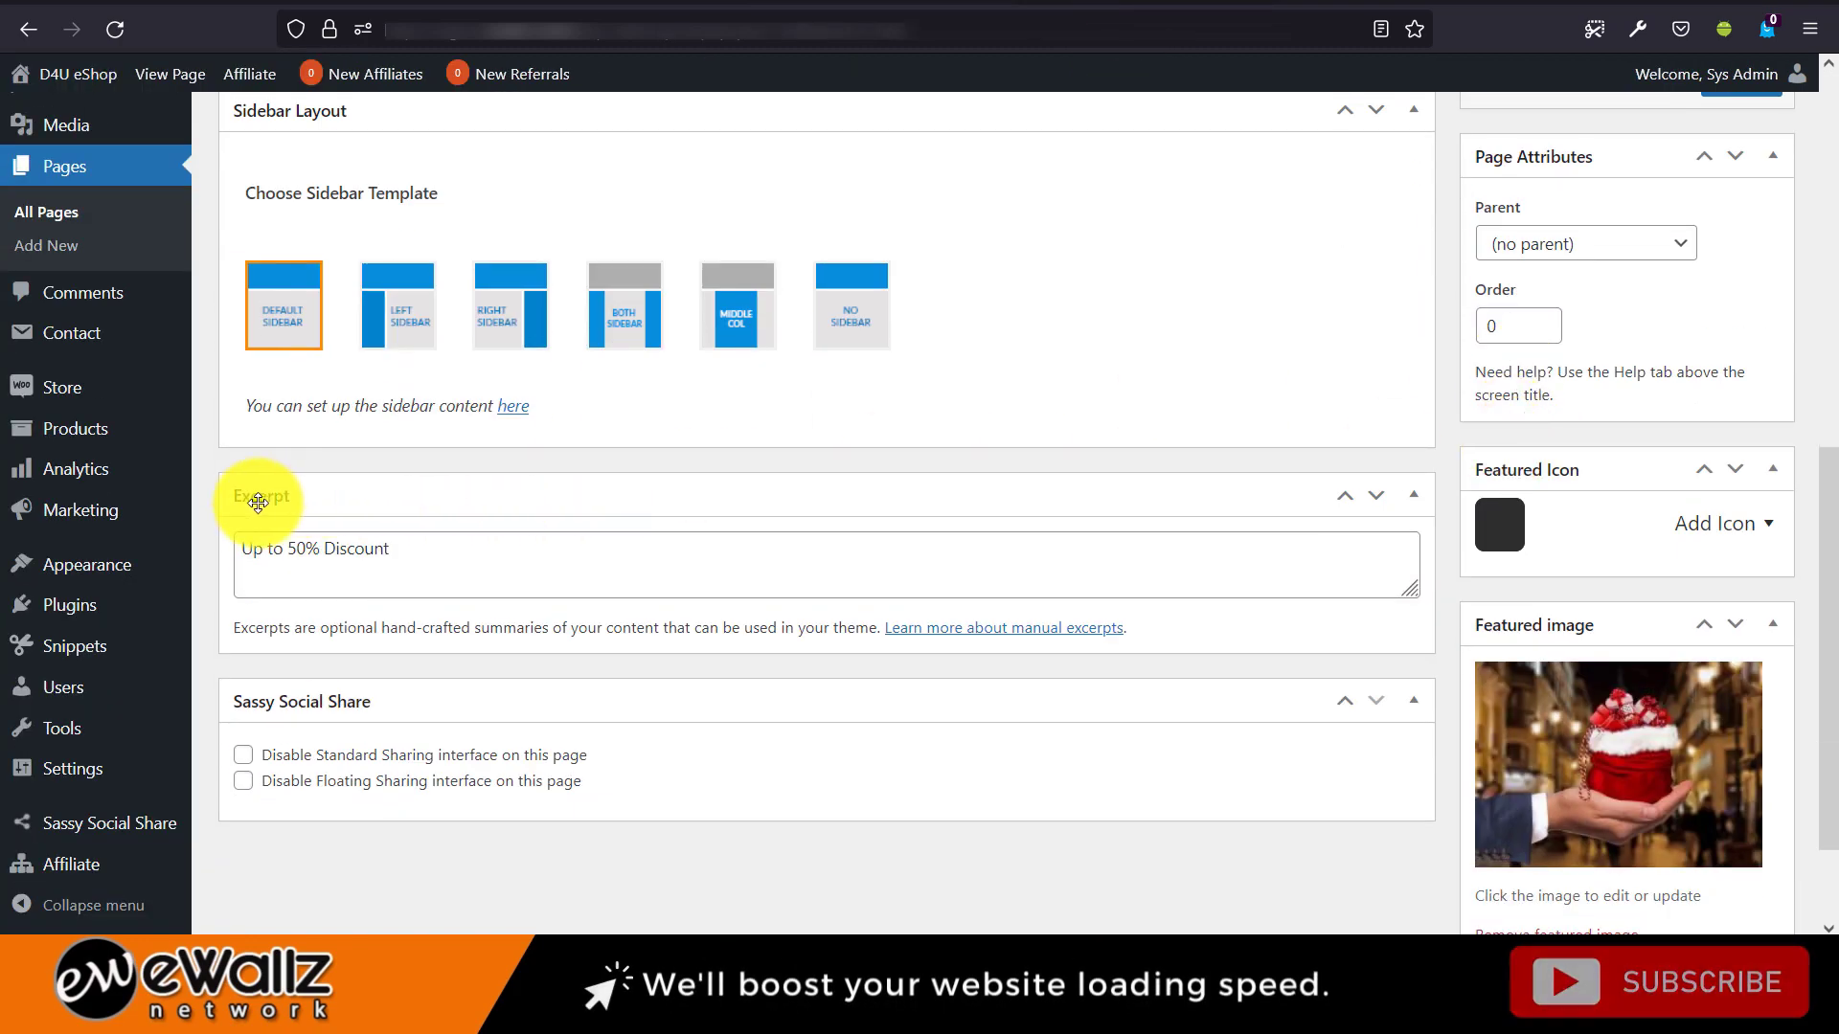
pyautogui.click(283, 547)
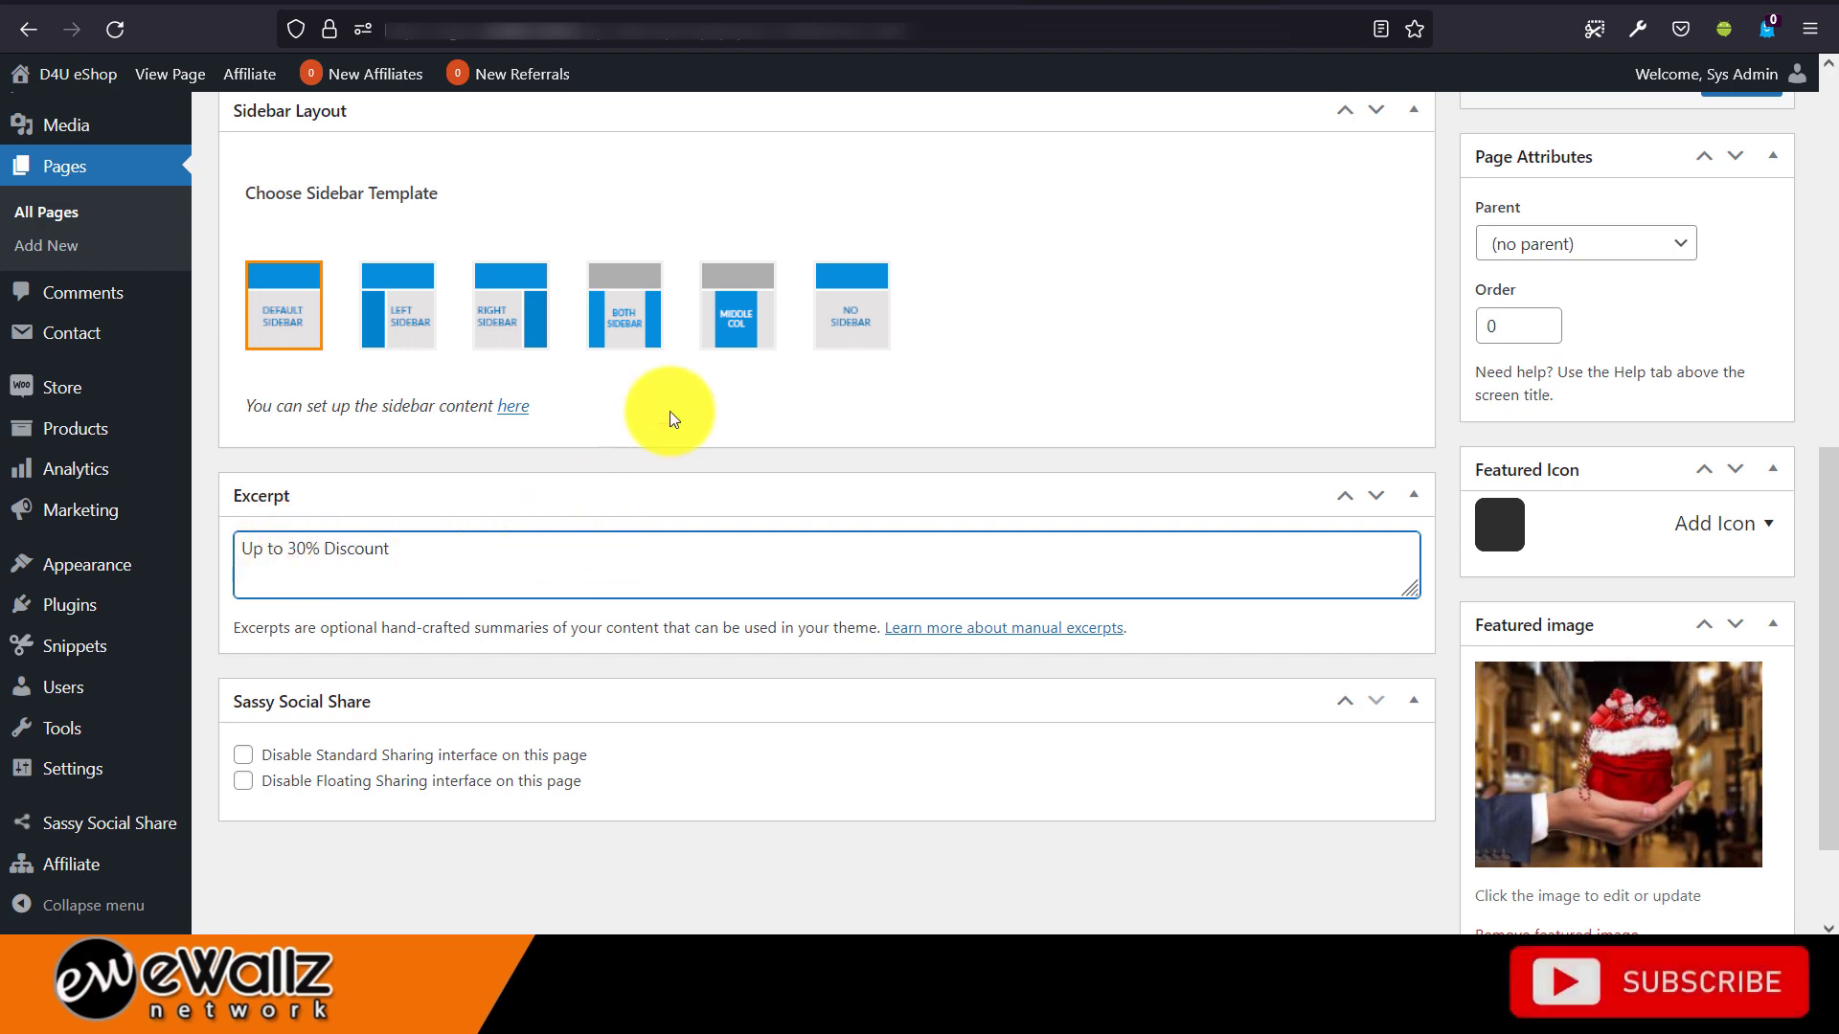
# Replace the Sale page's featured image with 1.jpg from the media library and update the page.
pyautogui.click(865, 5)
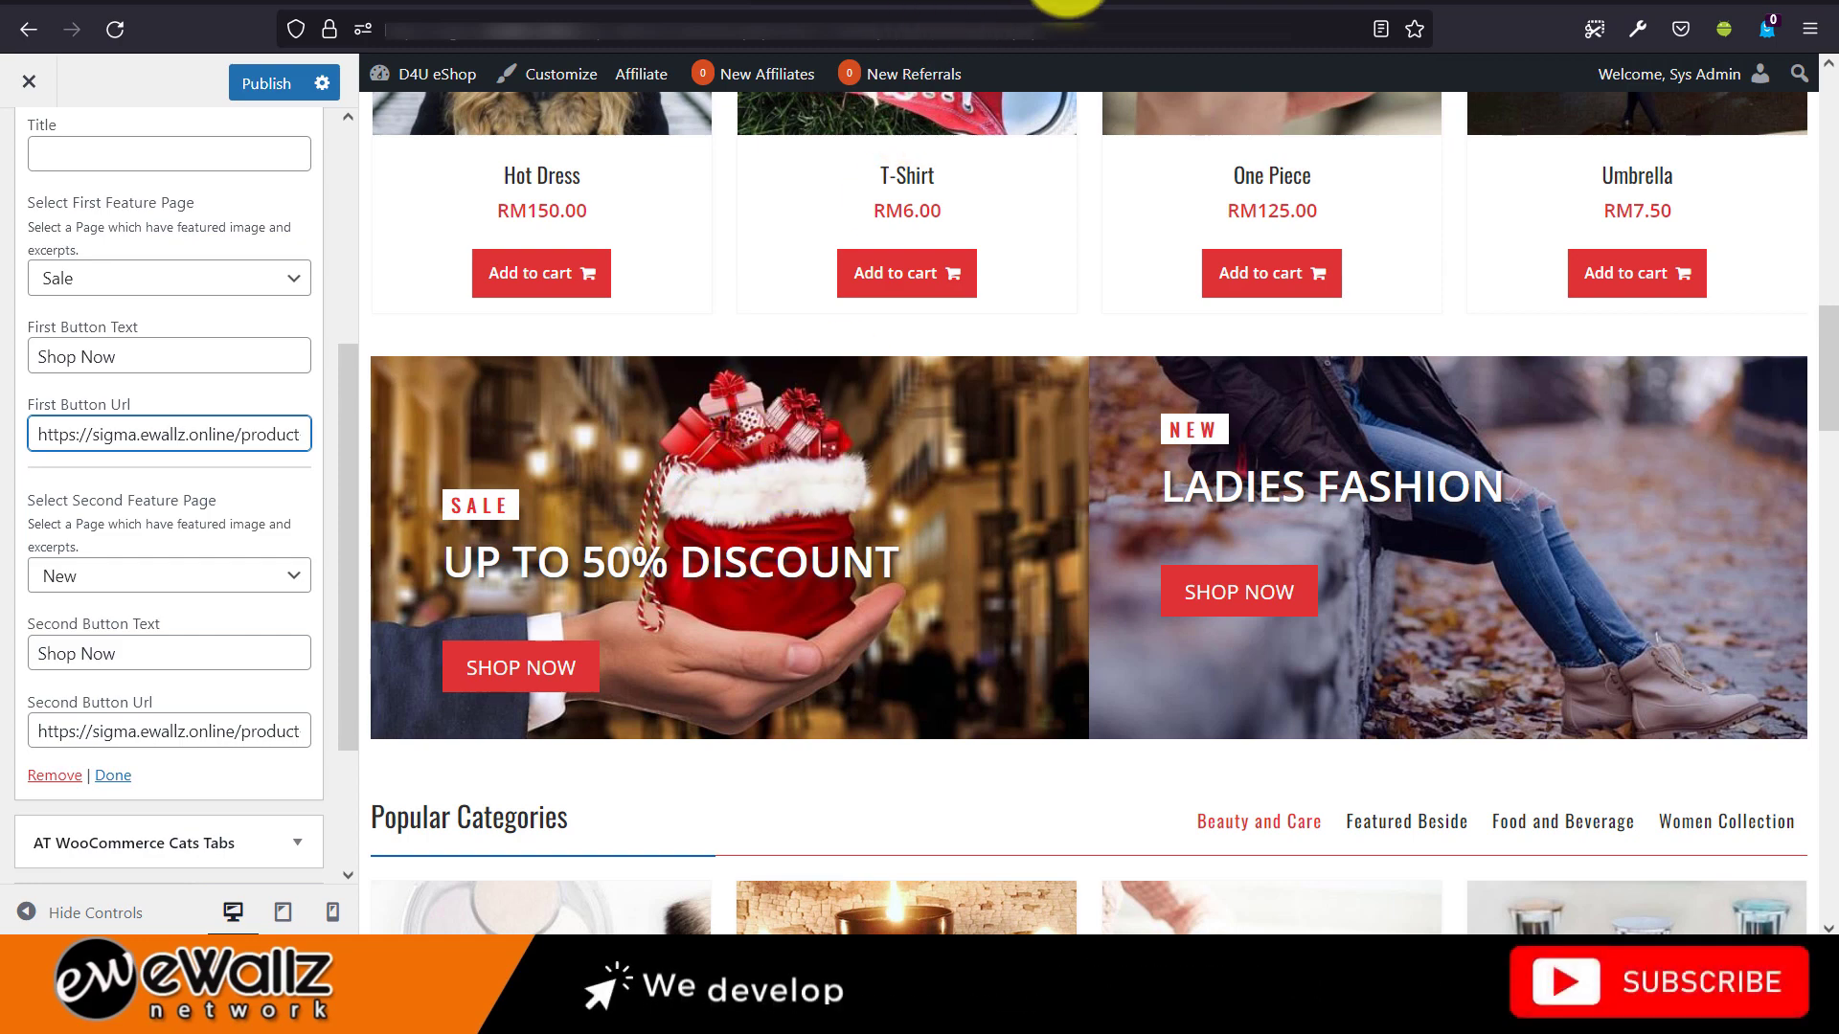
pyautogui.click(1091, 5)
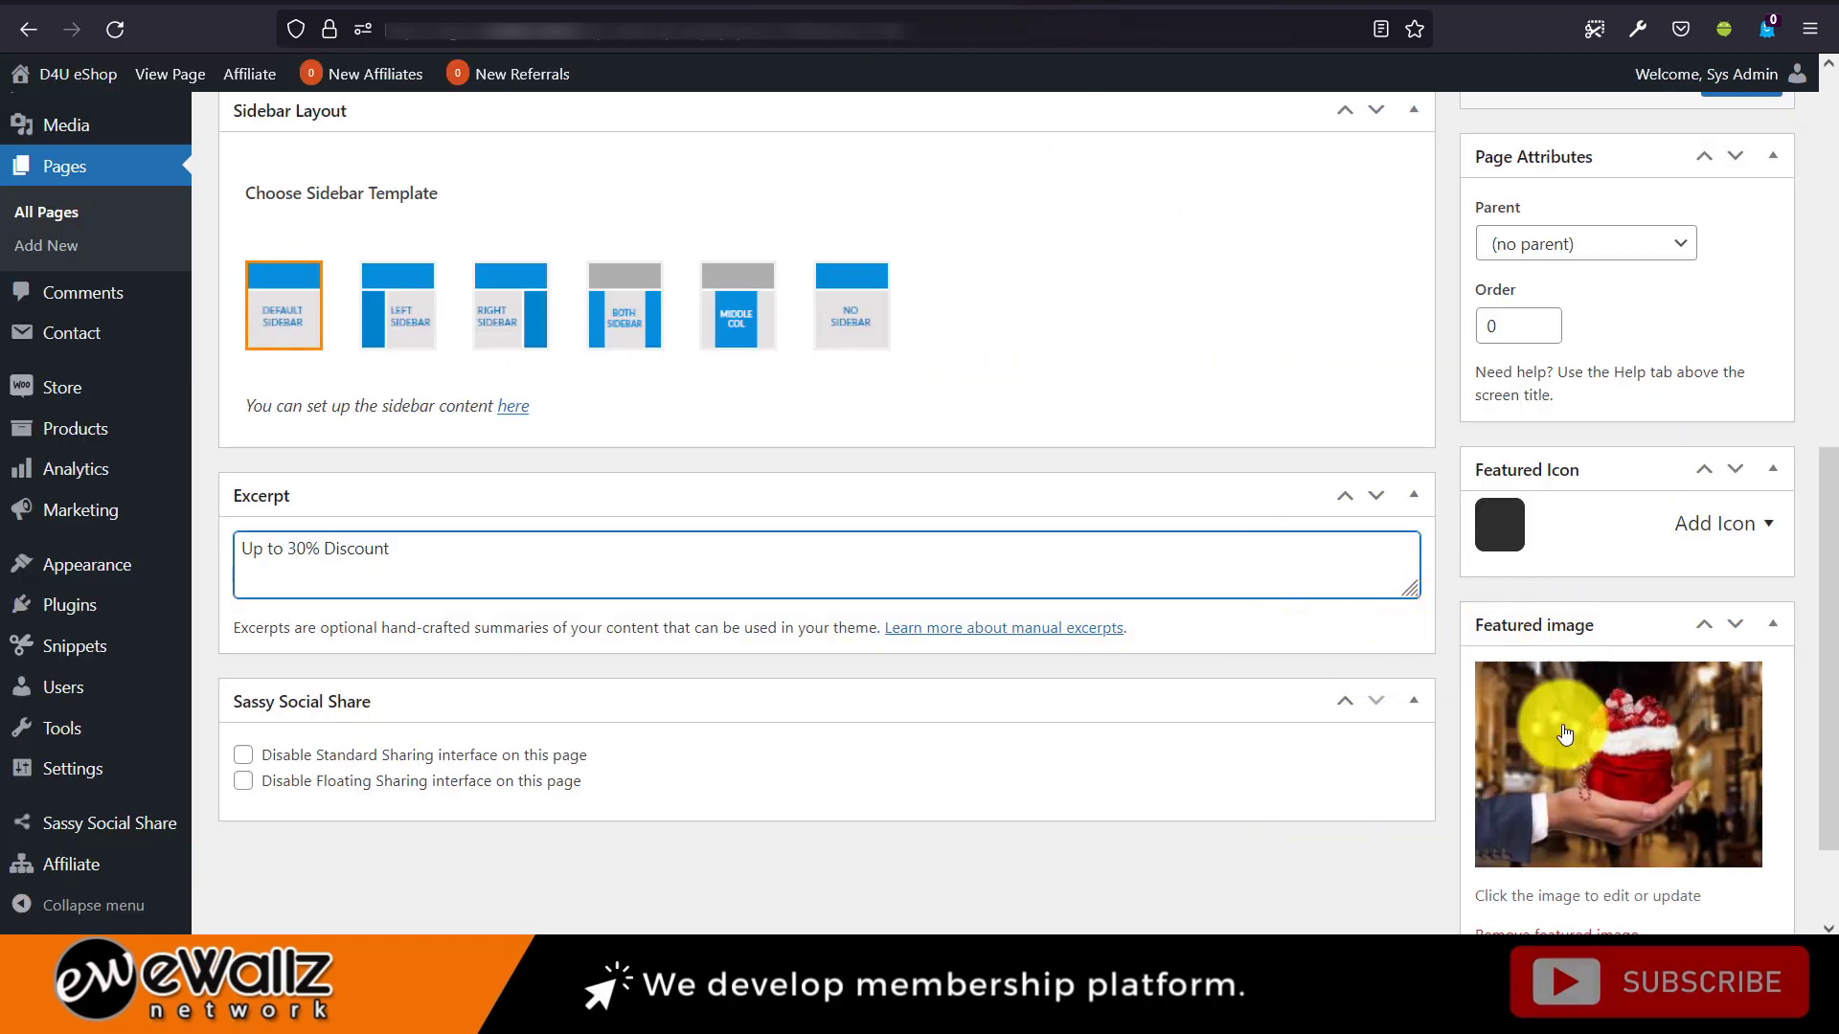
pyautogui.click(1648, 778)
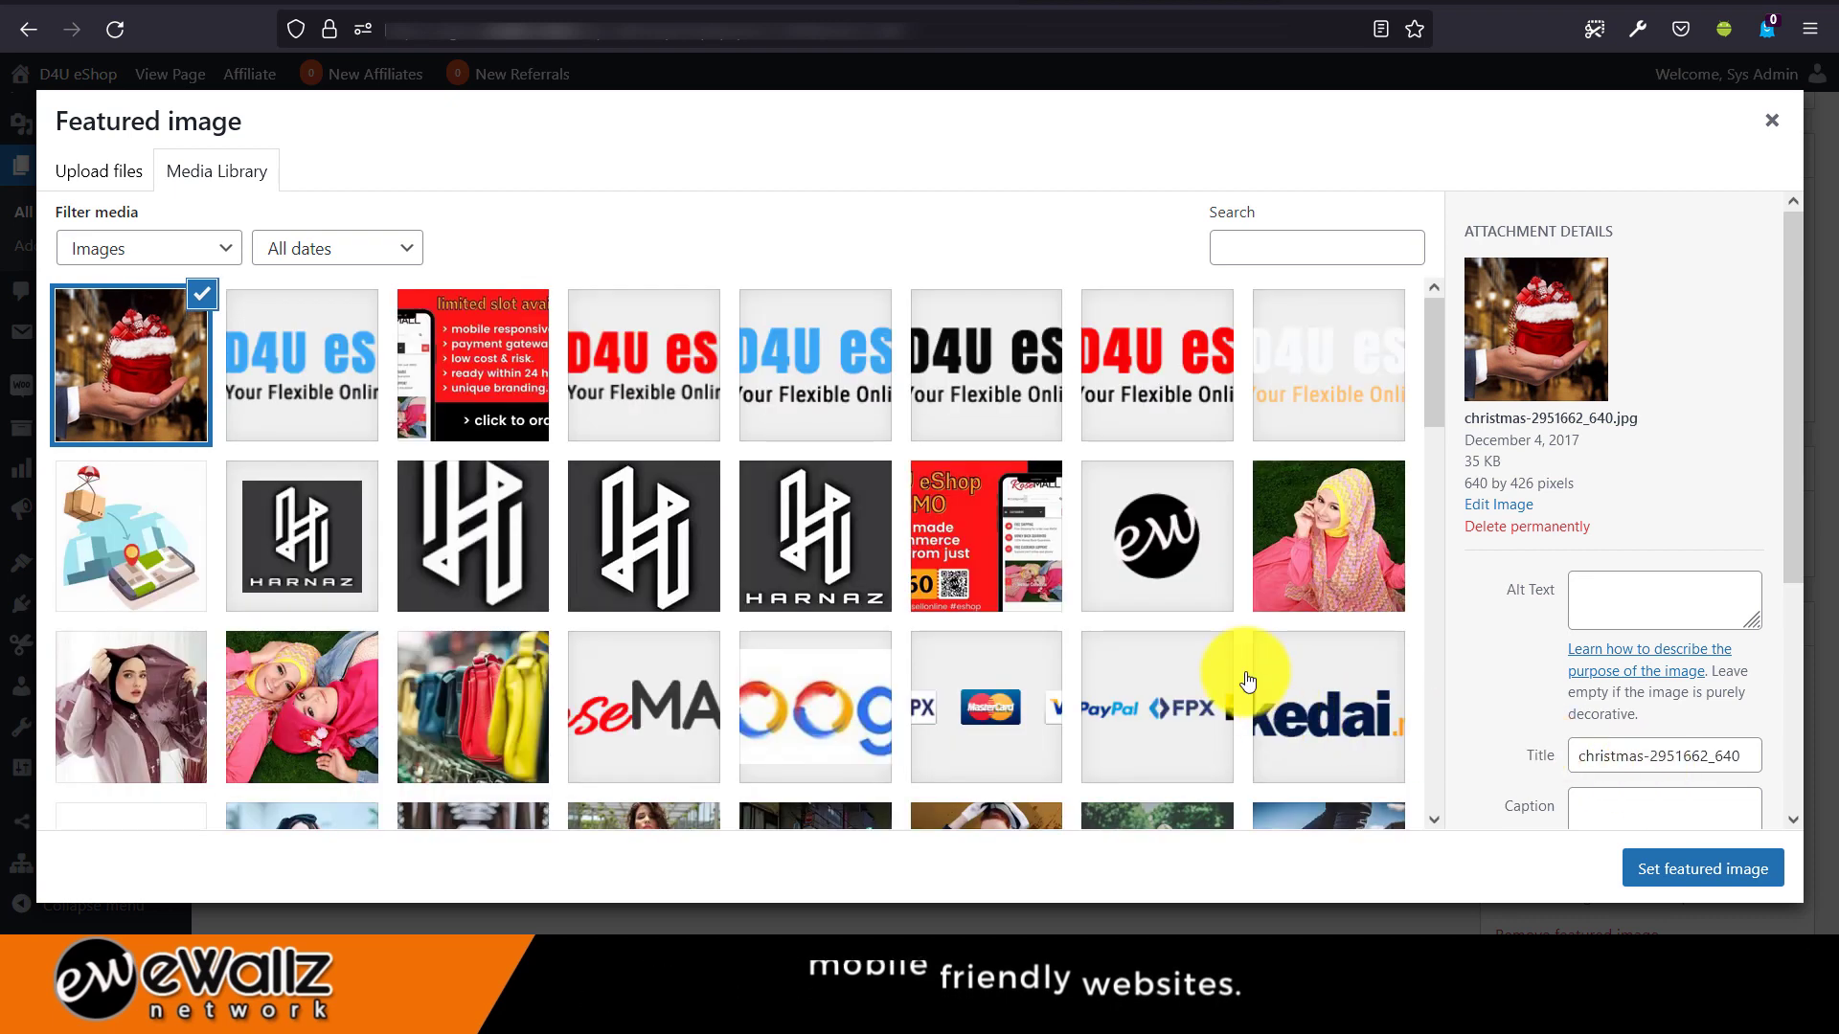
pyautogui.click(329, 712)
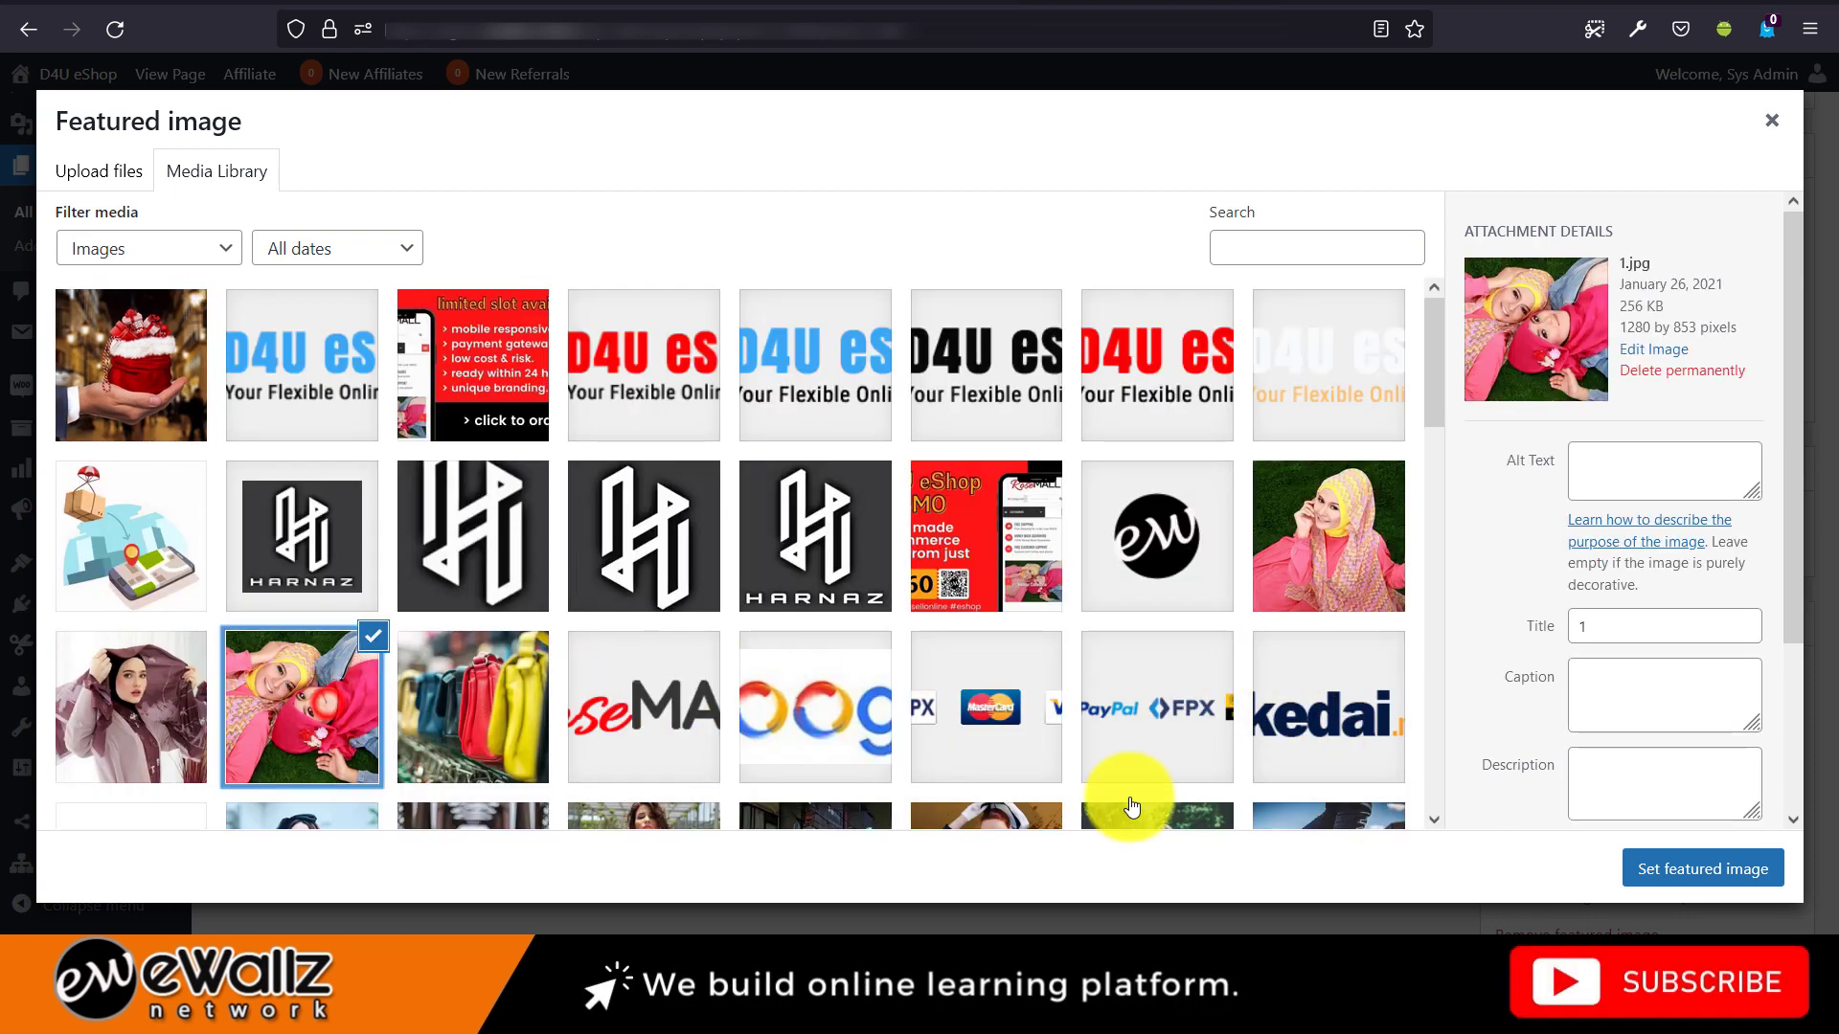
pyautogui.click(1639, 867)
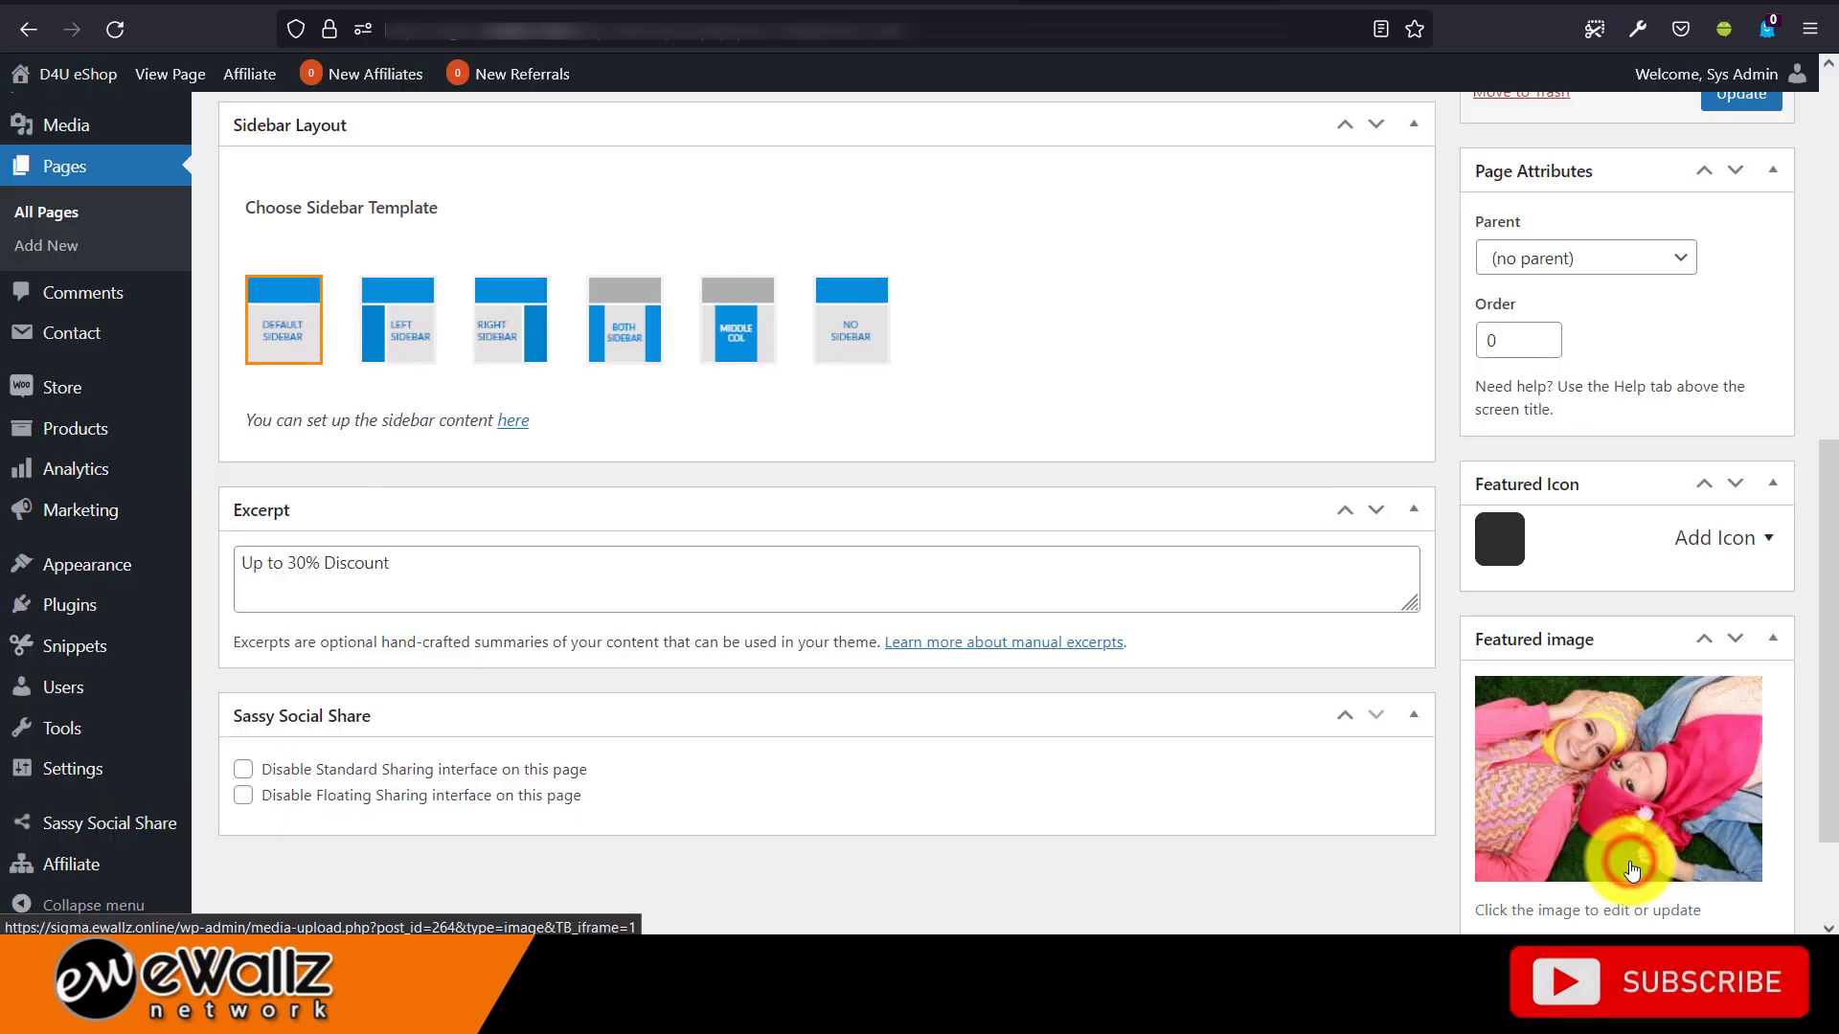
pyautogui.scroll(3, 1633, 616)
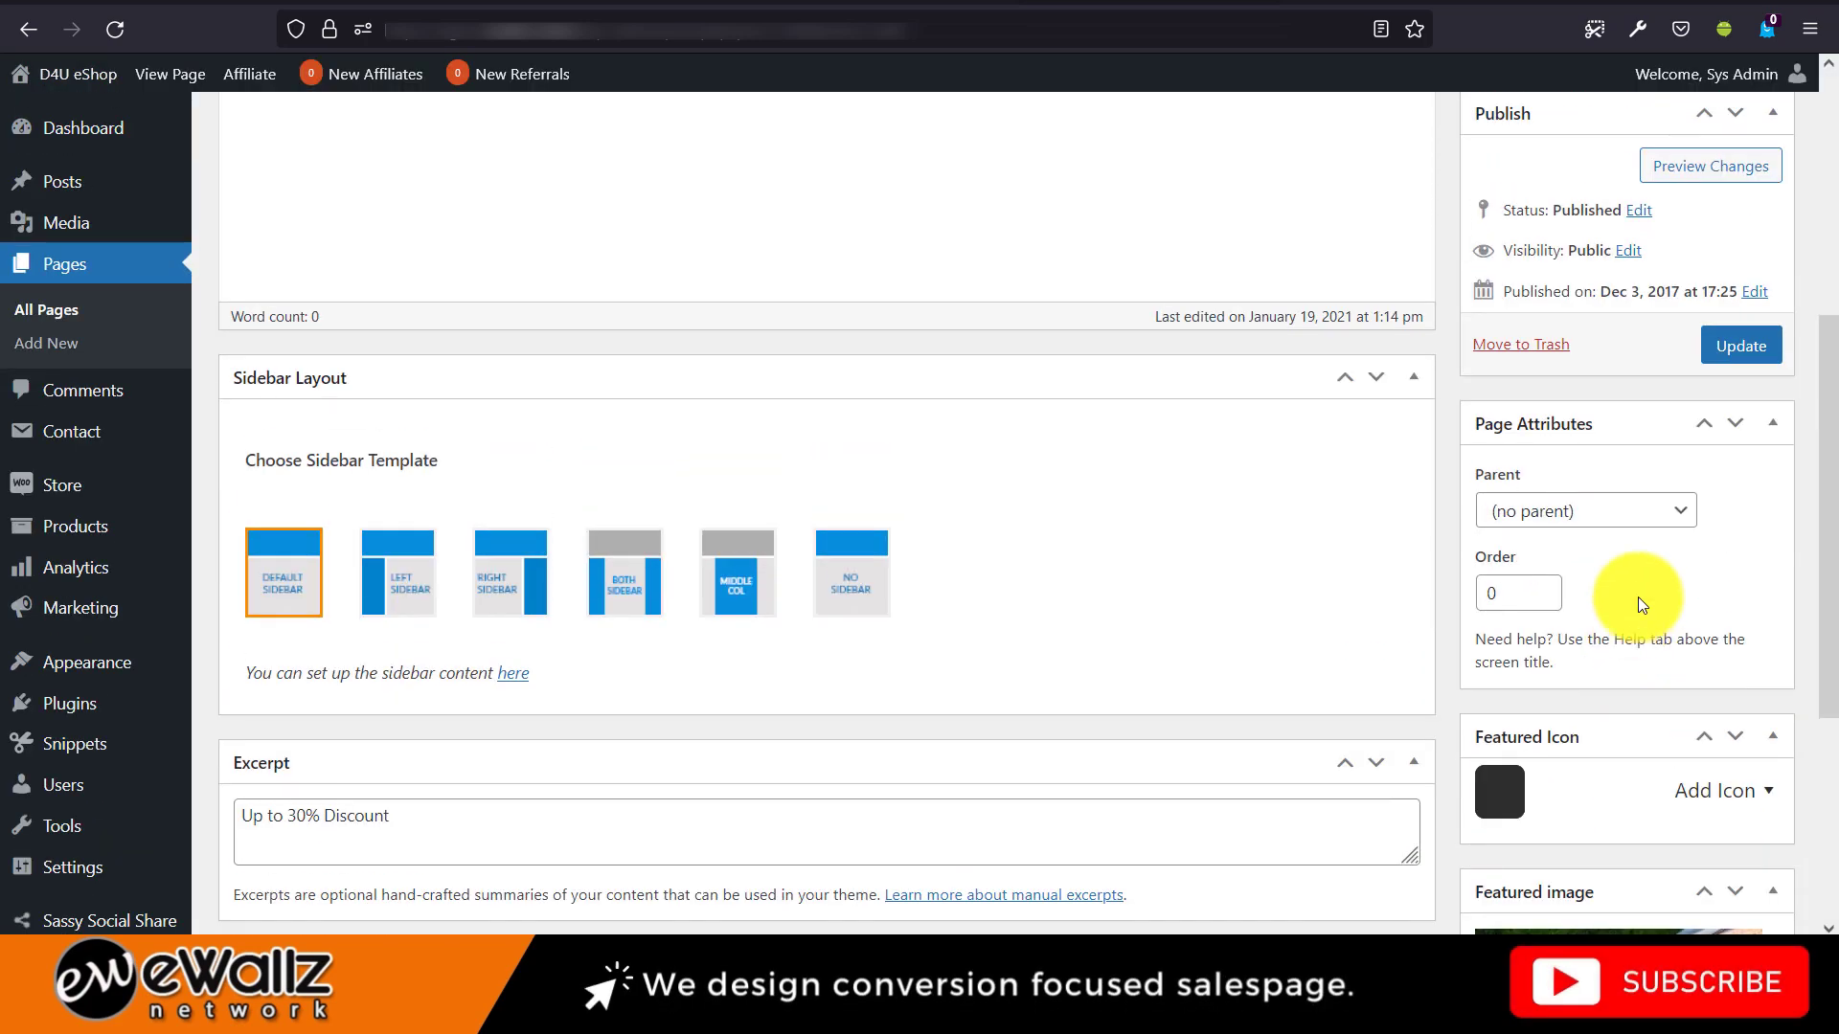
pyautogui.click(1724, 346)
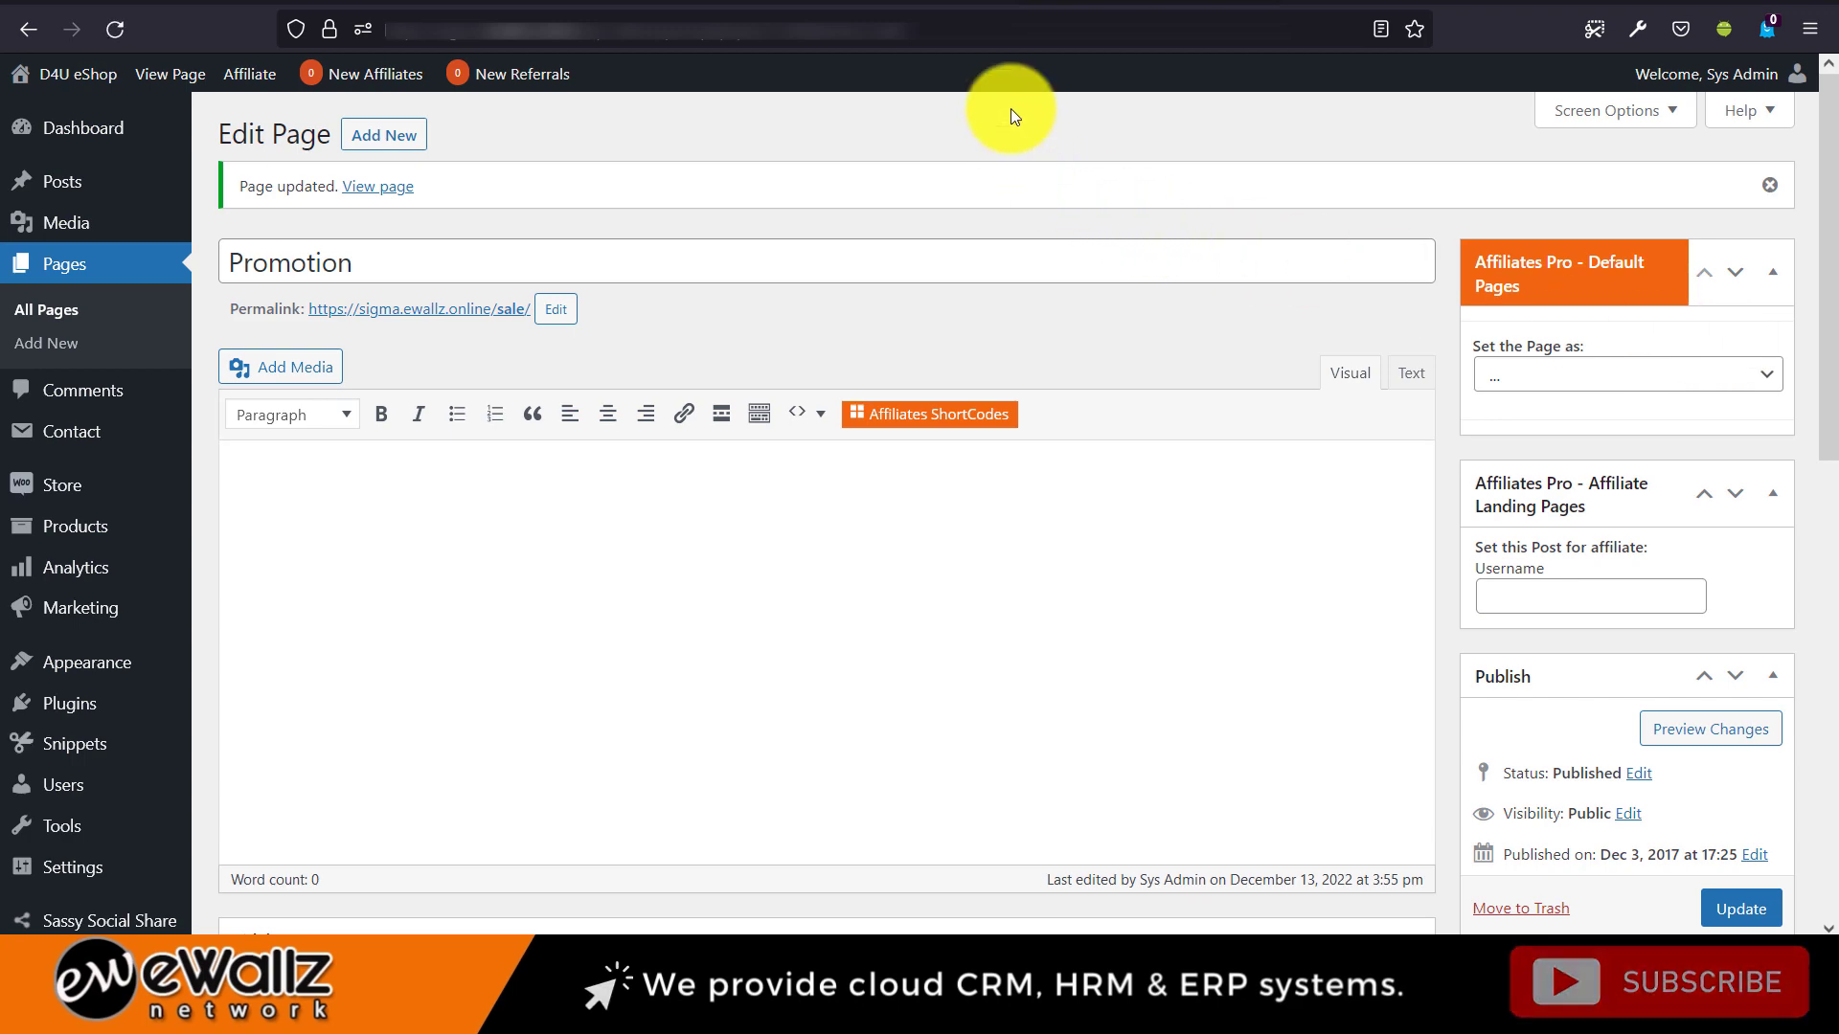
# Switch to the theme customizer and check the first banner's preview and both button URLs in the AT Featured Section.
pyautogui.click(962, 8)
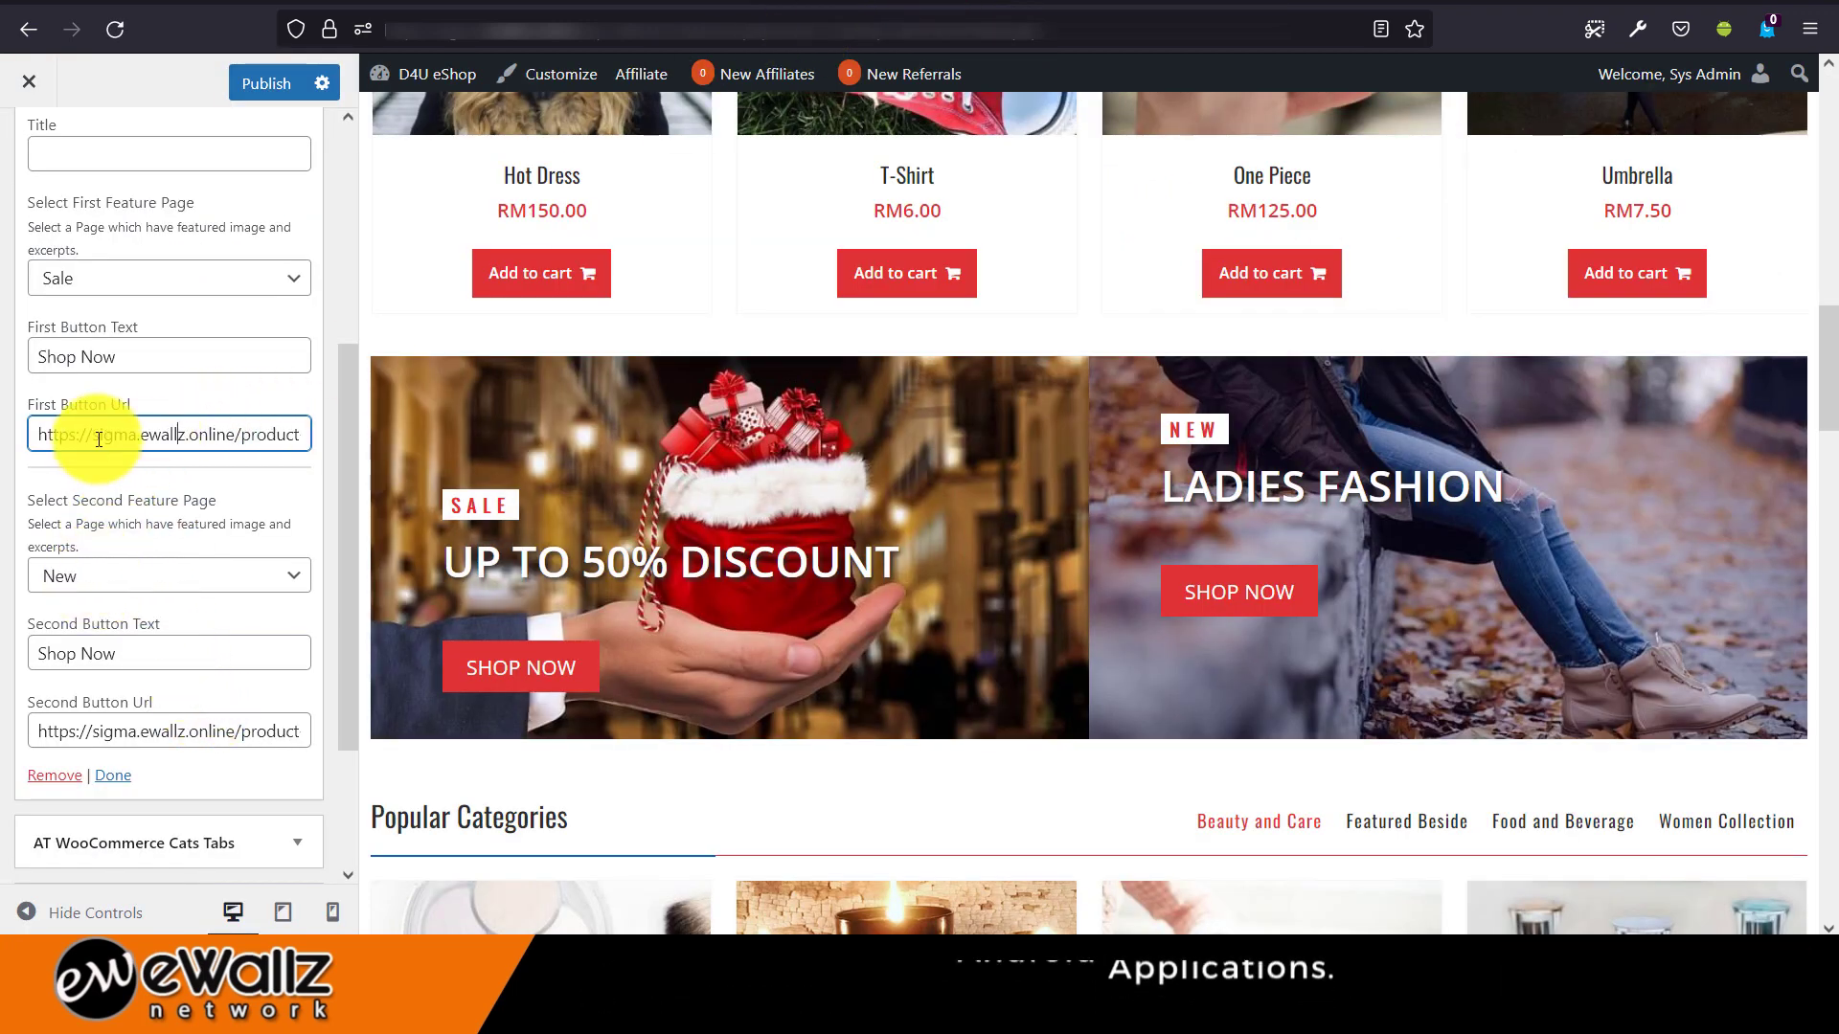
pyautogui.click(245, 440)
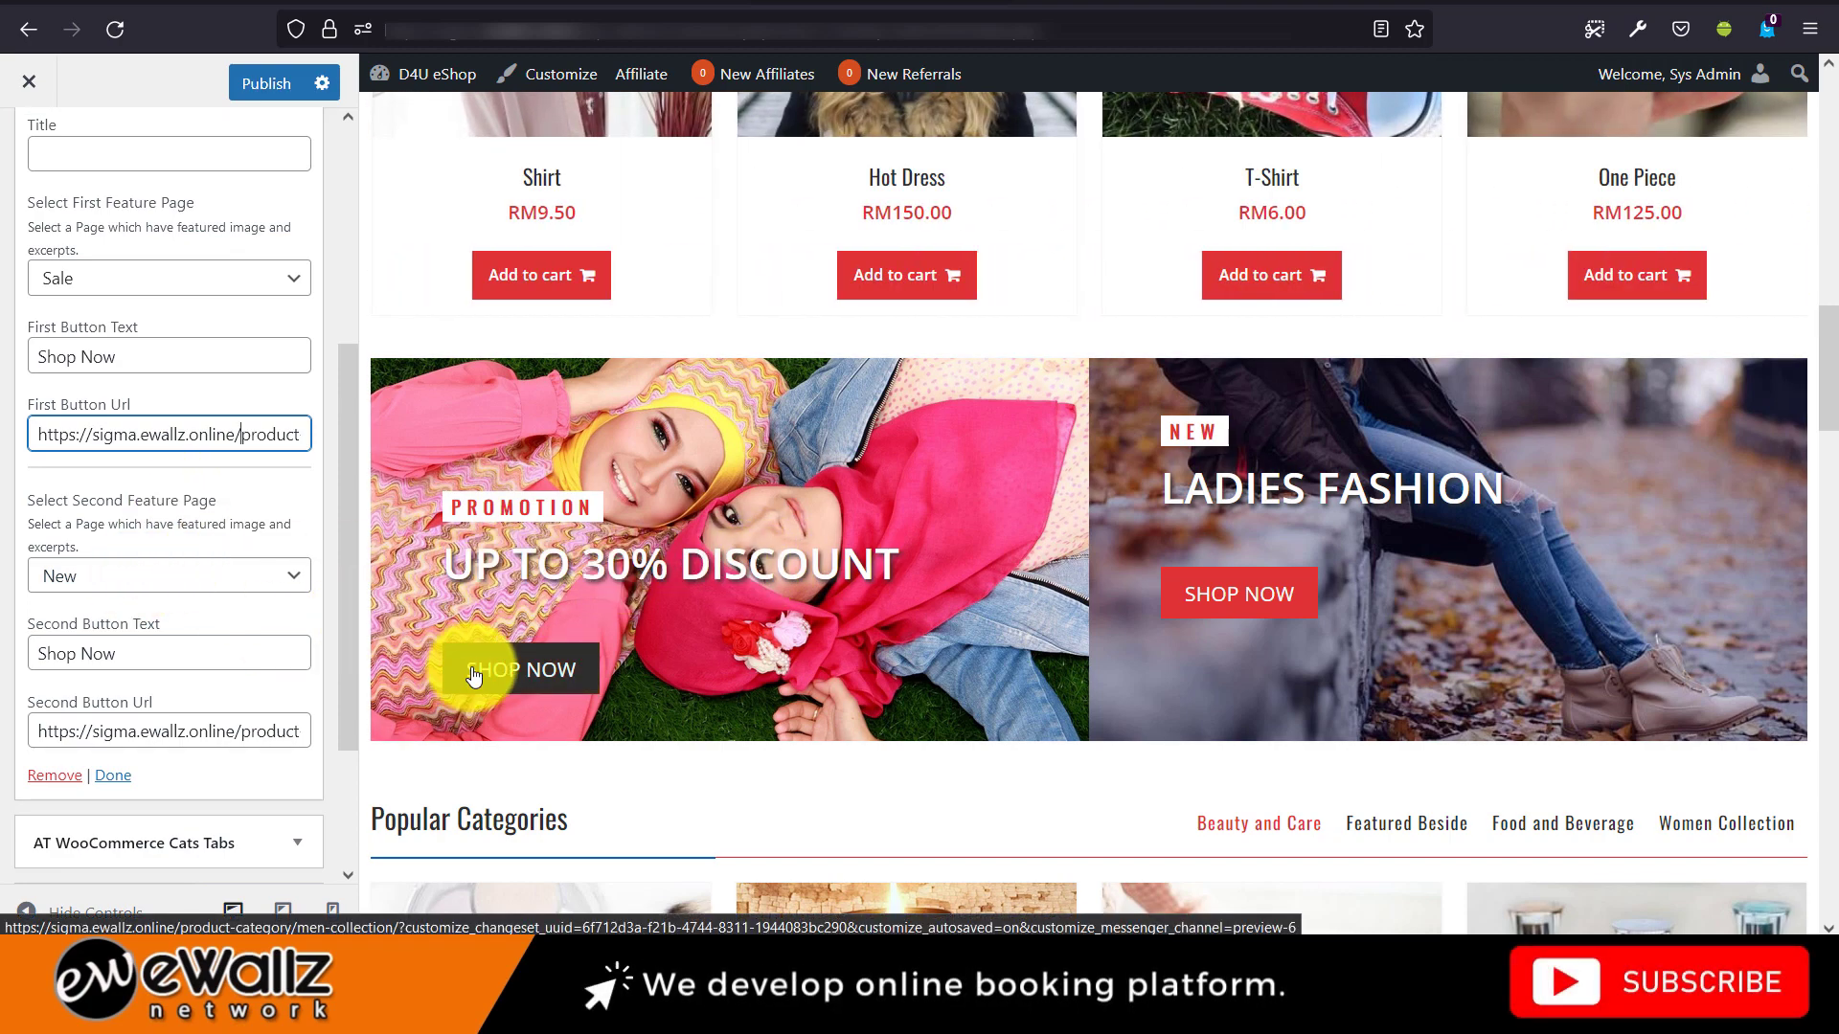
pyautogui.click(206, 733)
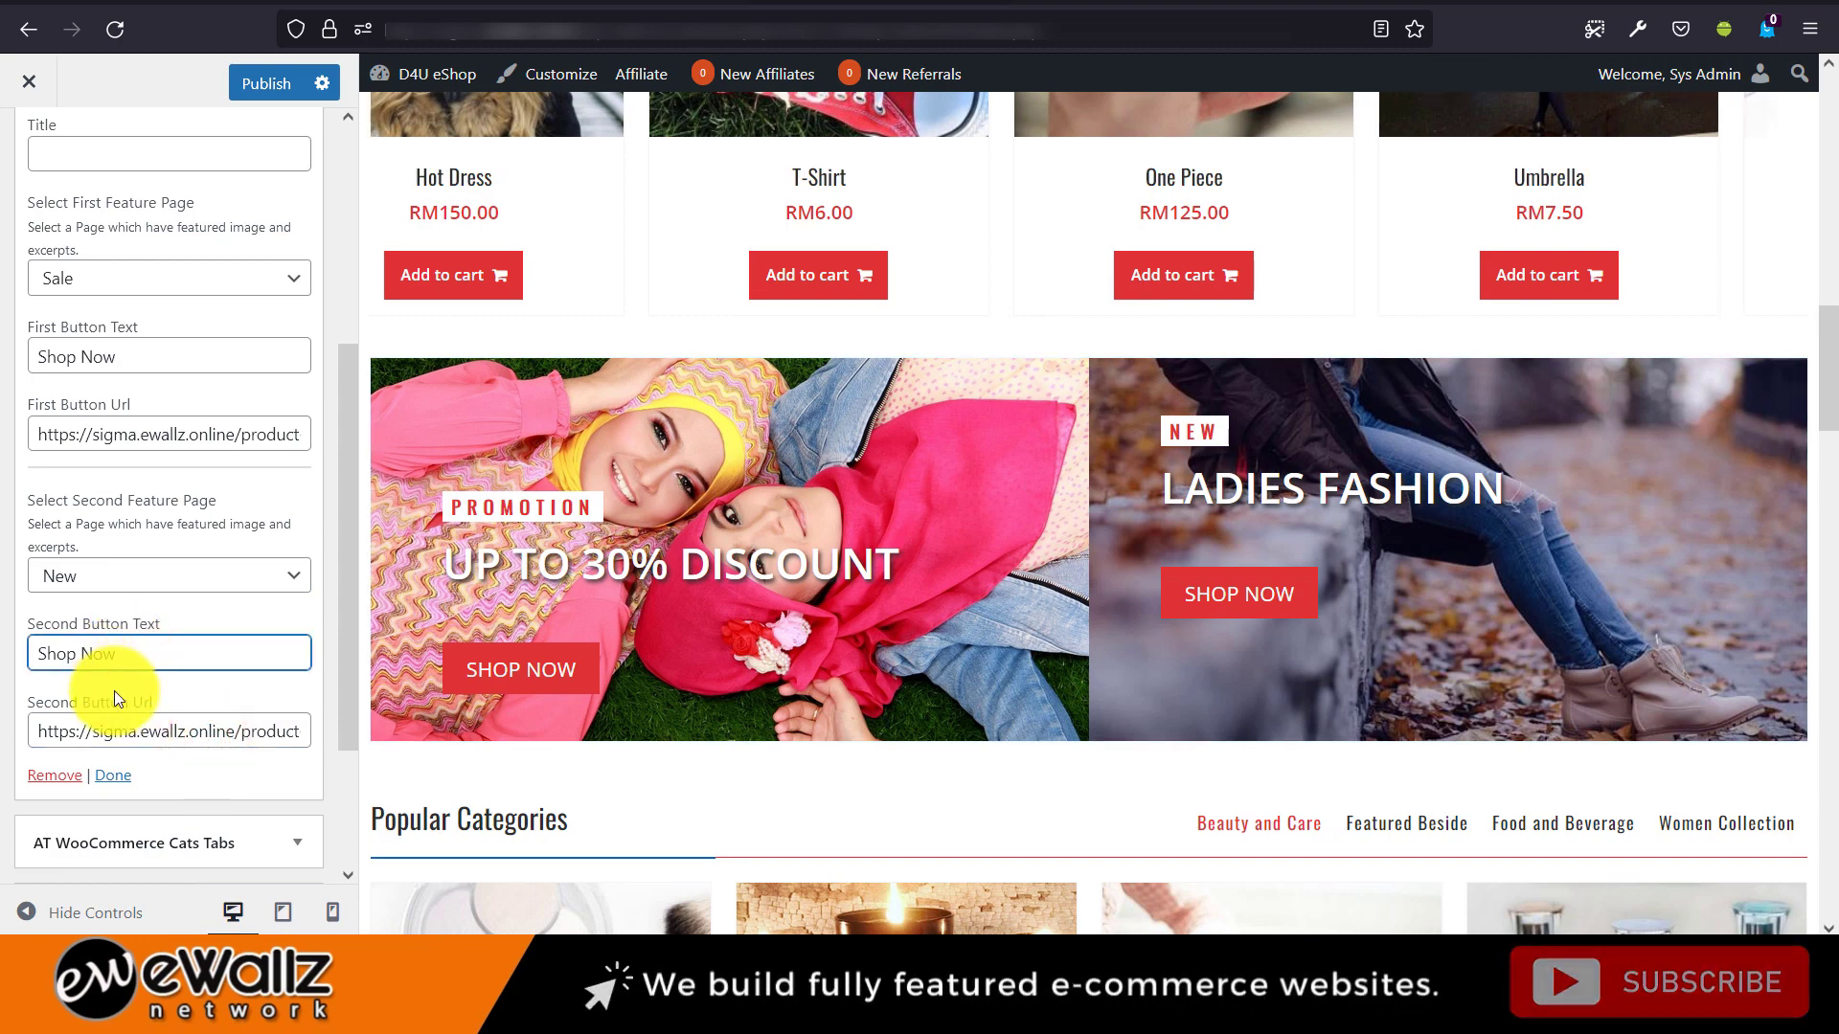
pyautogui.click(120, 727)
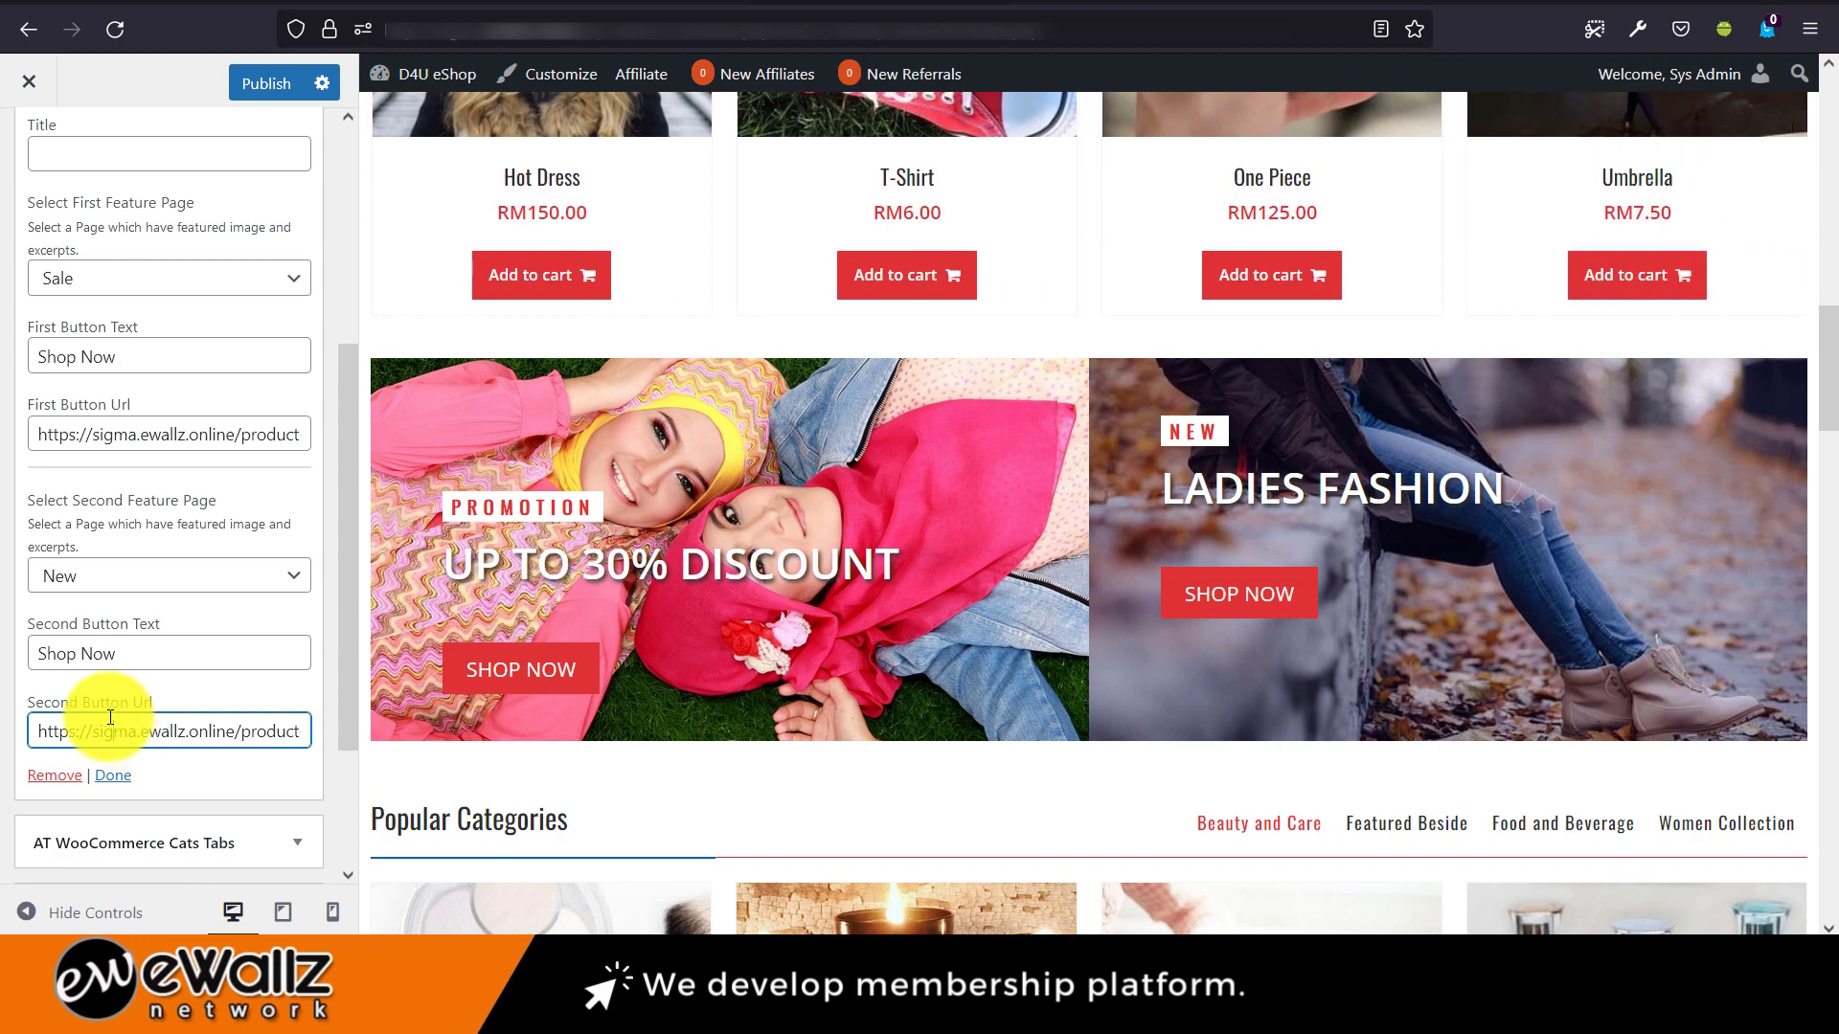
pyautogui.scroll(-2, 163, 687)
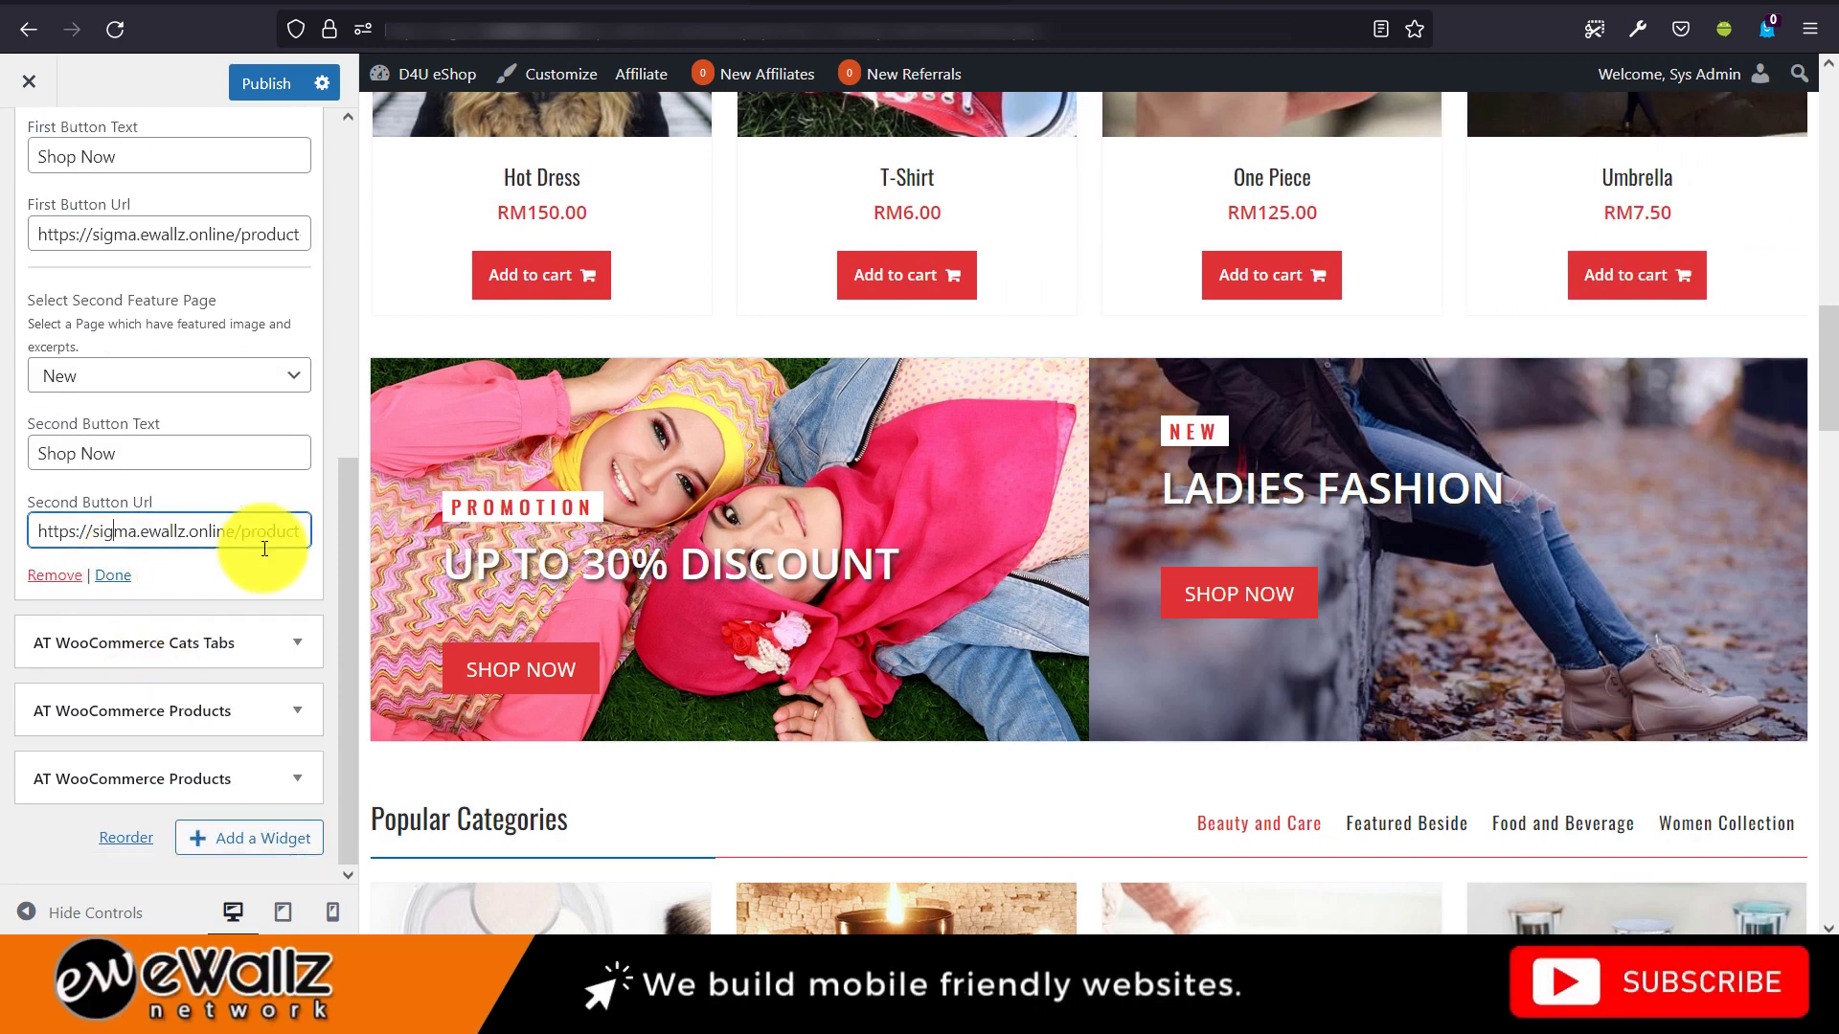
pyautogui.scroll(3, 226, 460)
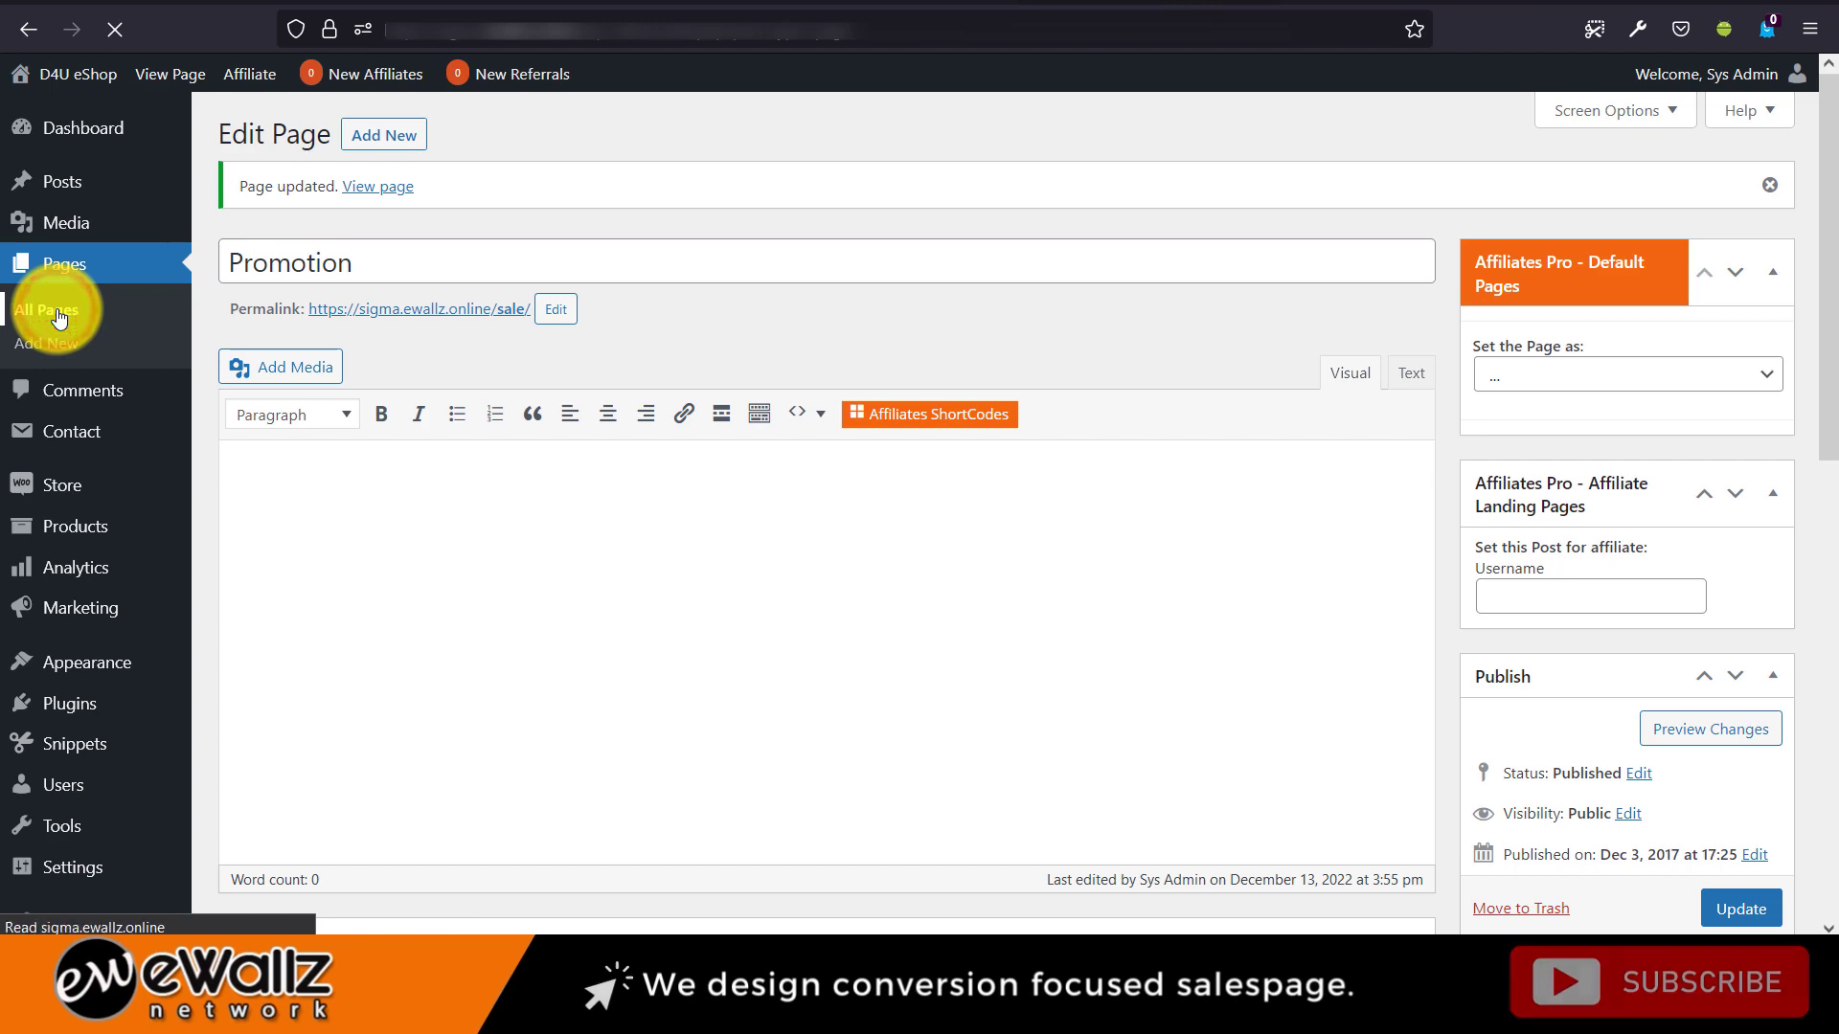
# Open the New page from the WordPress page list and change its title to "Latest".
pyautogui.scroll(-9, 292, 476)
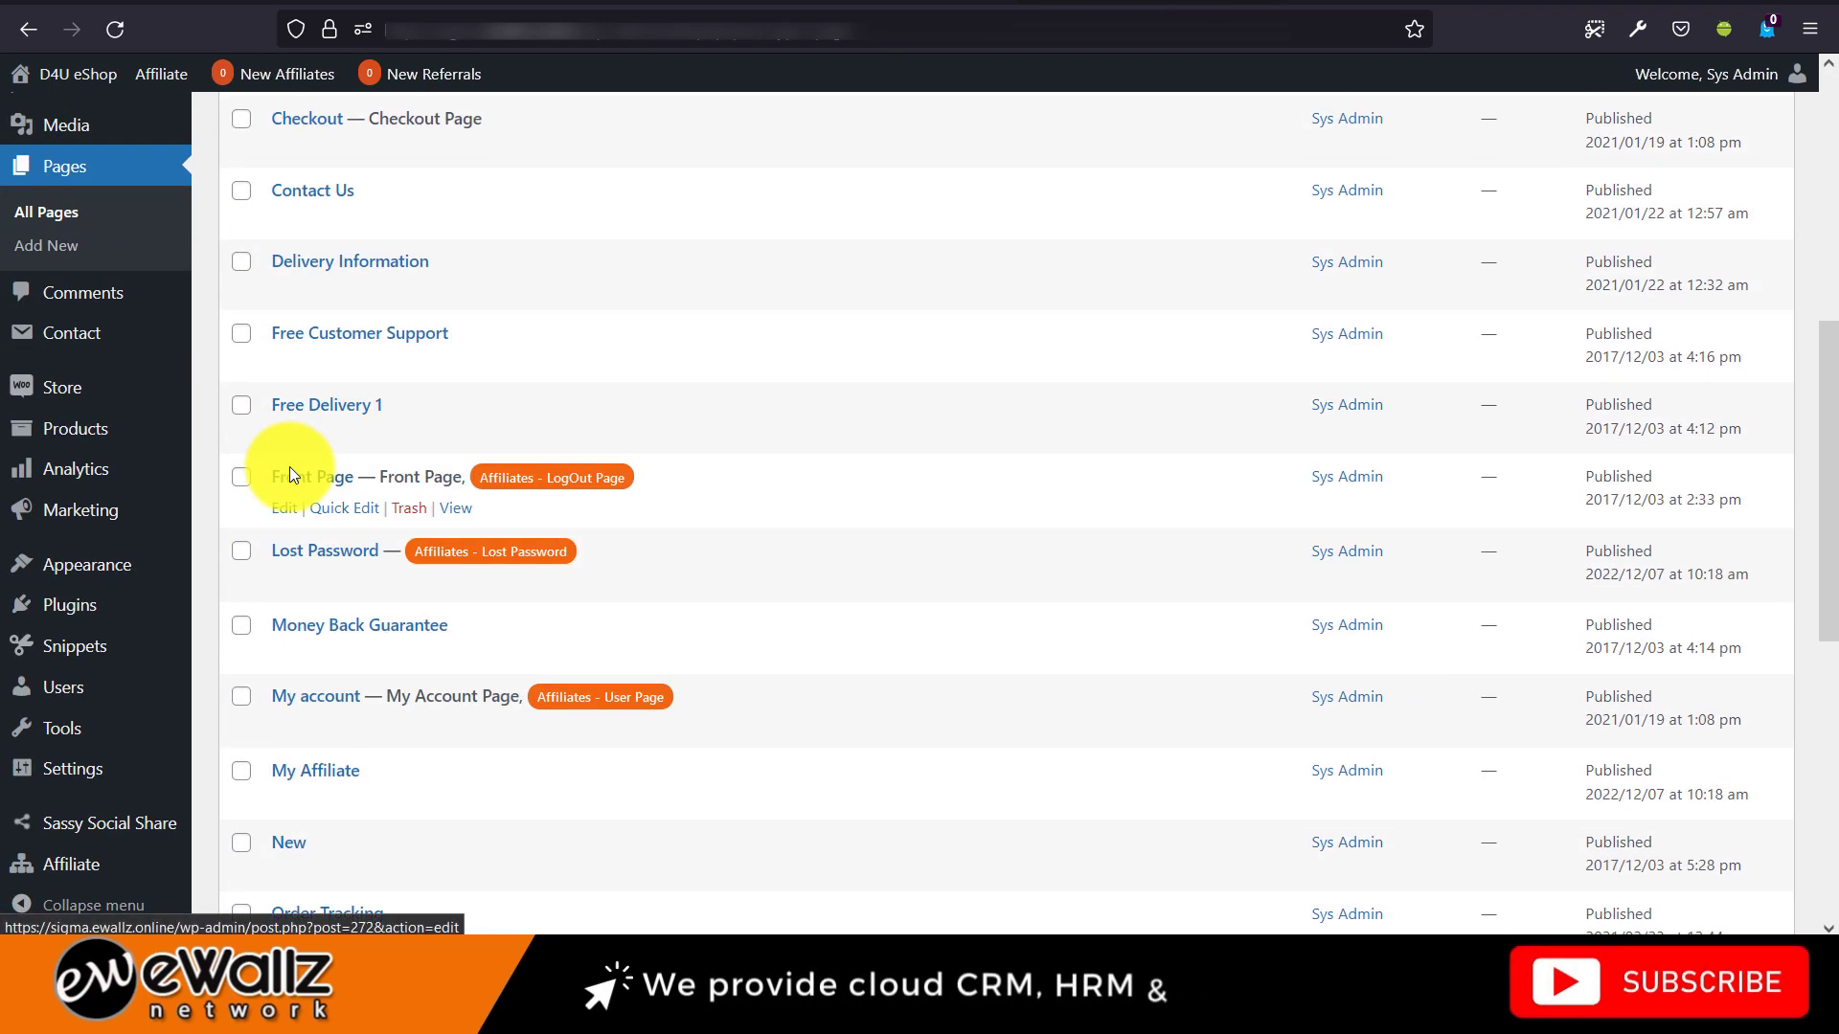
pyautogui.click(289, 590)
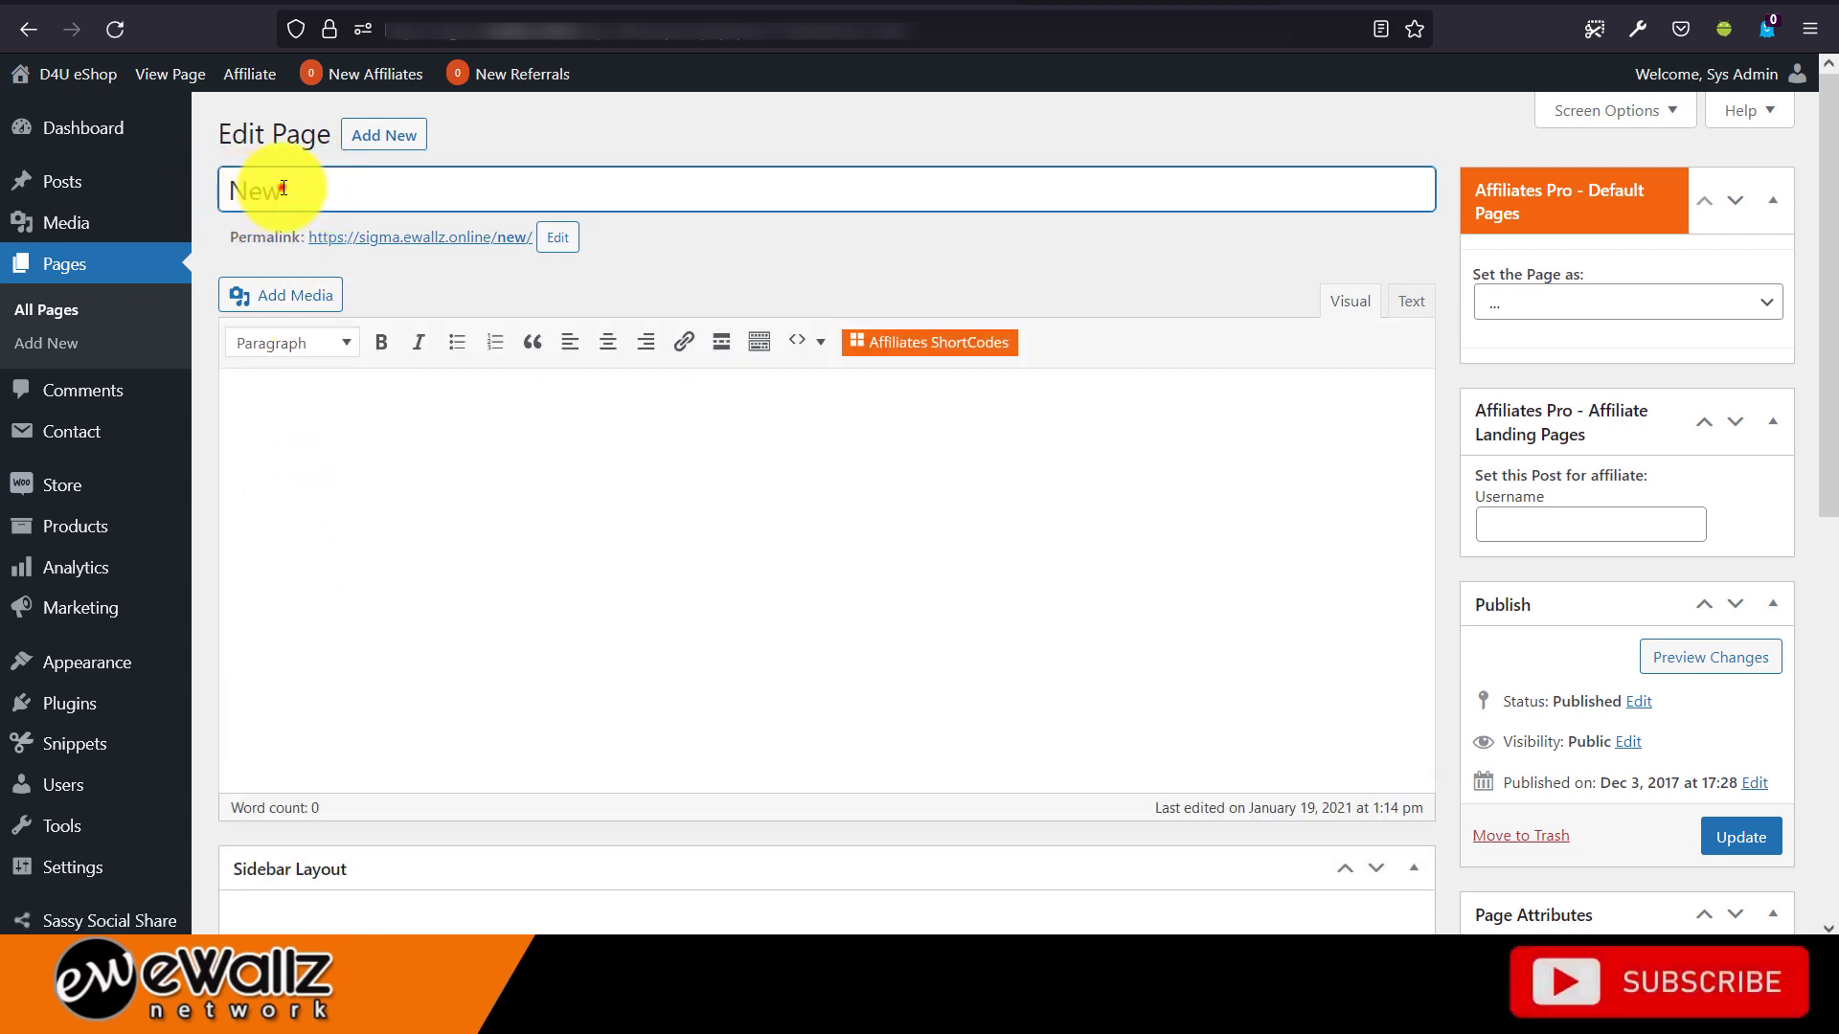
pyautogui.moveTo(282, 189); pyautogui.dragTo(177, 173)
pyautogui.moveTo(177, 173)
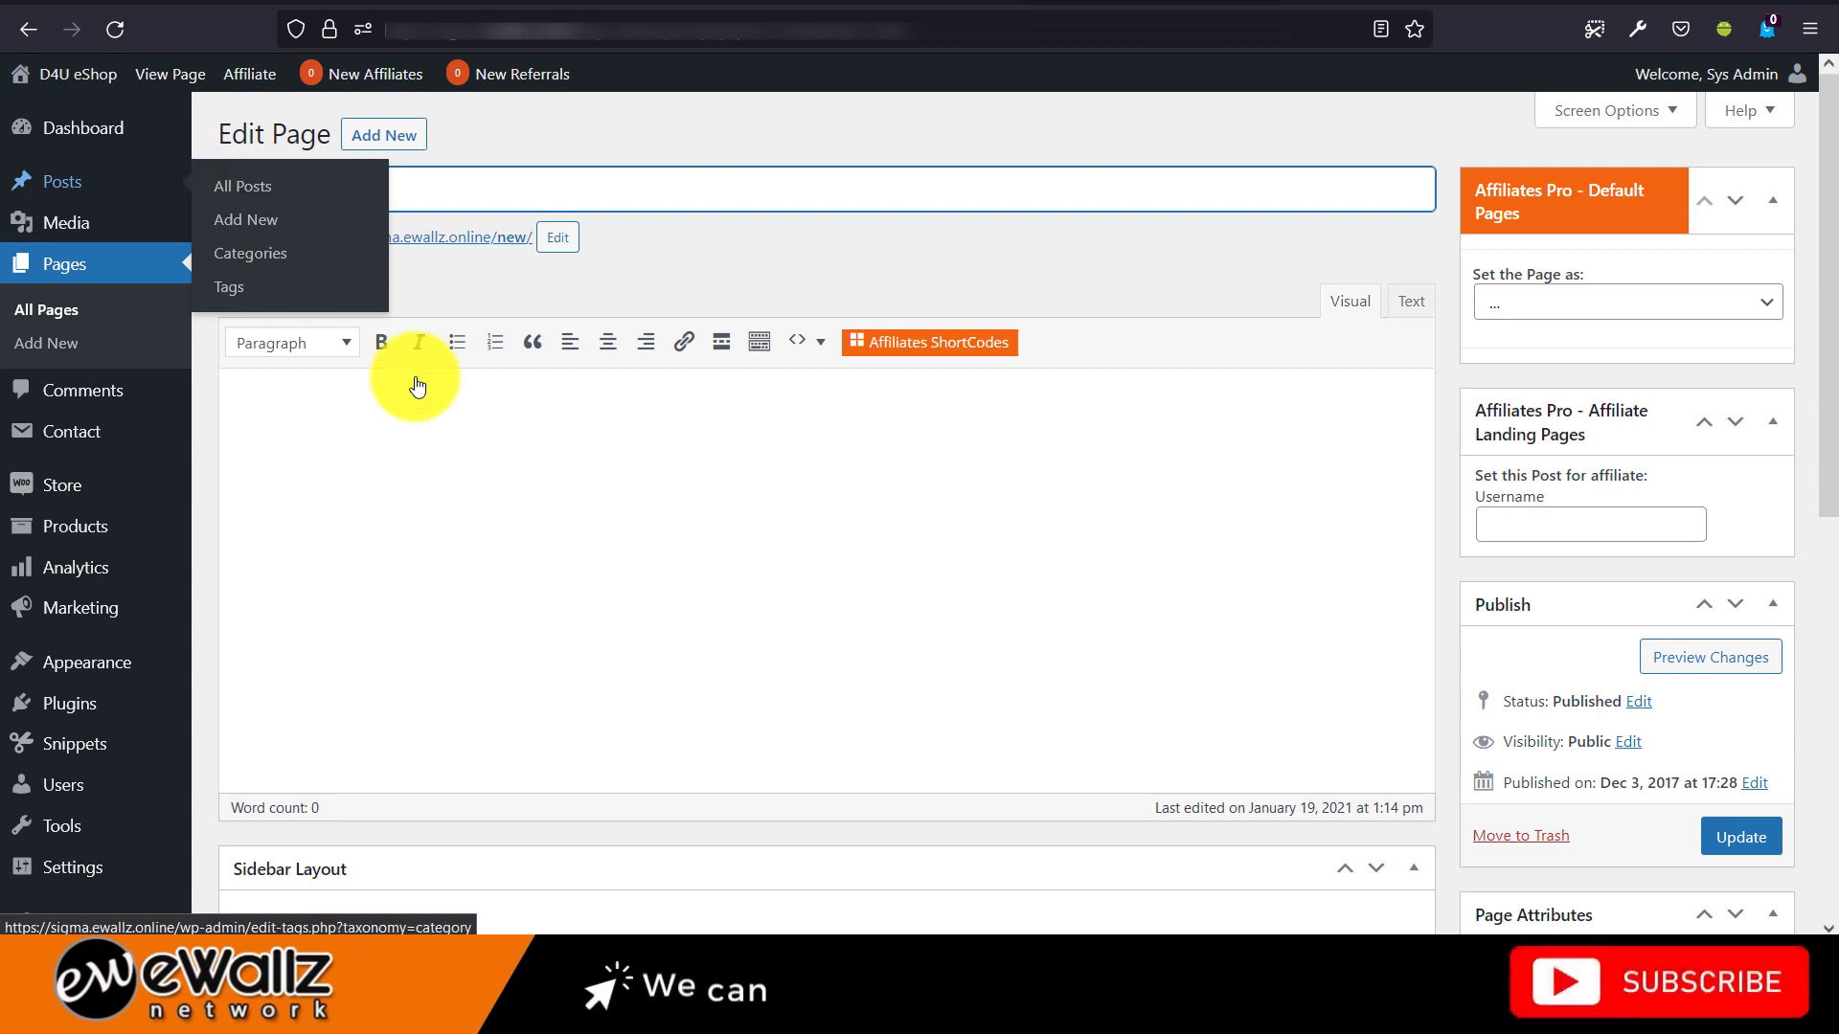
pyautogui.write('Latest')
# Change the page's excerpt to "Men Fashion".
pyautogui.scroll(-8, 467, 483)
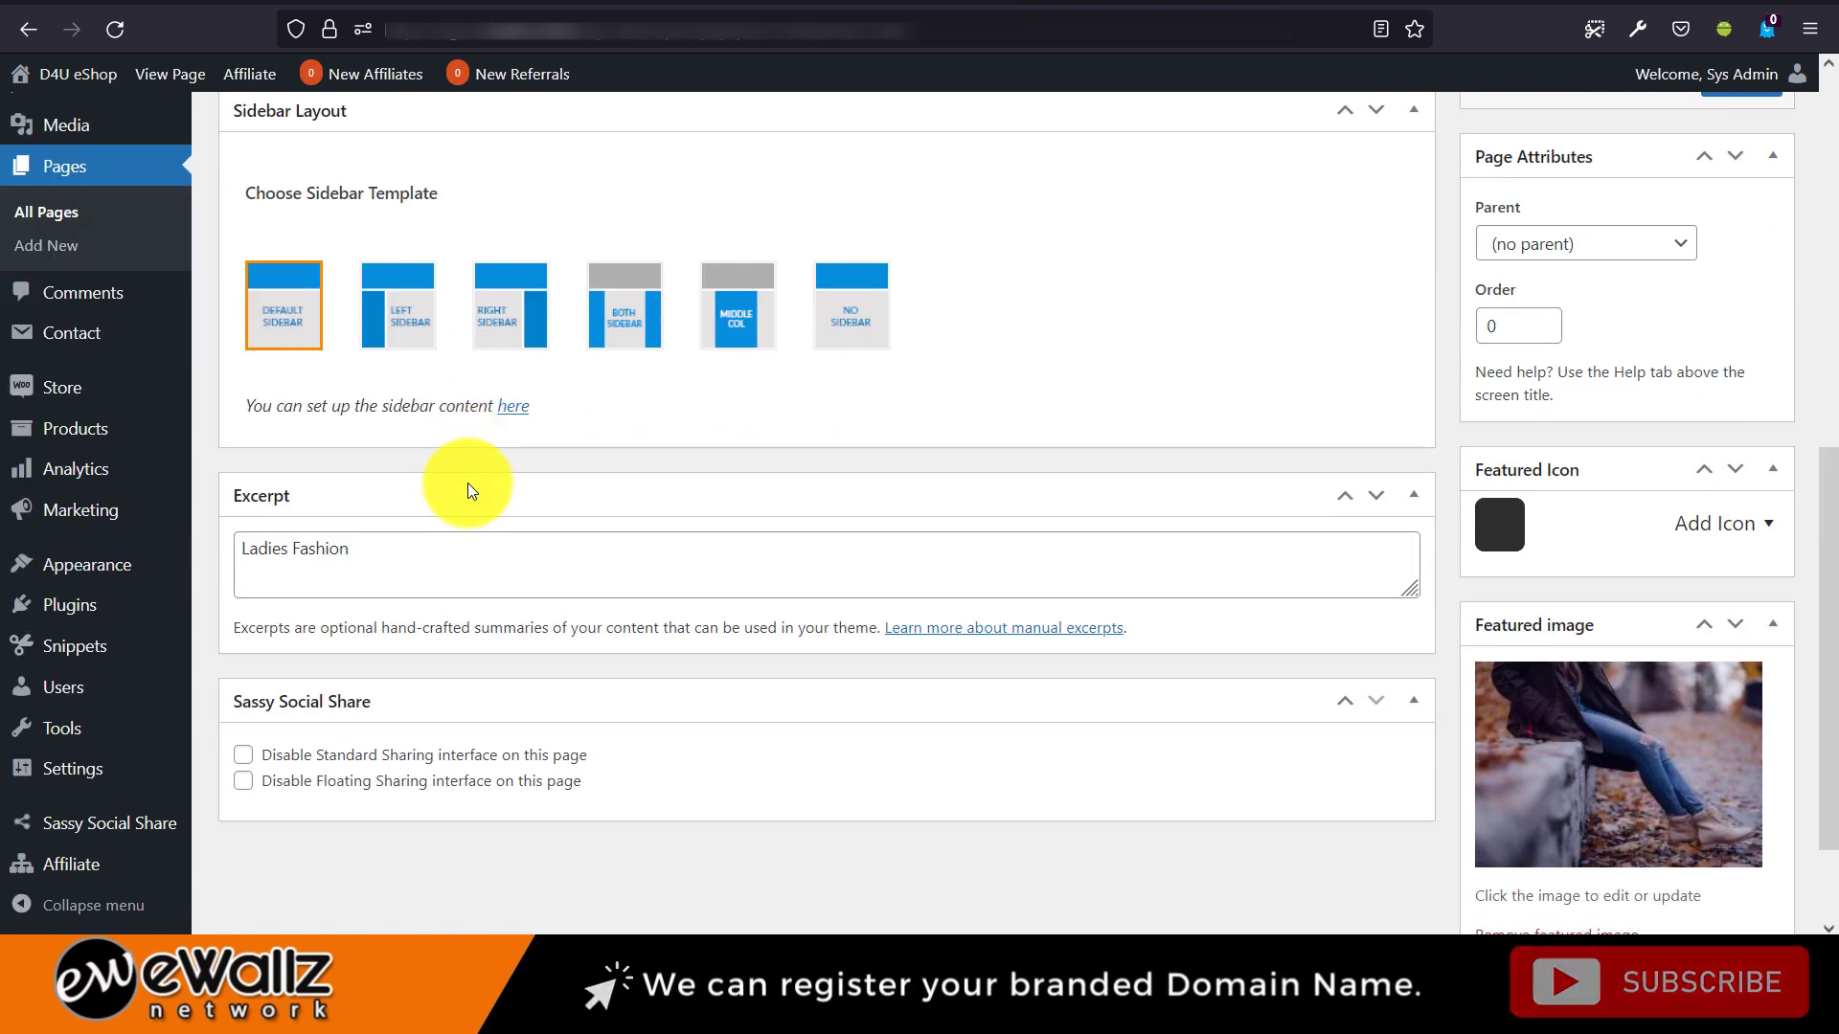
pyautogui.moveTo(365, 543); pyautogui.dragTo(205, 542)
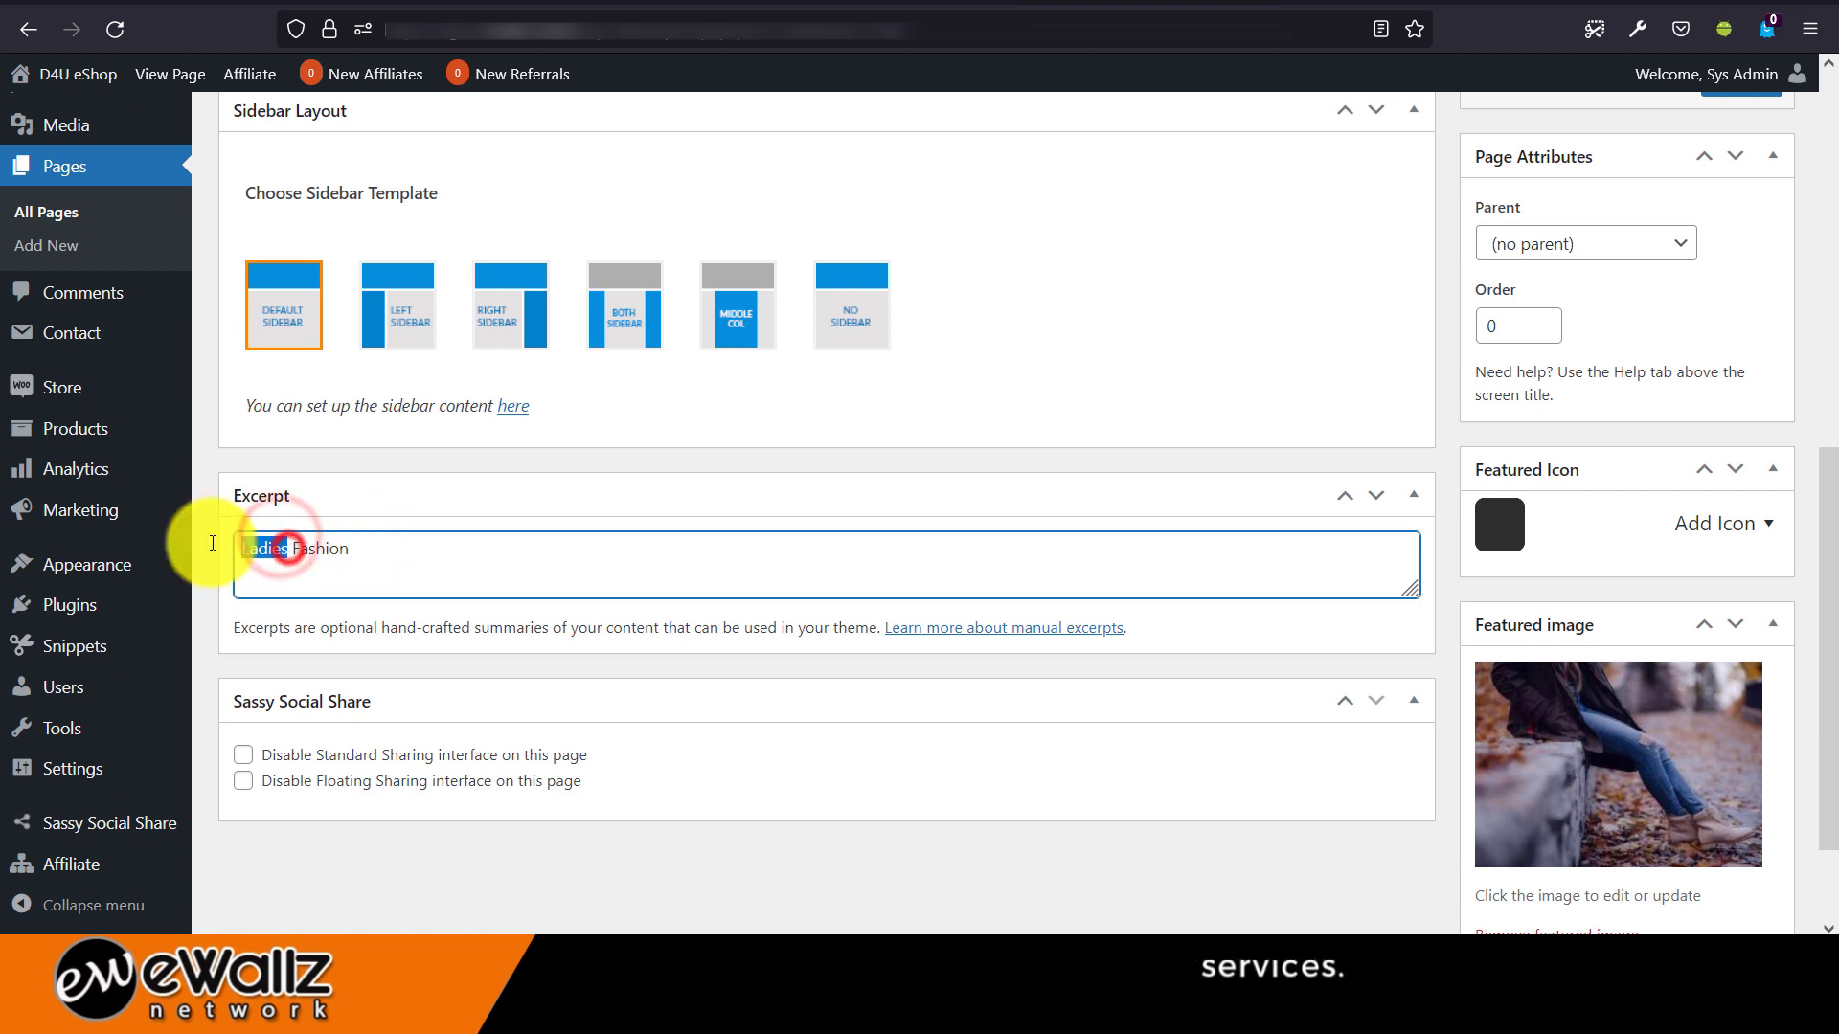
pyautogui.write('Men')
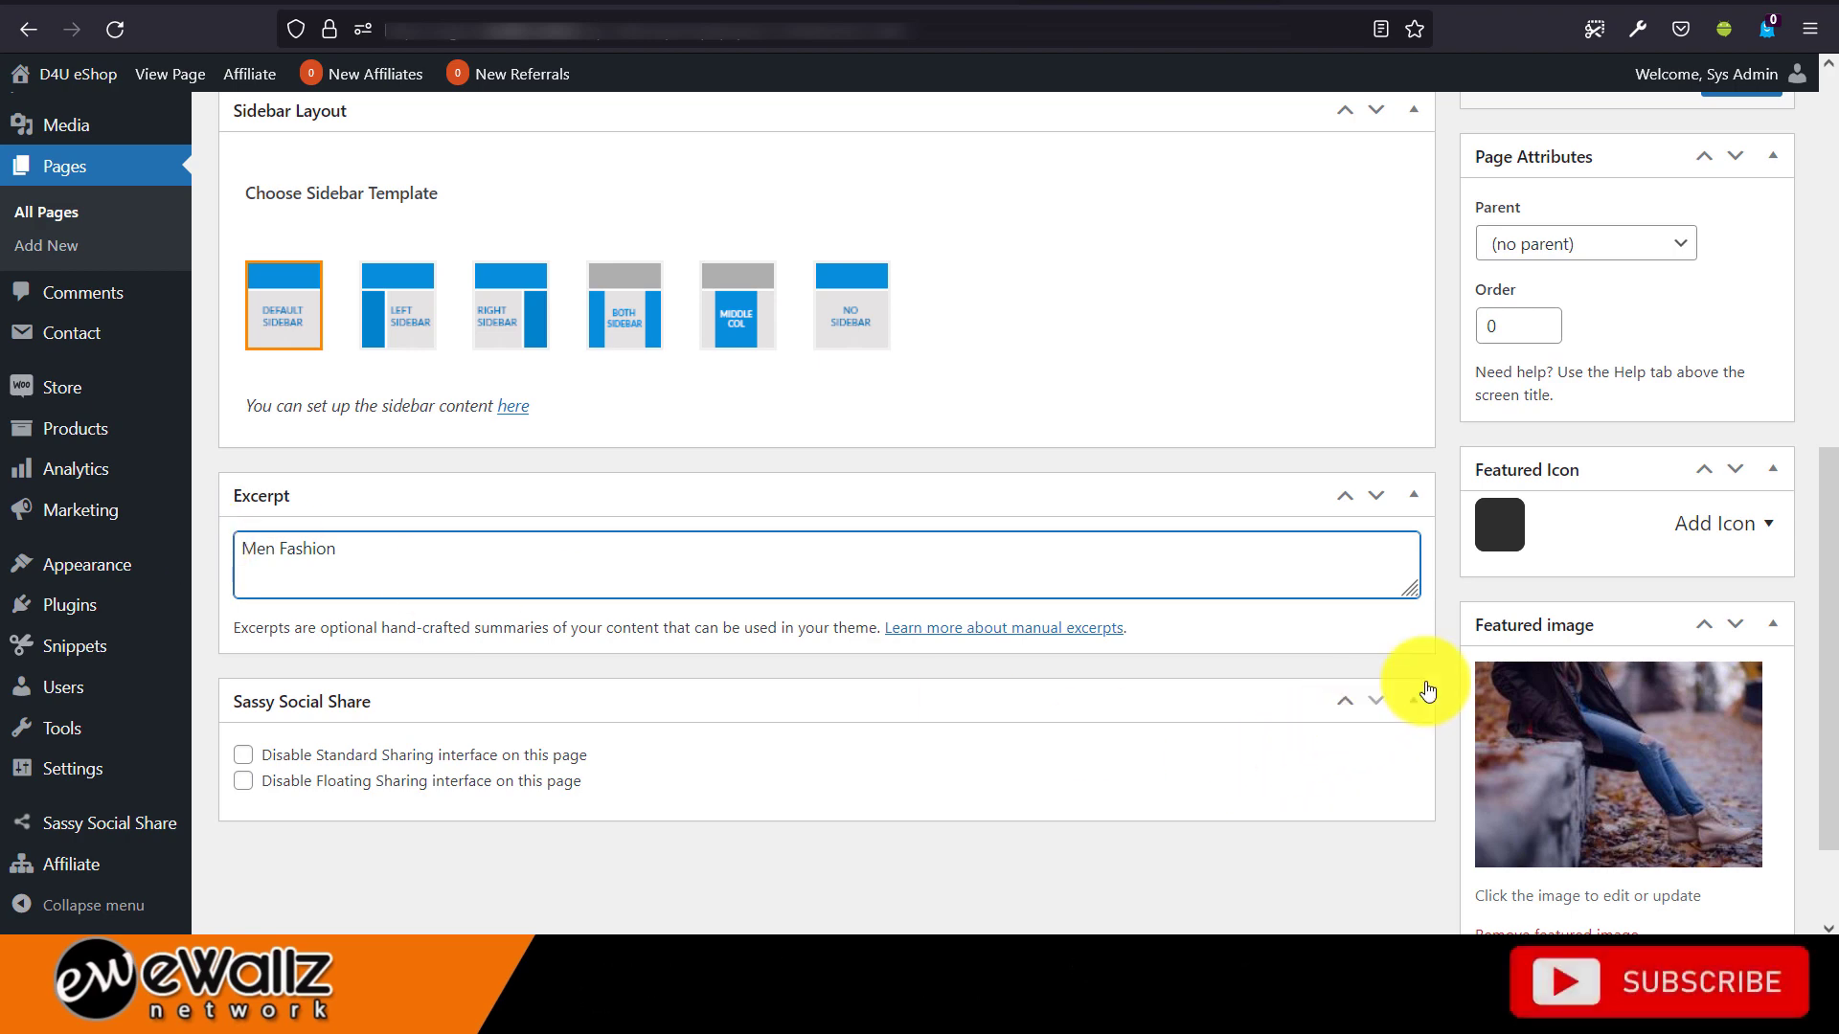
# Replace the page's featured image with shoes-1058419_640.jpg from the media library and update the page.
pyautogui.scroll(-3, 1589, 682)
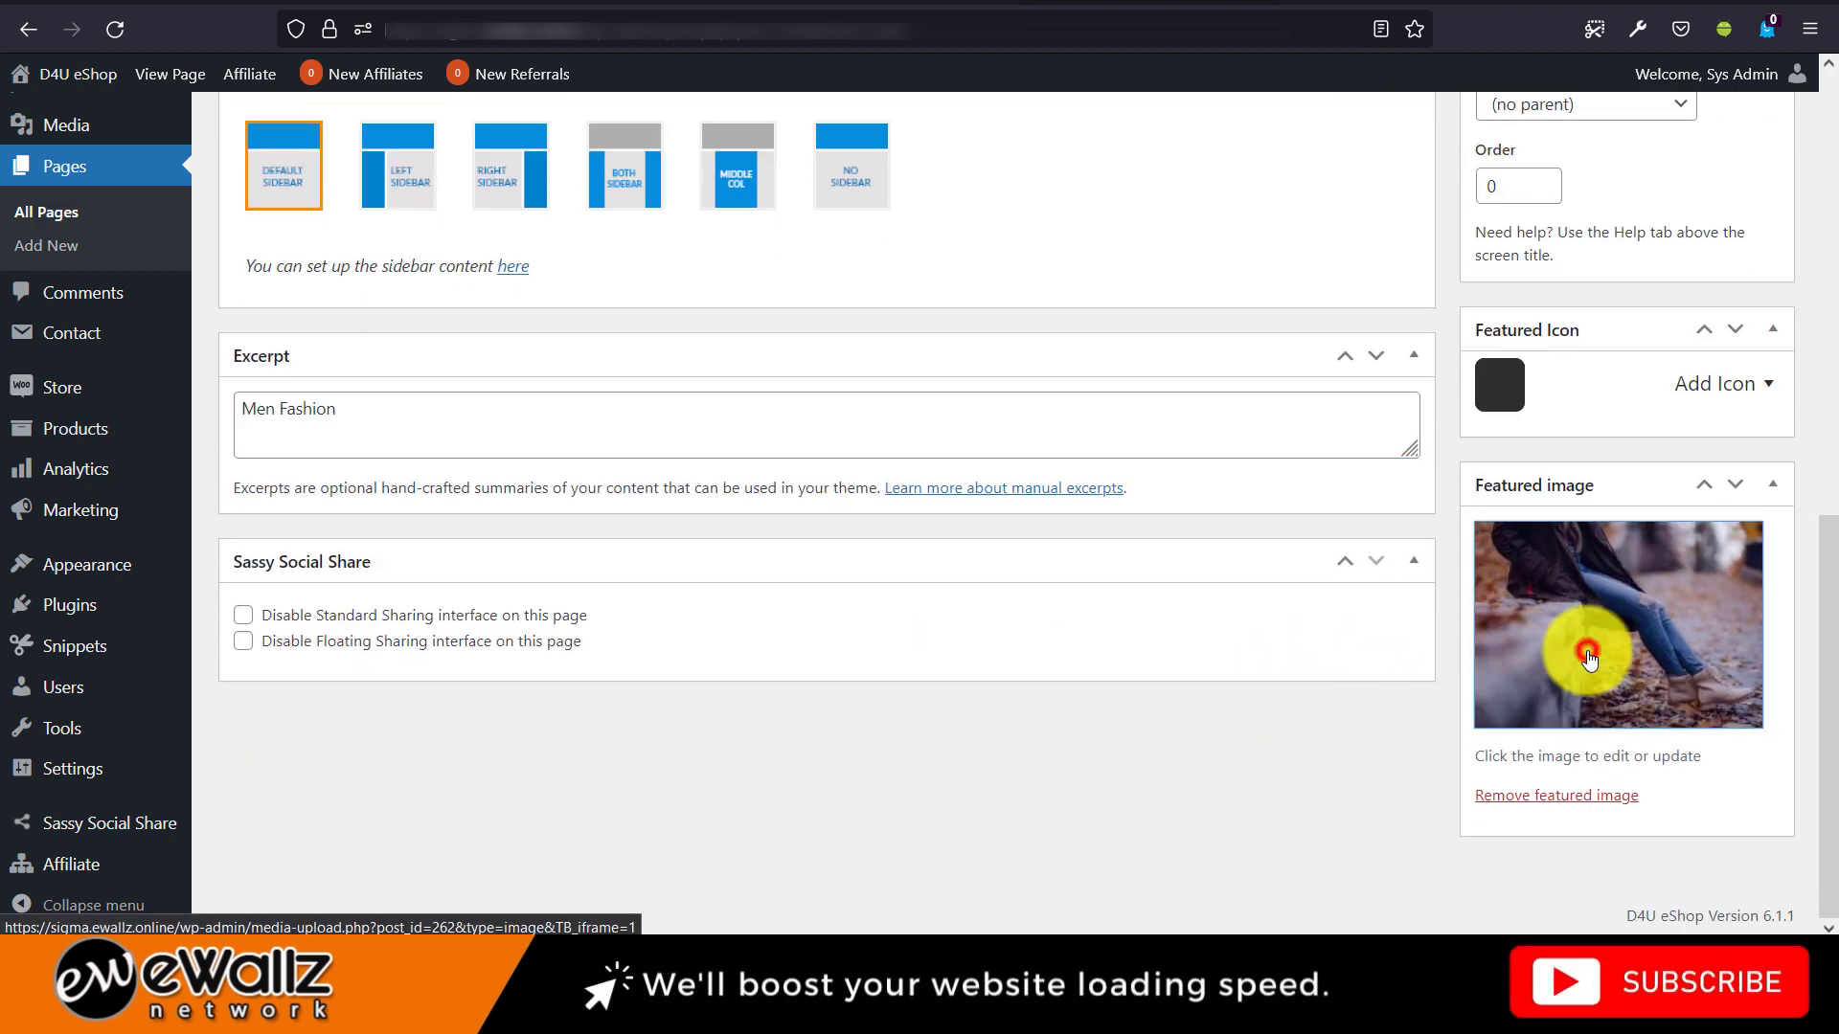
pyautogui.click(1588, 658)
pyautogui.scroll(-3, 1020, 575)
pyautogui.scroll(-1, 1020, 574)
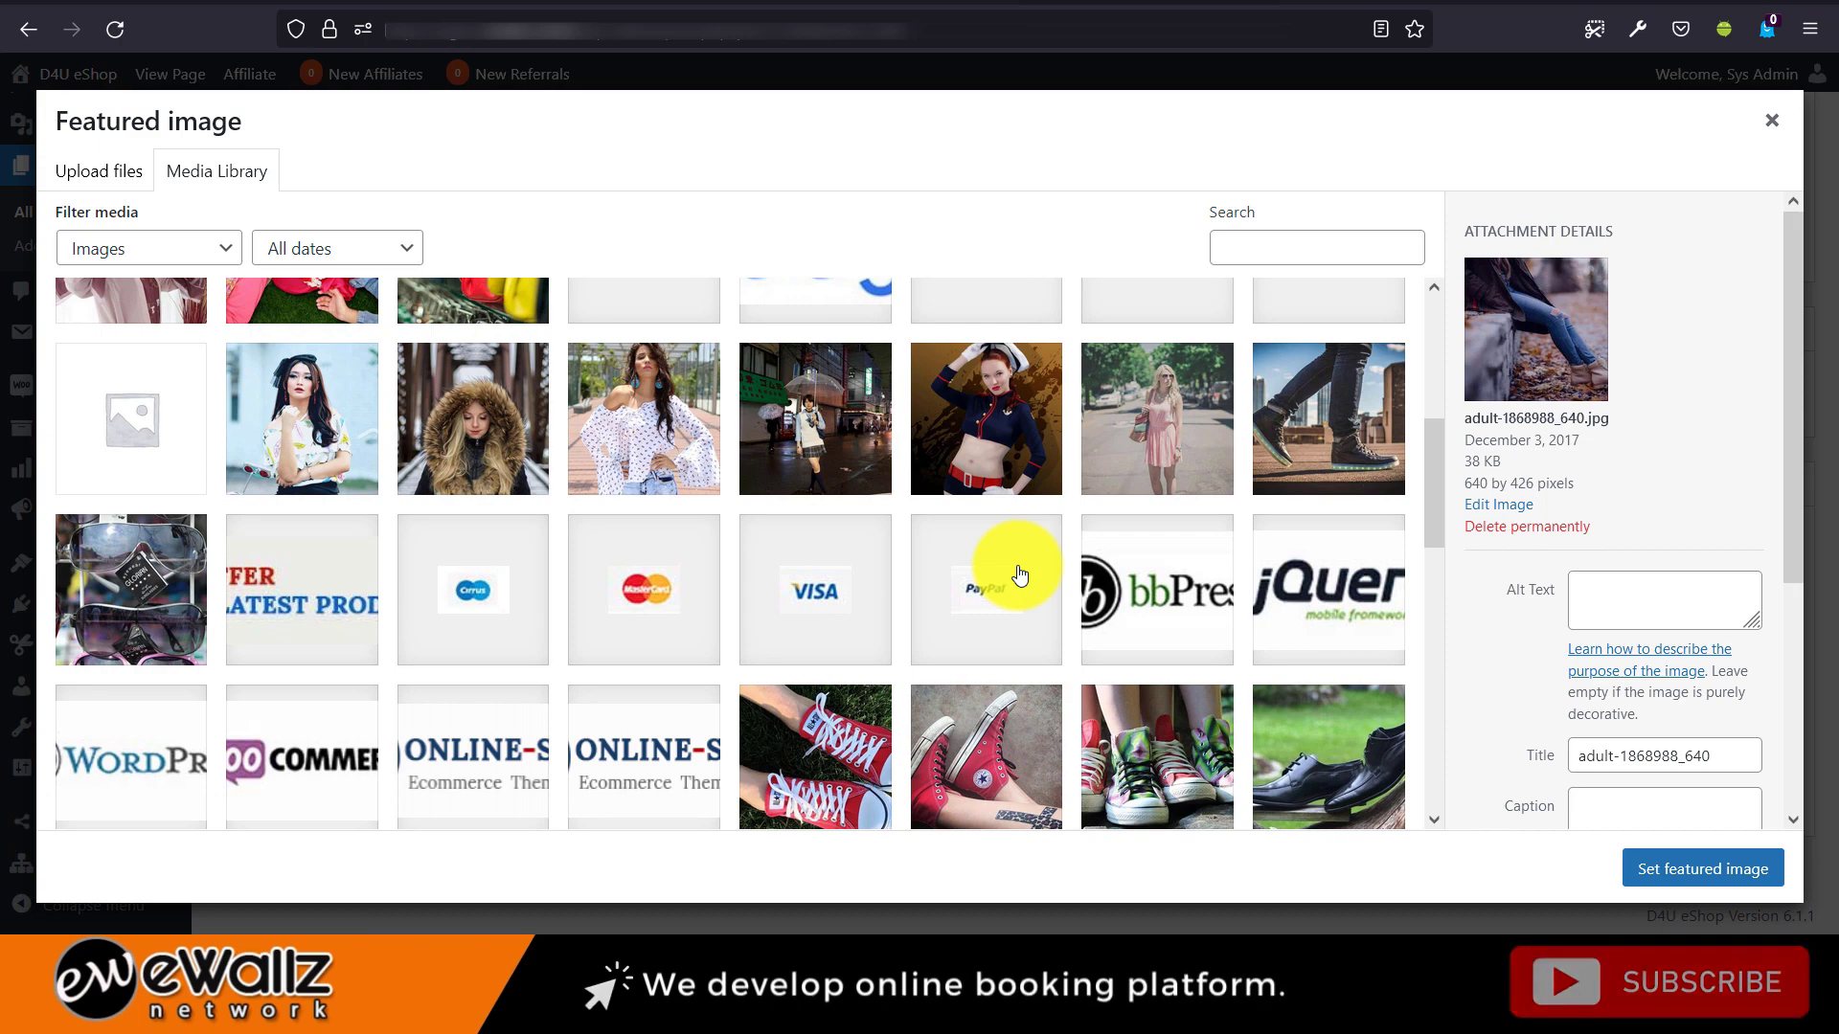
pyautogui.scroll(-2, 1020, 575)
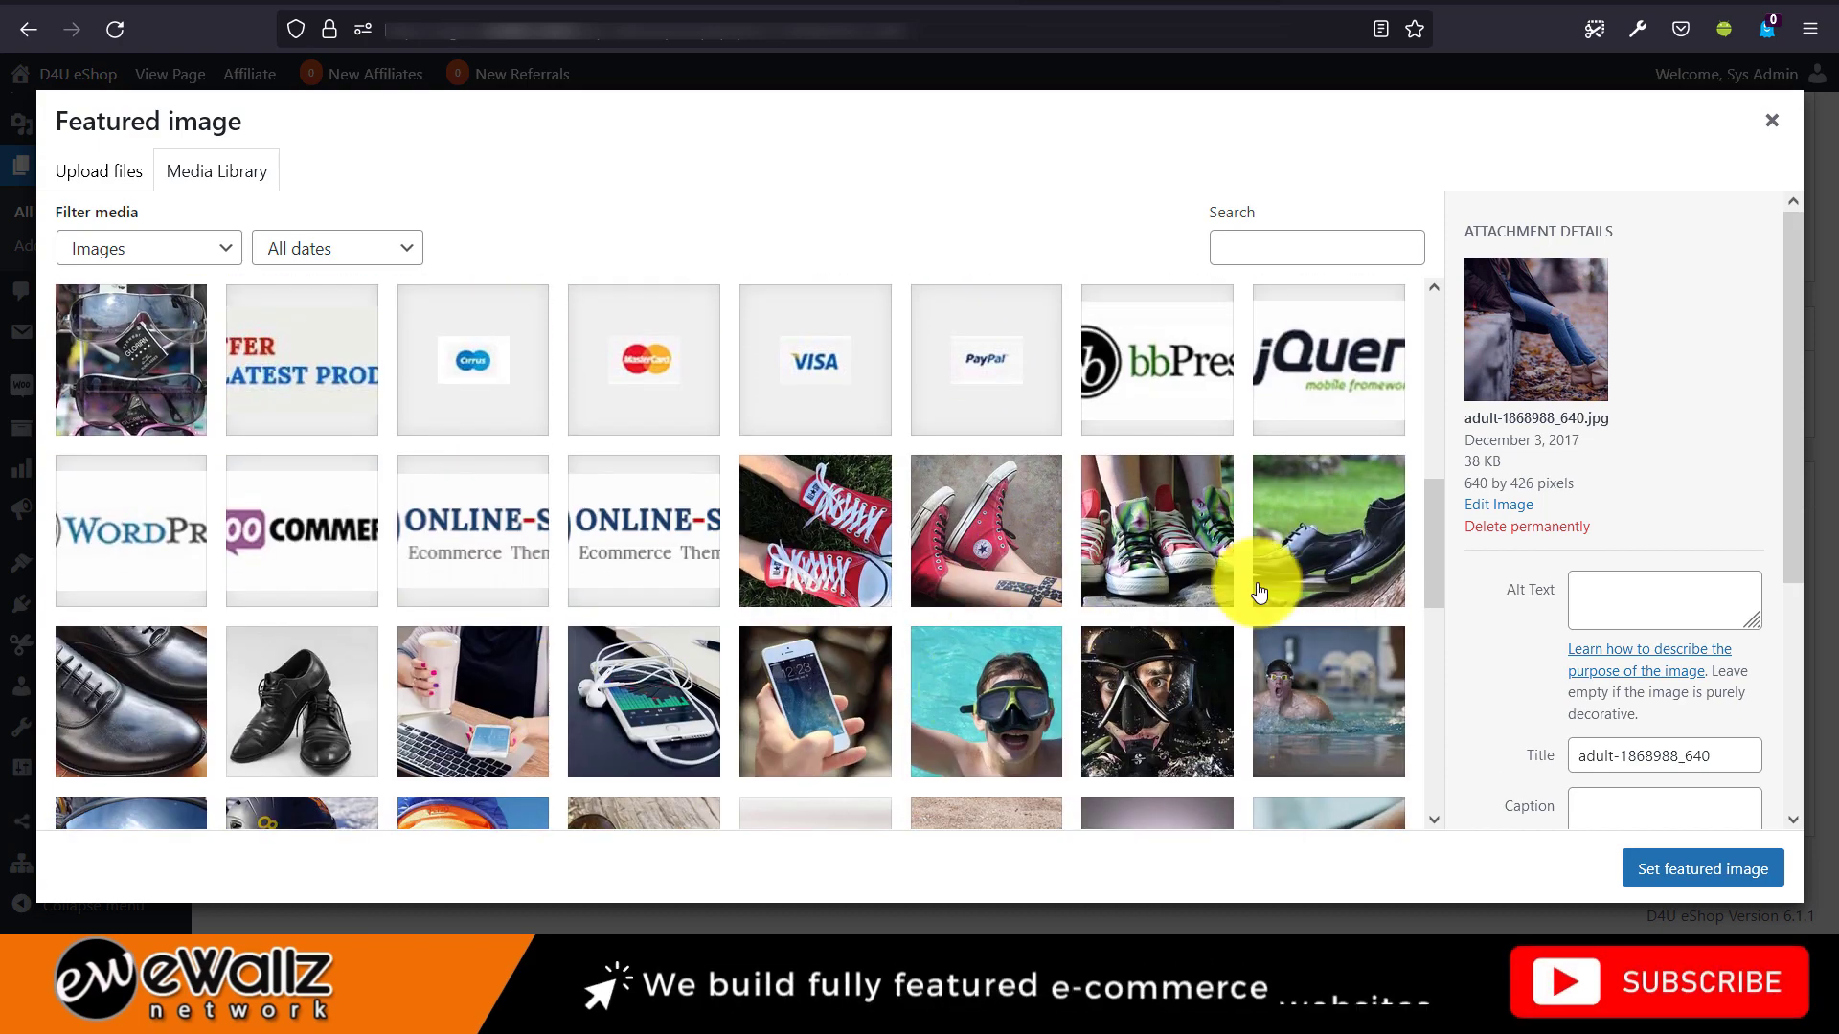
pyautogui.click(1316, 547)
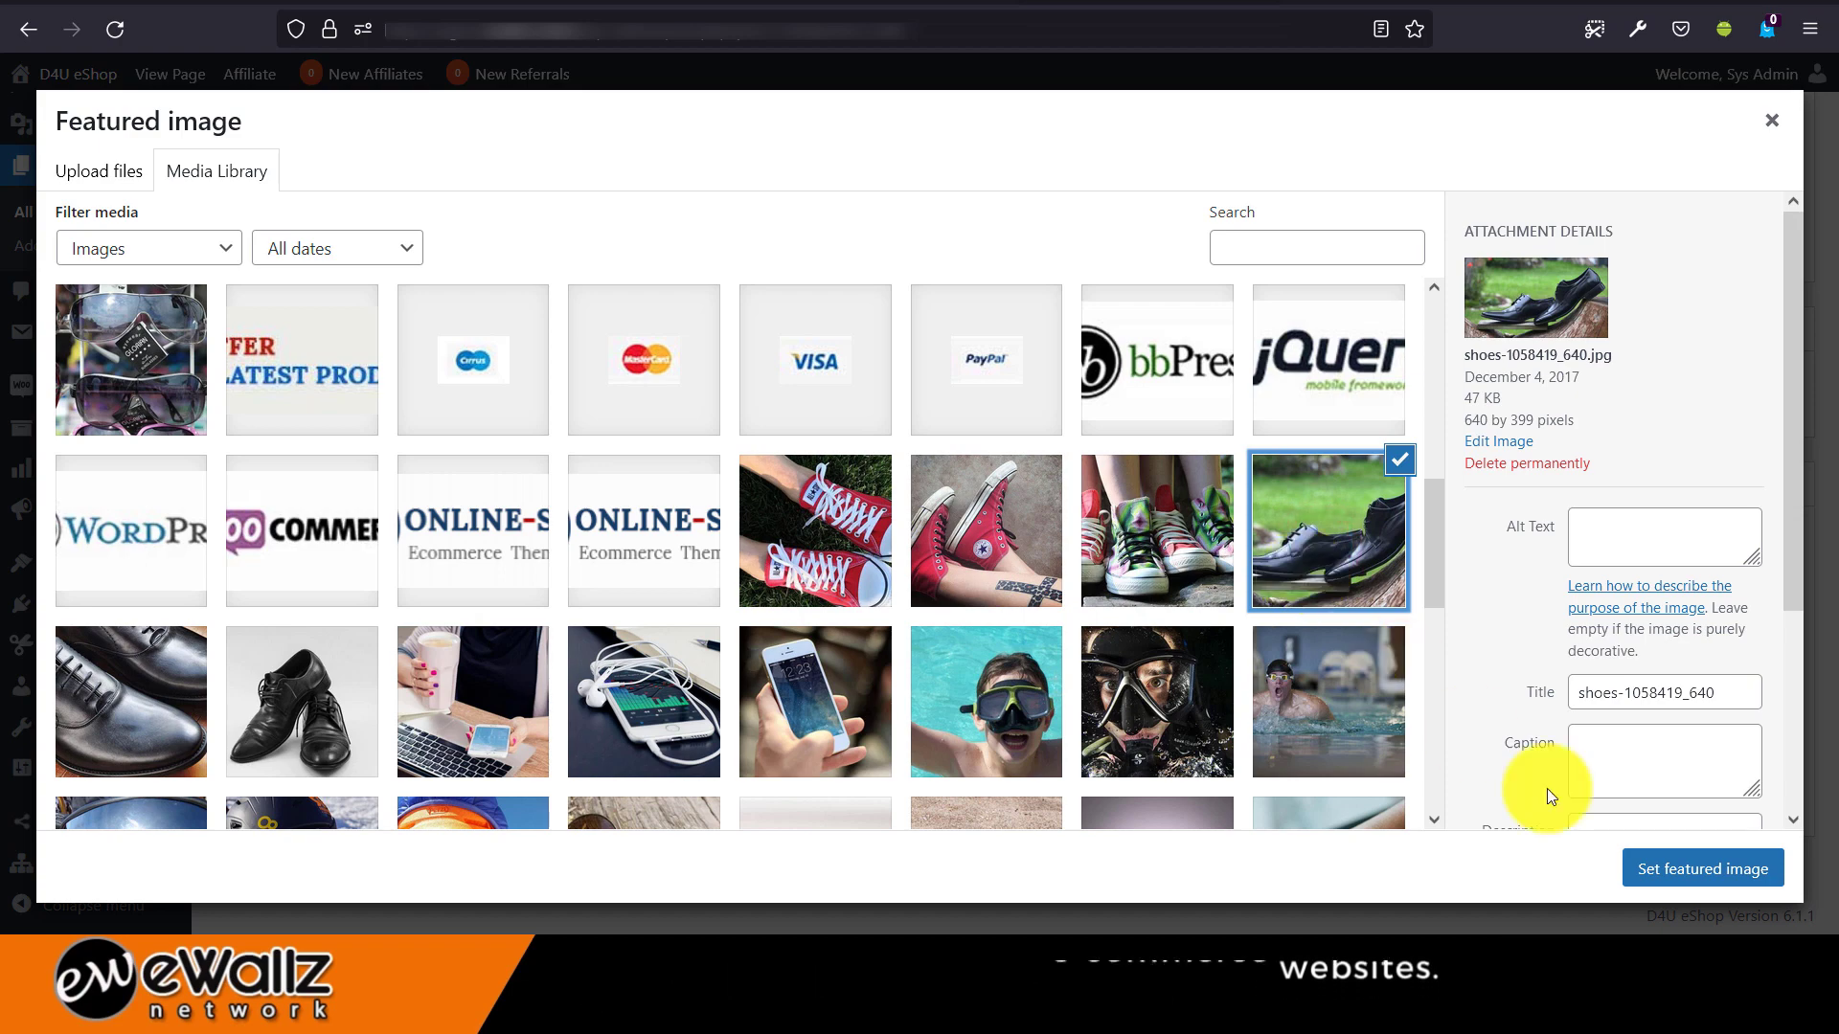
pyautogui.click(1701, 868)
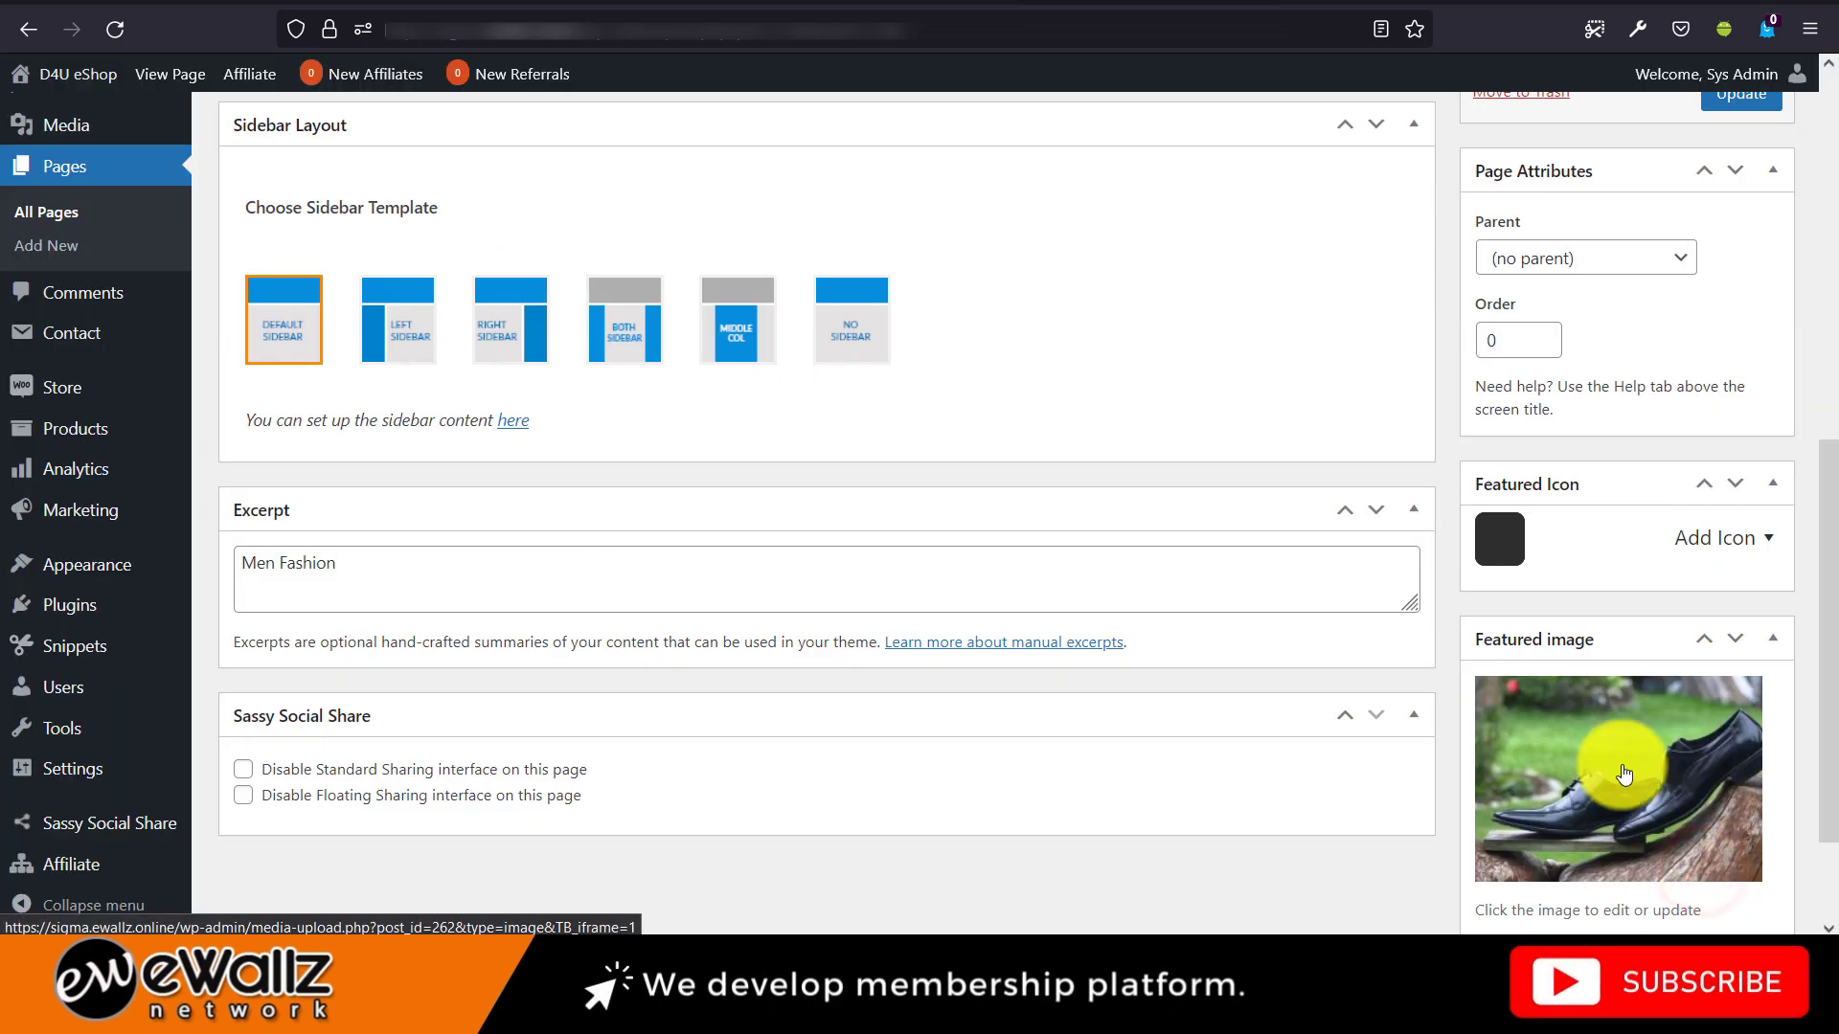
pyautogui.scroll(3, 1621, 763)
pyautogui.click(1736, 343)
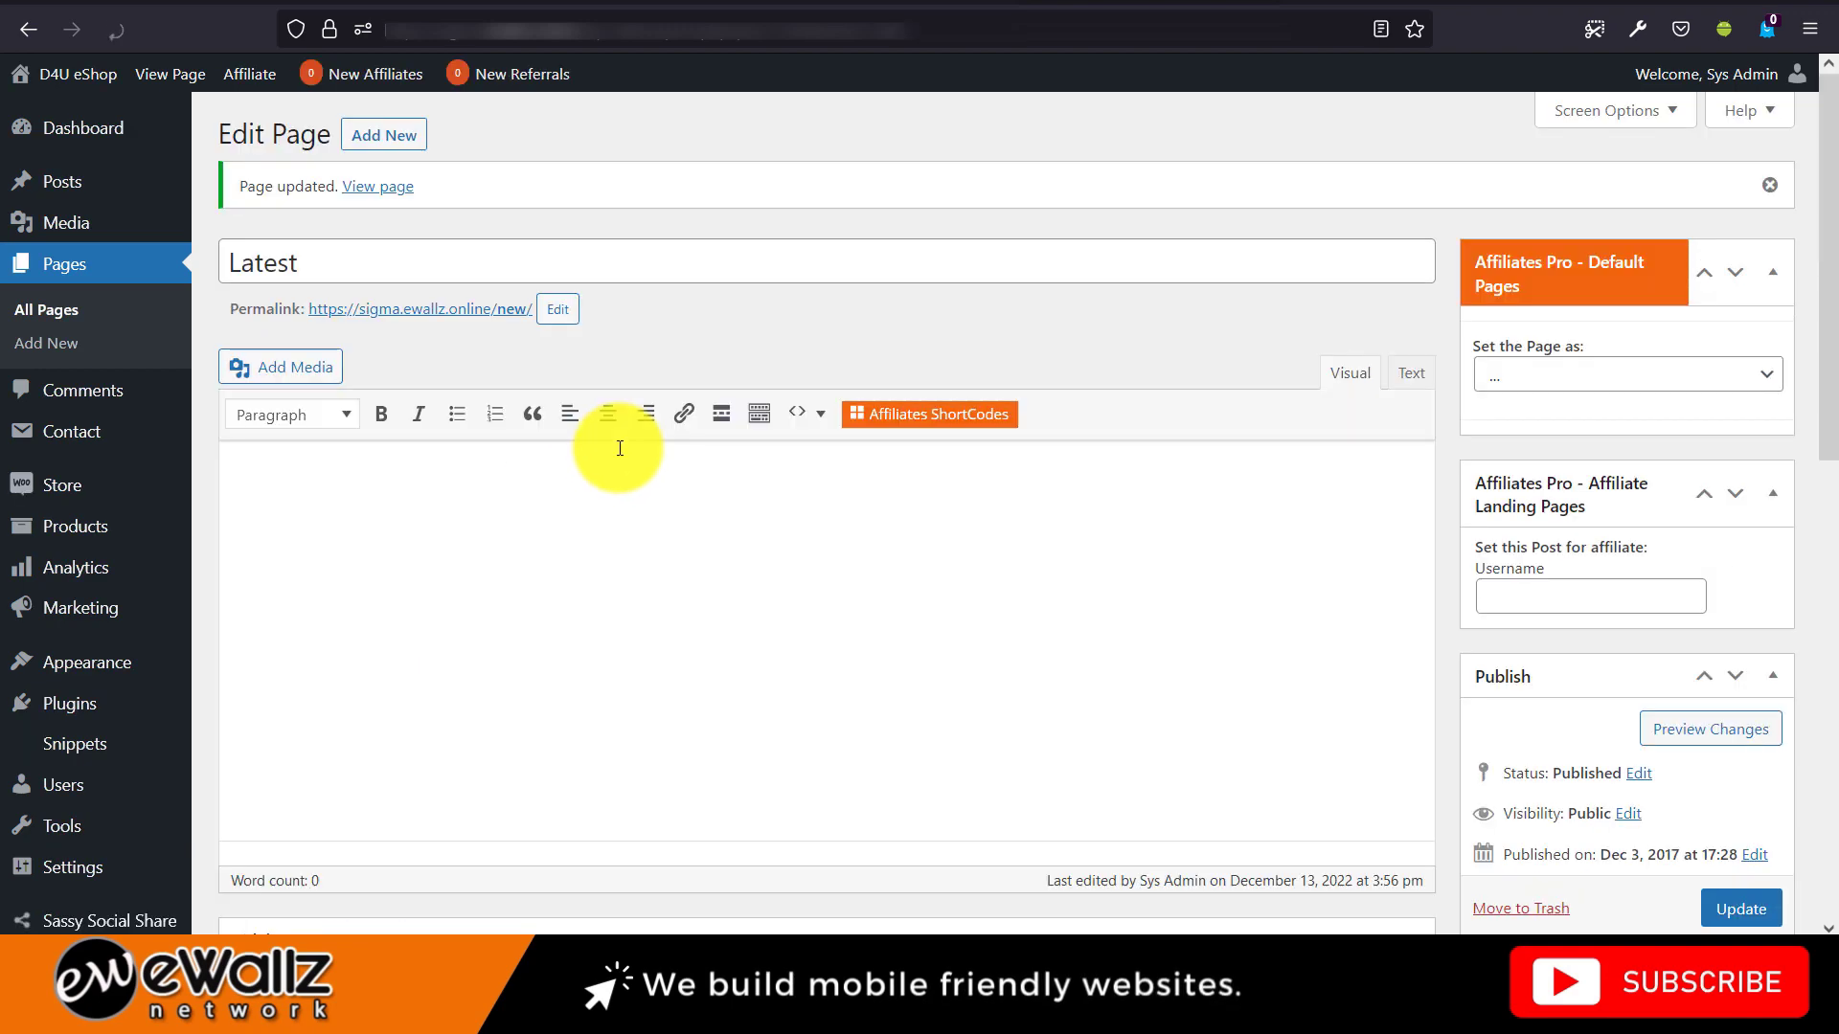
# Return to the theme customizer and check the second banner's preview against its feature page and button URL settings.
pyautogui.click(807, 2)
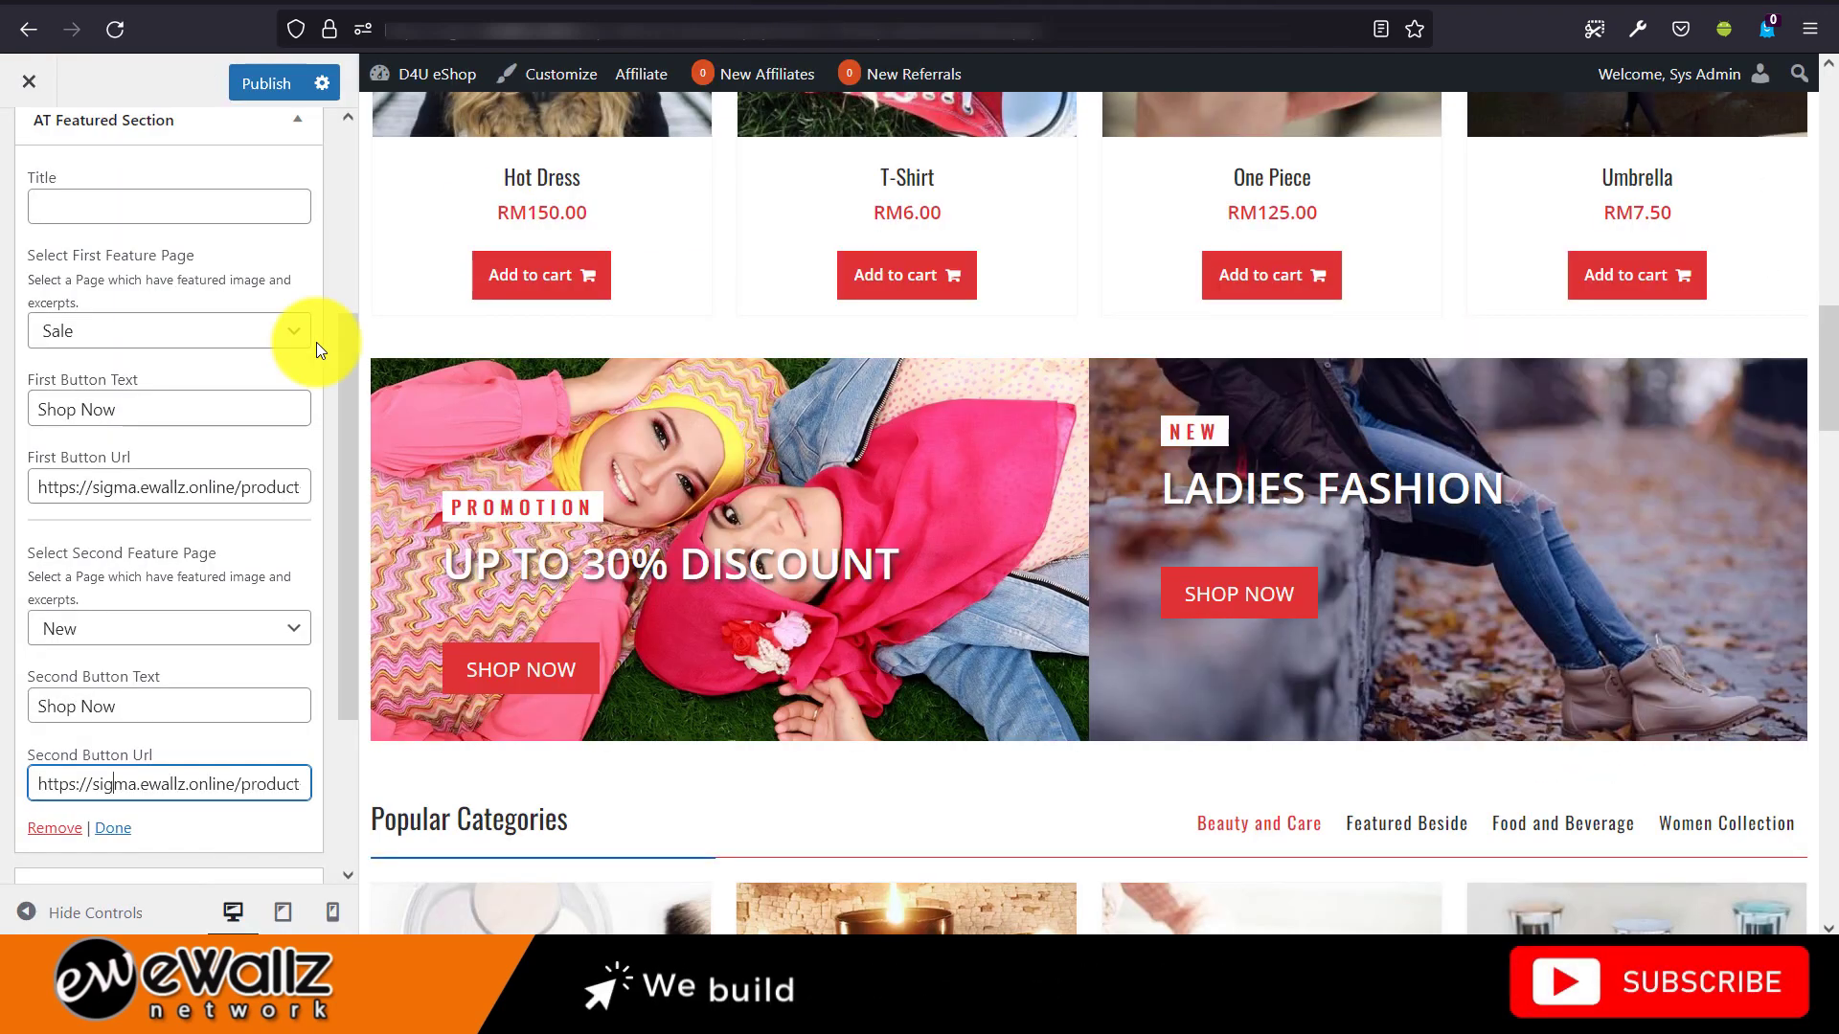
pyautogui.scroll(-2, 144, 759)
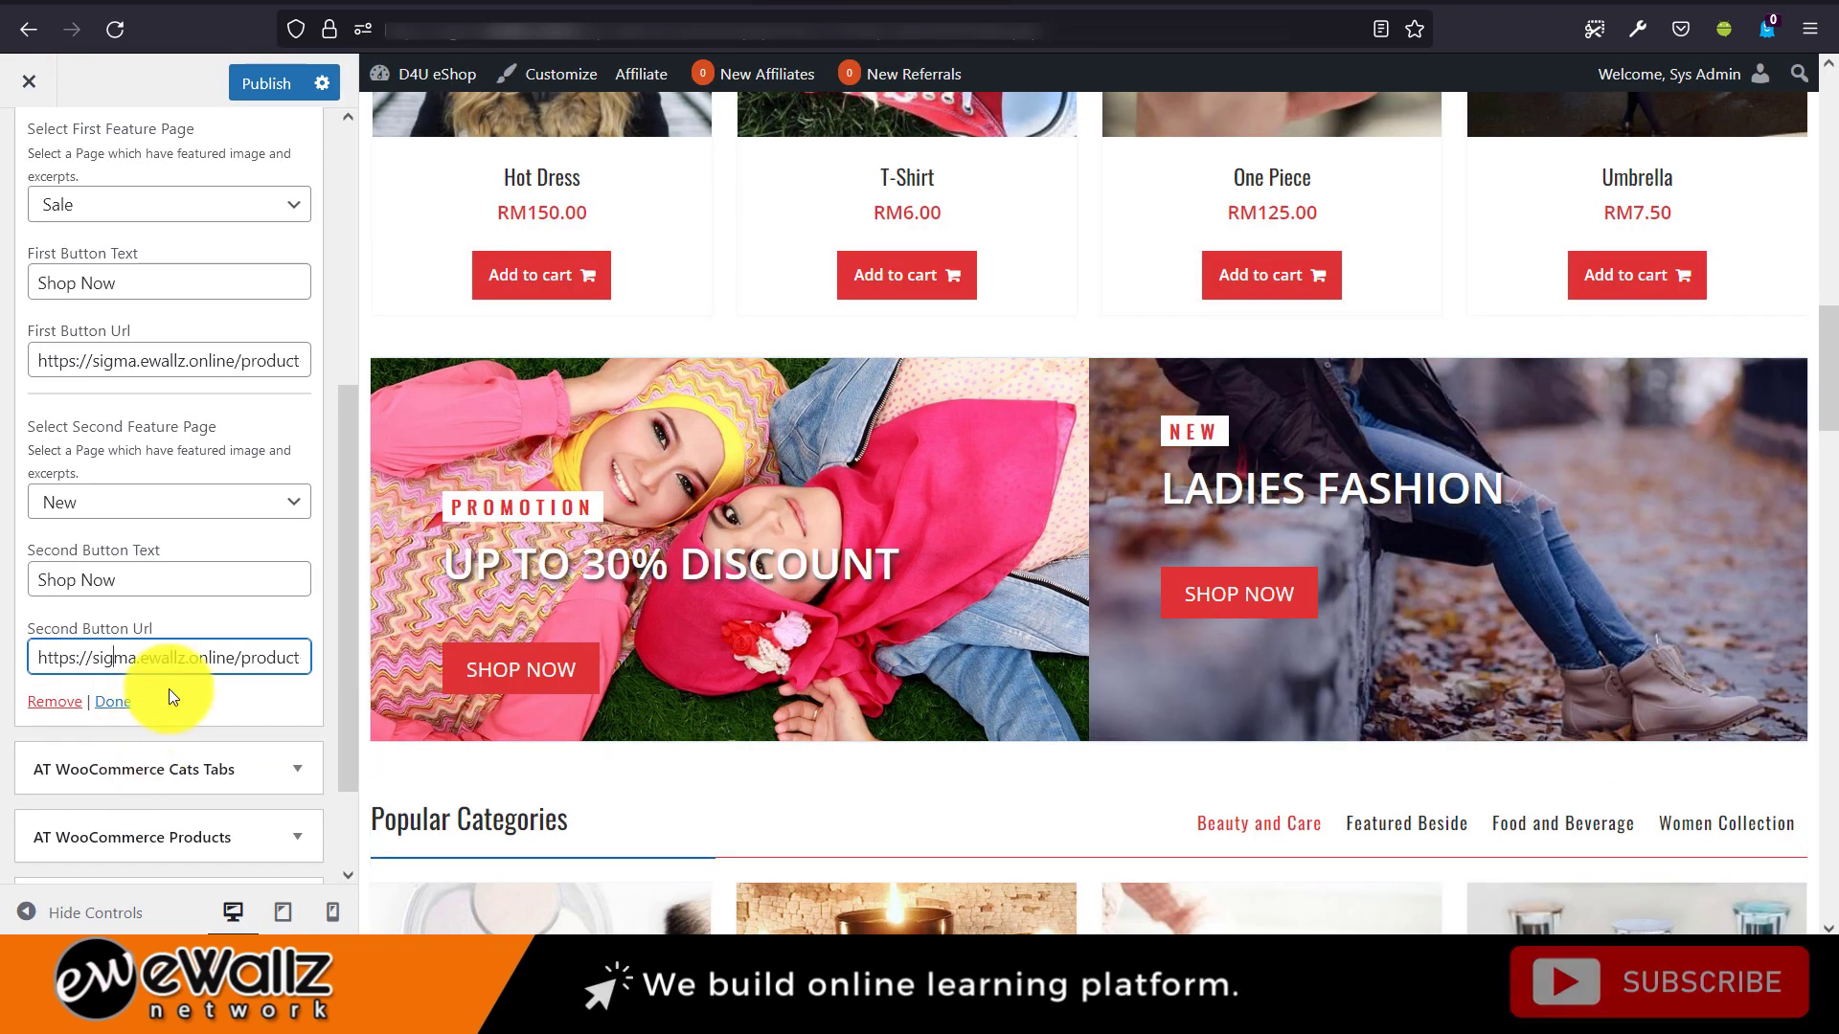
pyautogui.click(244, 661)
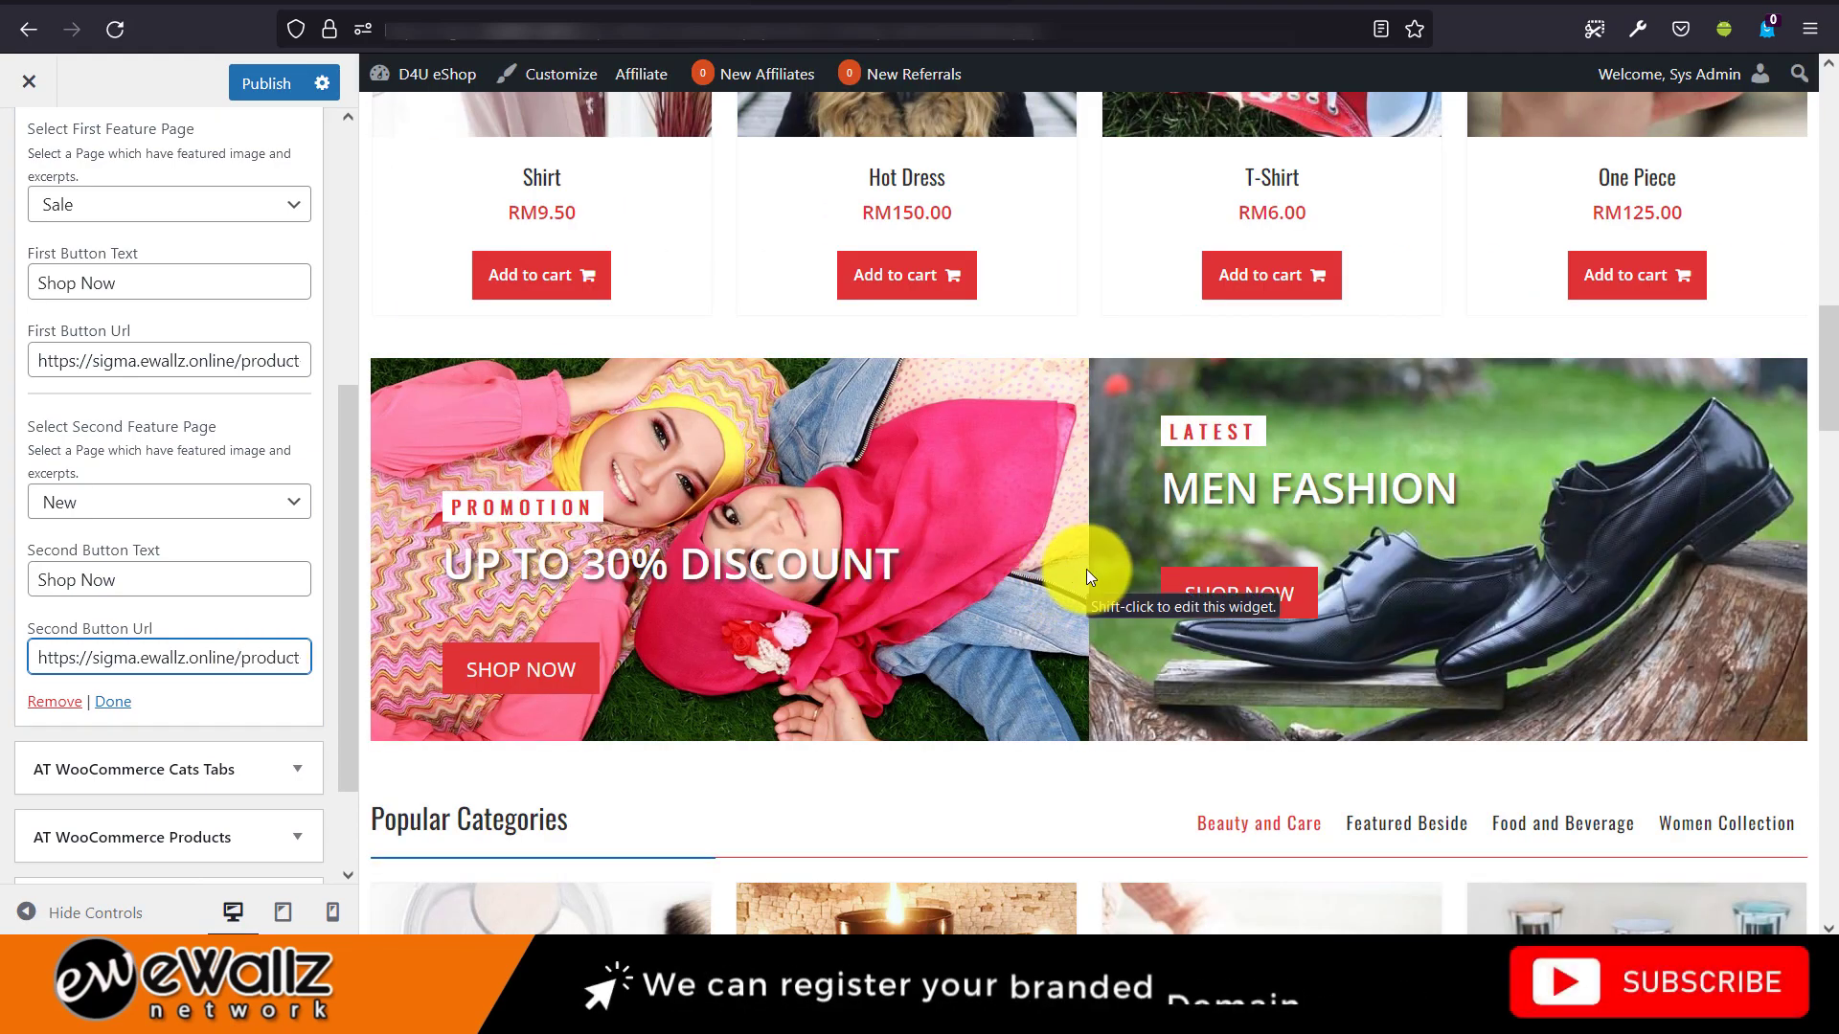
# Expand the AT WooCommerce Cats Tabs widget and compare its title, feature categories and display options with the Popular Categories section.
pyautogui.scroll(-4, 1037, 534)
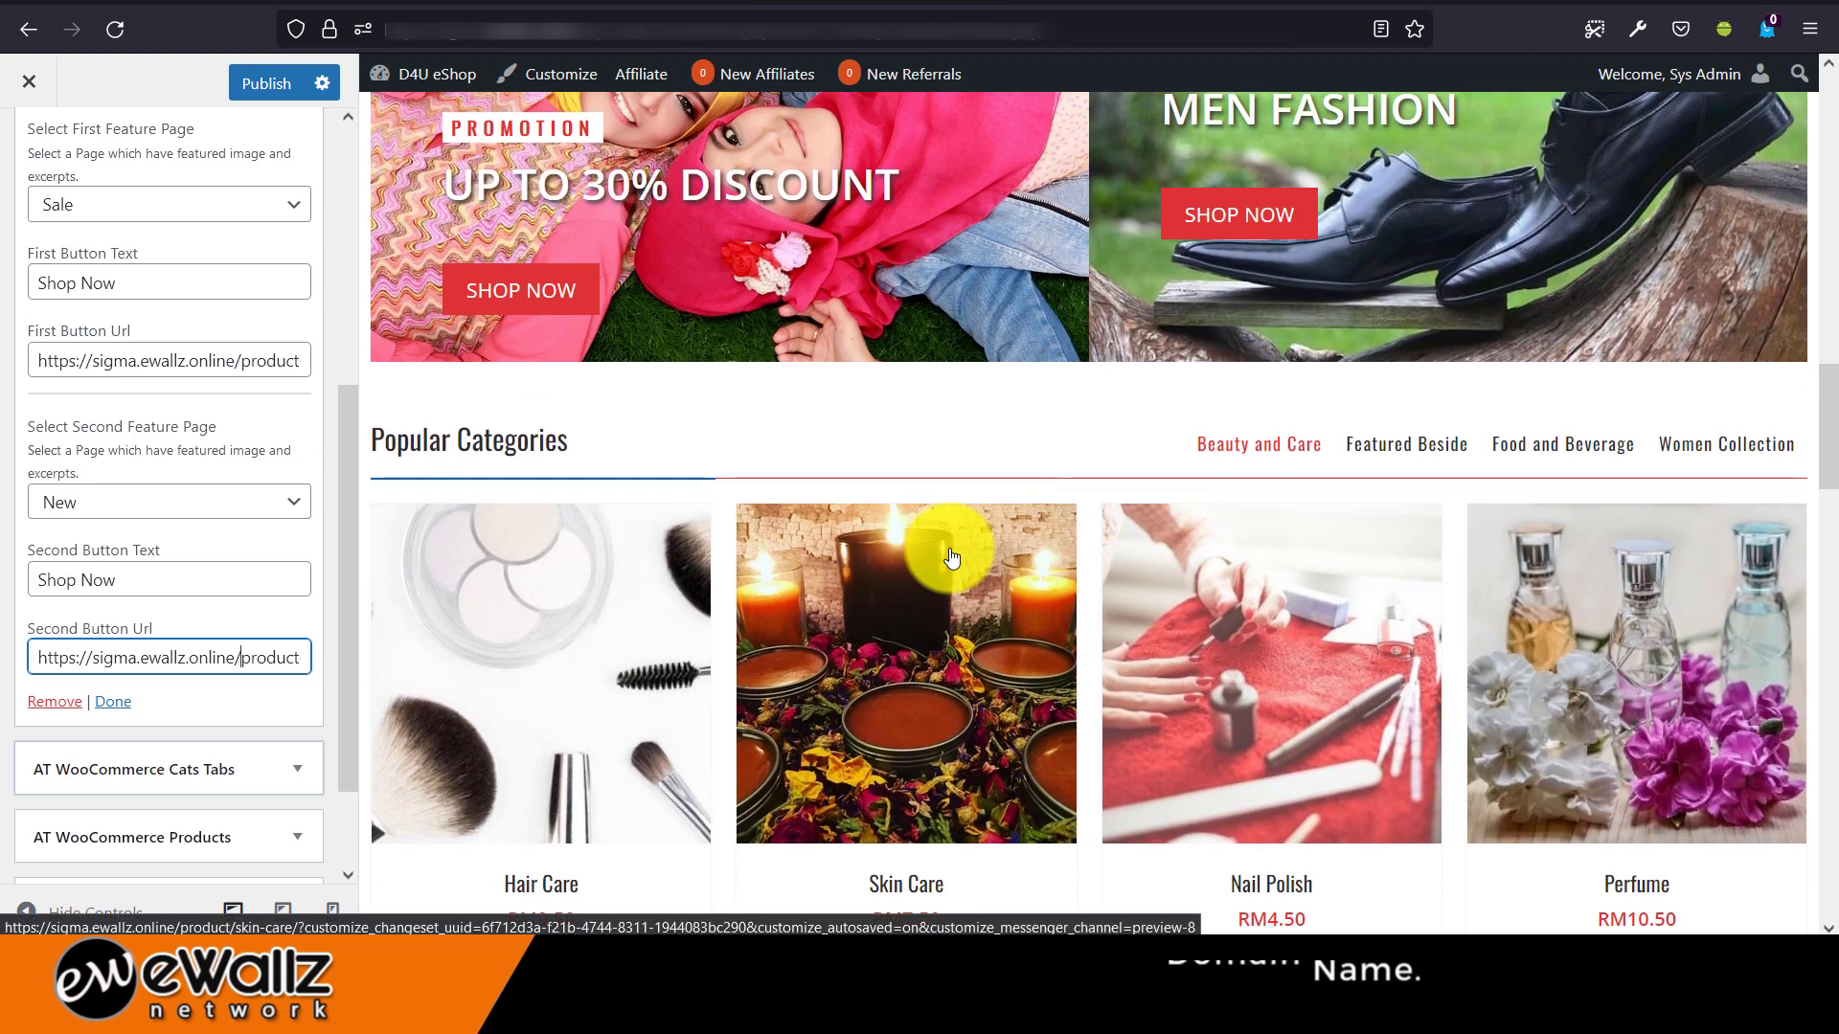
pyautogui.scroll(-2, 138, 567)
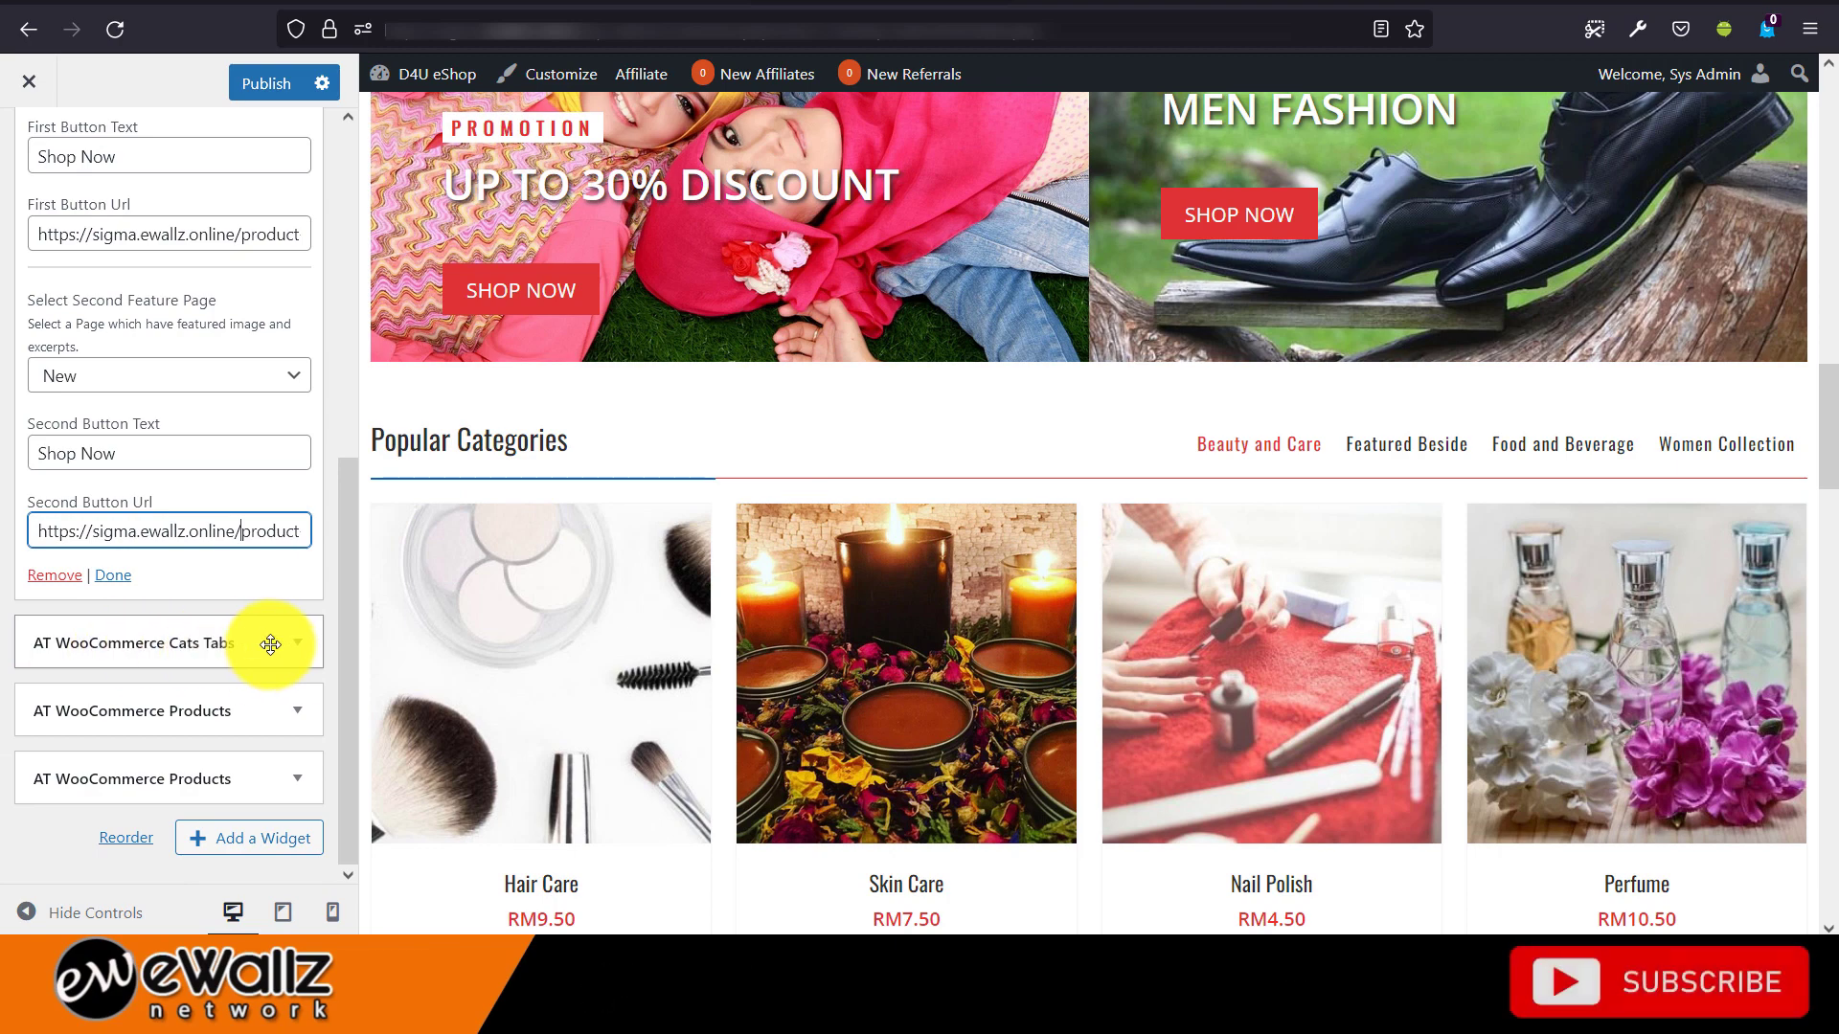
pyautogui.click(300, 649)
pyautogui.scroll(-5, 301, 651)
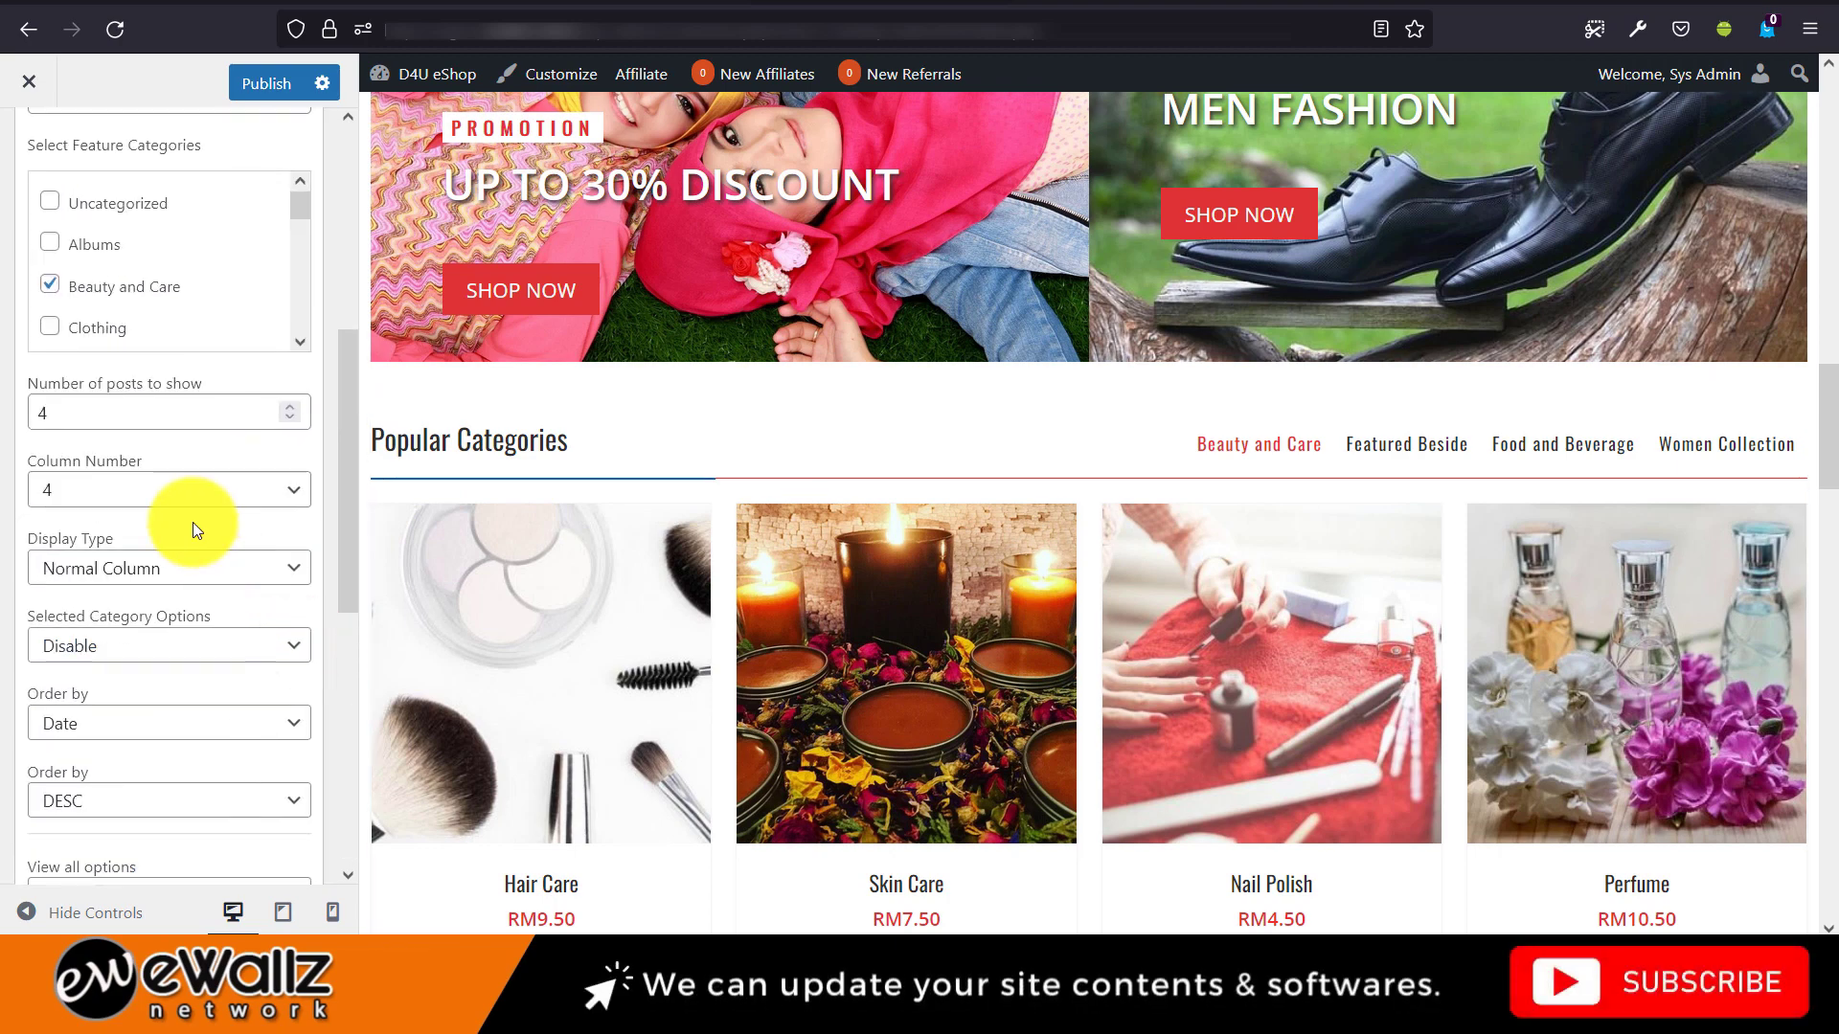
pyautogui.scroll(3, 192, 521)
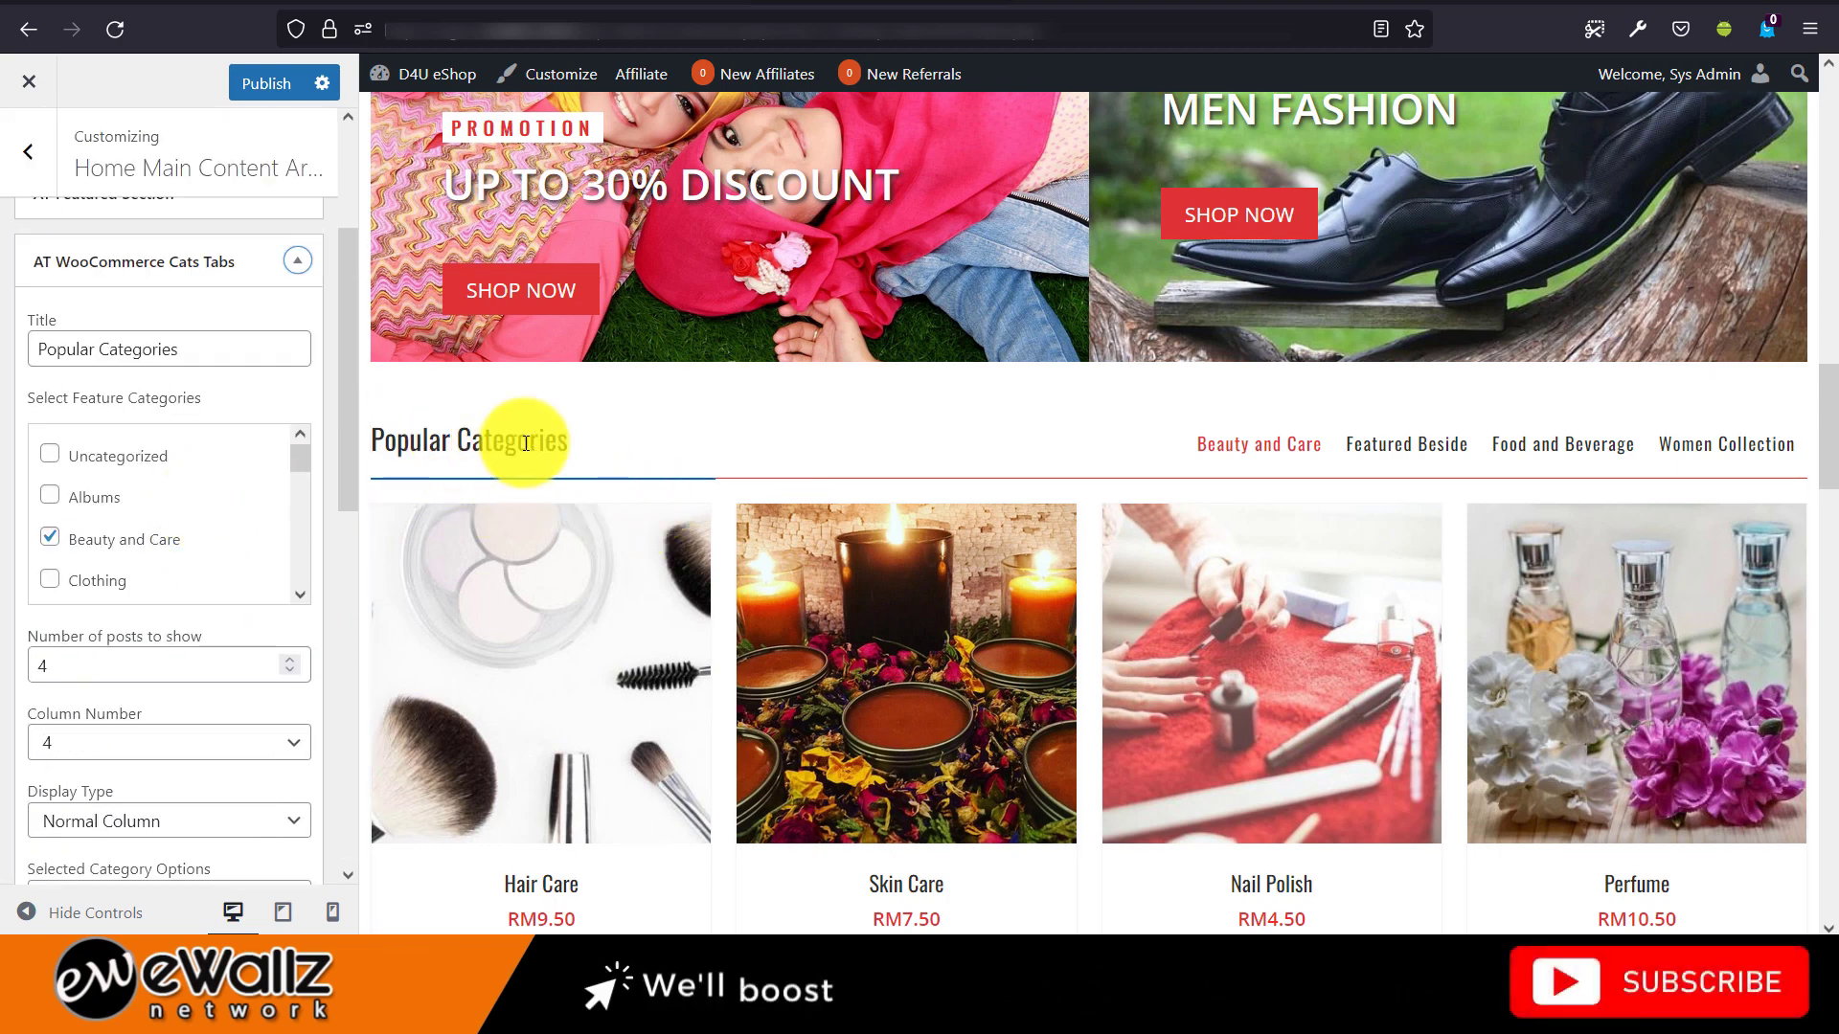
pyautogui.click(206, 354)
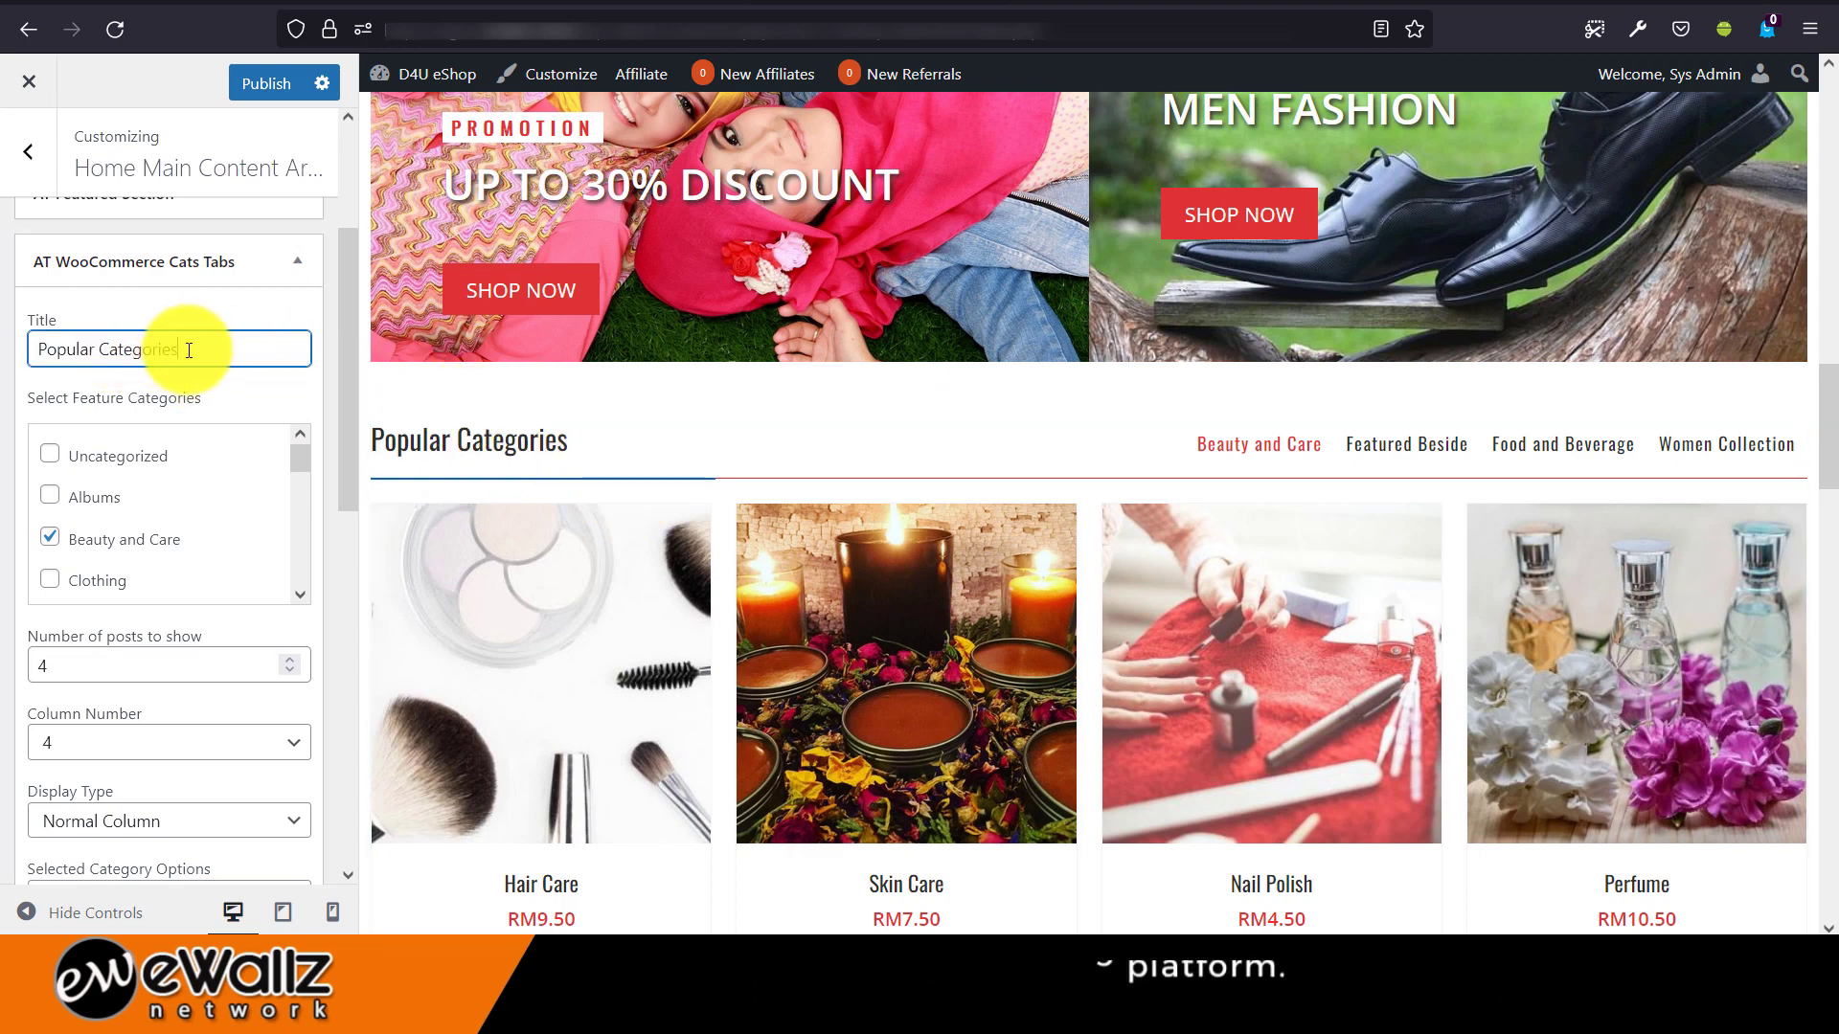
pyautogui.scroll(-6, 159, 519)
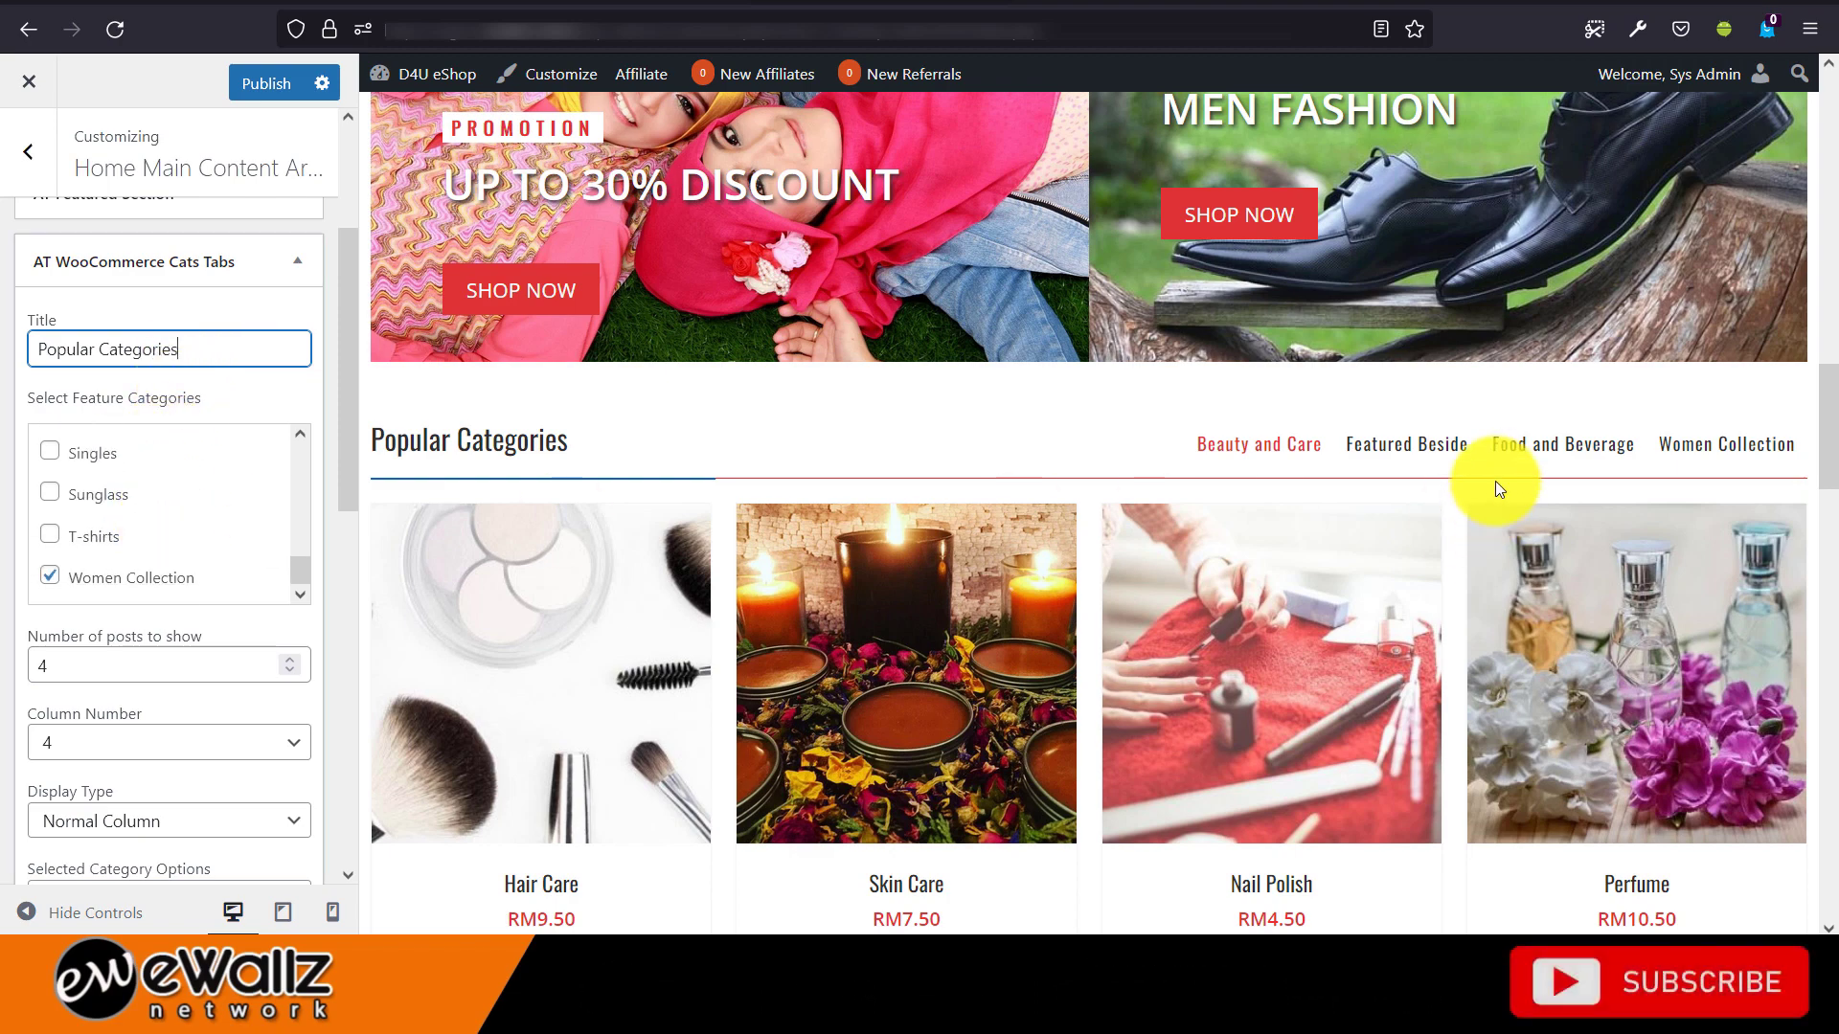
pyautogui.scroll(5, 172, 497)
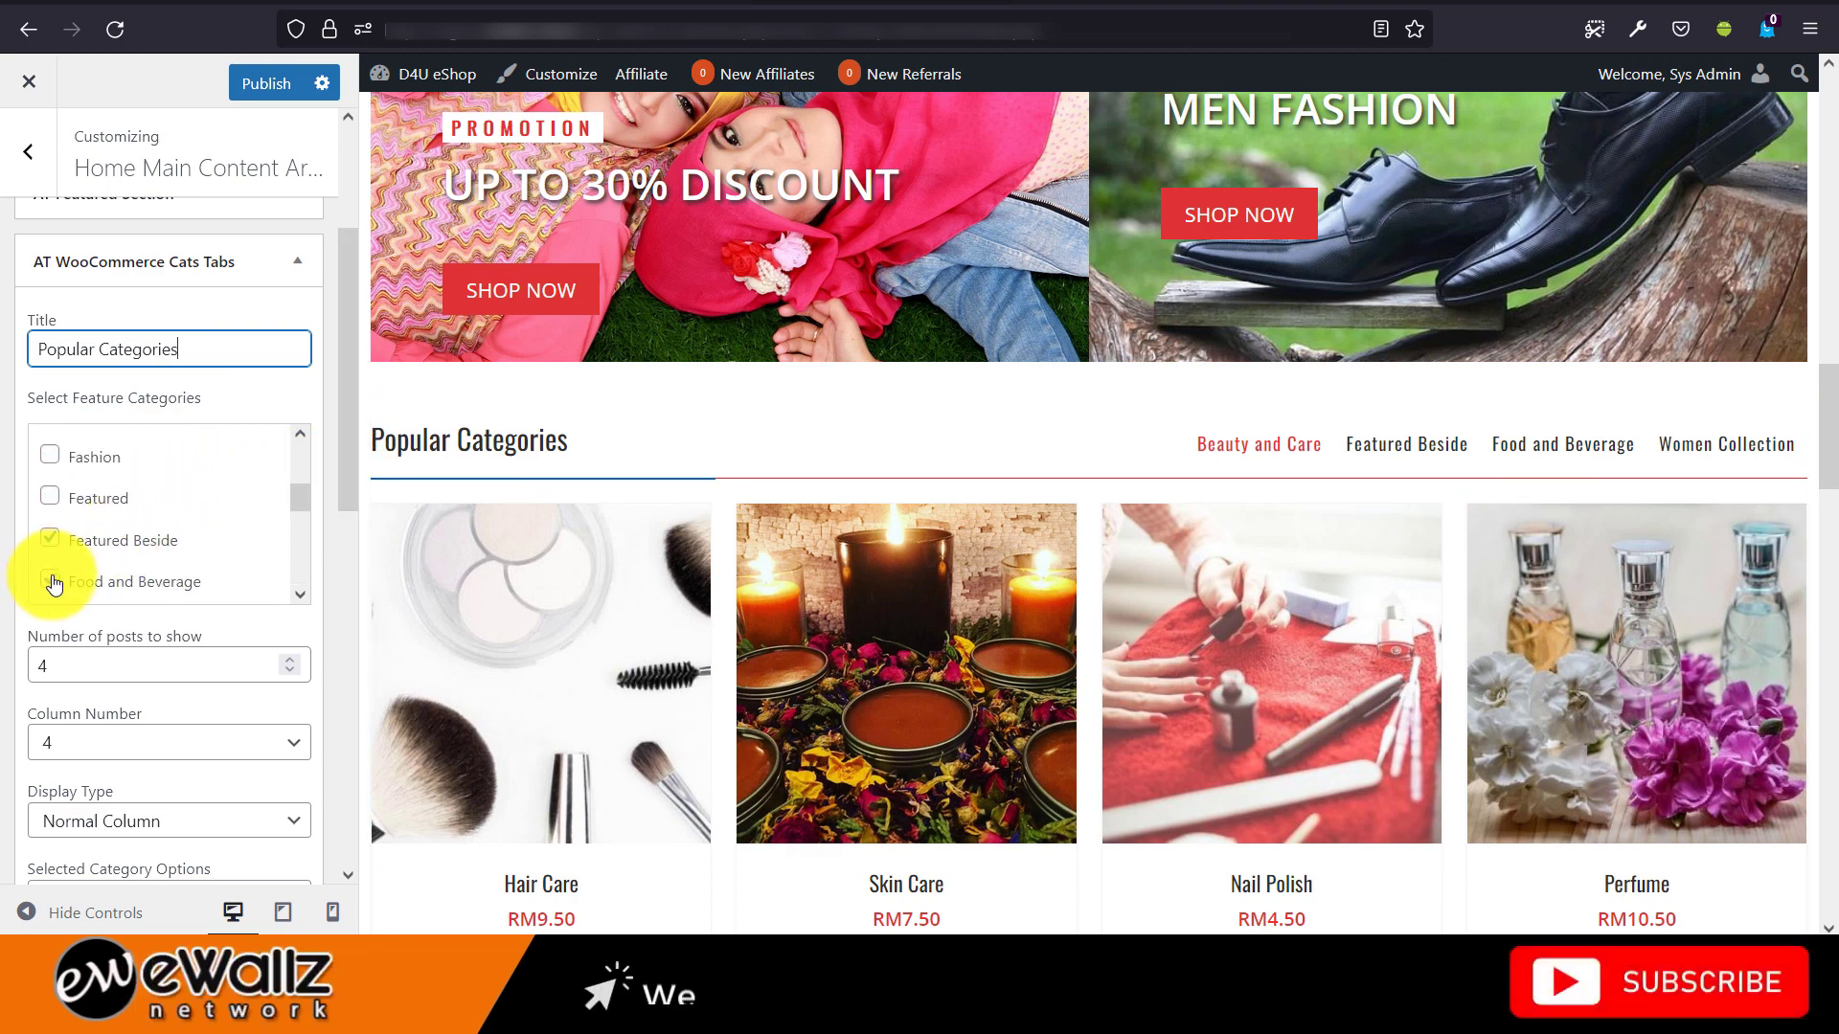
# Replace the Featured Beside and Food and Beverage feature categories with Fashion, and preview each tab of the Popular Categories section.
pyautogui.click(50, 541)
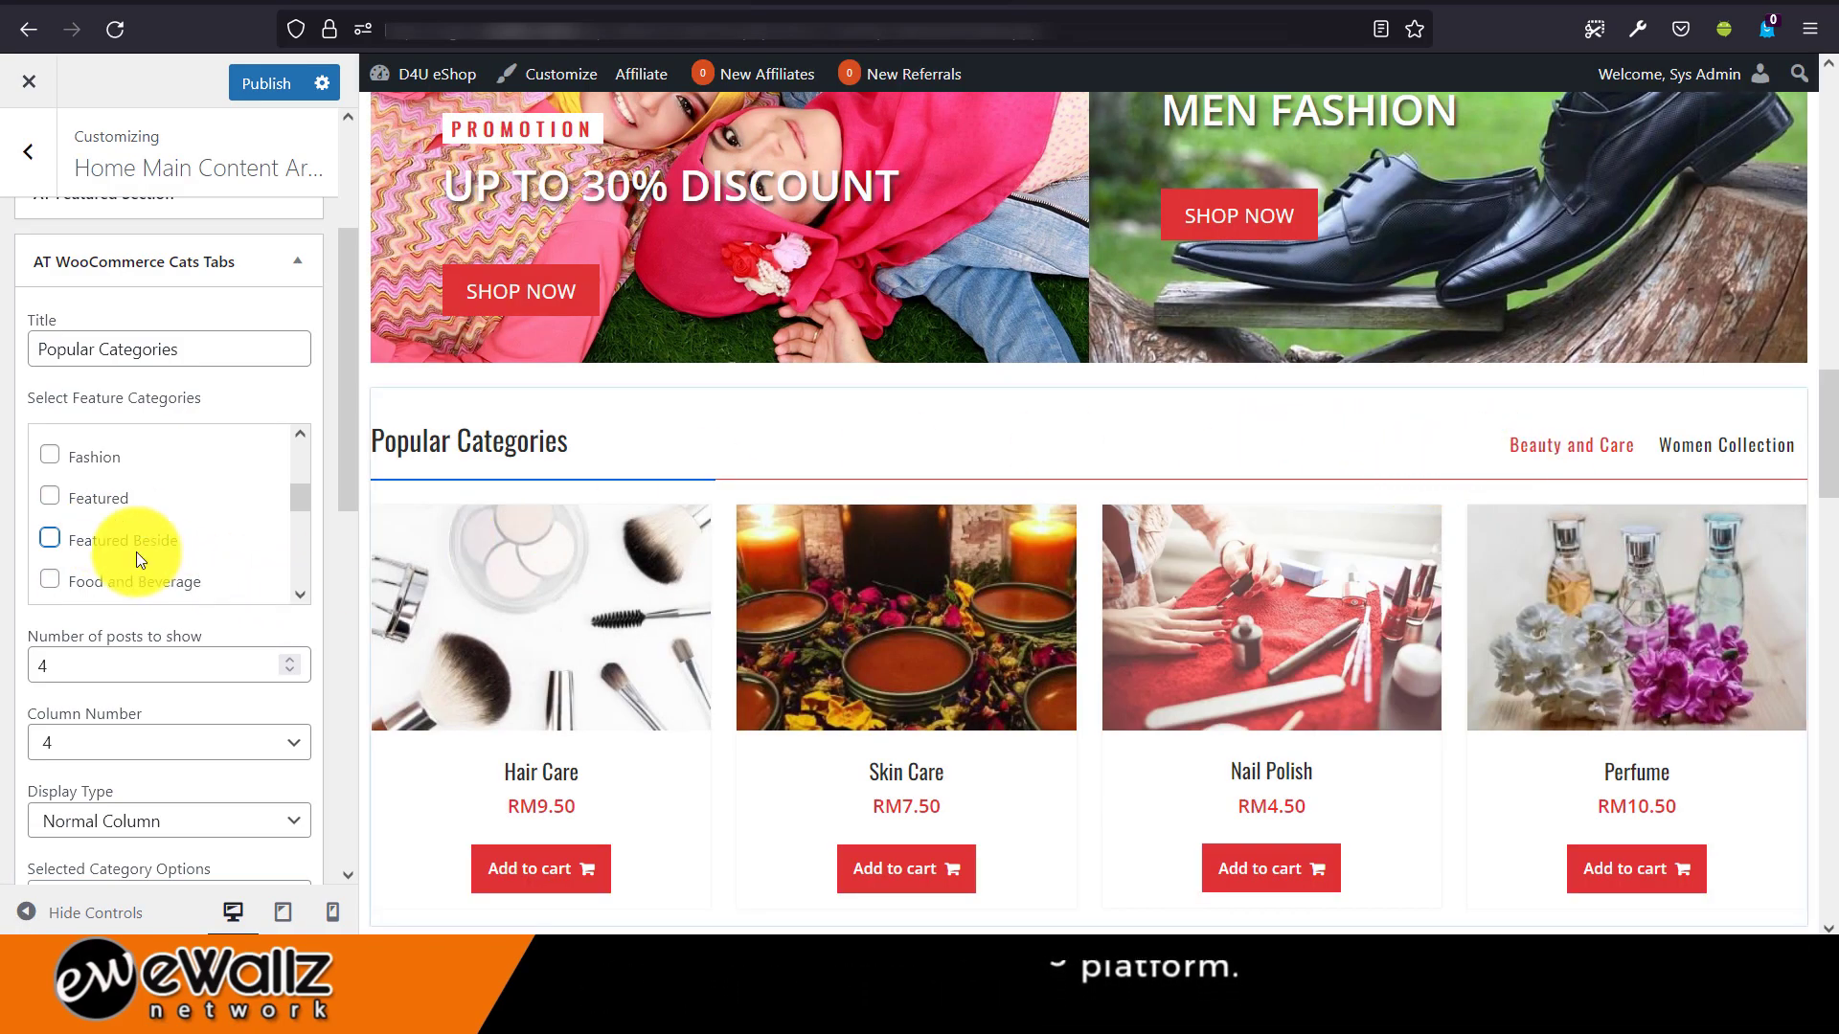
pyautogui.click(50, 456)
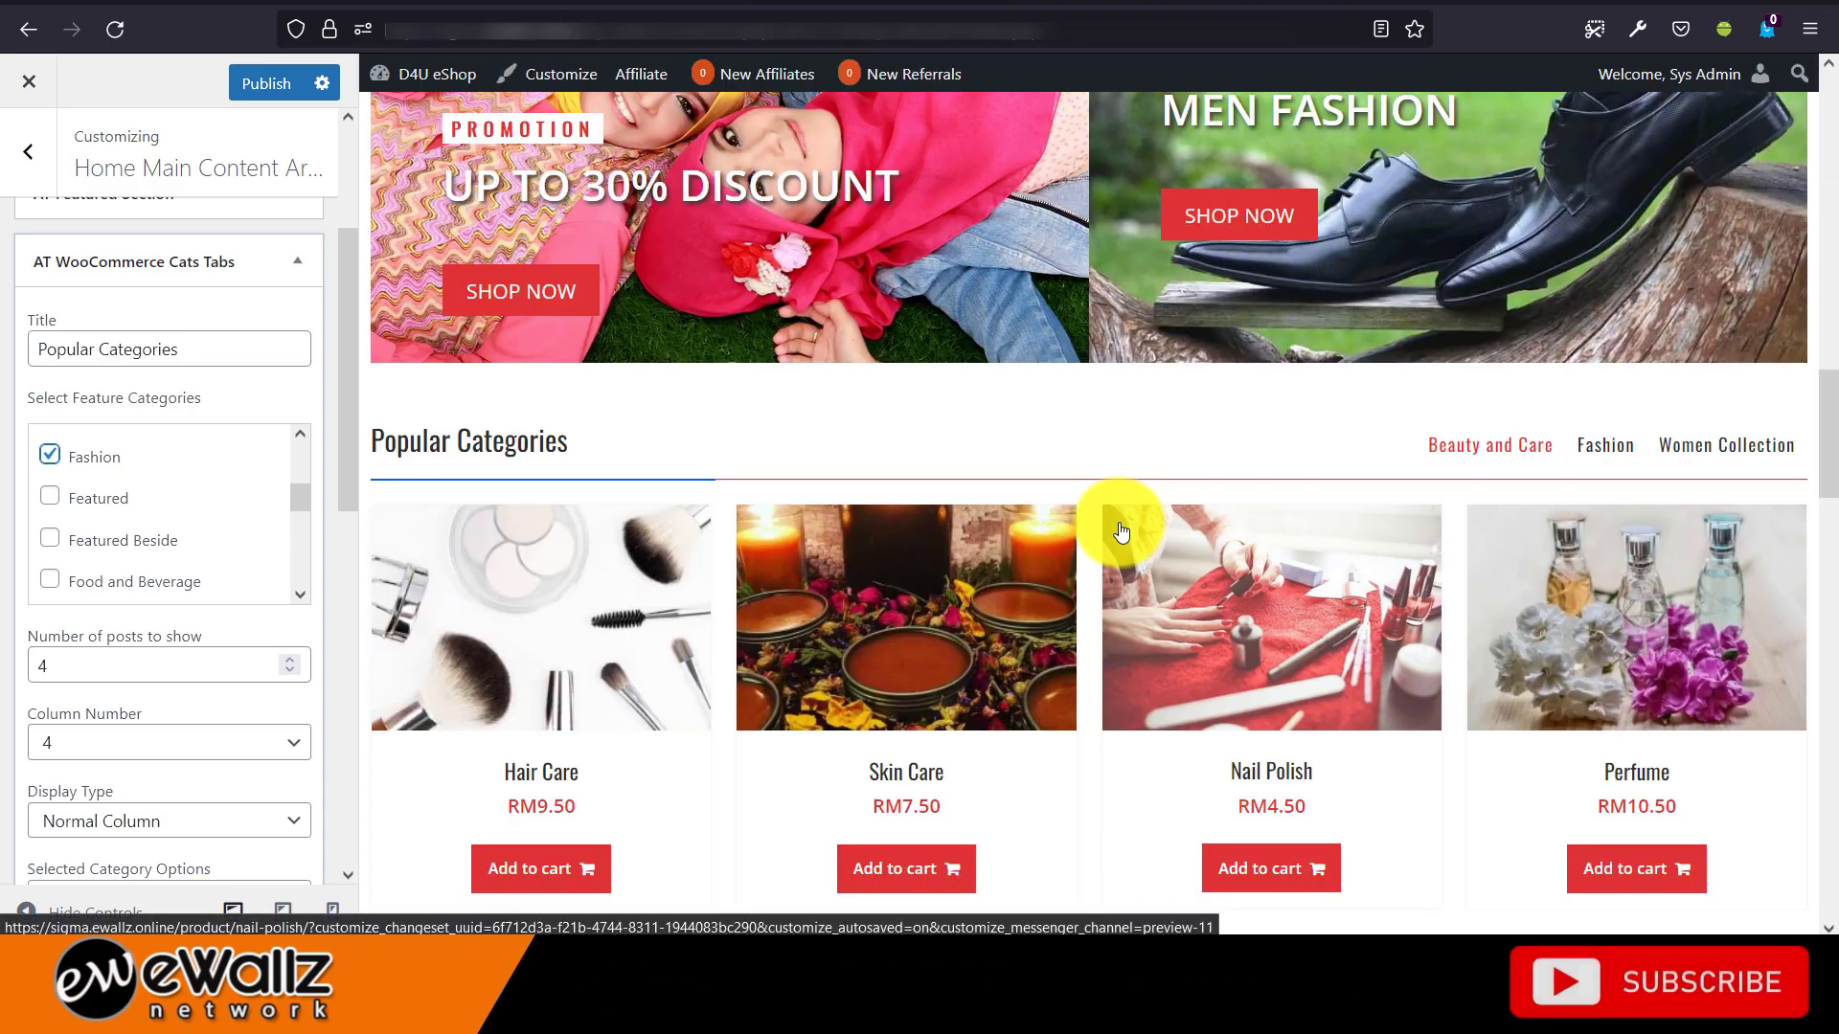
pyautogui.click(1623, 448)
pyautogui.click(1709, 444)
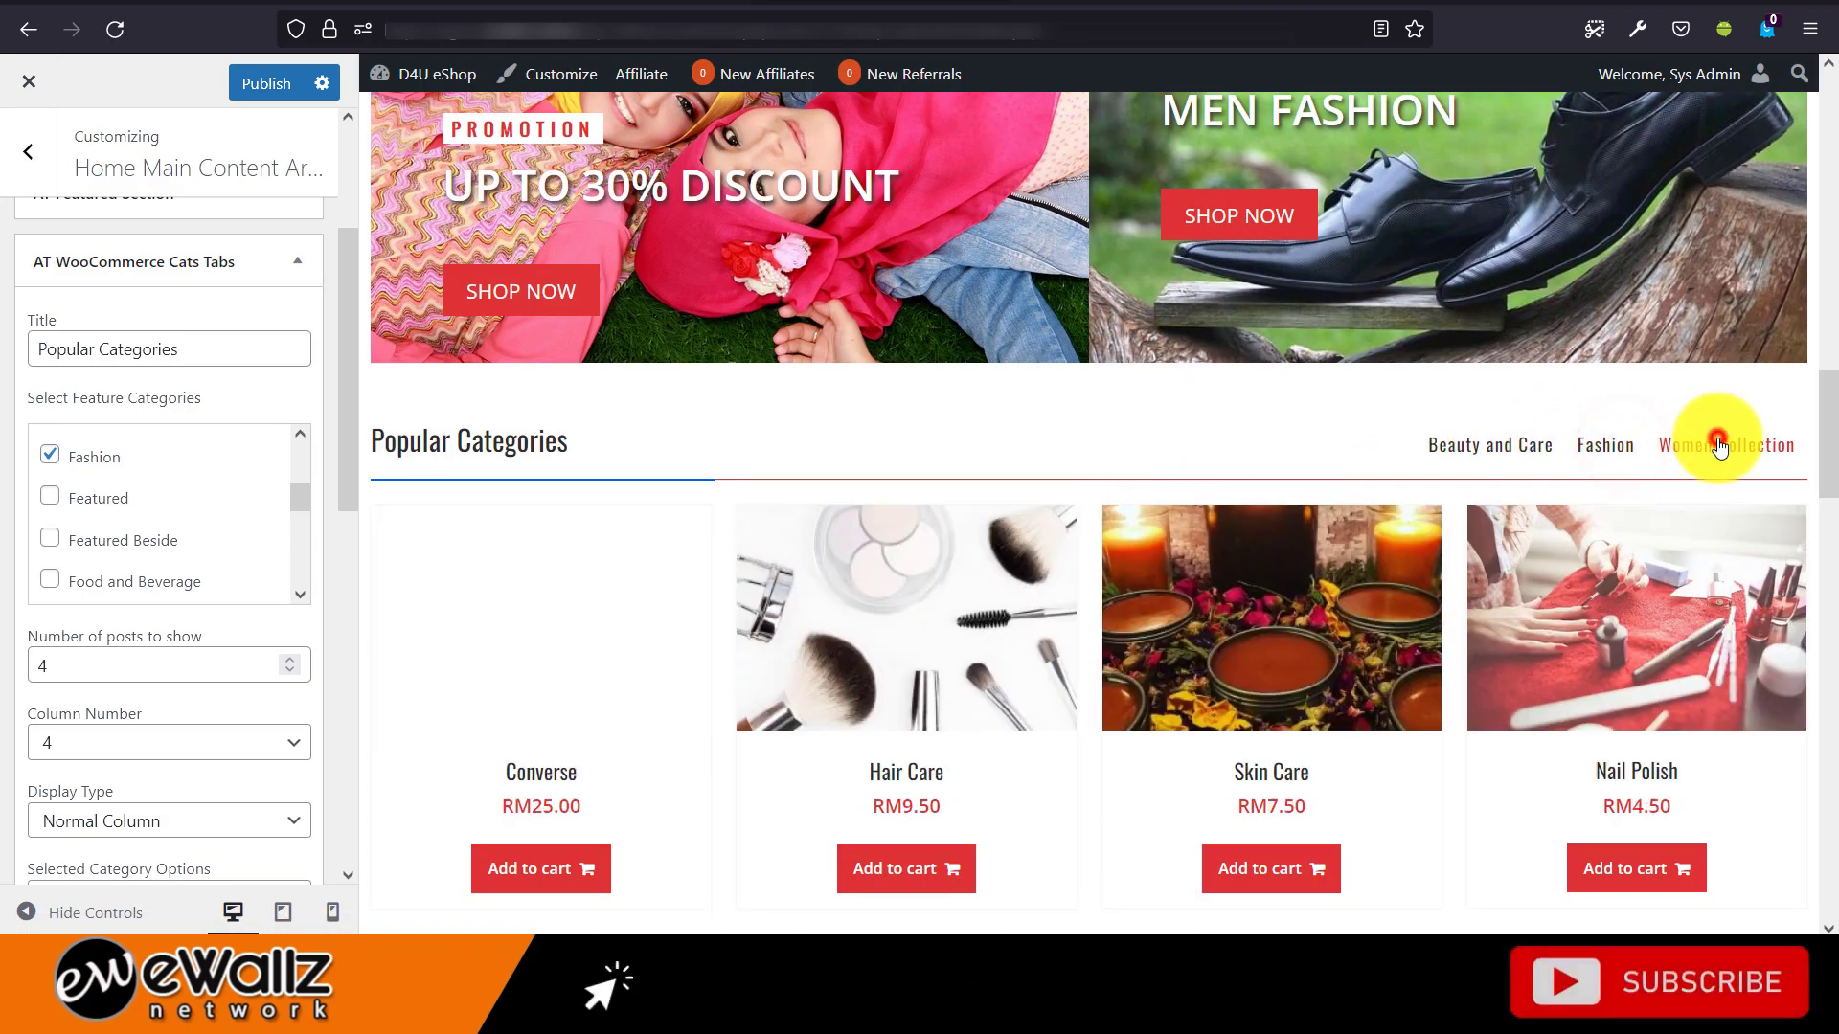
pyautogui.click(1513, 448)
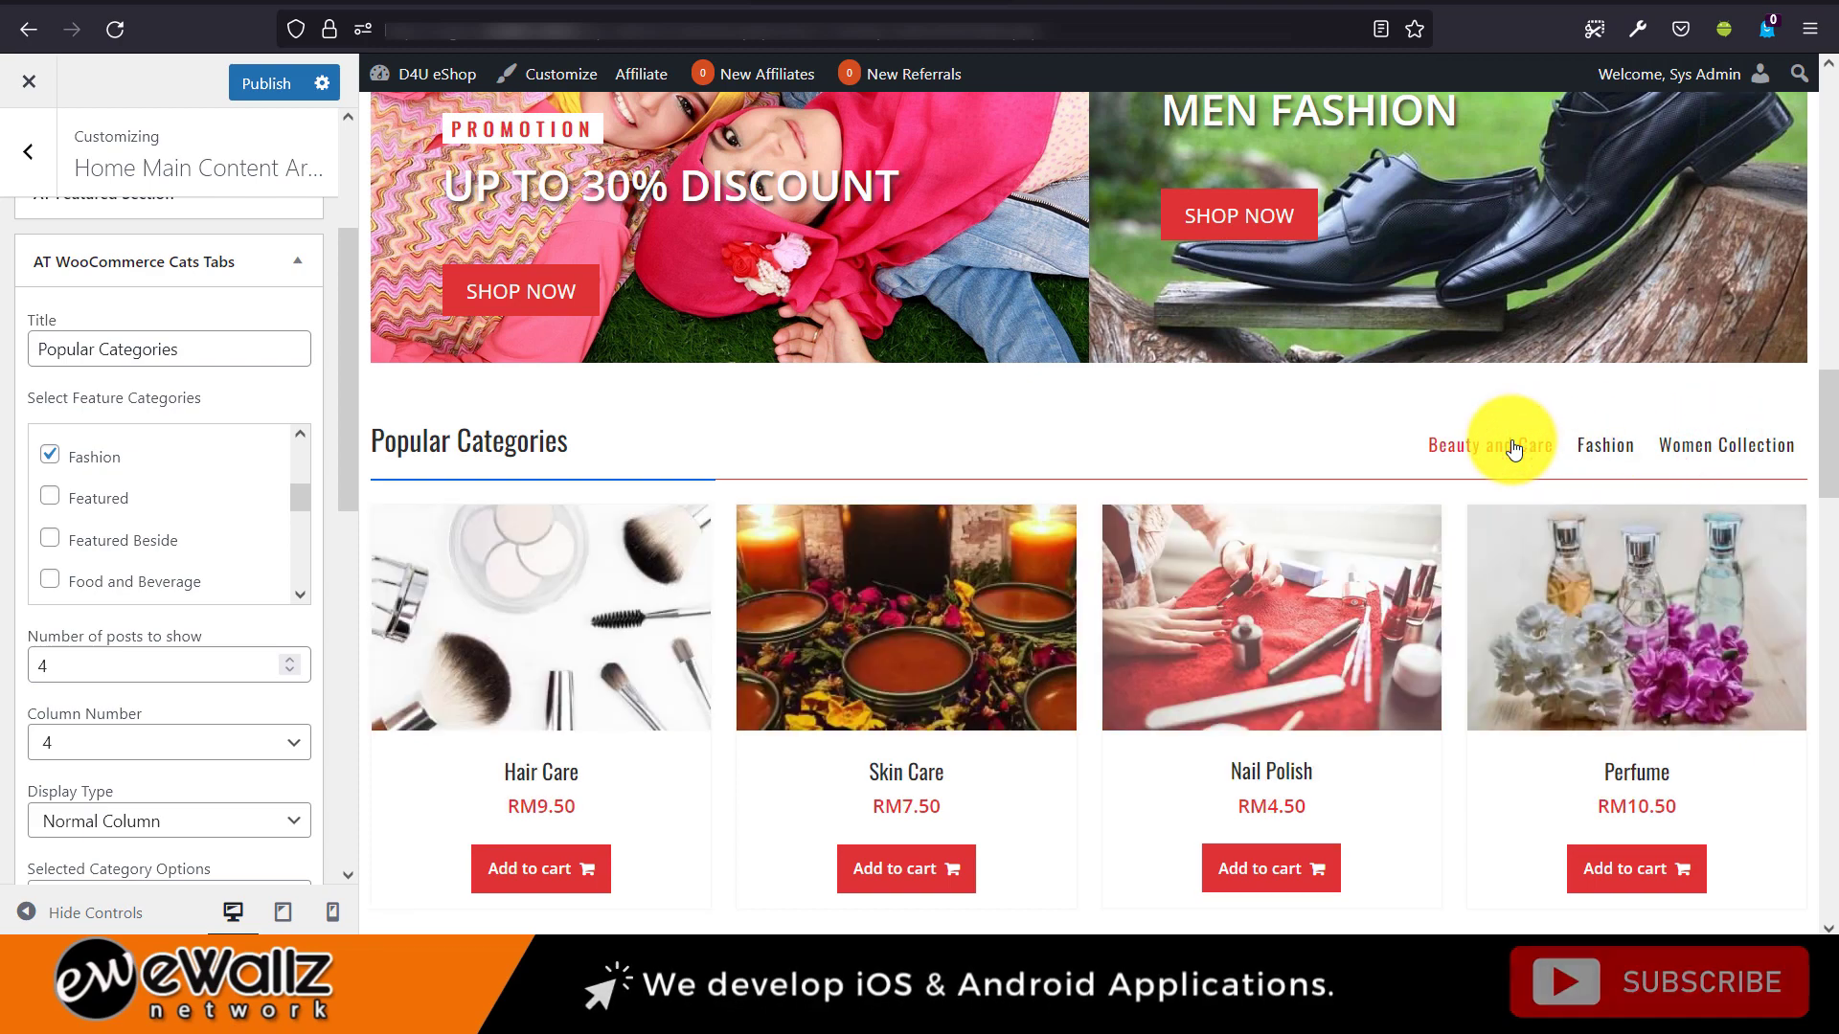
pyautogui.click(1604, 448)
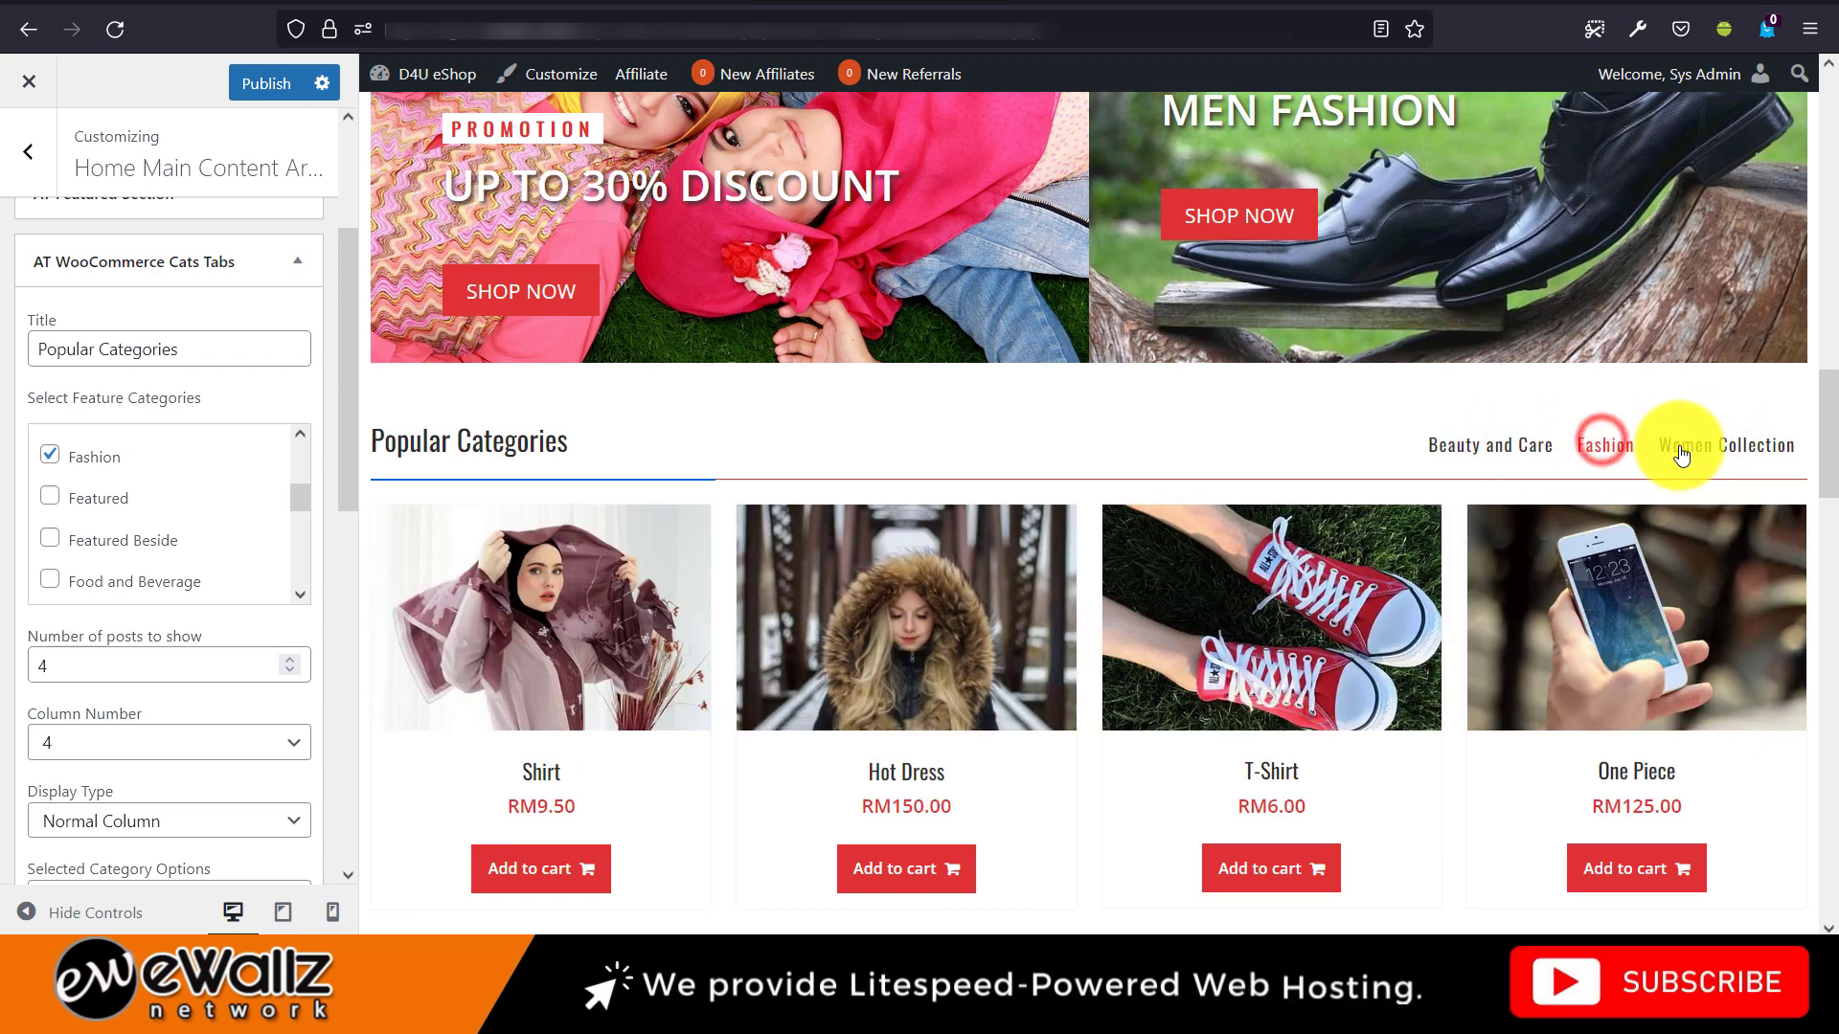
pyautogui.click(1667, 450)
pyautogui.click(1511, 450)
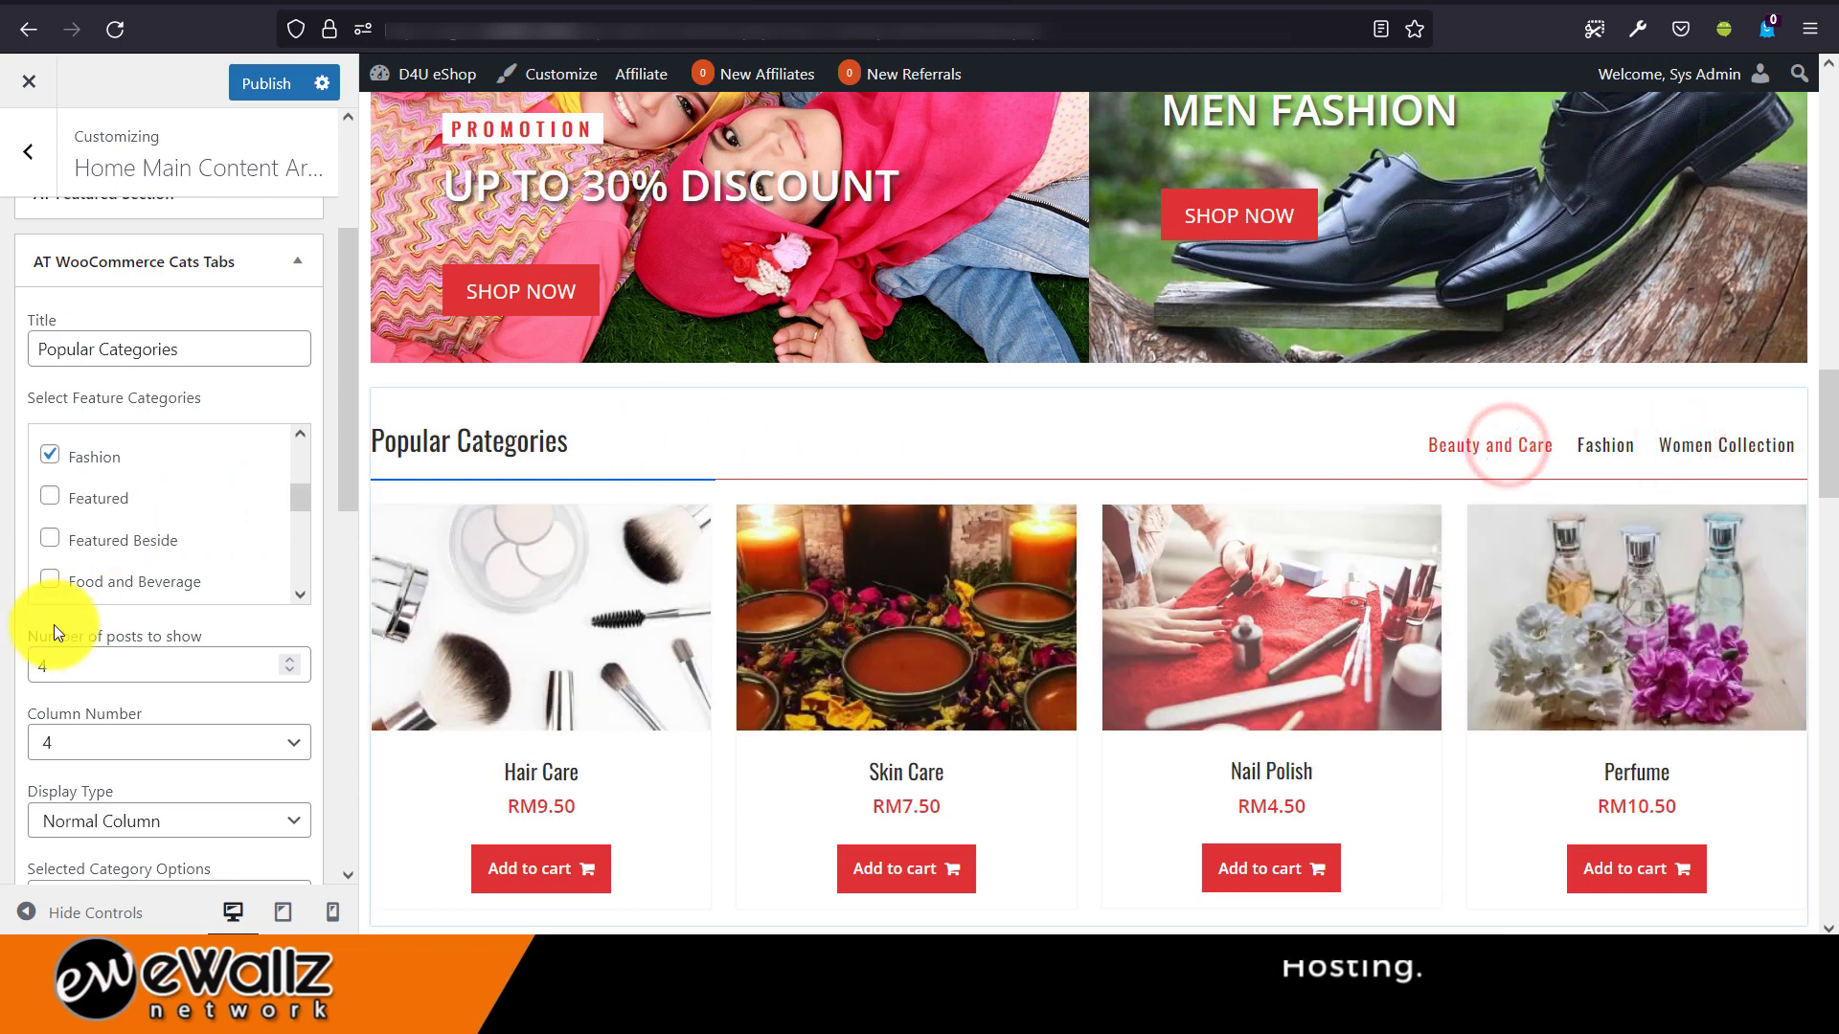
# Review the AT WooCommerce Cats Tabs widget's column number choices, display types, ordering, link and image options.
pyautogui.scroll(-1, 124, 640)
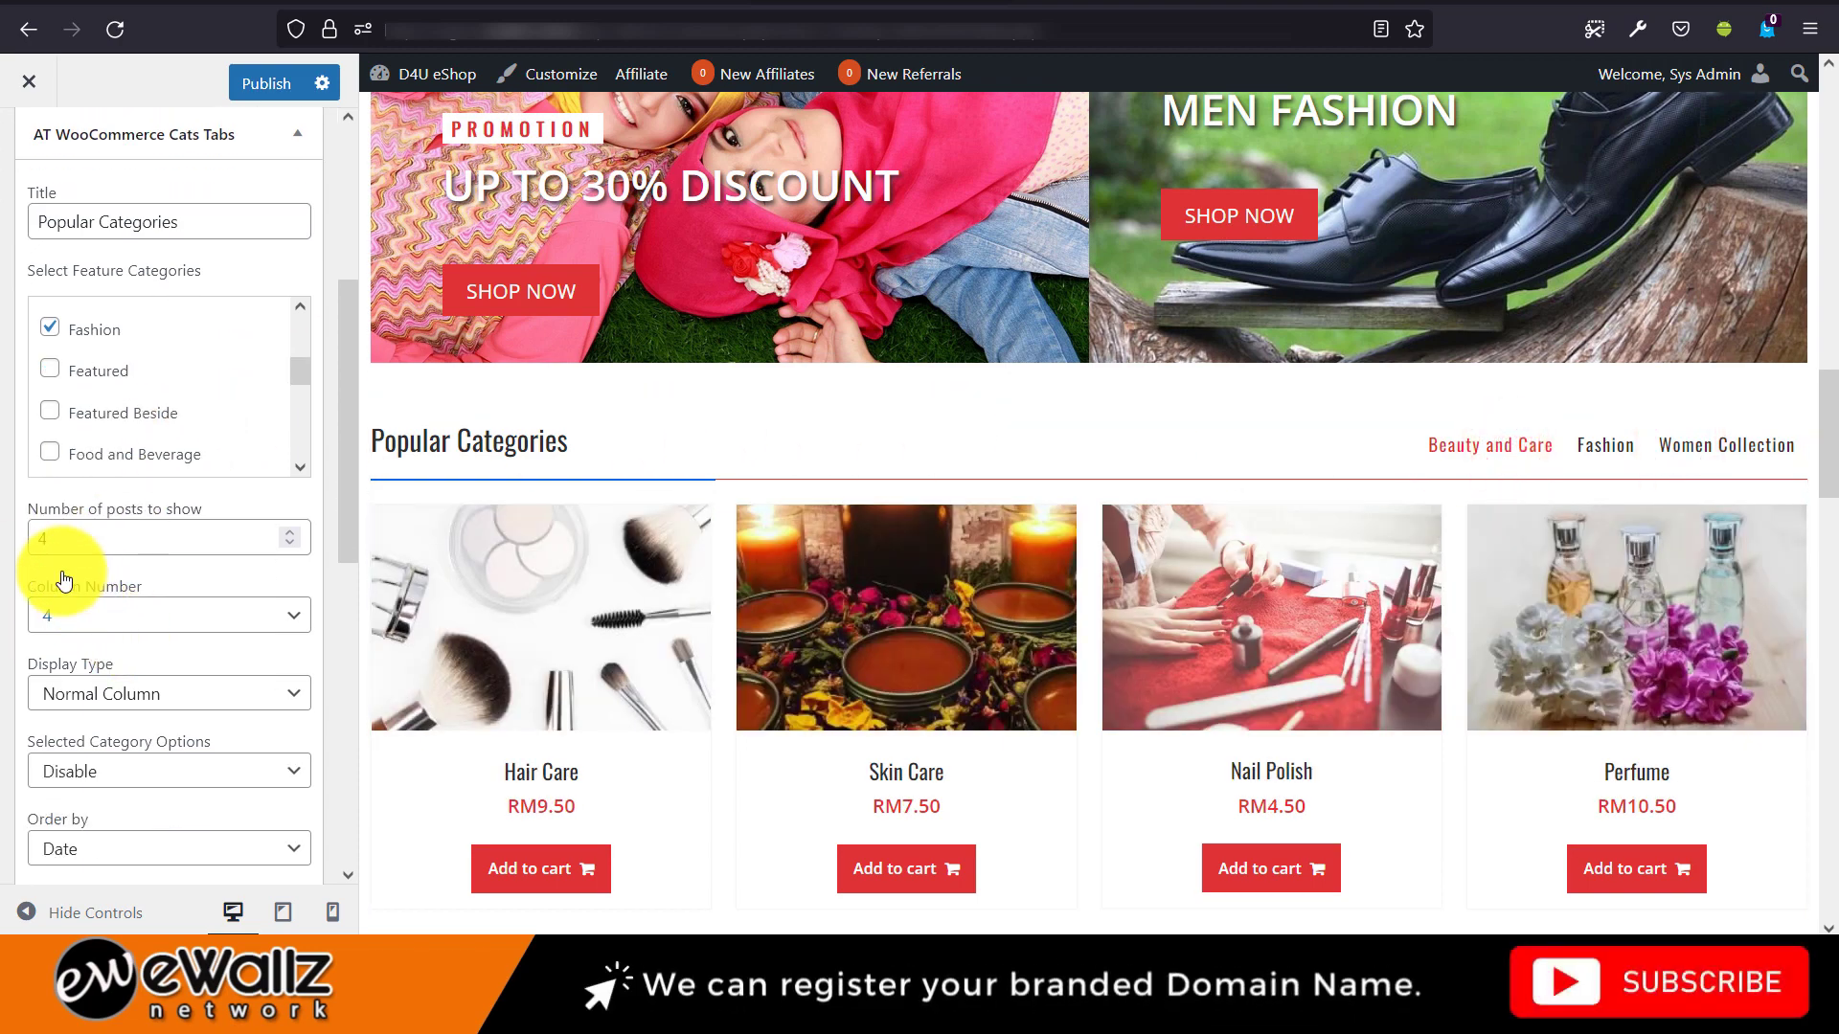
pyautogui.click(95, 618)
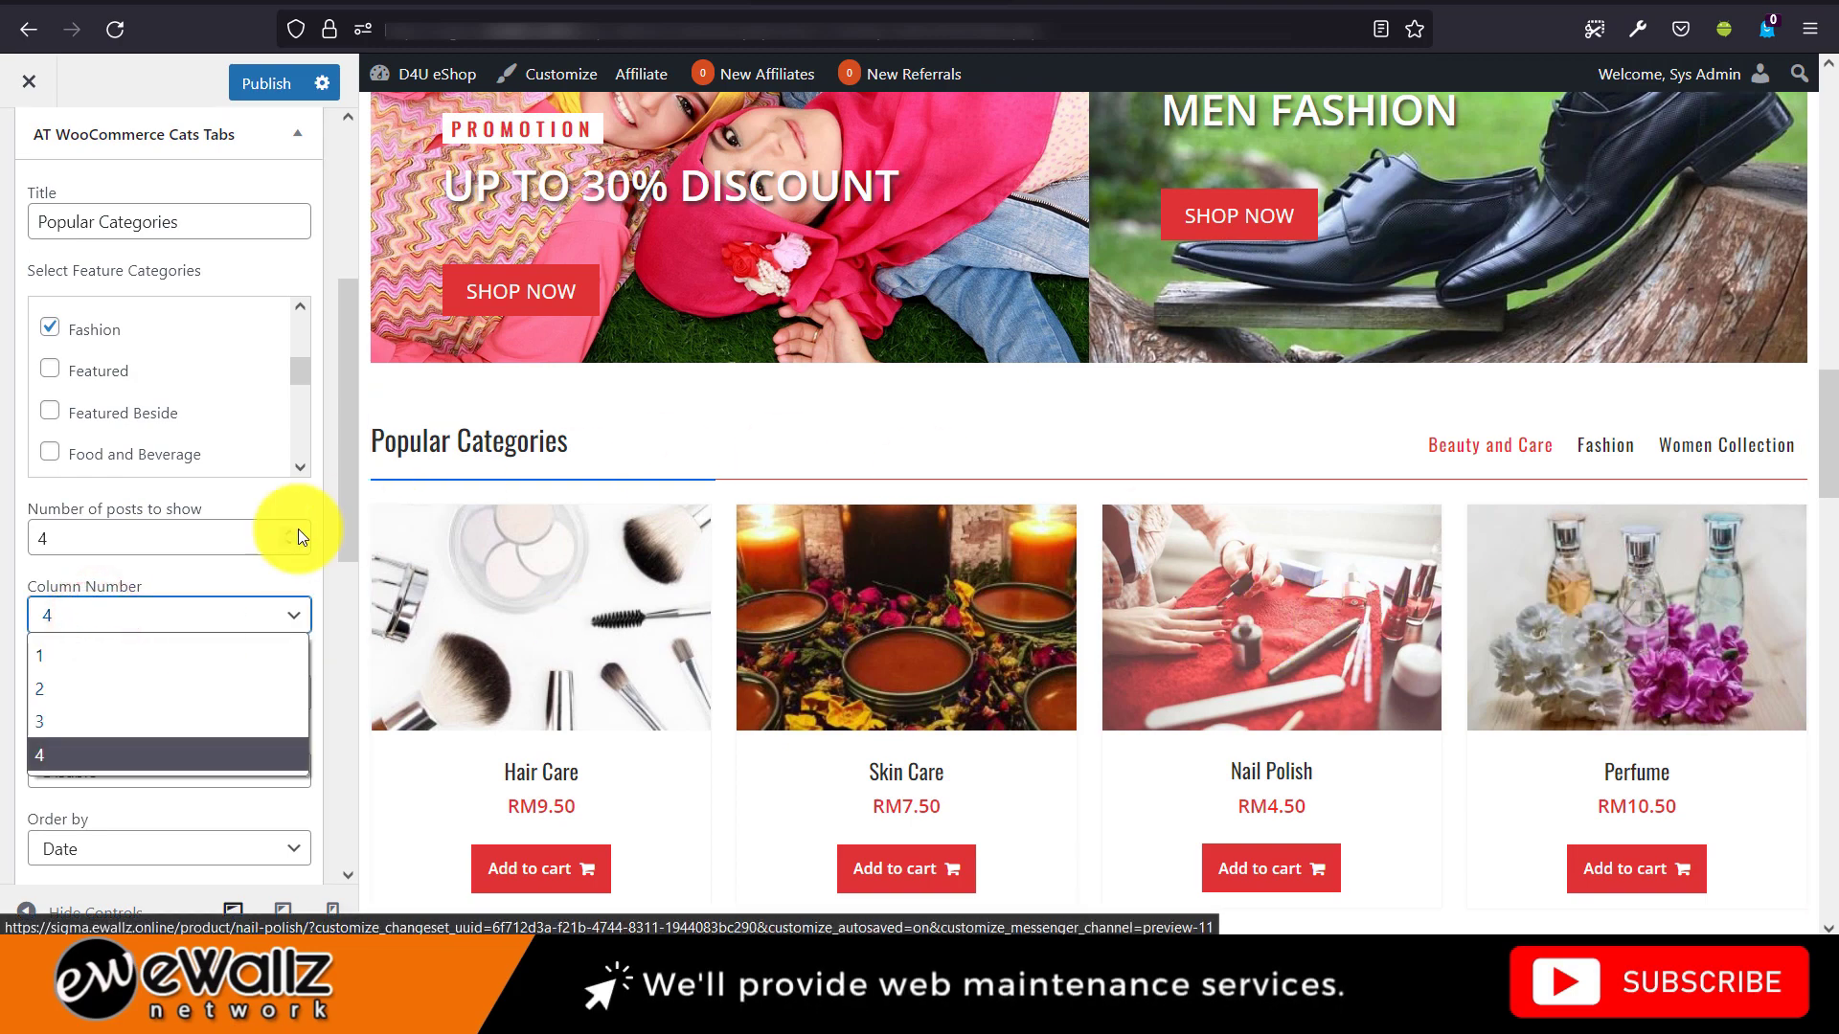
pyautogui.click(159, 614)
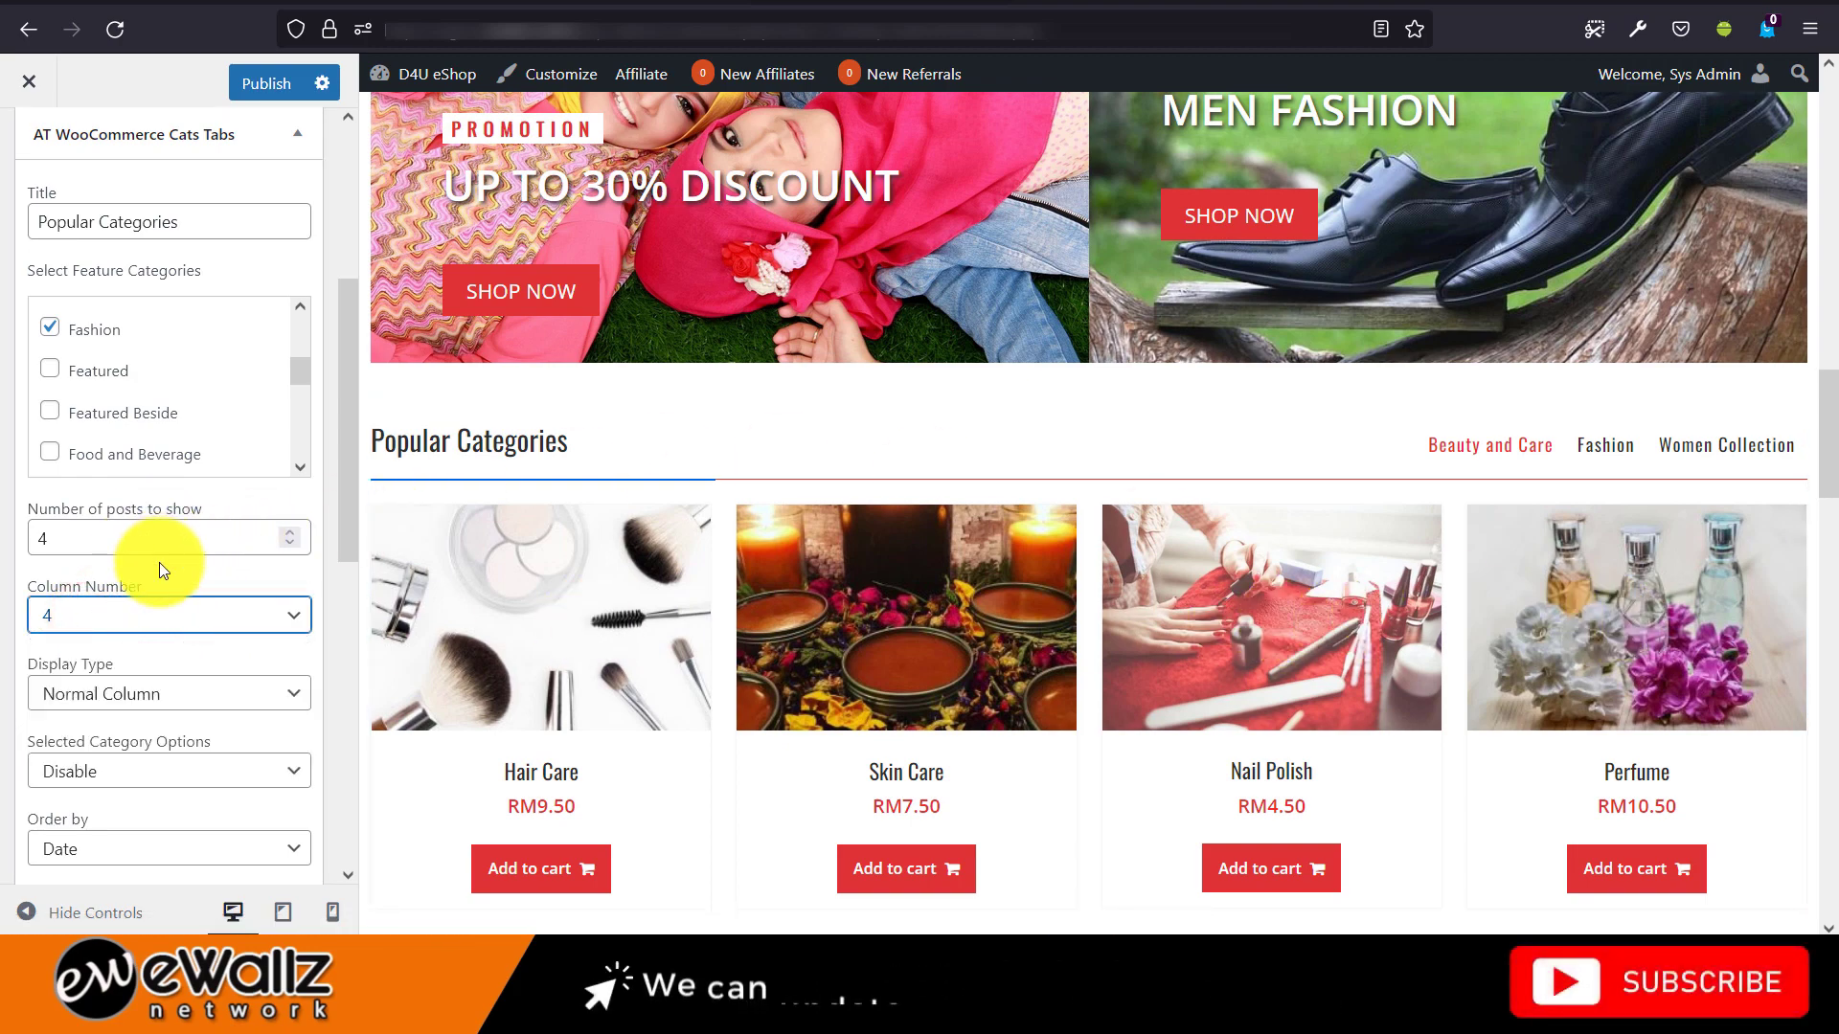
pyautogui.scroll(-3, 159, 571)
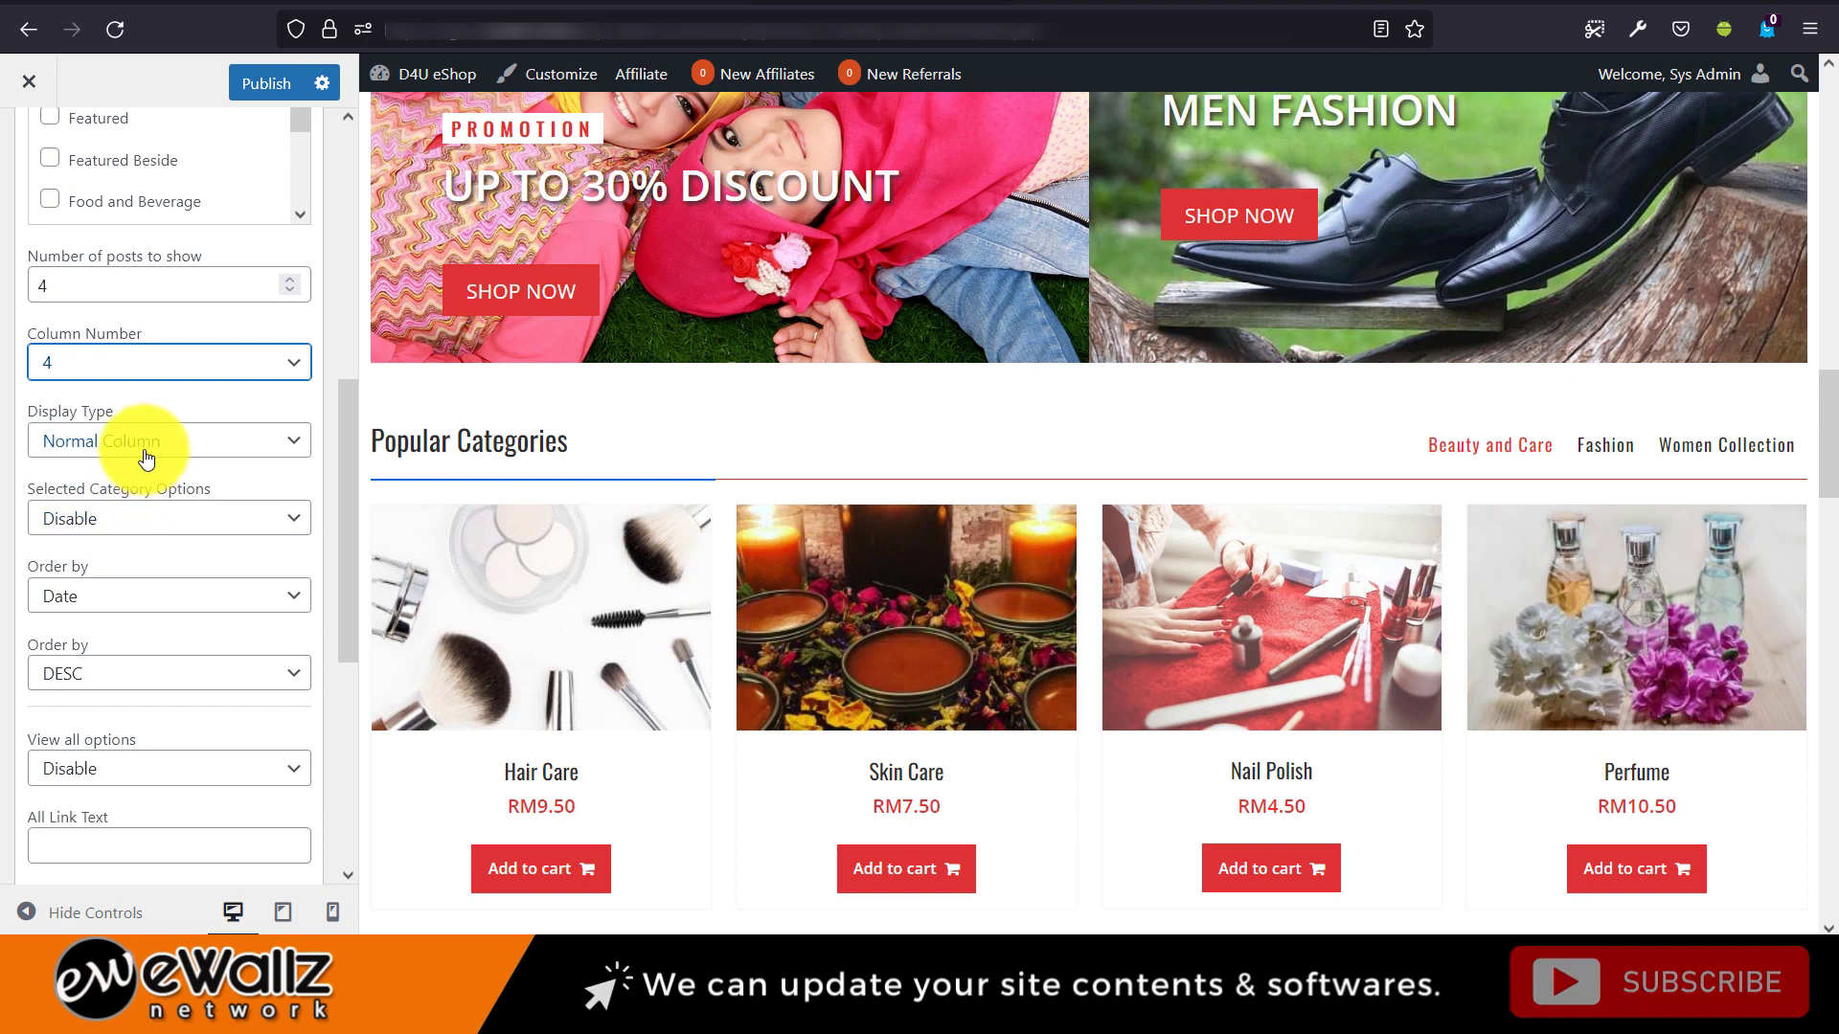
pyautogui.click(140, 448)
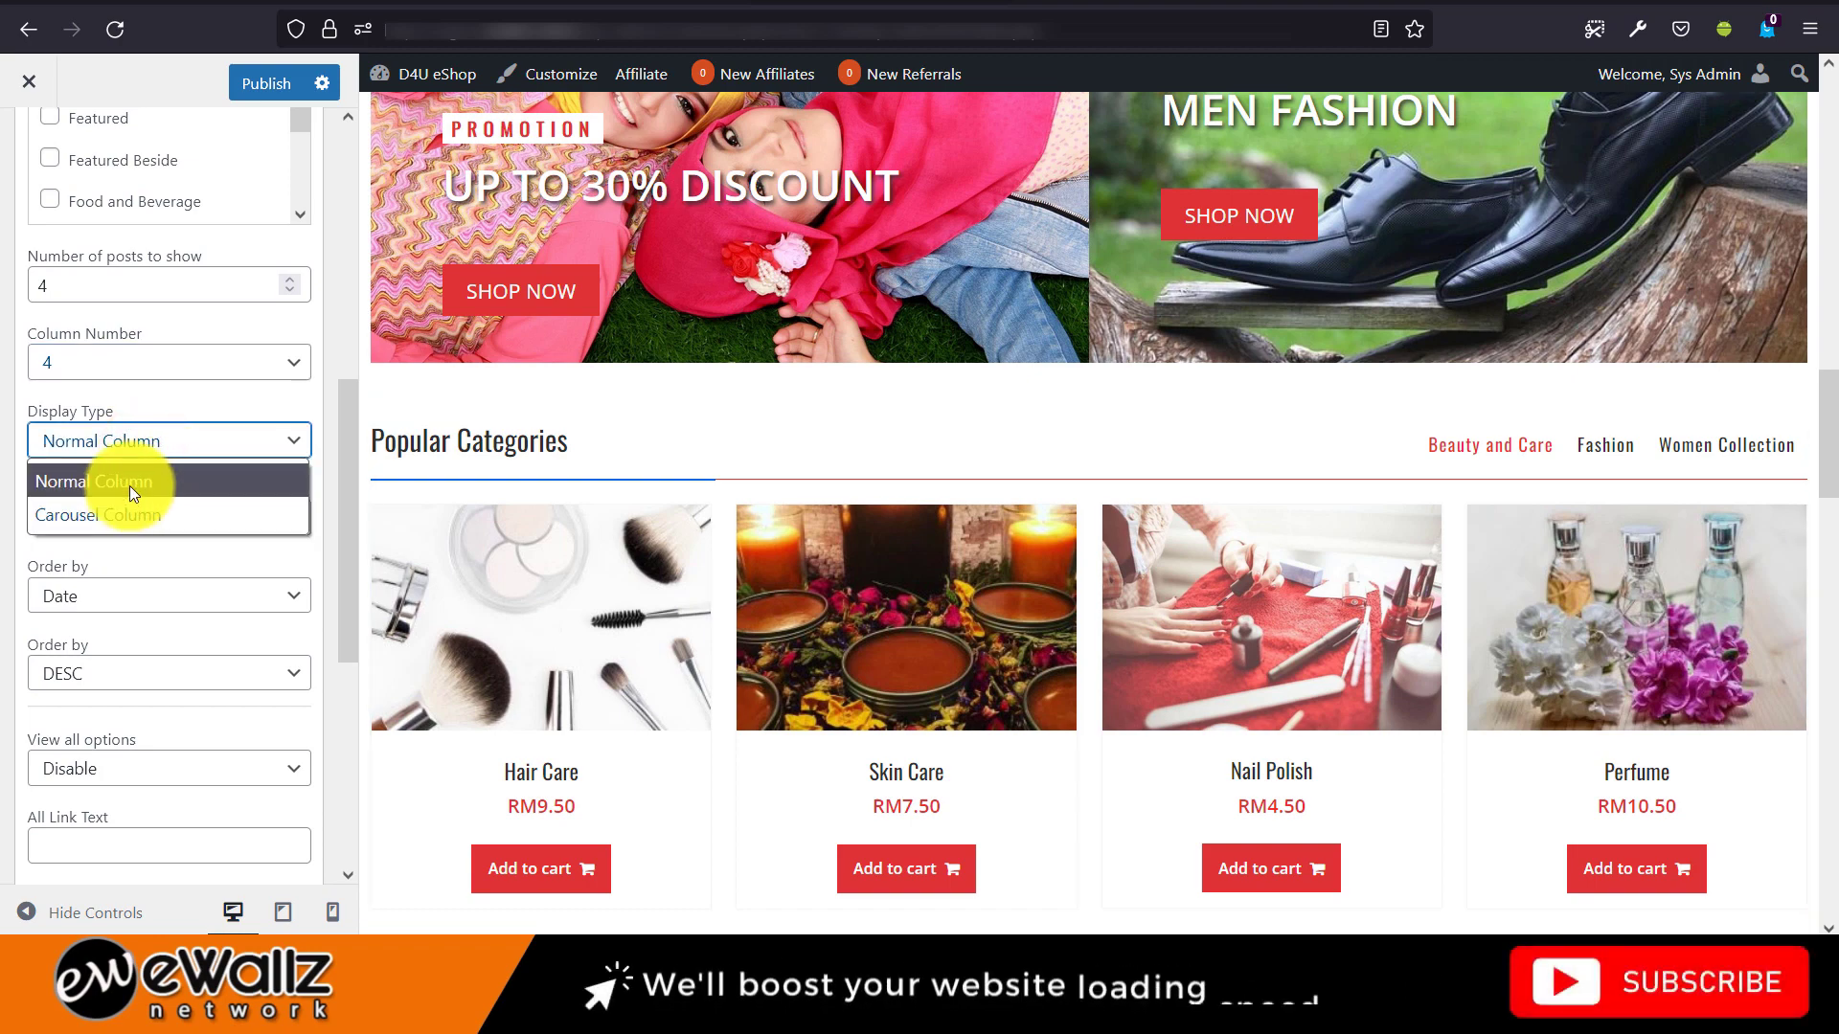
pyautogui.click(147, 410)
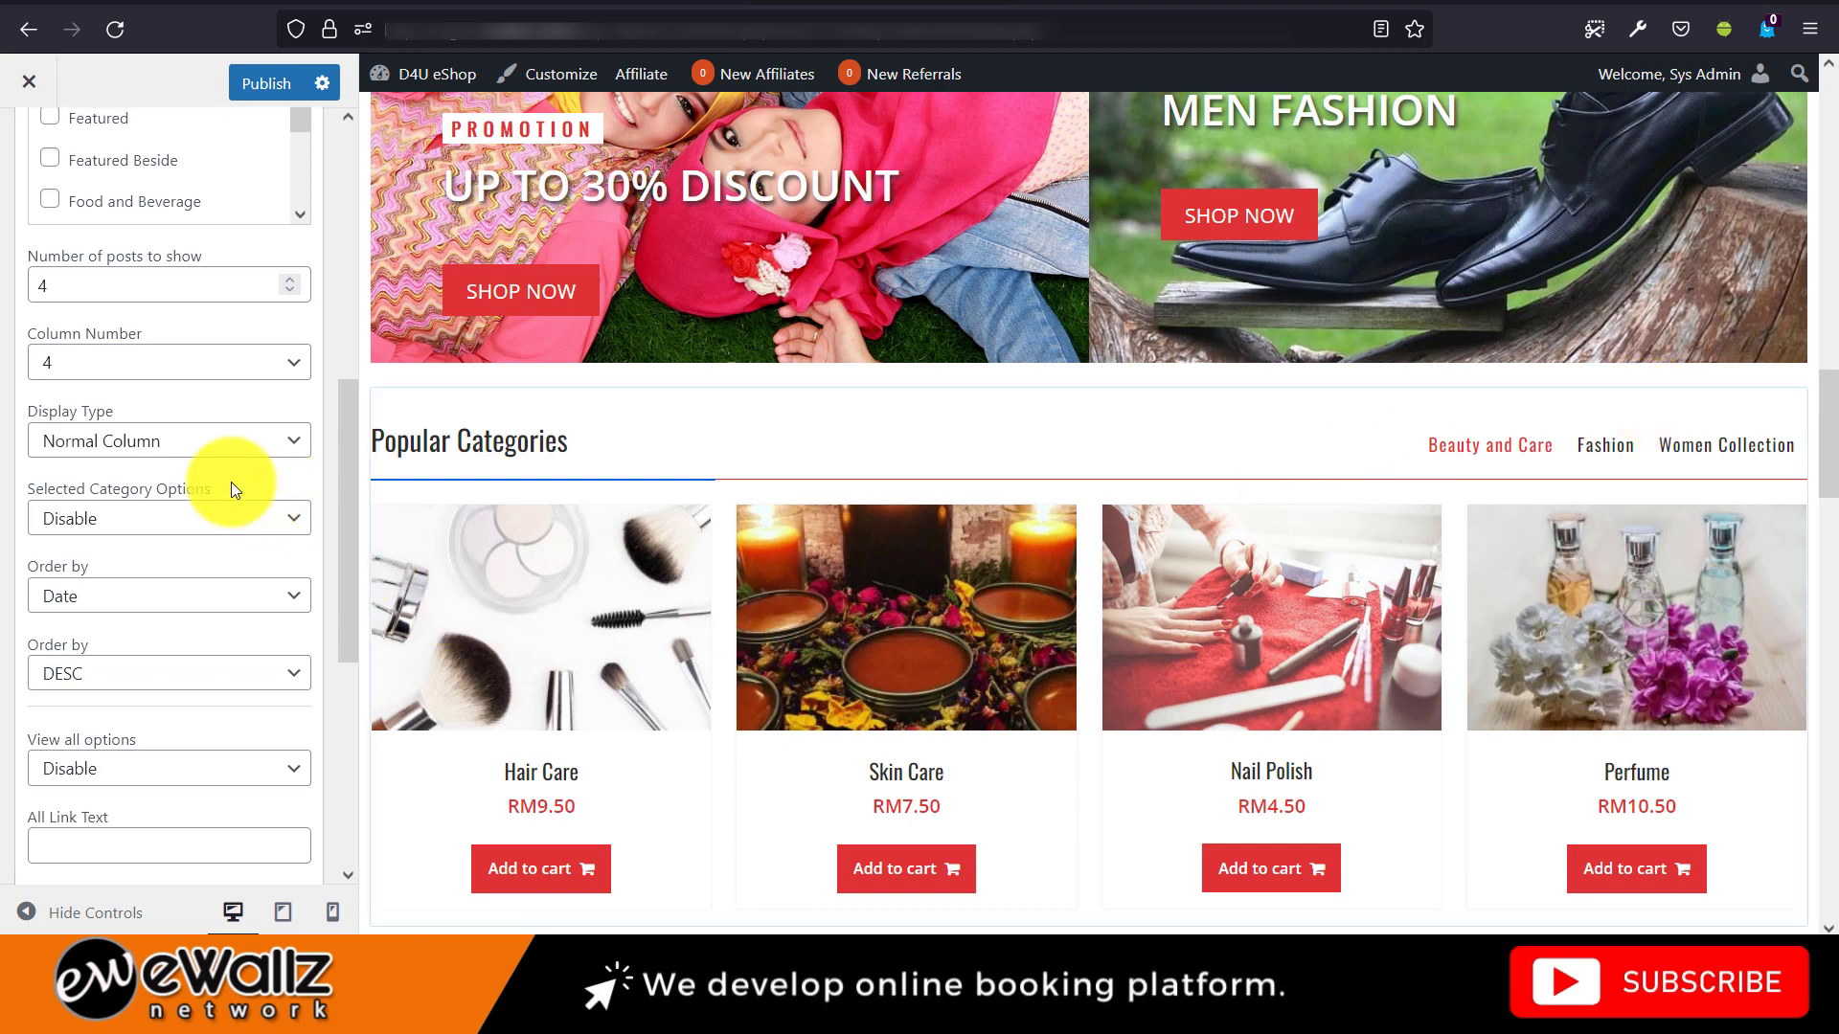
pyautogui.scroll(-5, 125, 497)
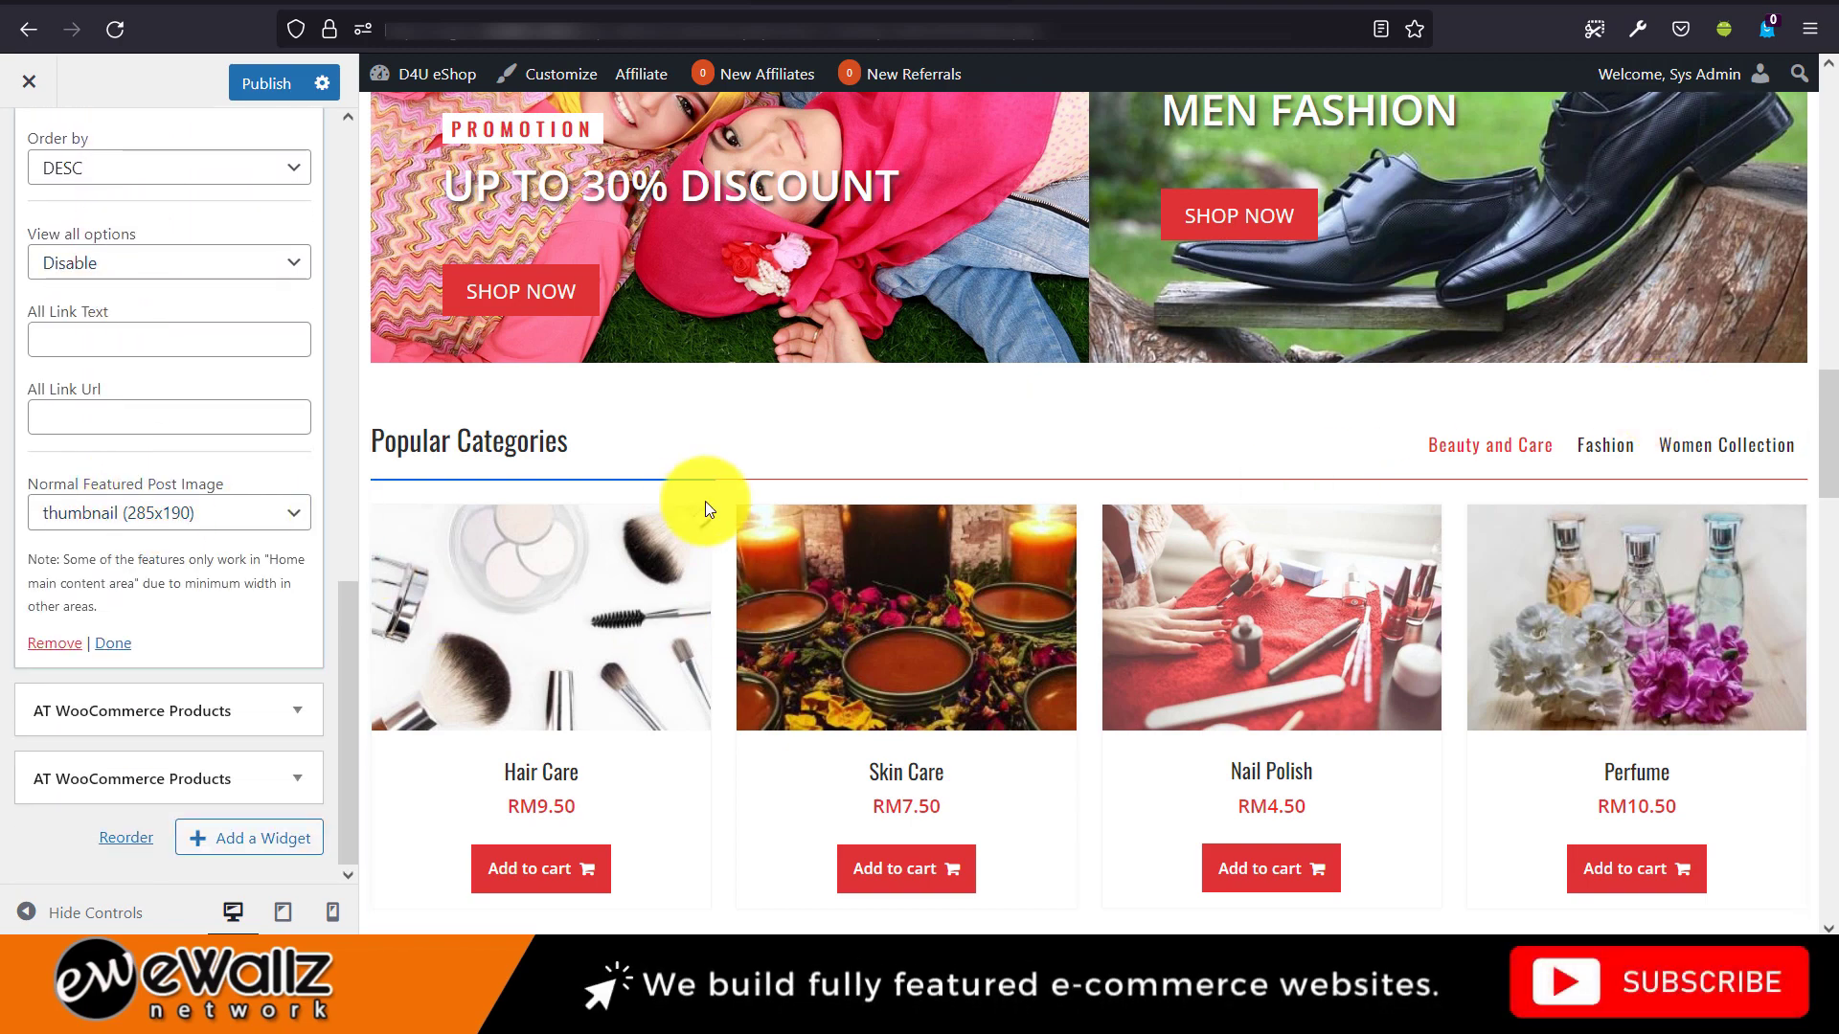
# Expand the first AT WooCommerce Products widget and compare its title, number of posts and column number with the Recents Products section.
pyautogui.scroll(-2, 704, 509)
pyautogui.scroll(-1, 613, 417)
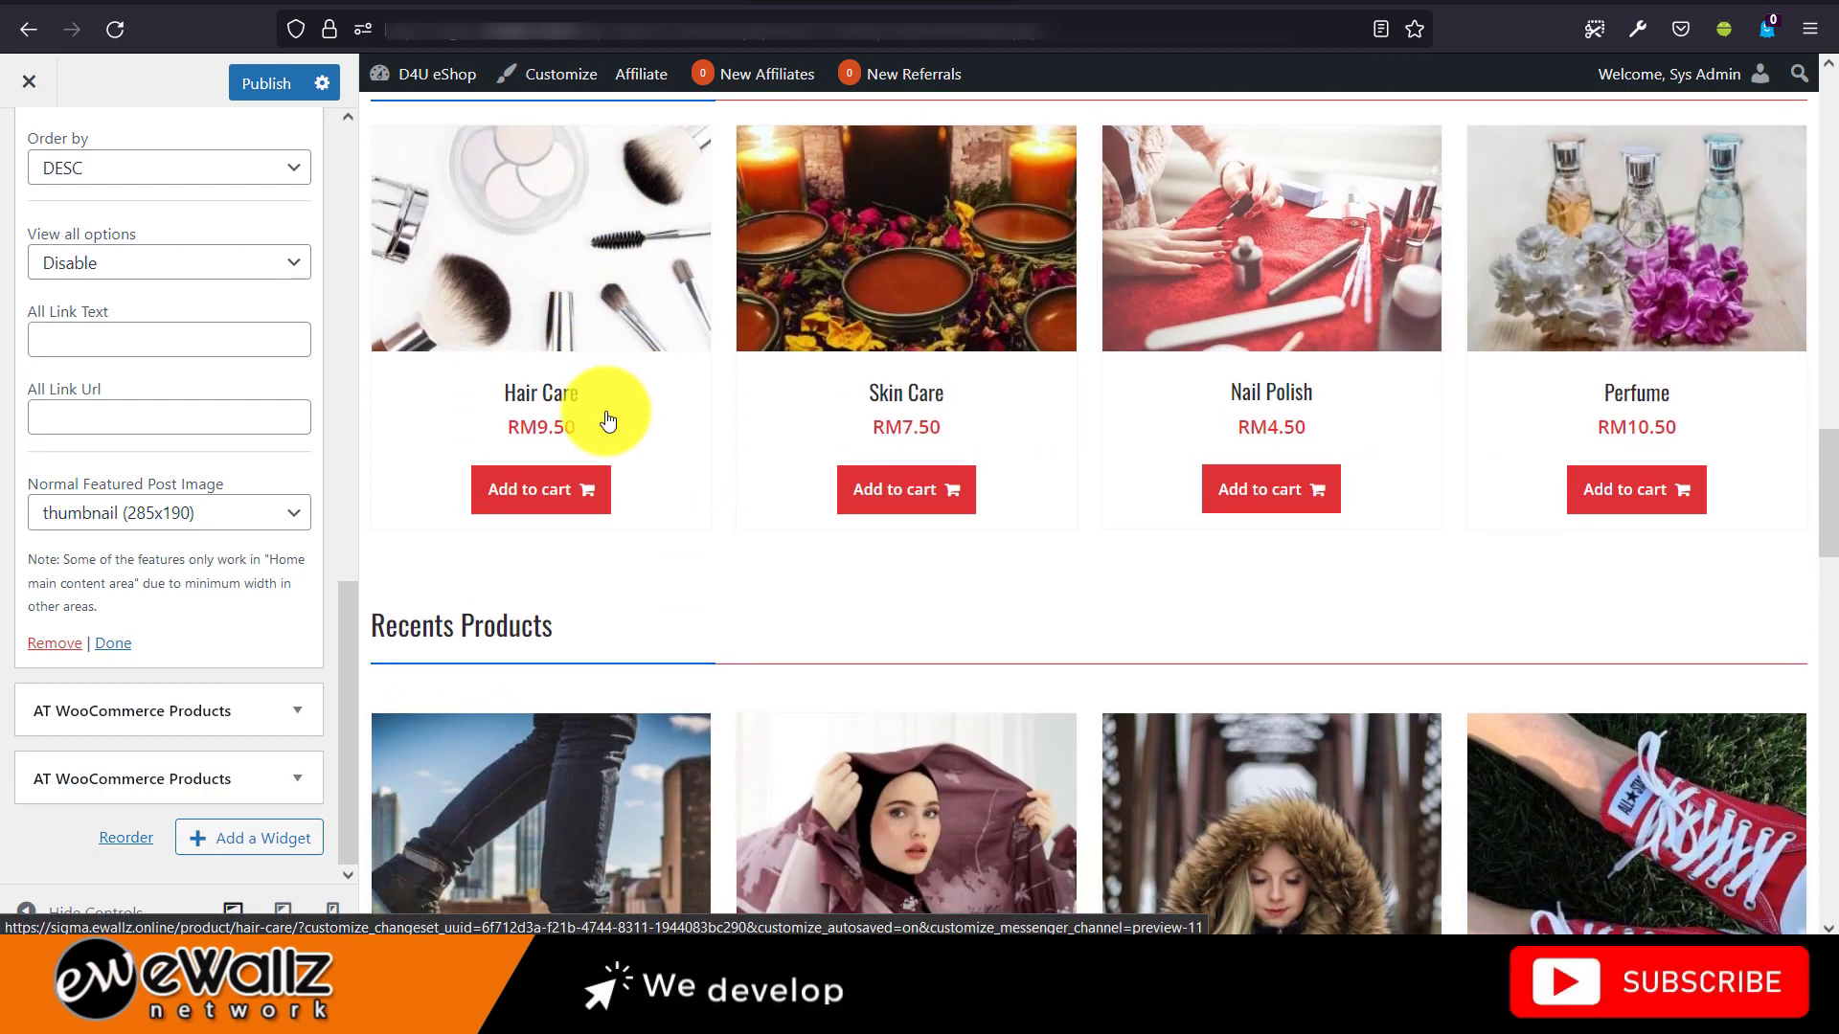
pyautogui.scroll(-3, 607, 417)
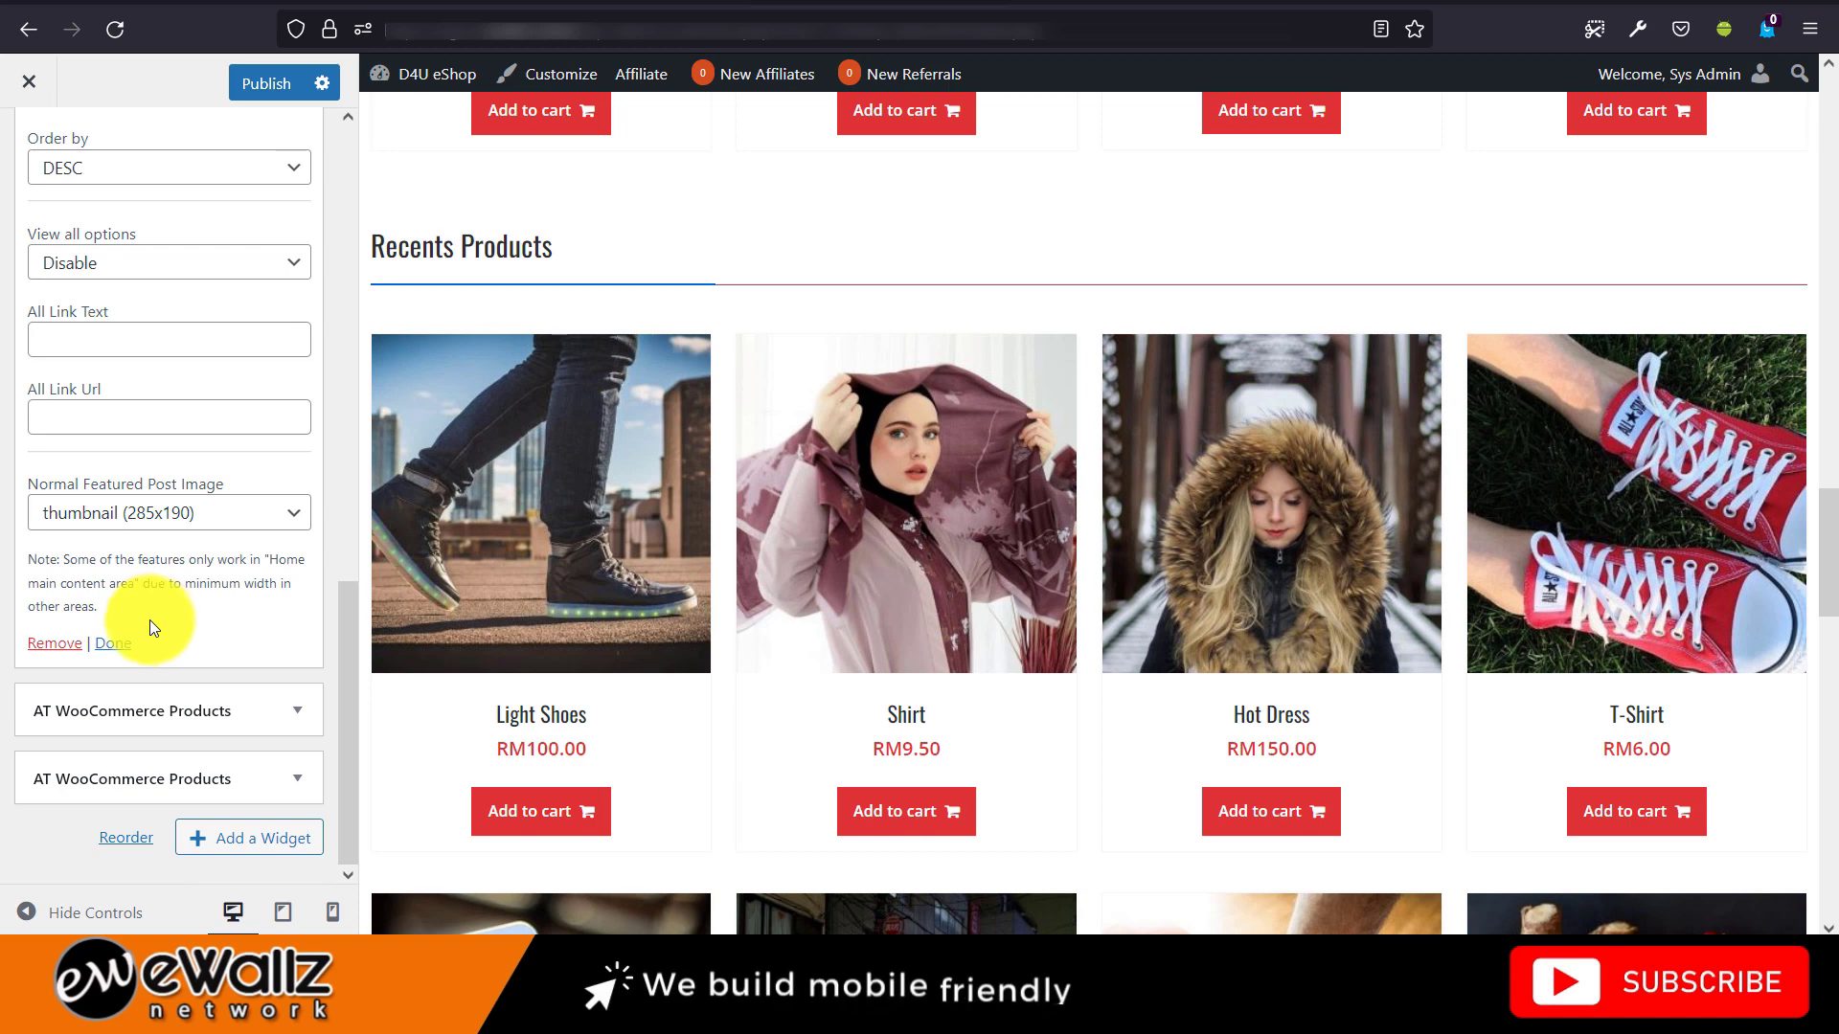
pyautogui.click(293, 724)
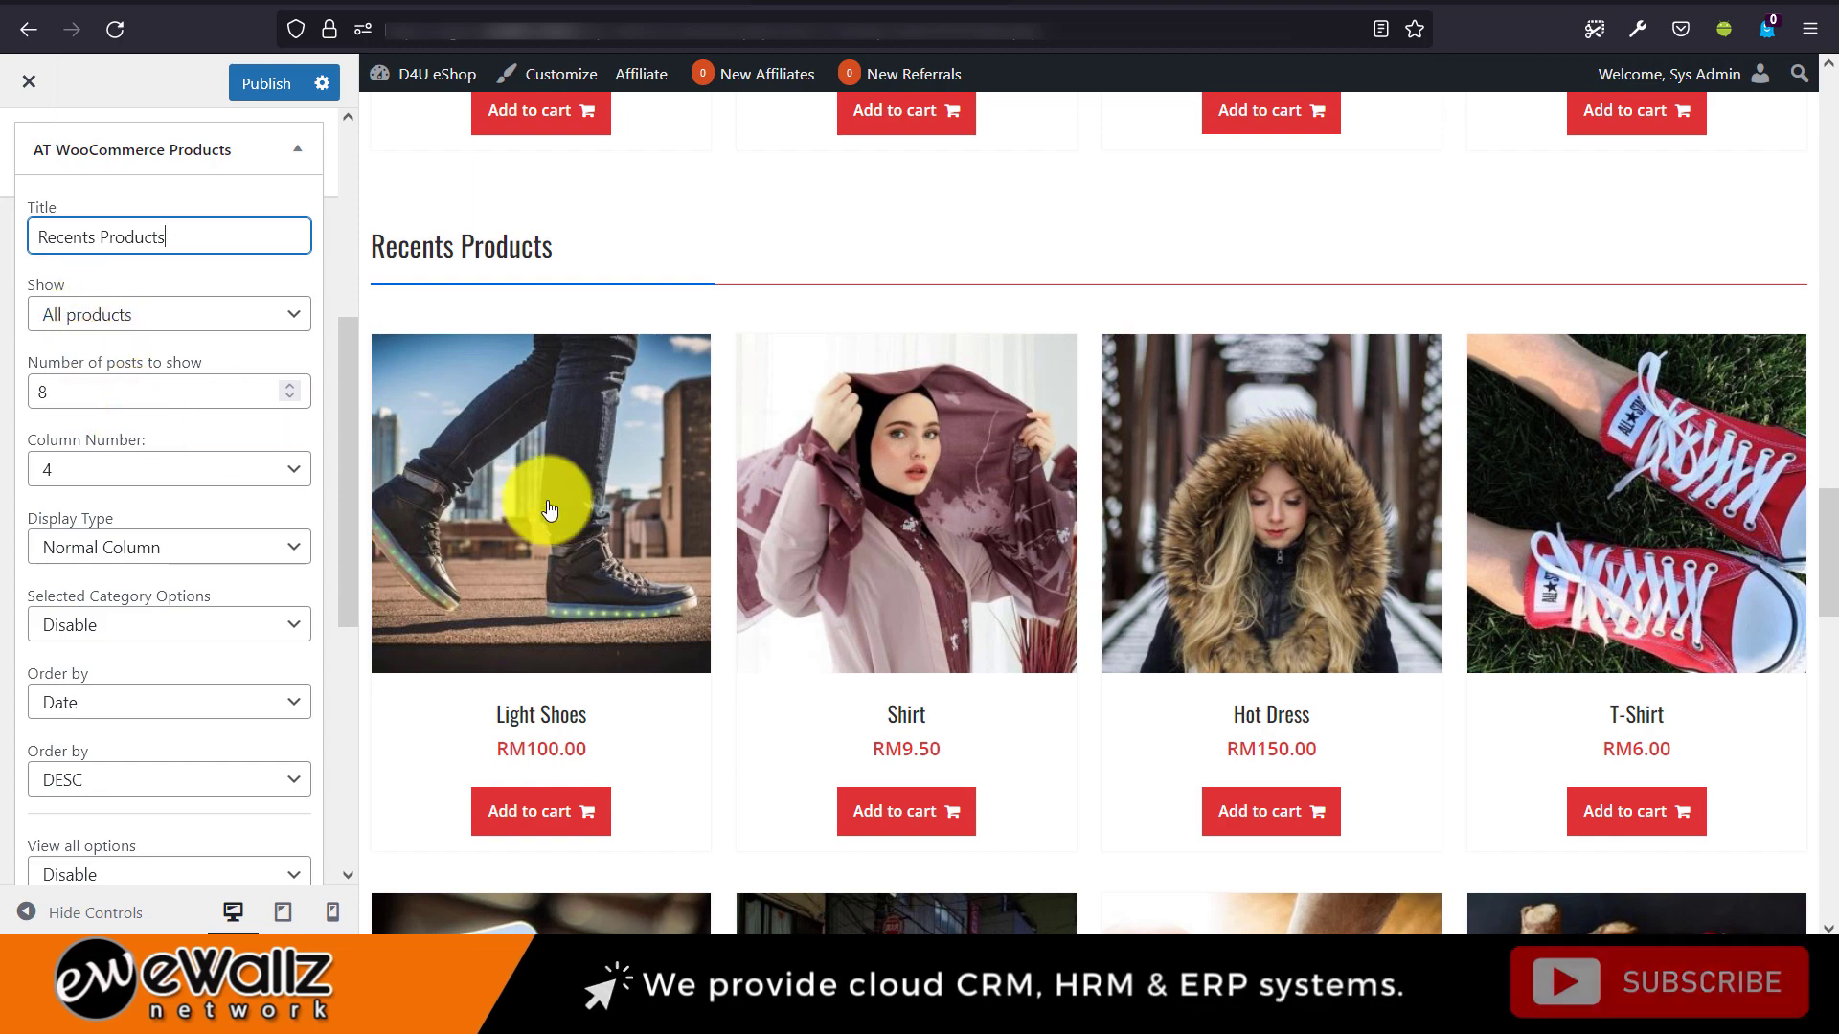
pyautogui.scroll(-3, 600, 513)
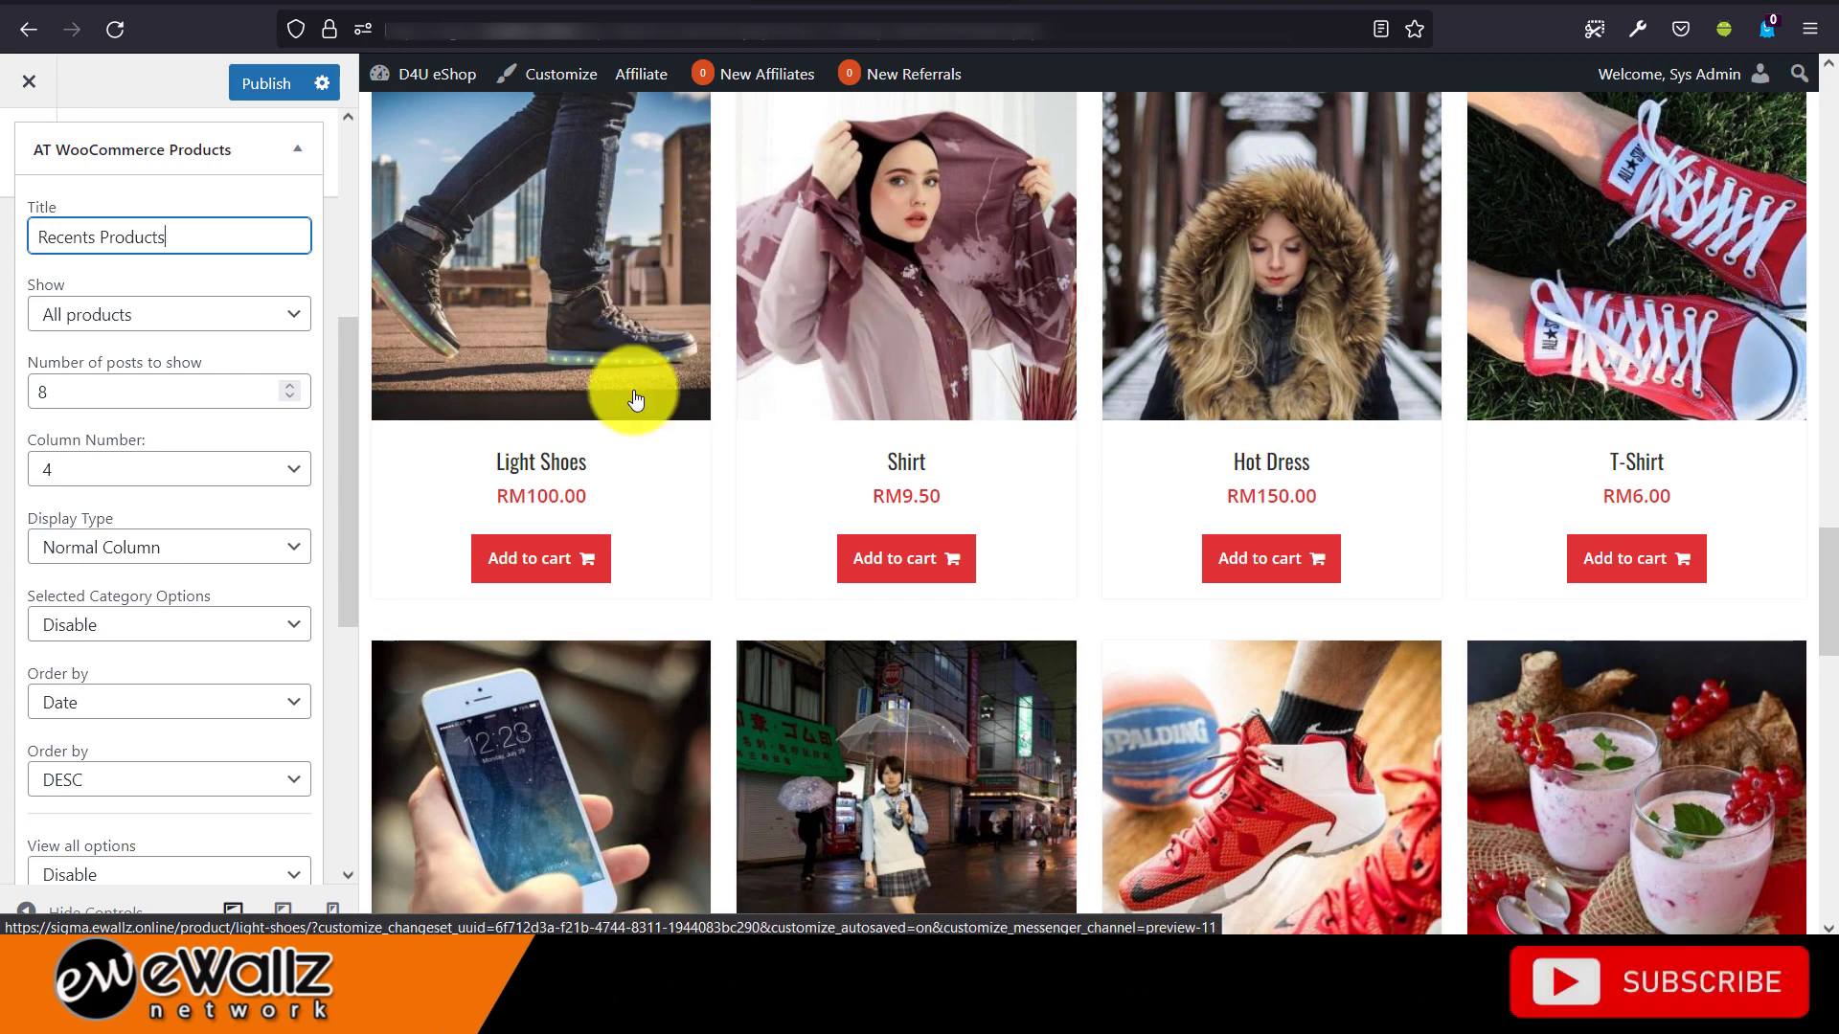
pyautogui.scroll(-4, 748, 434)
pyautogui.click(281, 474)
pyautogui.click(281, 474)
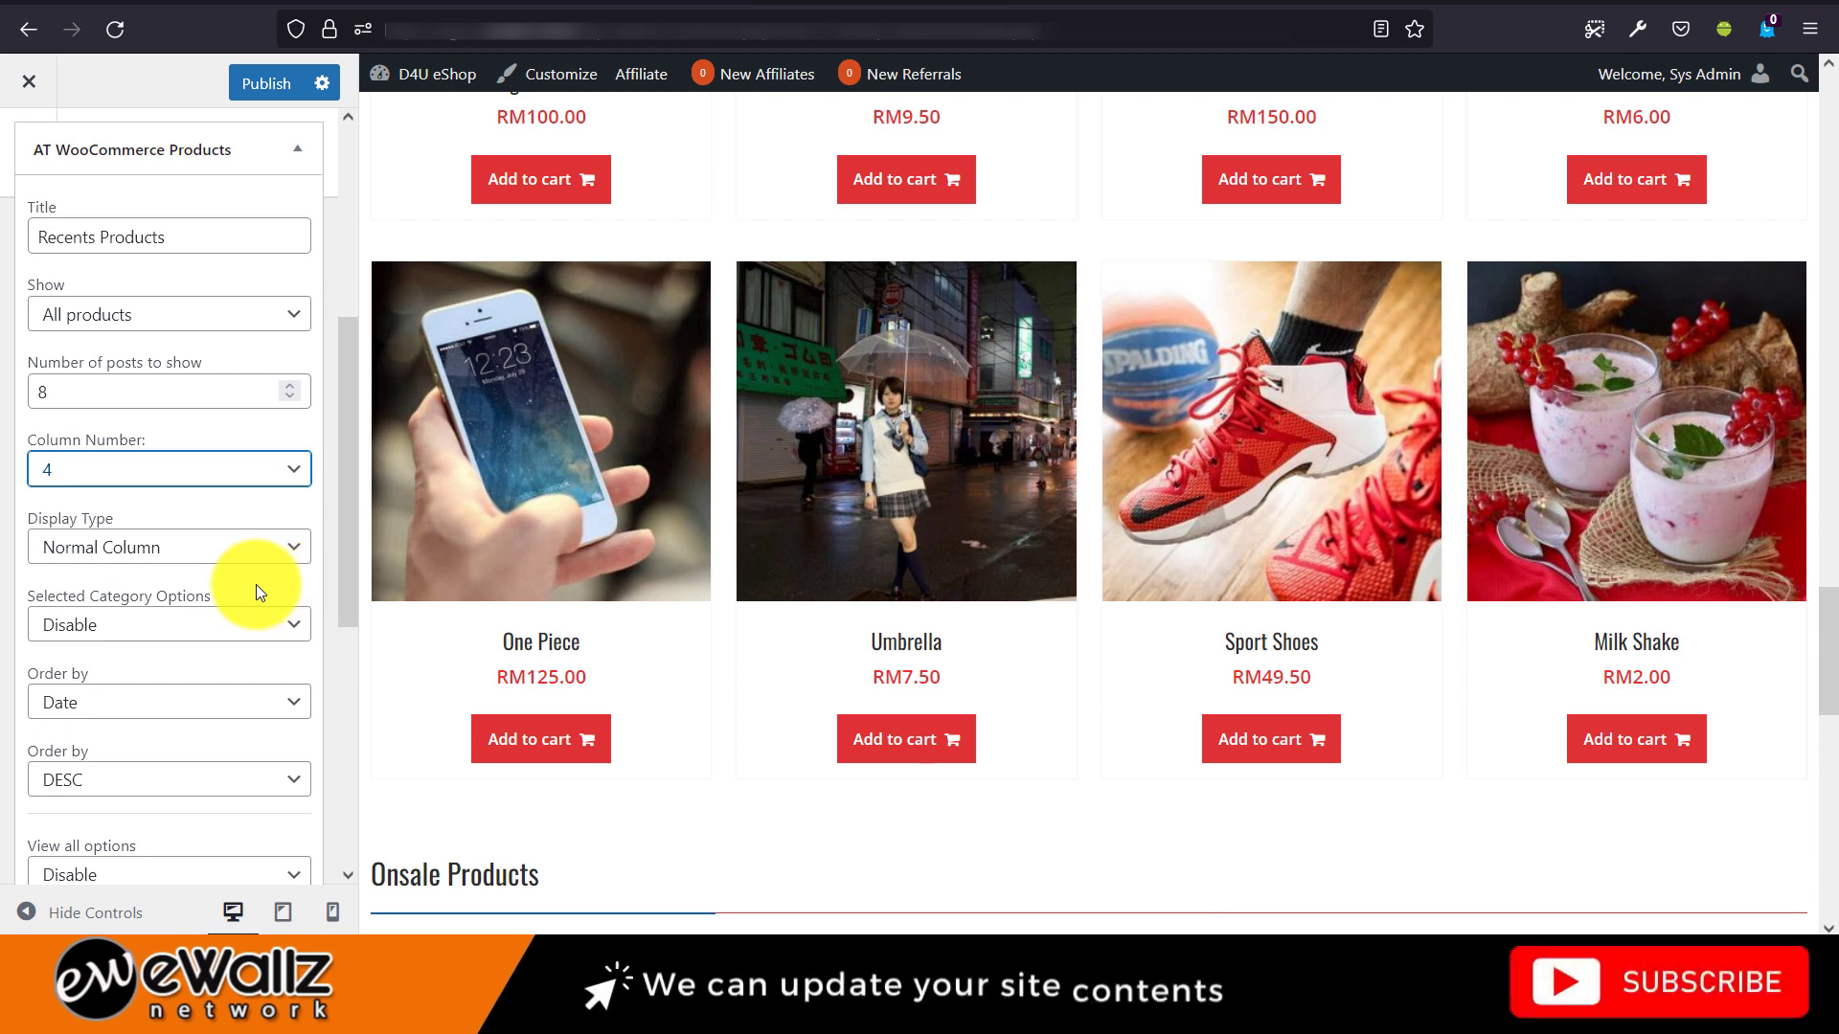
# Check the Recents Products widget's display type and both order settings against the product listing in the preview.
pyautogui.scroll(-2, 239, 579)
pyautogui.scroll(3, 226, 574)
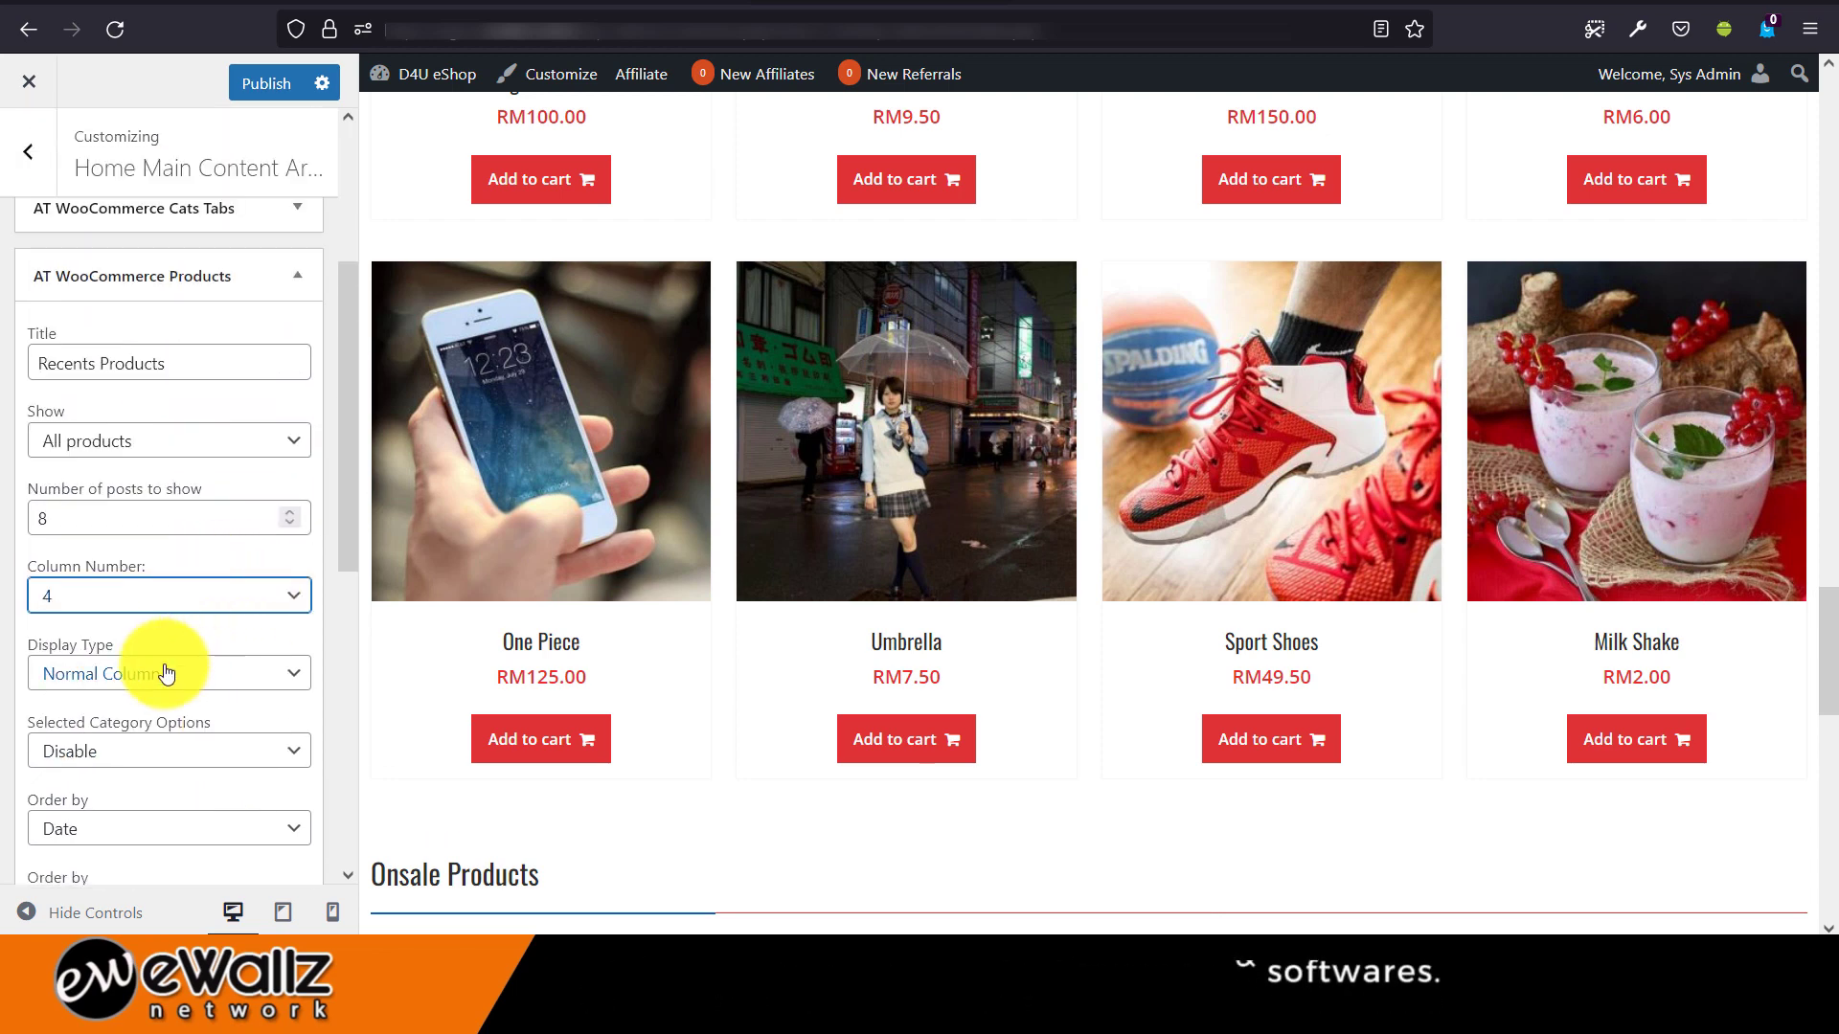
pyautogui.scroll(-2, 159, 666)
pyautogui.click(109, 701)
pyautogui.click(110, 701)
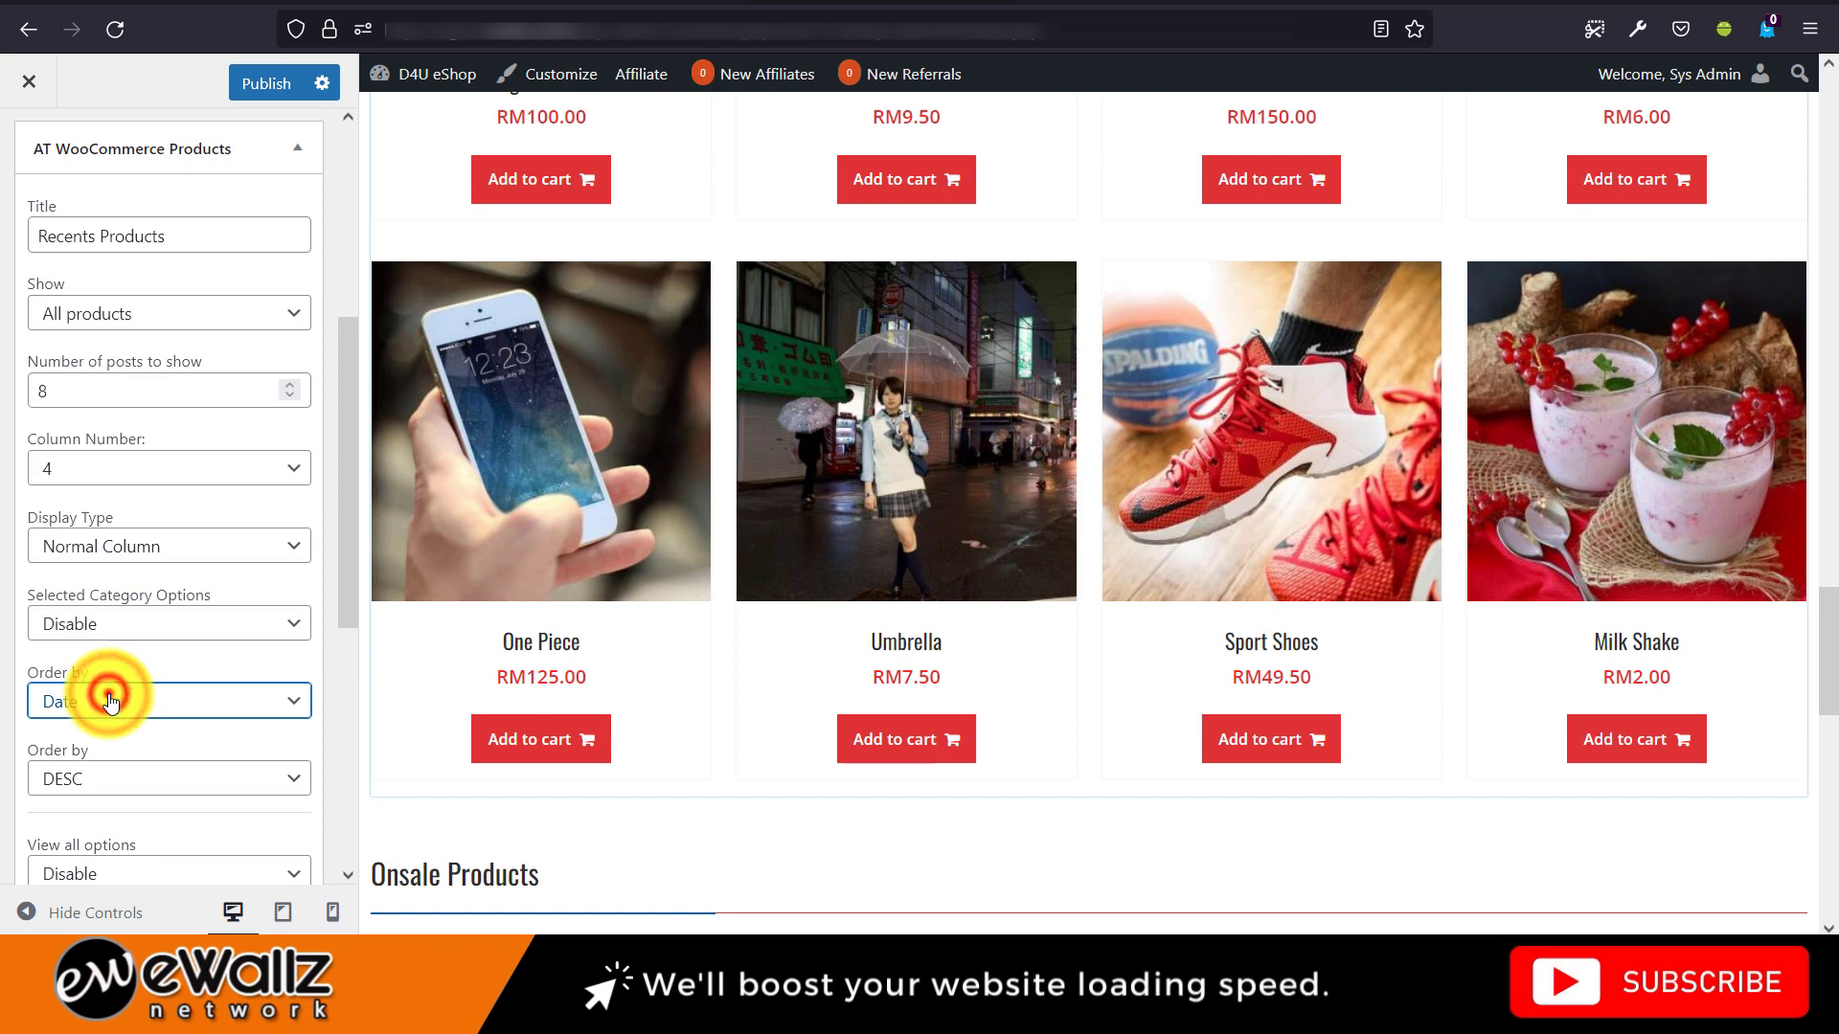
pyautogui.click(106, 778)
pyautogui.click(105, 778)
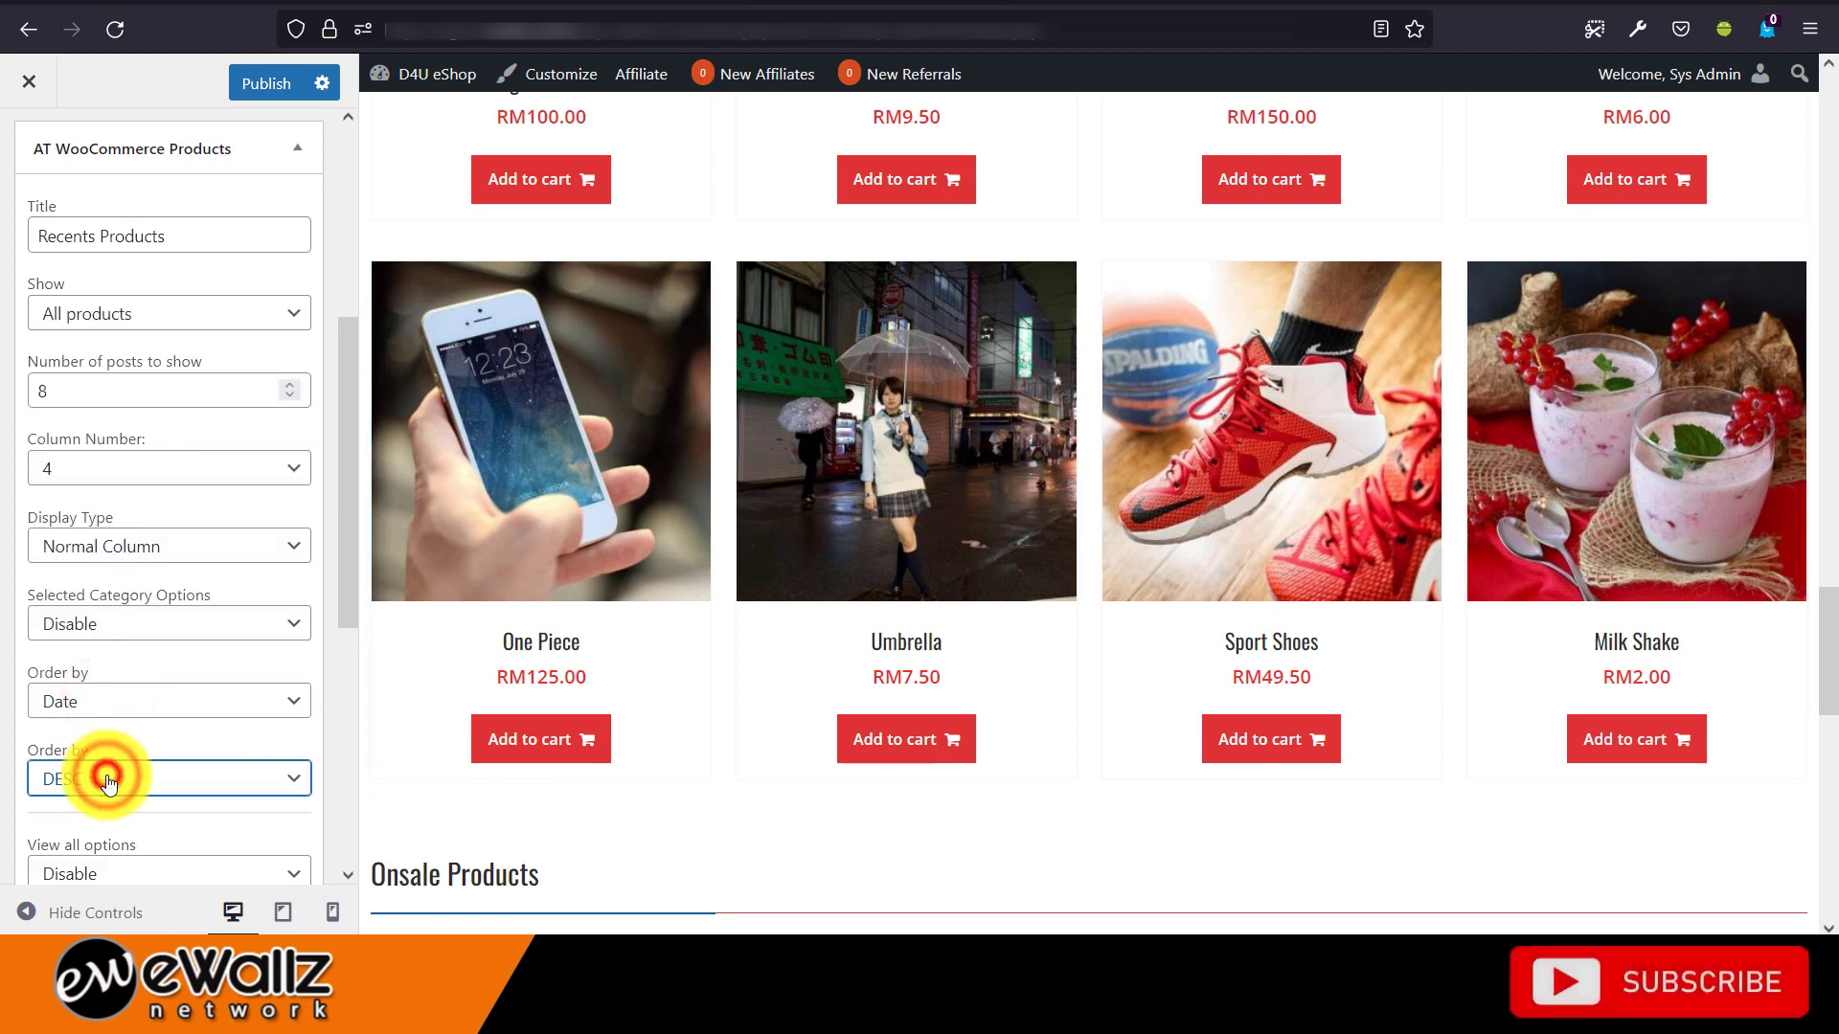
pyautogui.scroll(2, 718, 517)
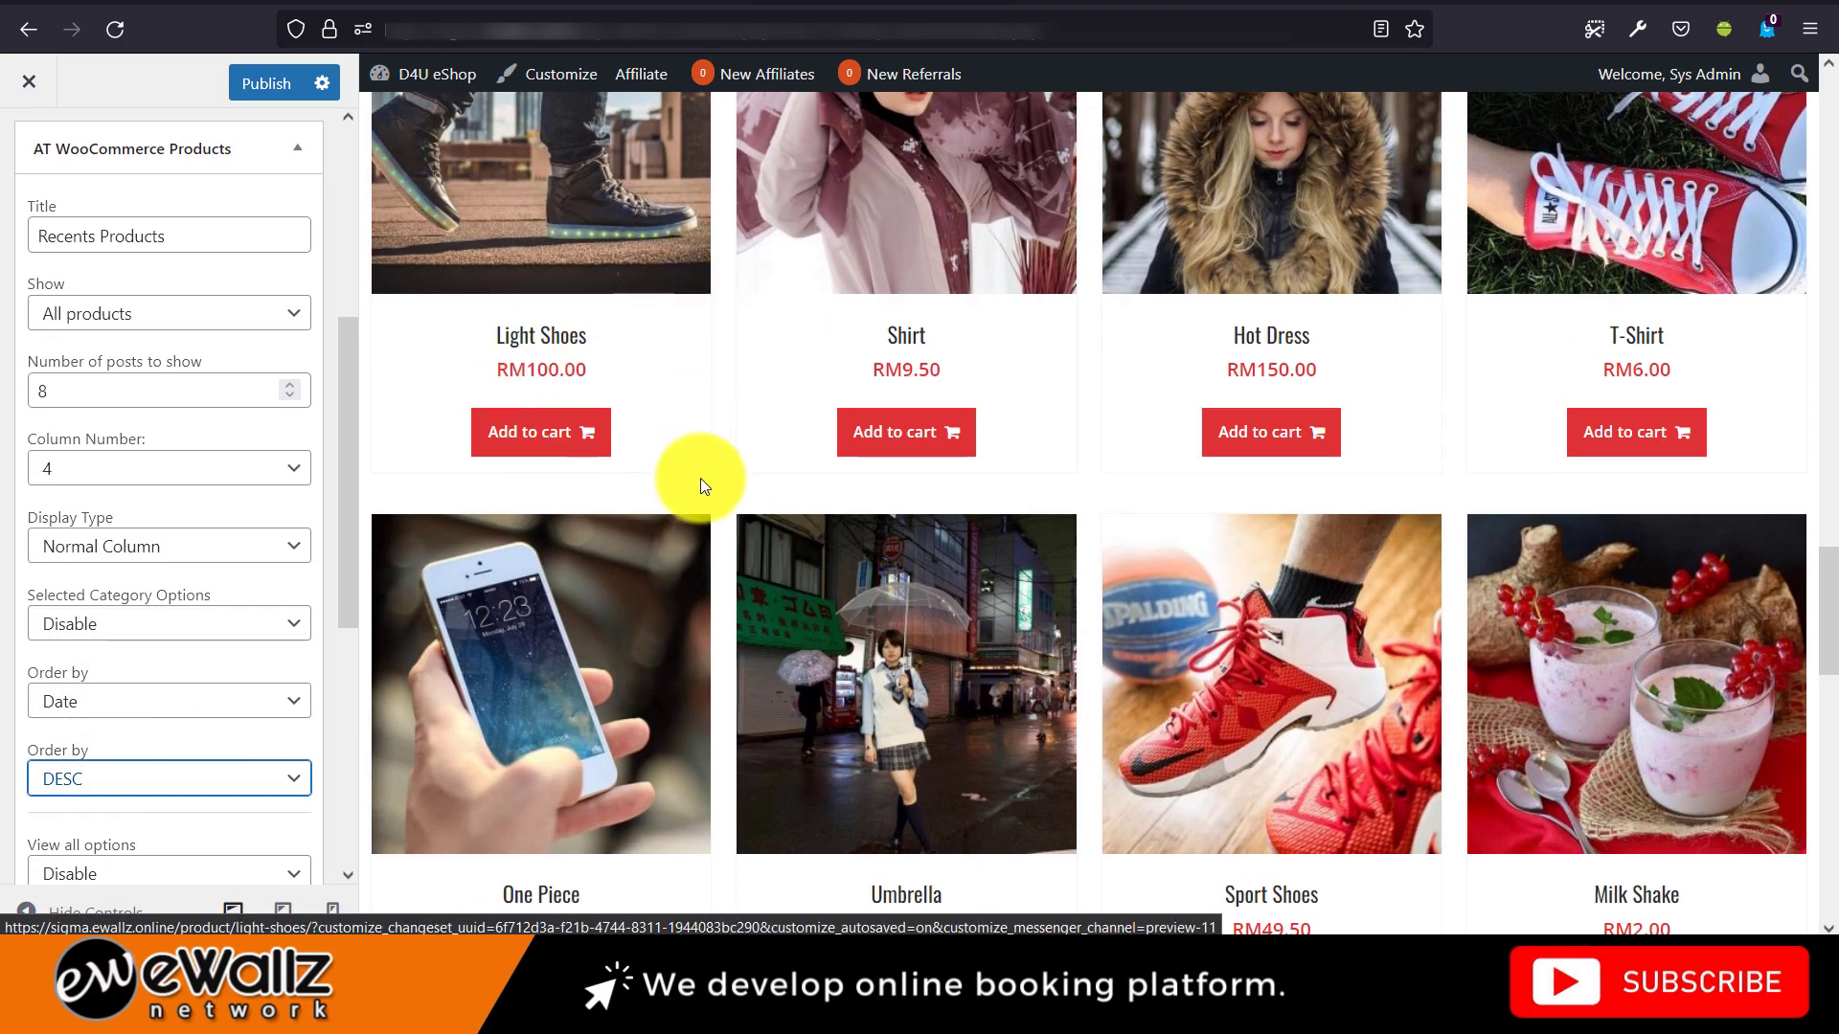
pyautogui.scroll(2, 700, 485)
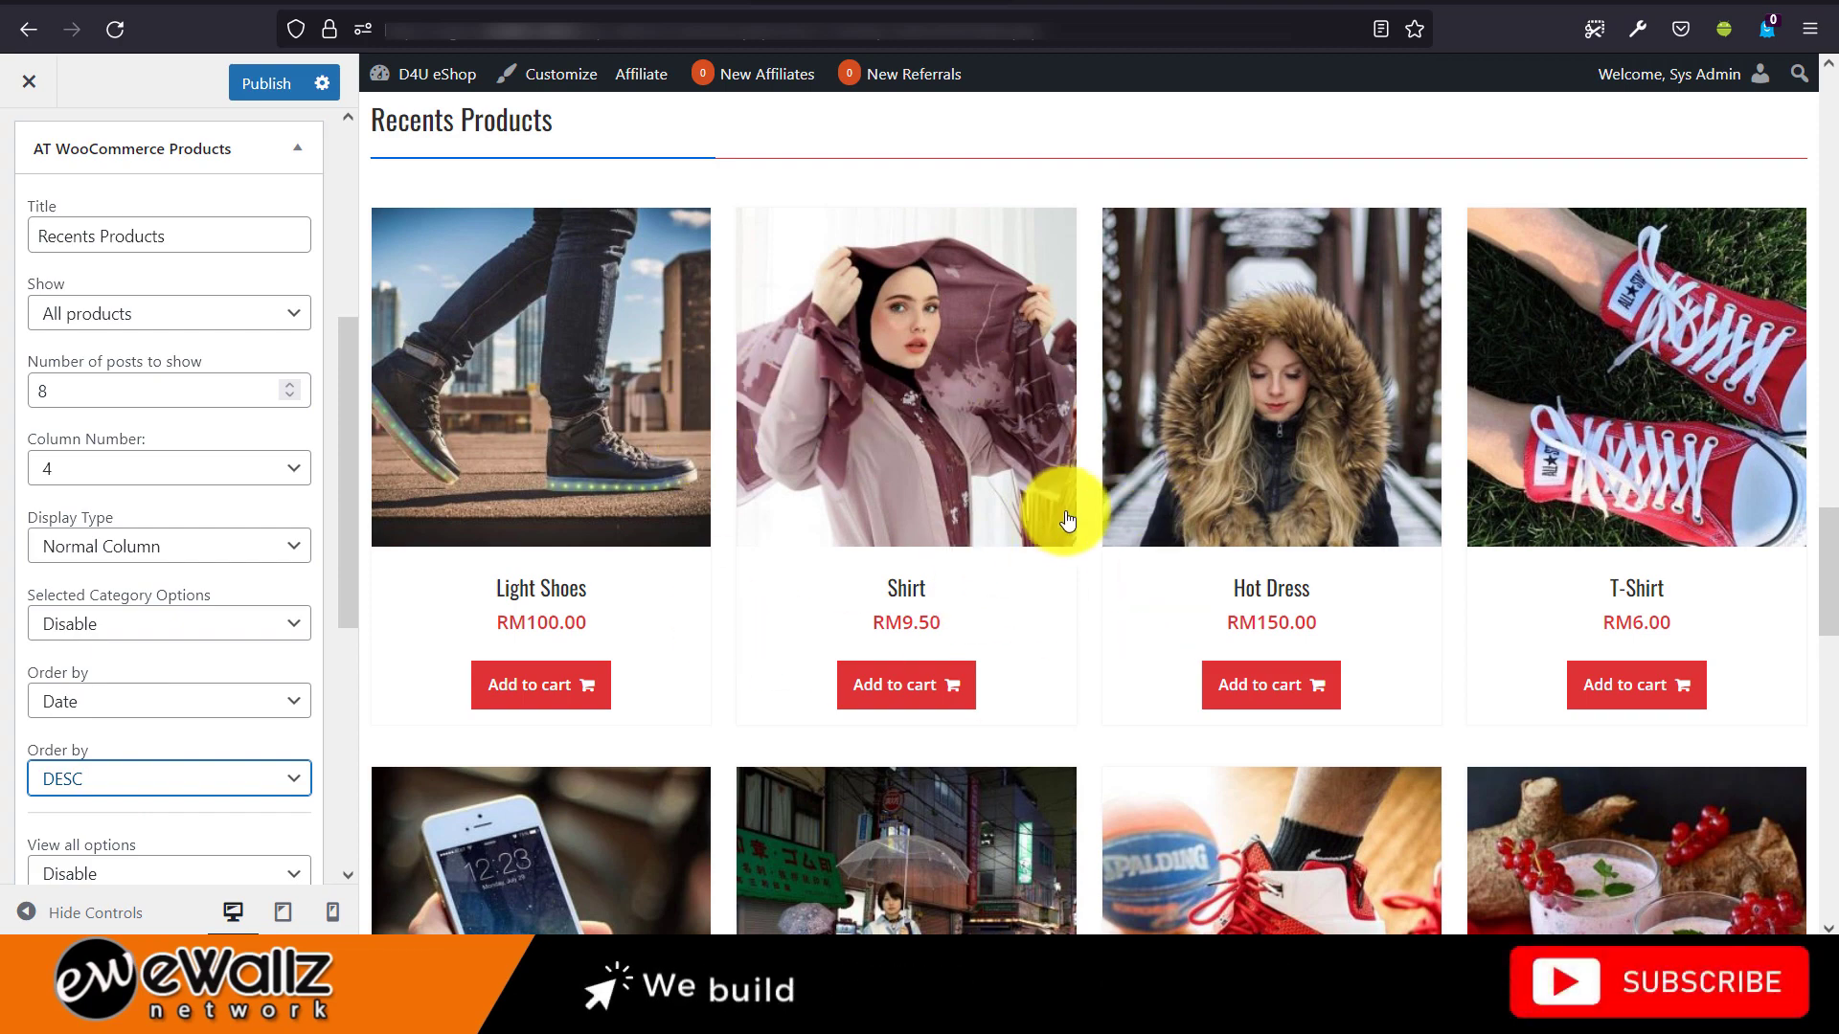
pyautogui.scroll(-7, 498, 416)
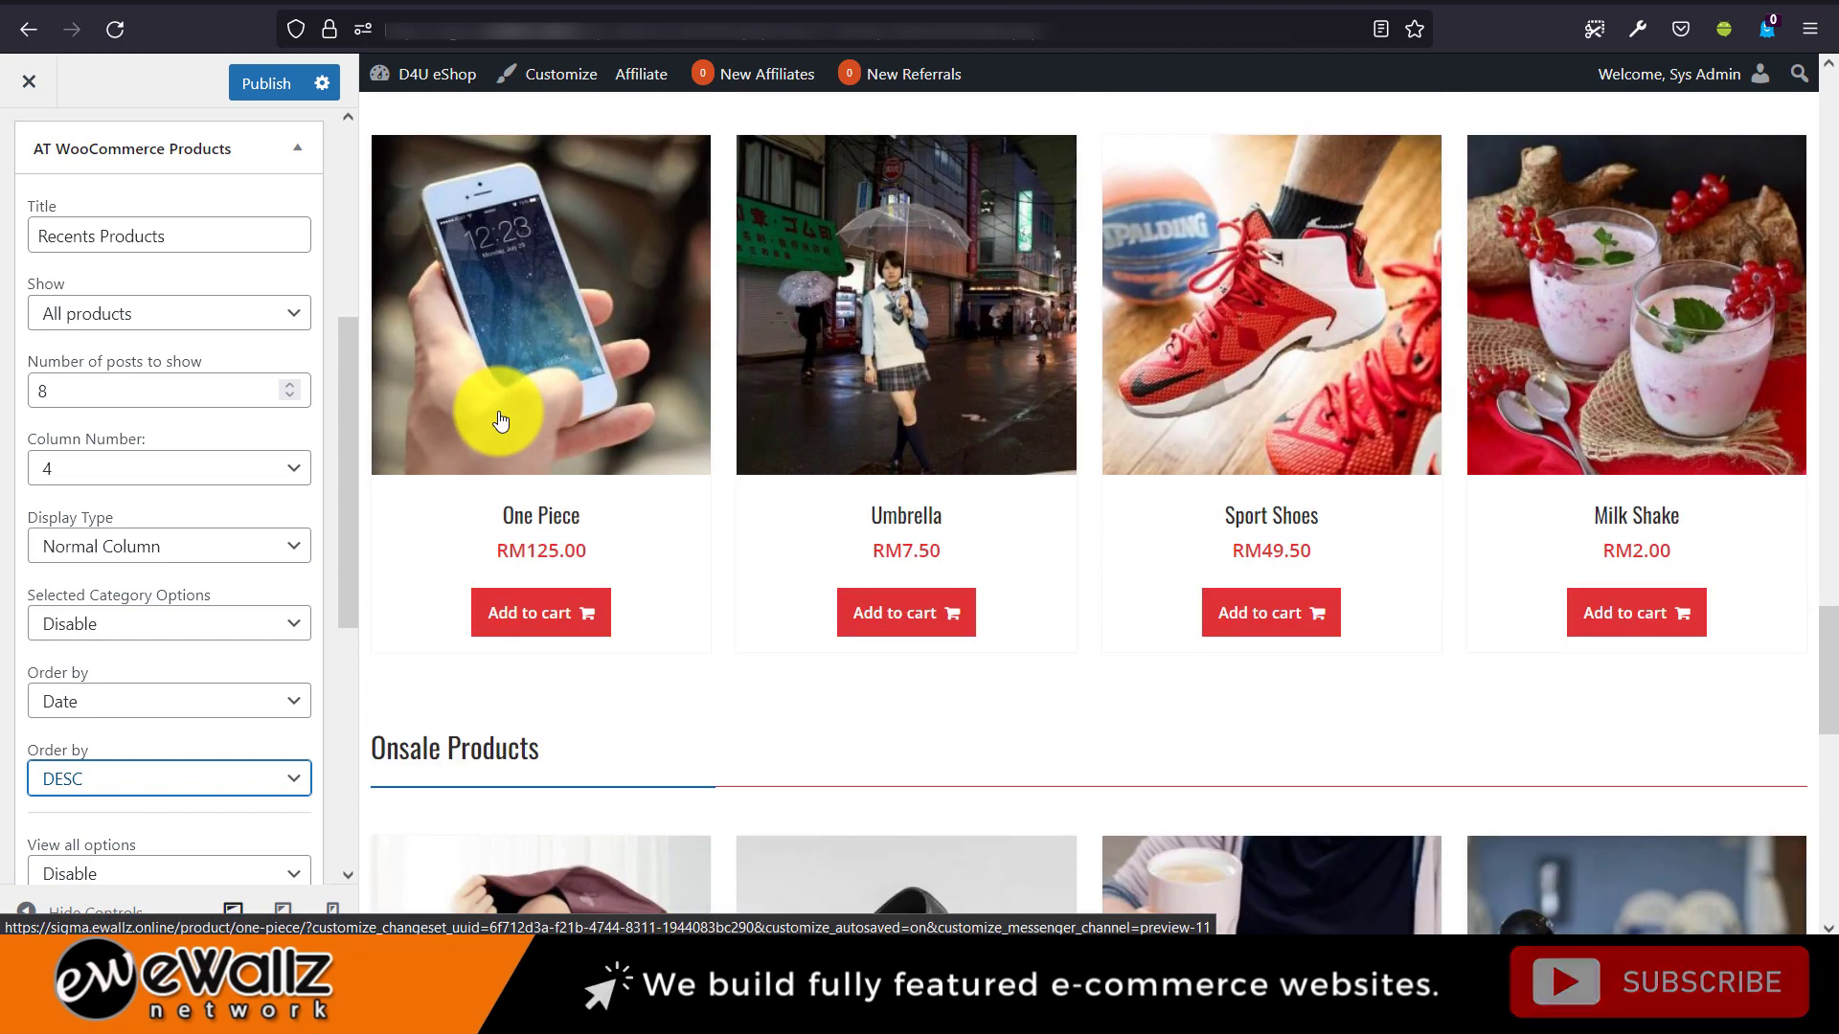
# Expand the second AT WooCommerce Products widget and inspect its title and Show choices, keeping On-sale products selected.
pyautogui.scroll(-2, 499, 407)
pyautogui.scroll(-5, 158, 517)
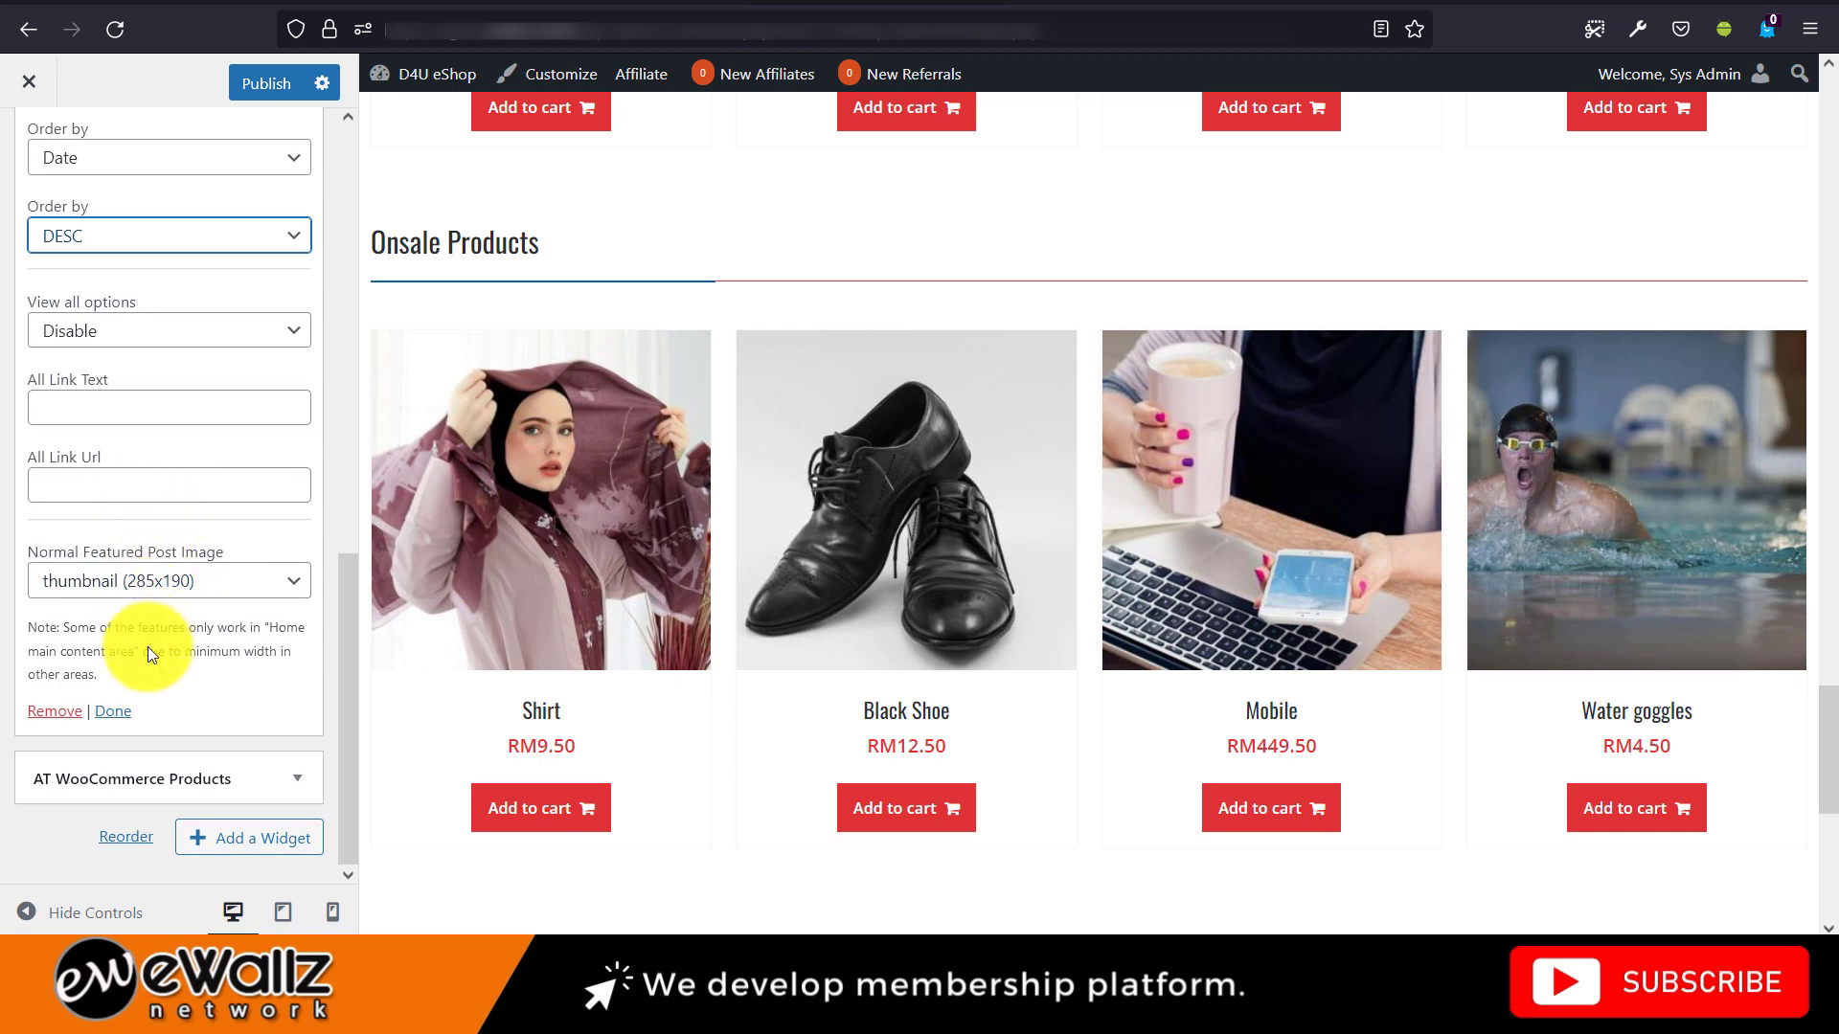
pyautogui.click(290, 779)
pyautogui.scroll(5, 288, 730)
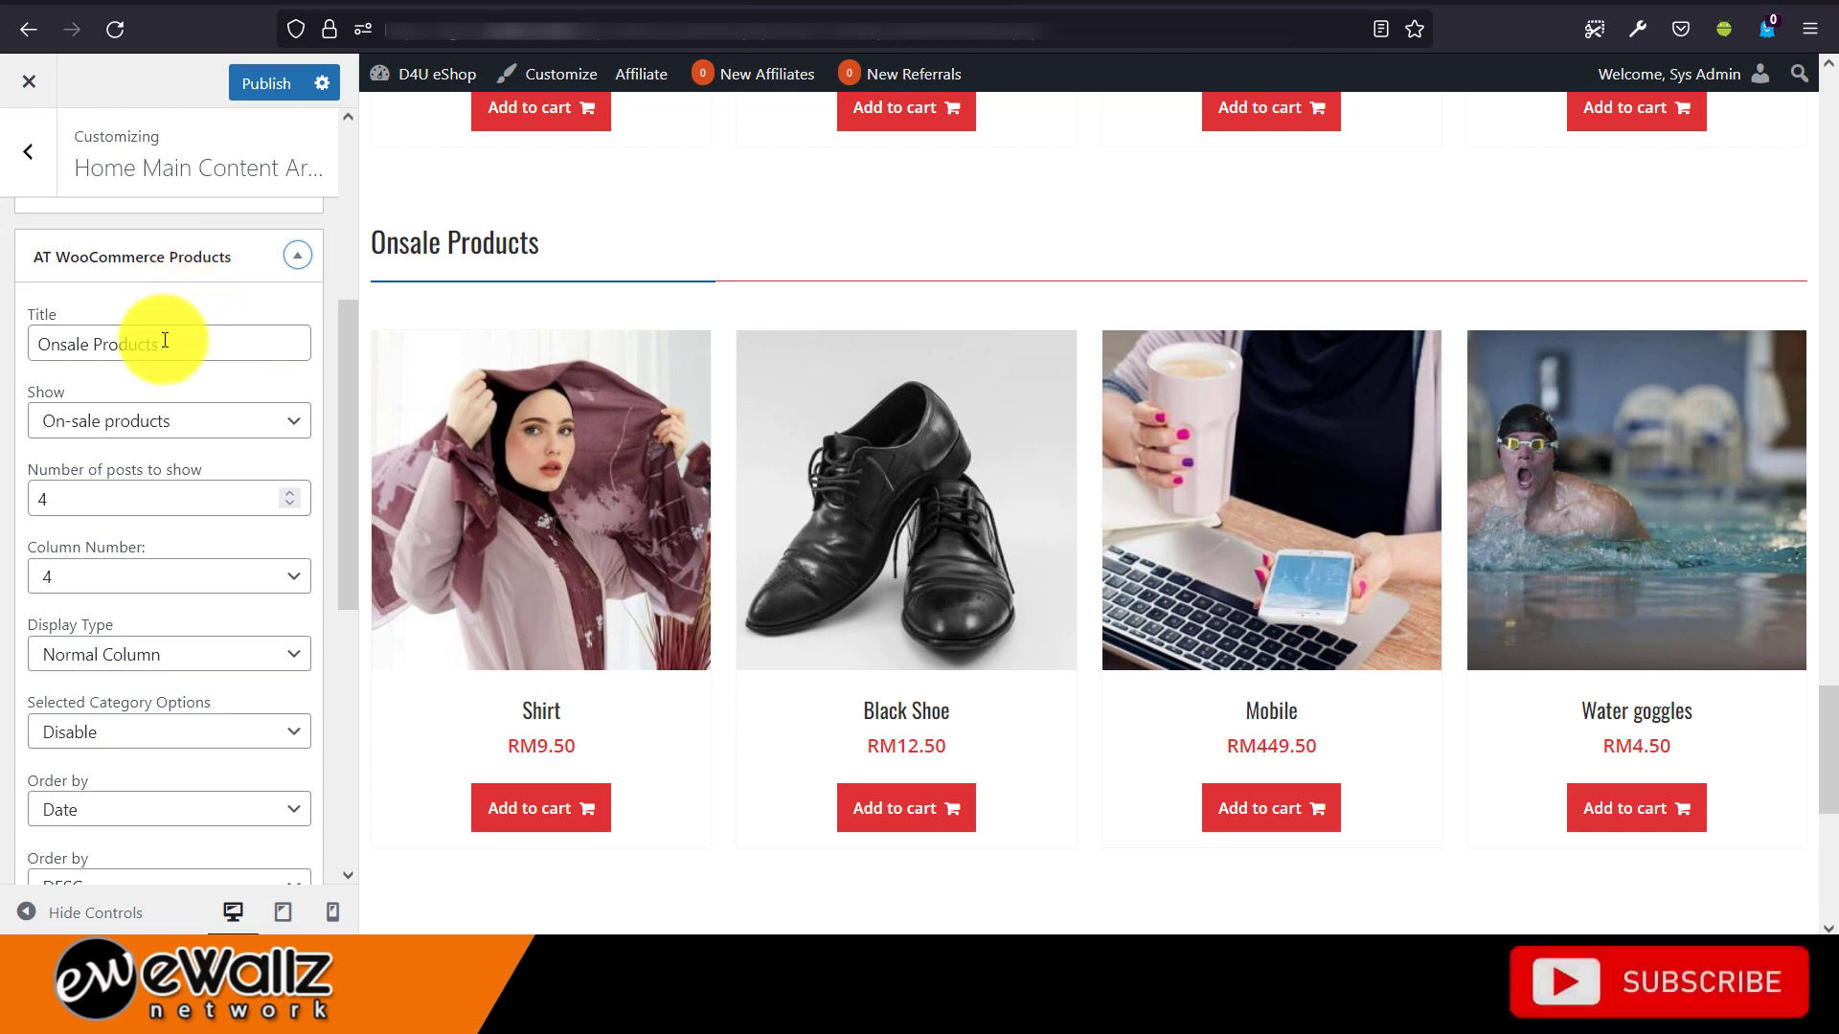
pyautogui.click(165, 340)
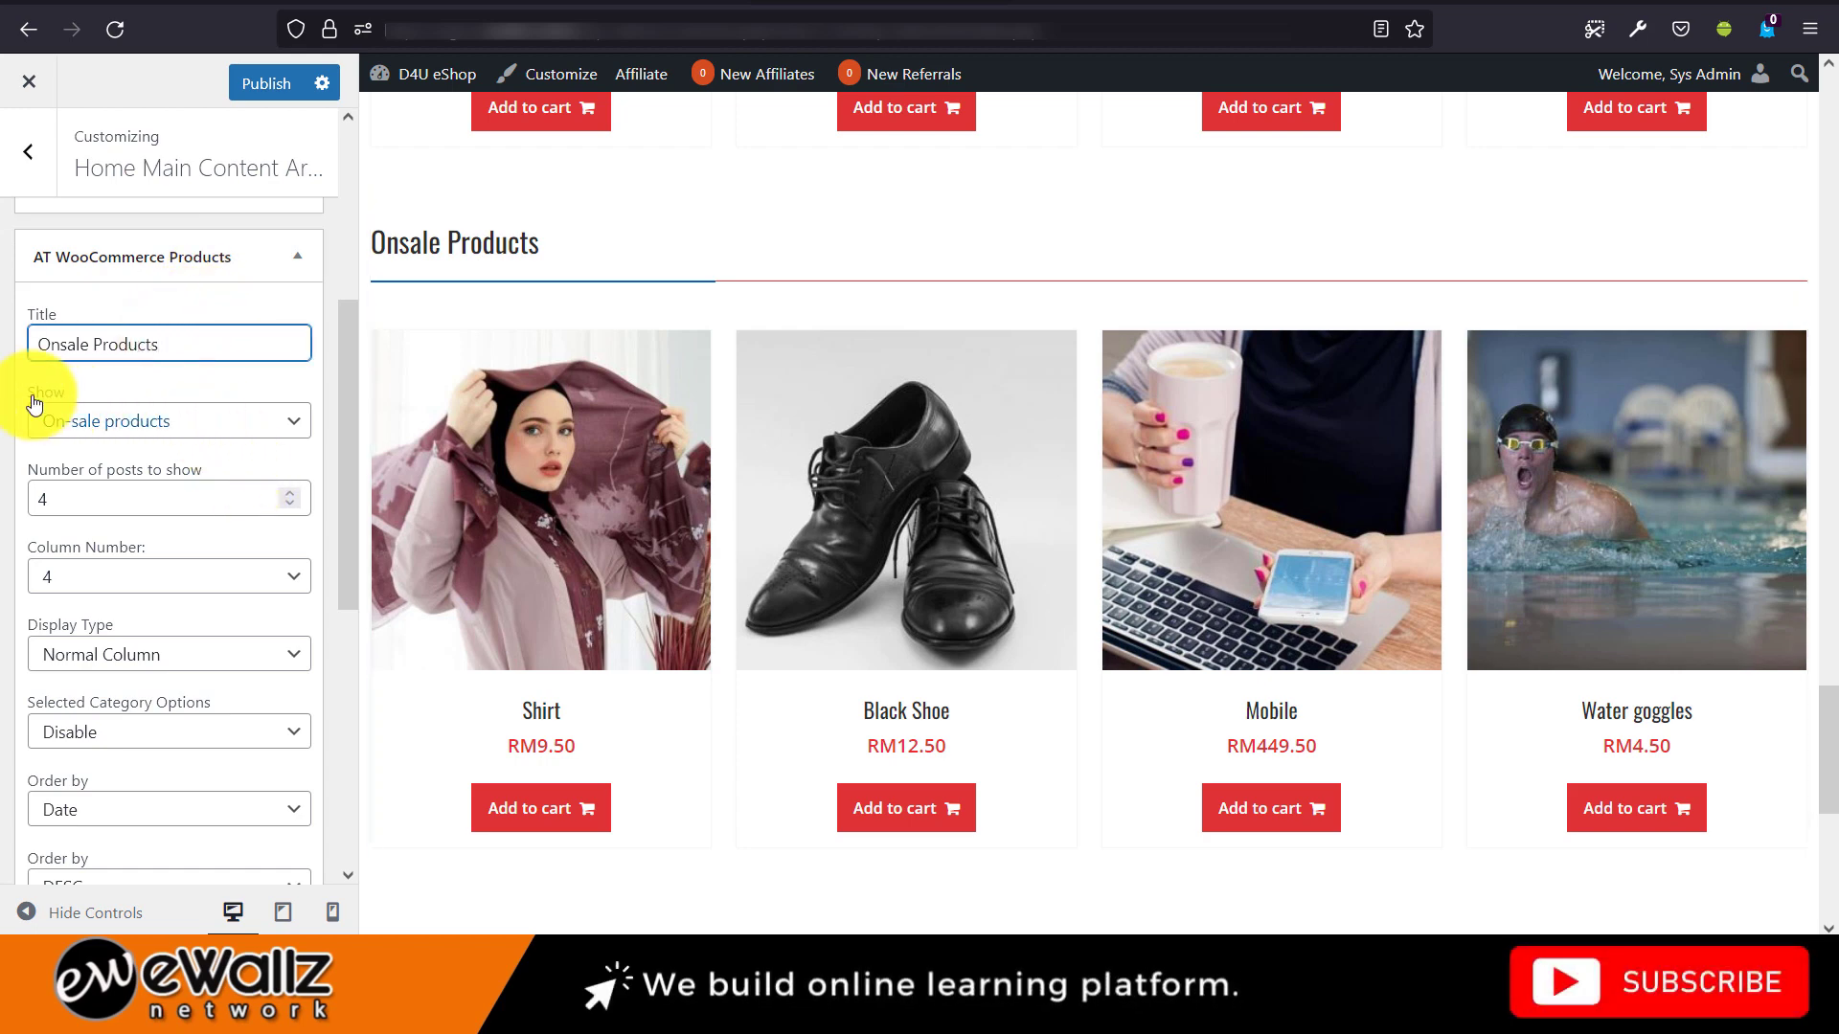
pyautogui.click(148, 418)
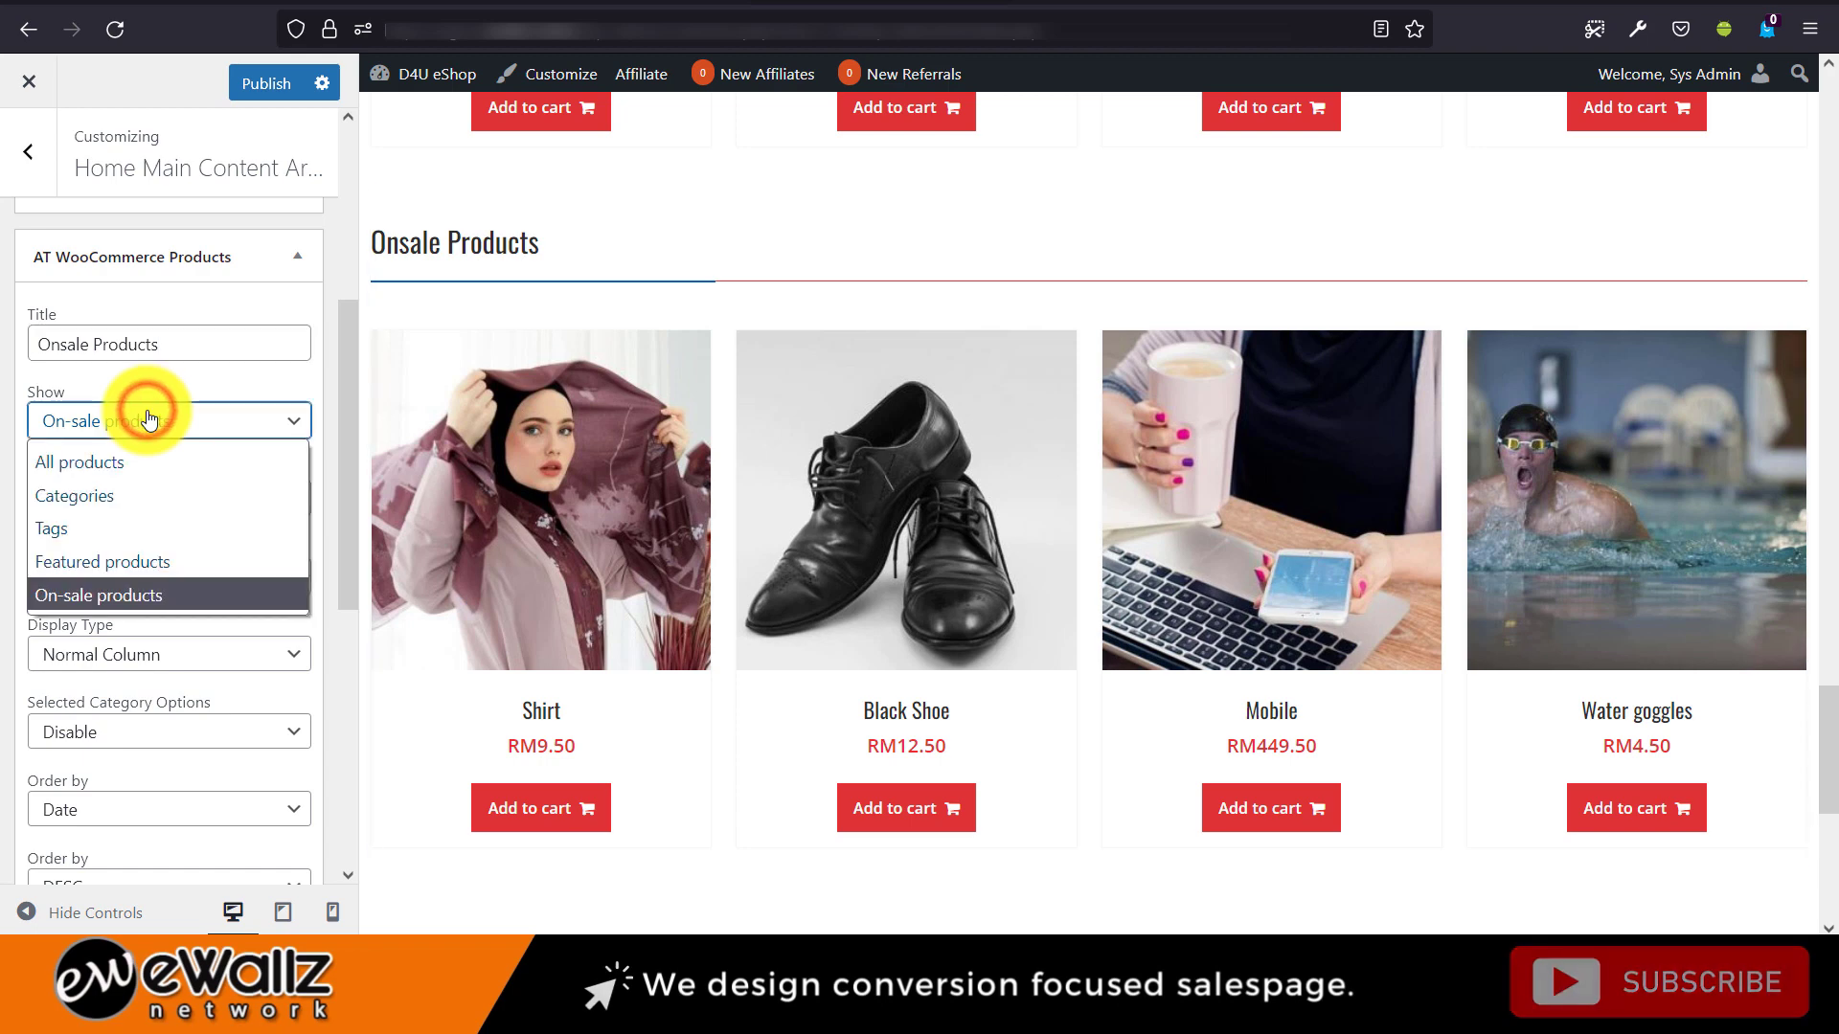
pyautogui.click(86, 422)
pyautogui.click(88, 422)
pyautogui.click(100, 592)
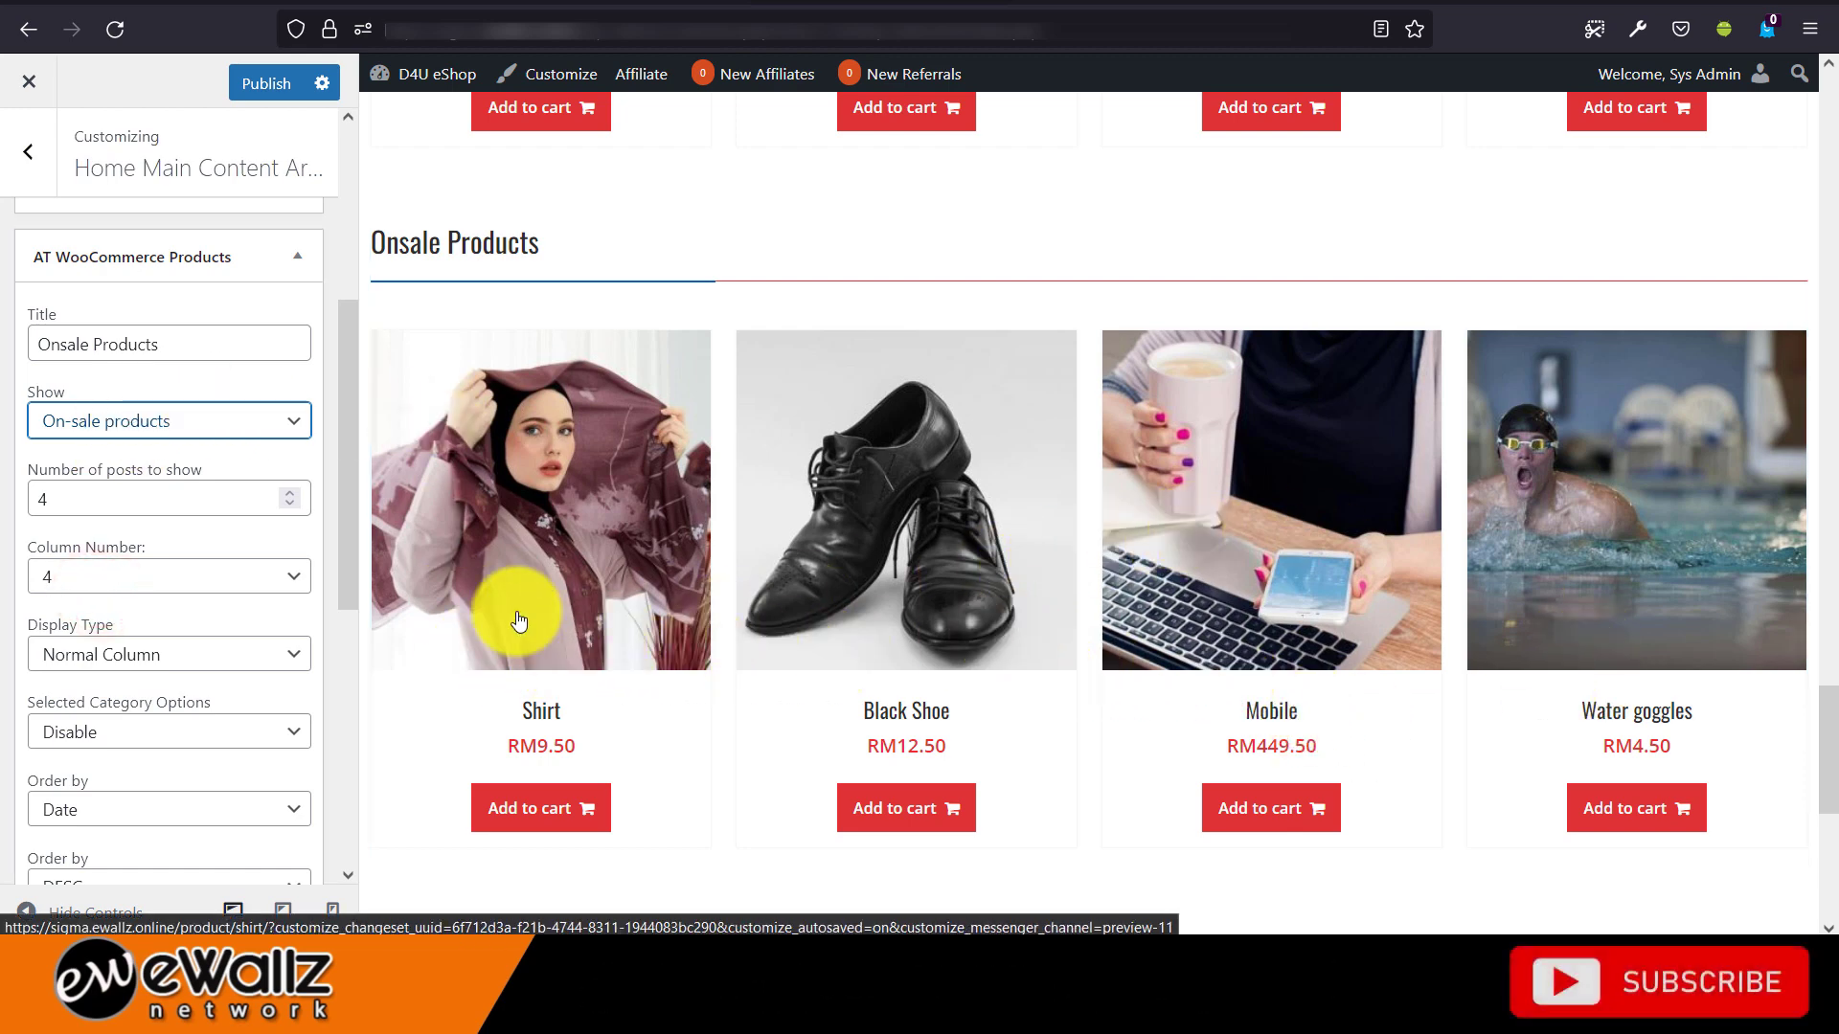
# Review the Onsale Products widget's remaining options and look over the homepage preview from Recents Products down to the footer.
pyautogui.scroll(-6, 149, 581)
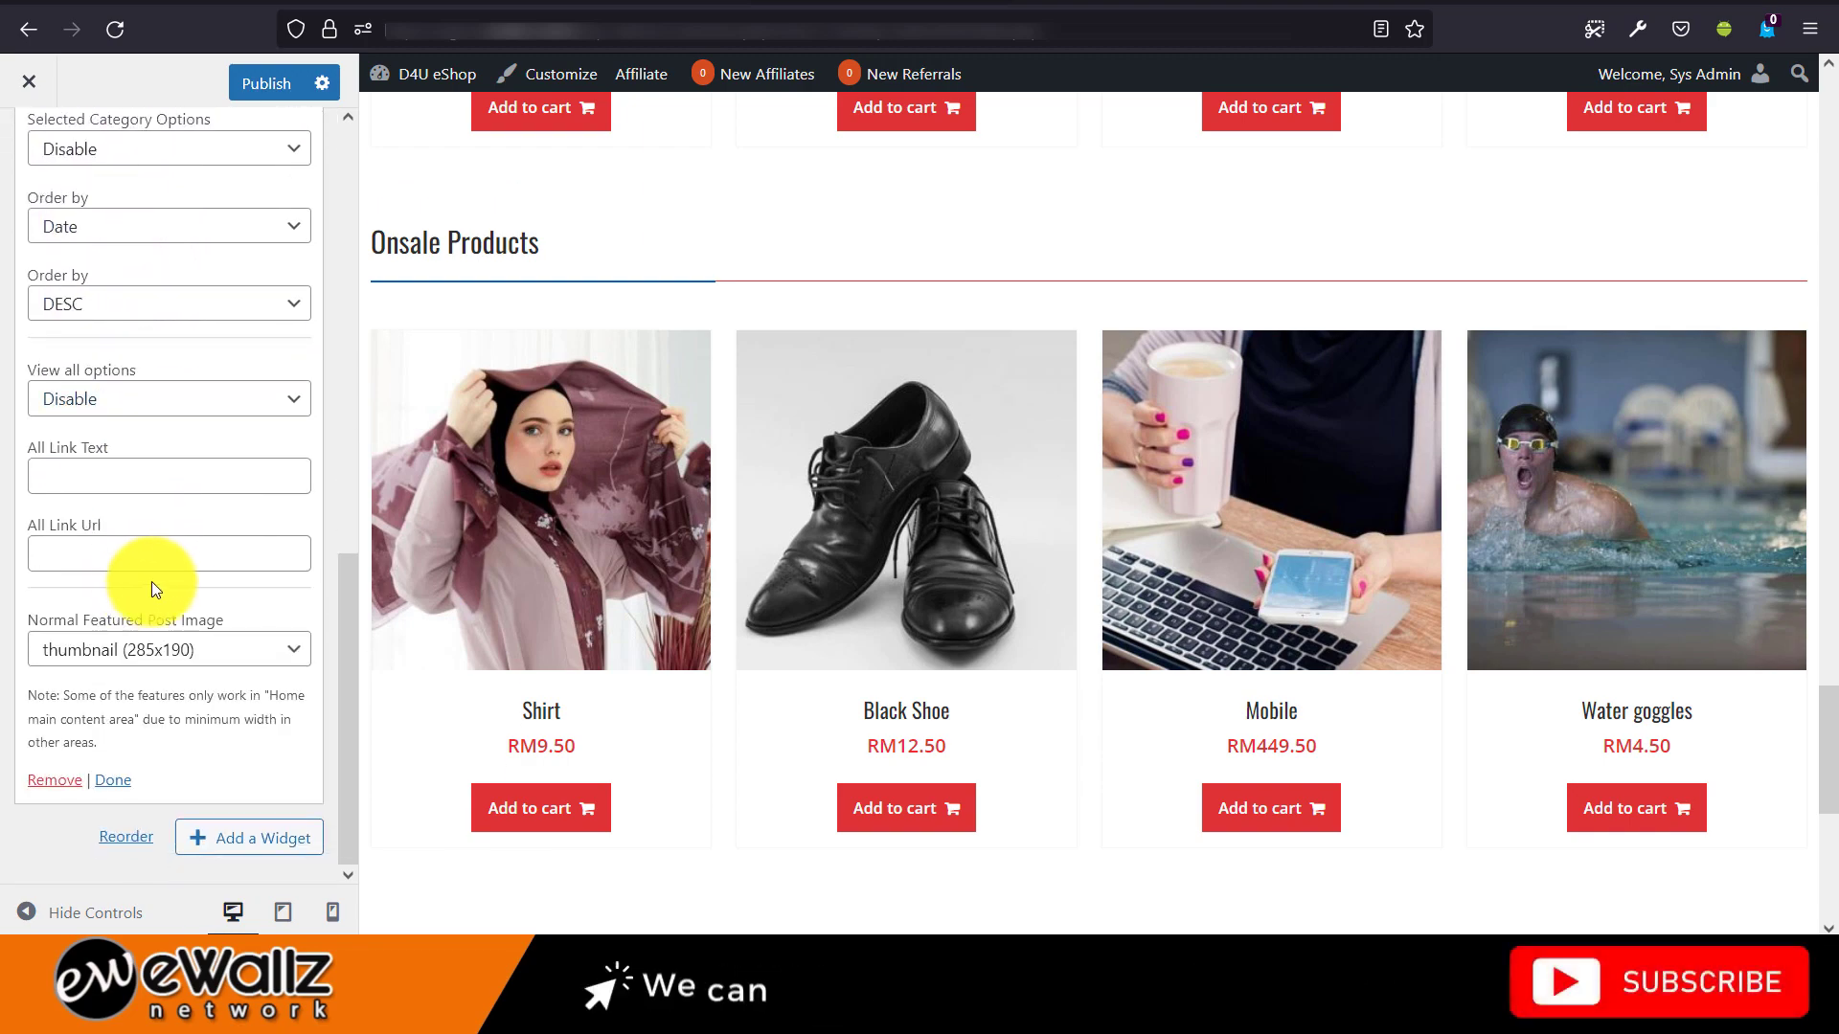
pyautogui.scroll(10, 829, 495)
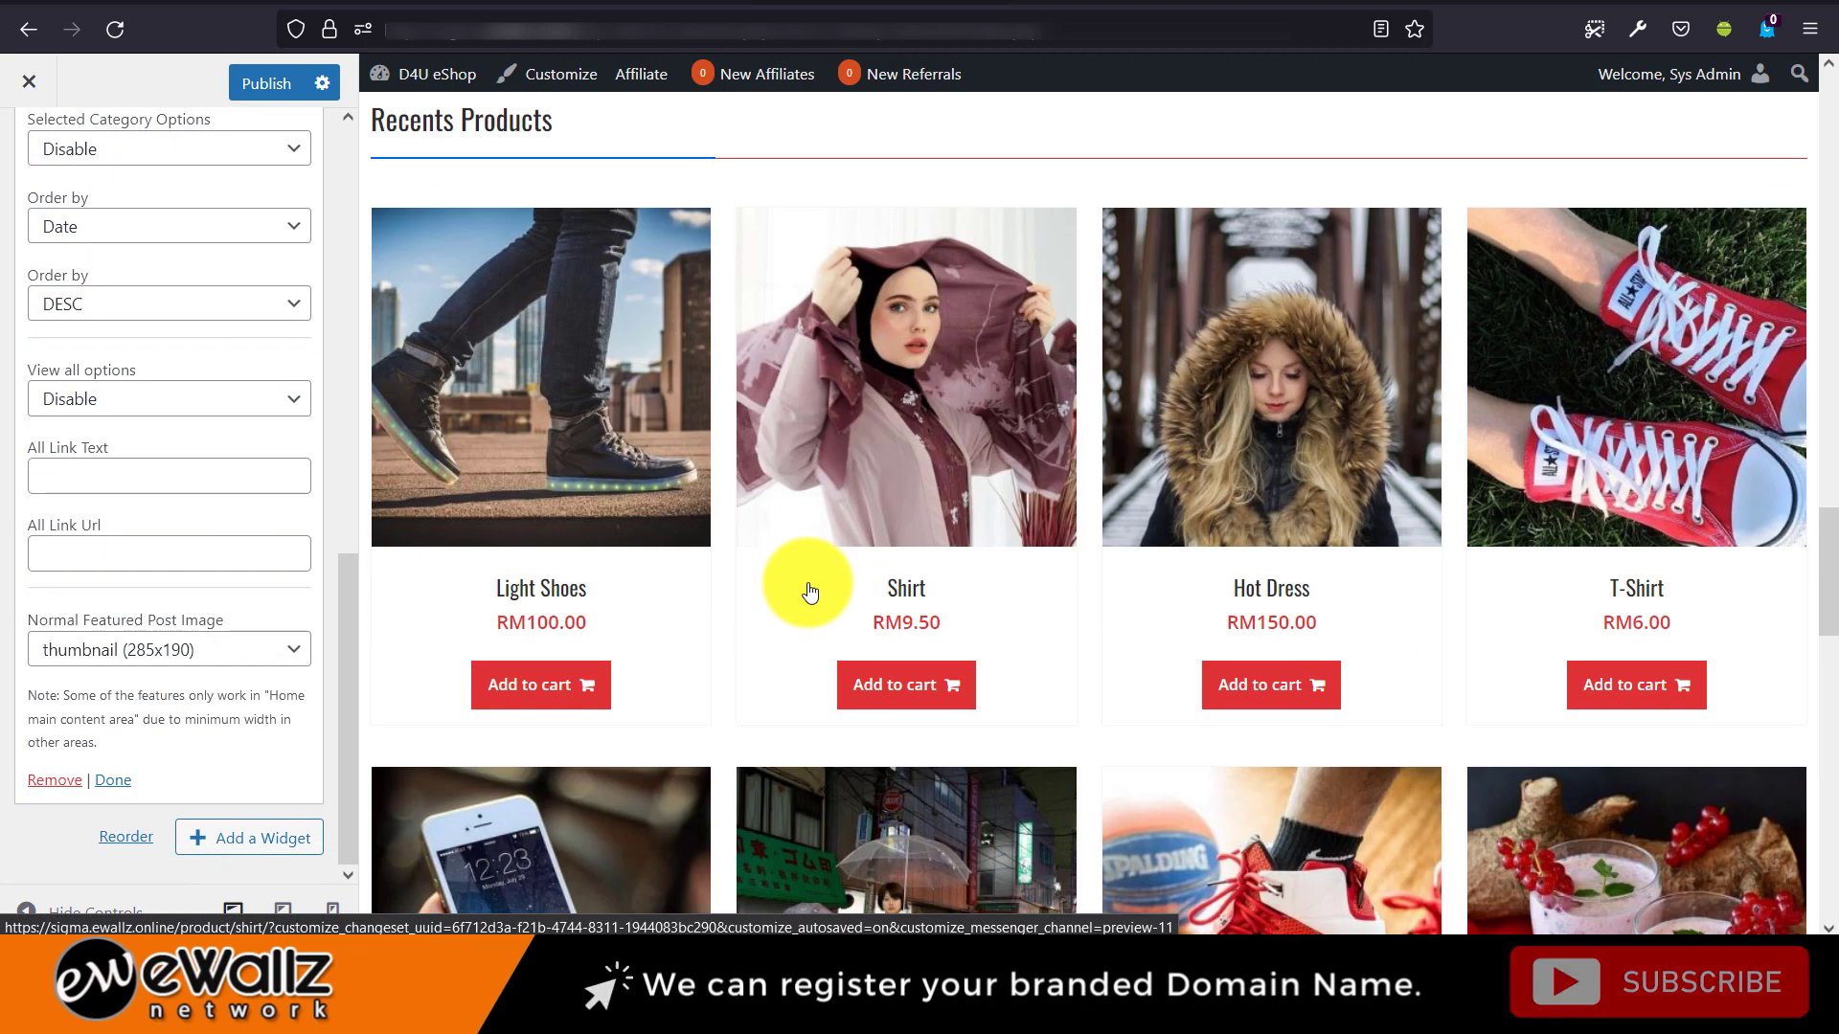
pyautogui.scroll(-10, 808, 583)
pyautogui.scroll(-4, 672, 582)
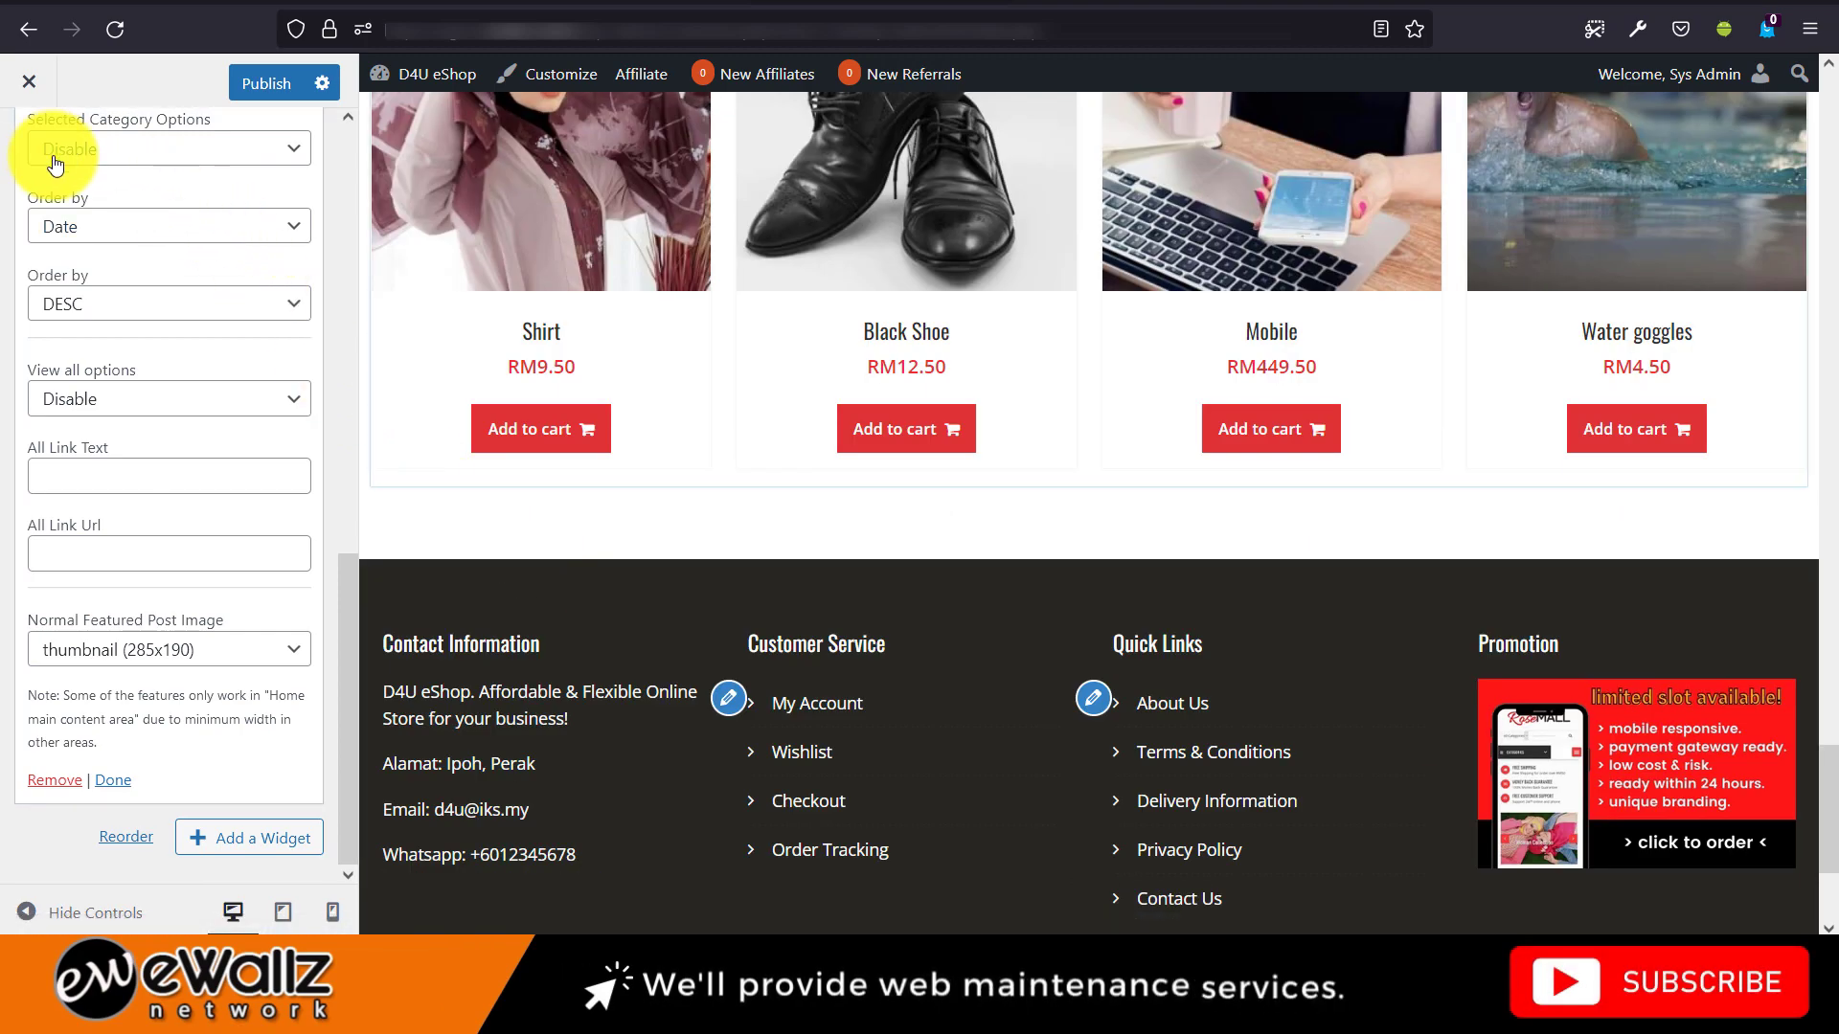
# Close the theme customizer, discarding the unpublished changes, and reopen it from the admin dashboard.
pyautogui.click(35, 84)
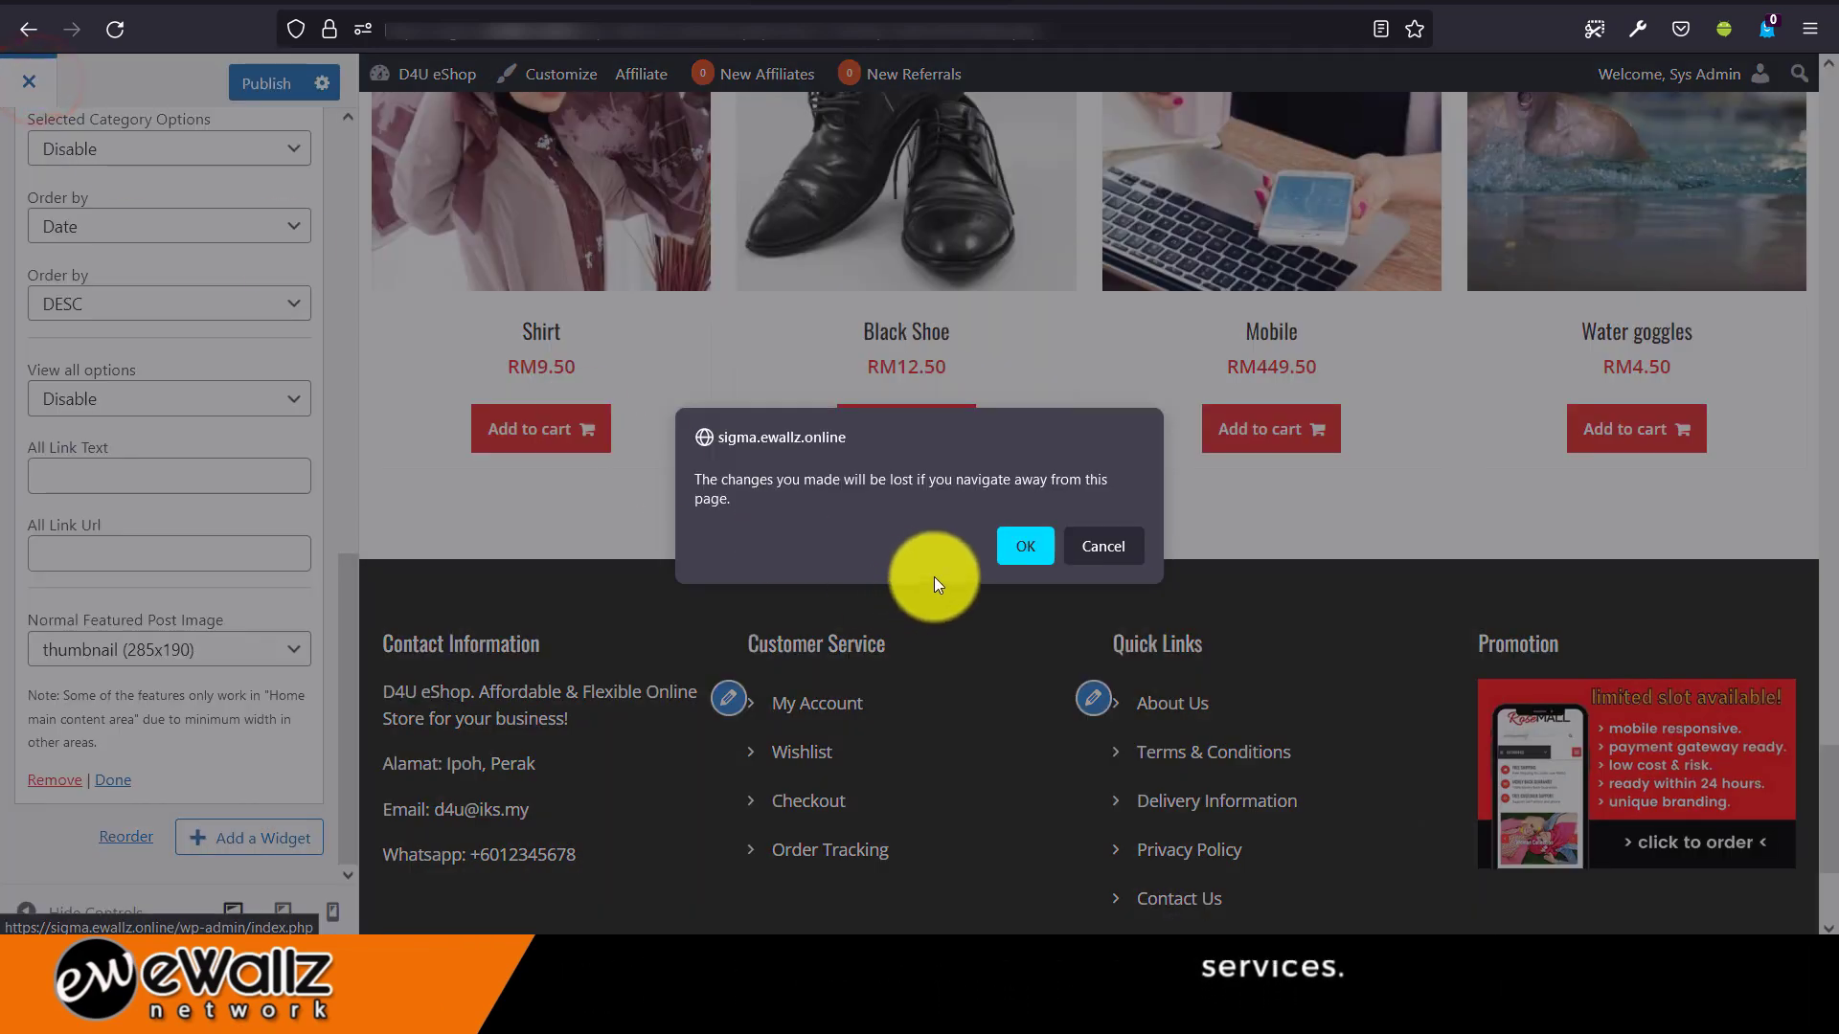
pyautogui.click(1025, 546)
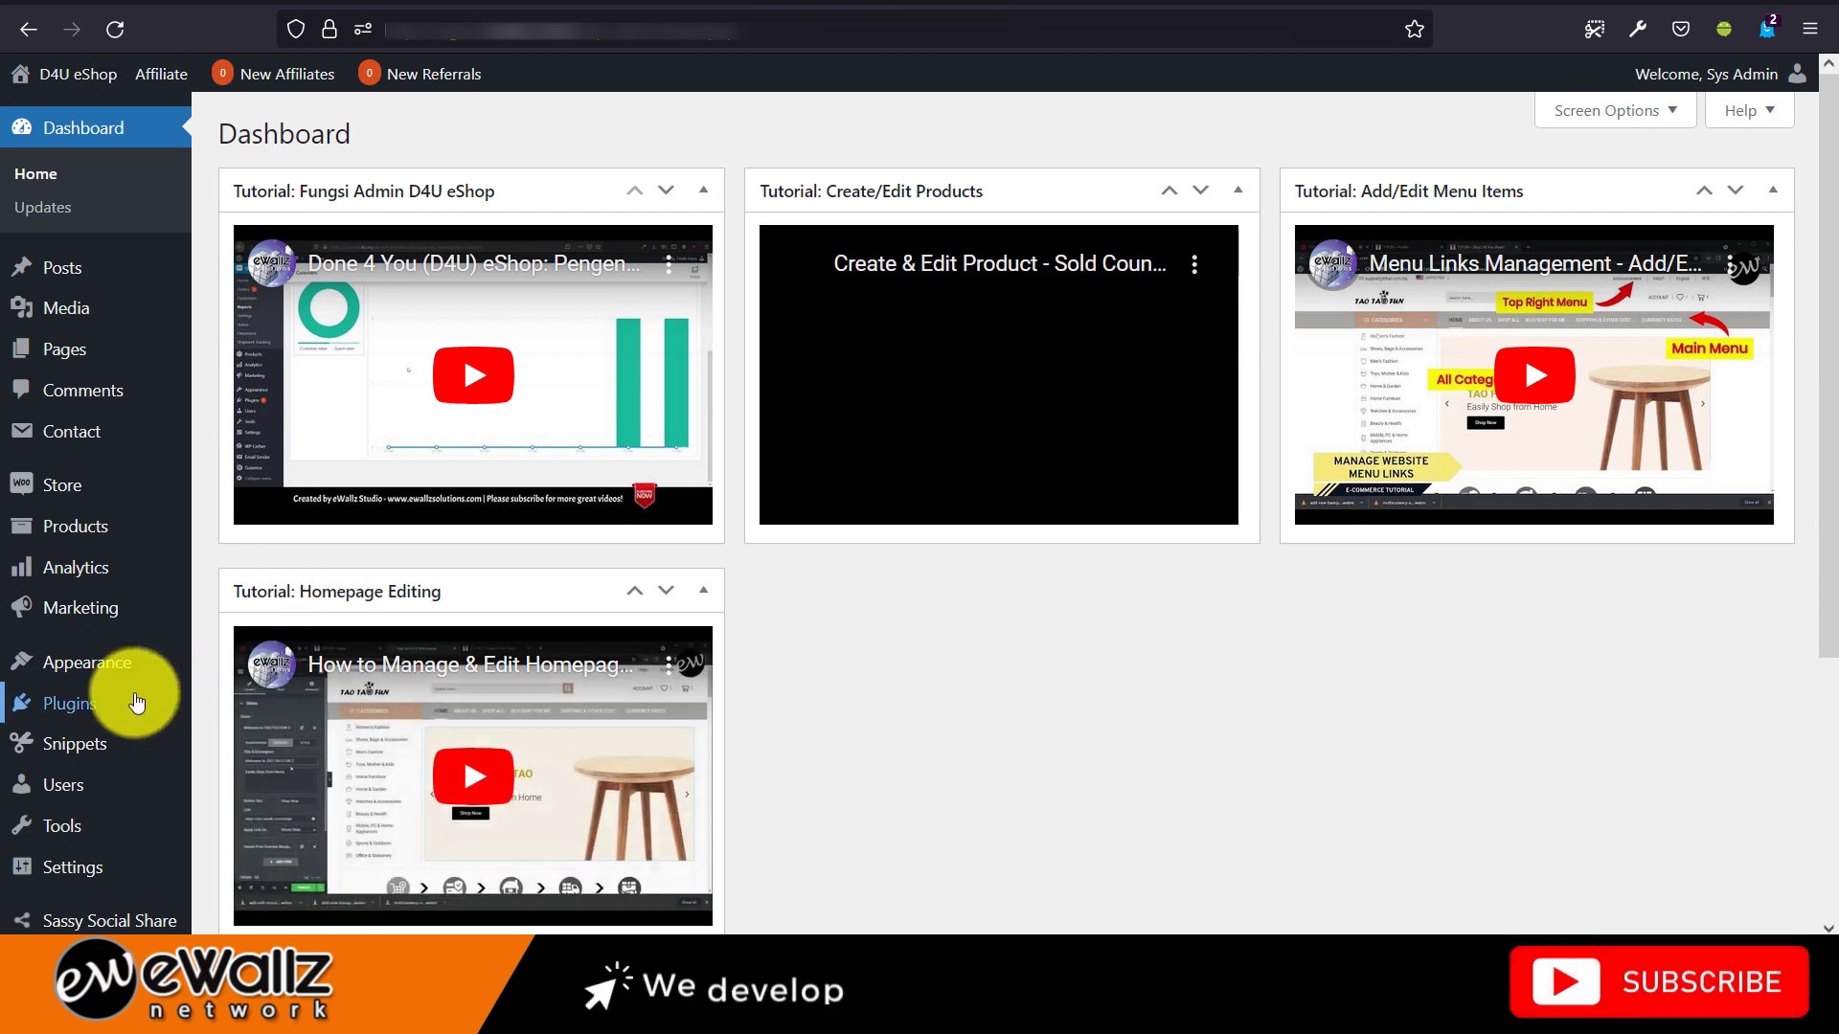
pyautogui.moveTo(132, 677)
pyautogui.click(253, 616)
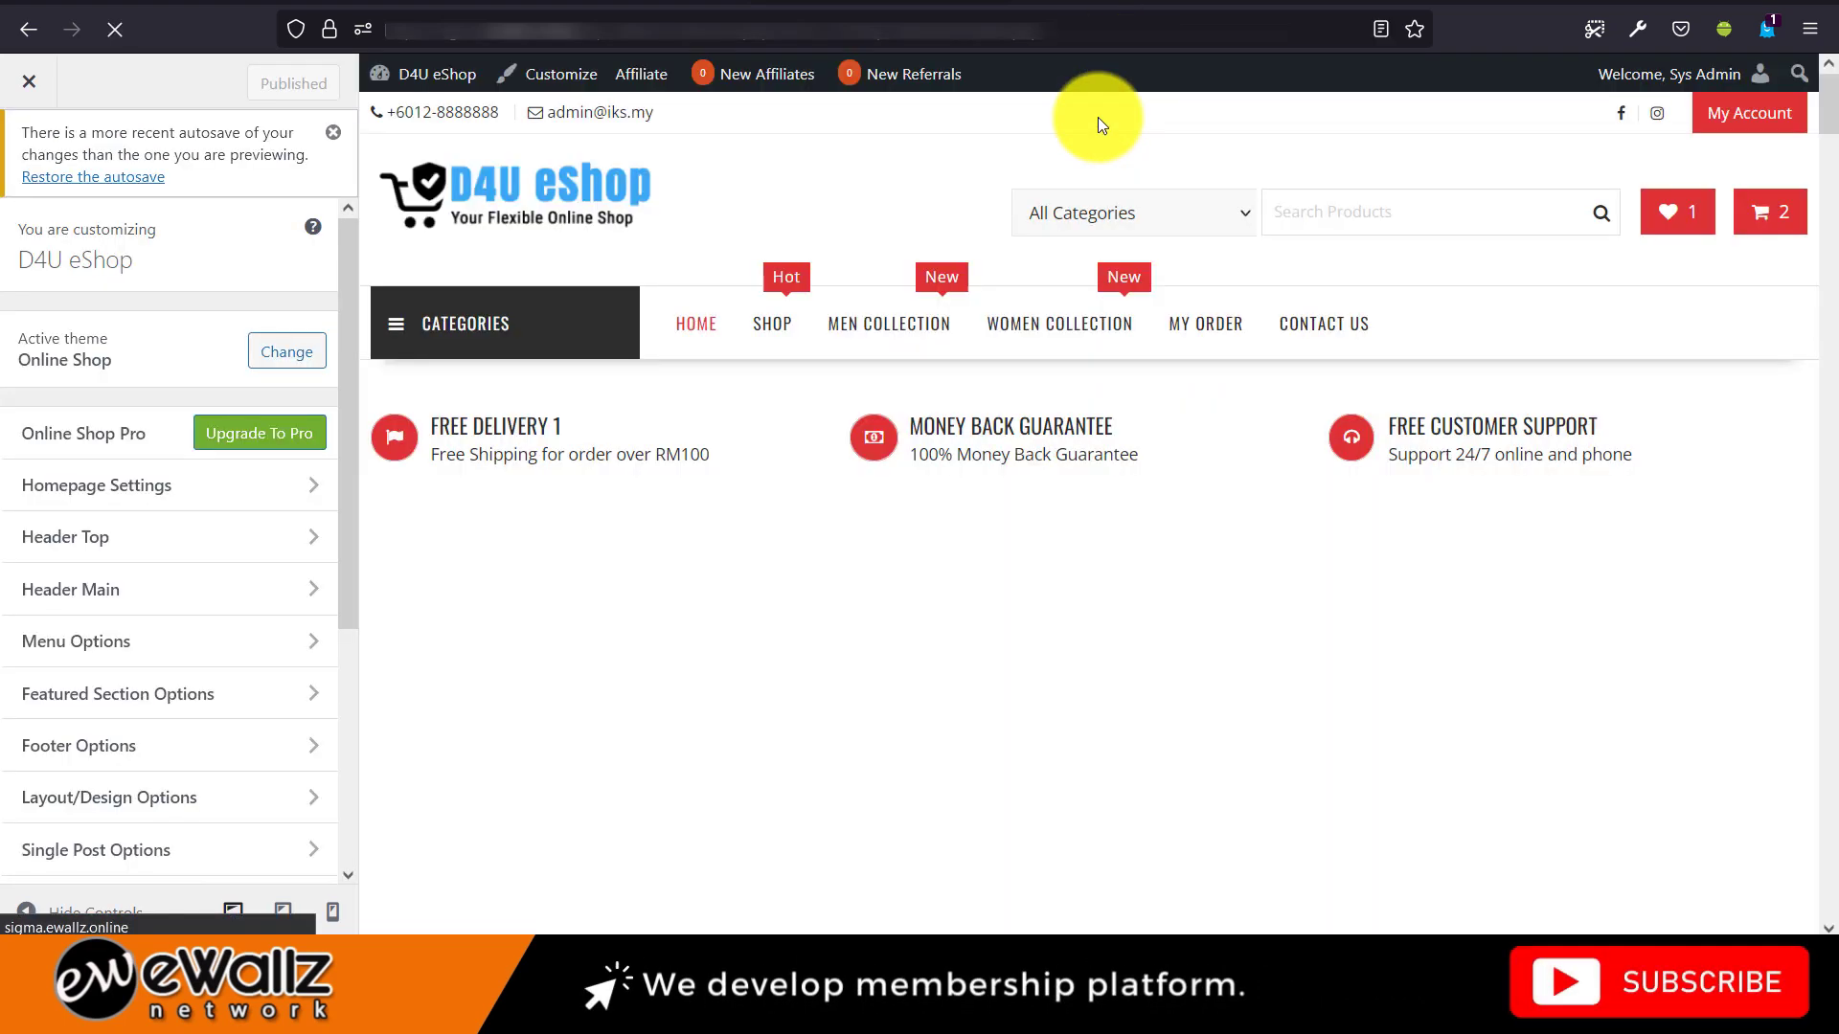
# Bring the homepage footer into view in the preview and open the list of widget areas.
pyautogui.scroll(-15, 1046, 383)
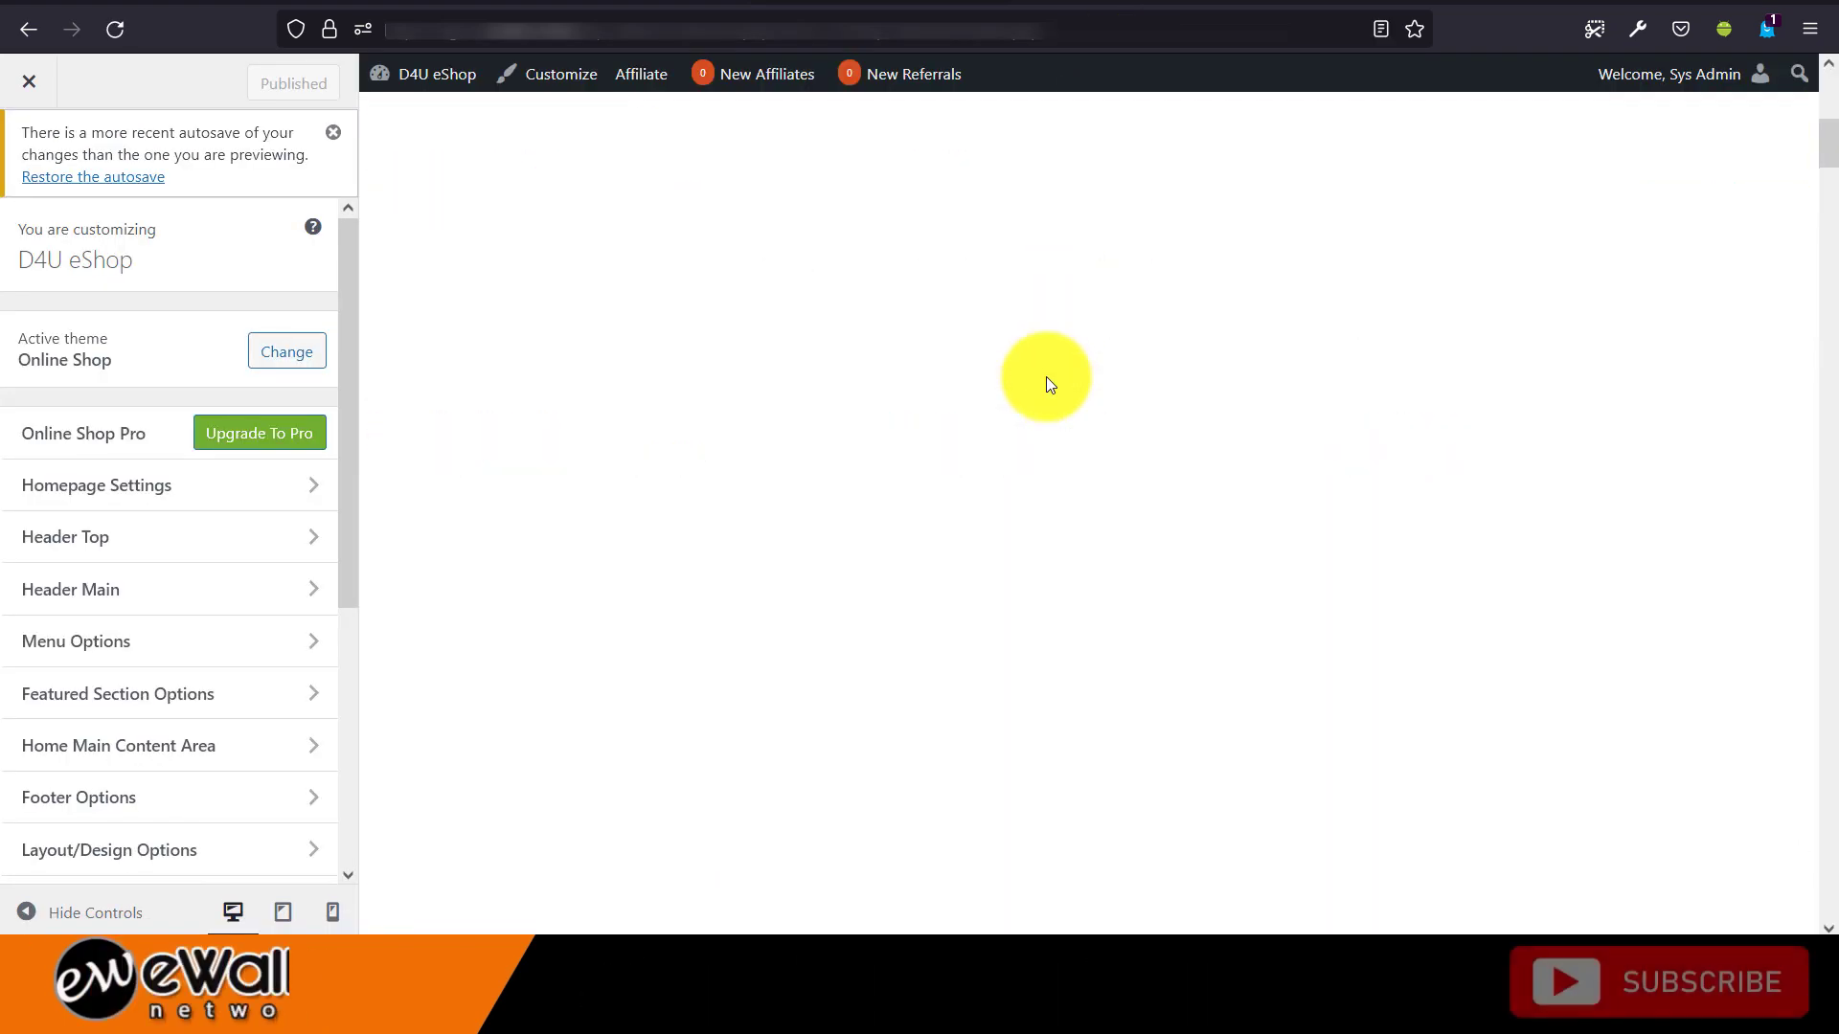
pyautogui.scroll(-10, 1048, 383)
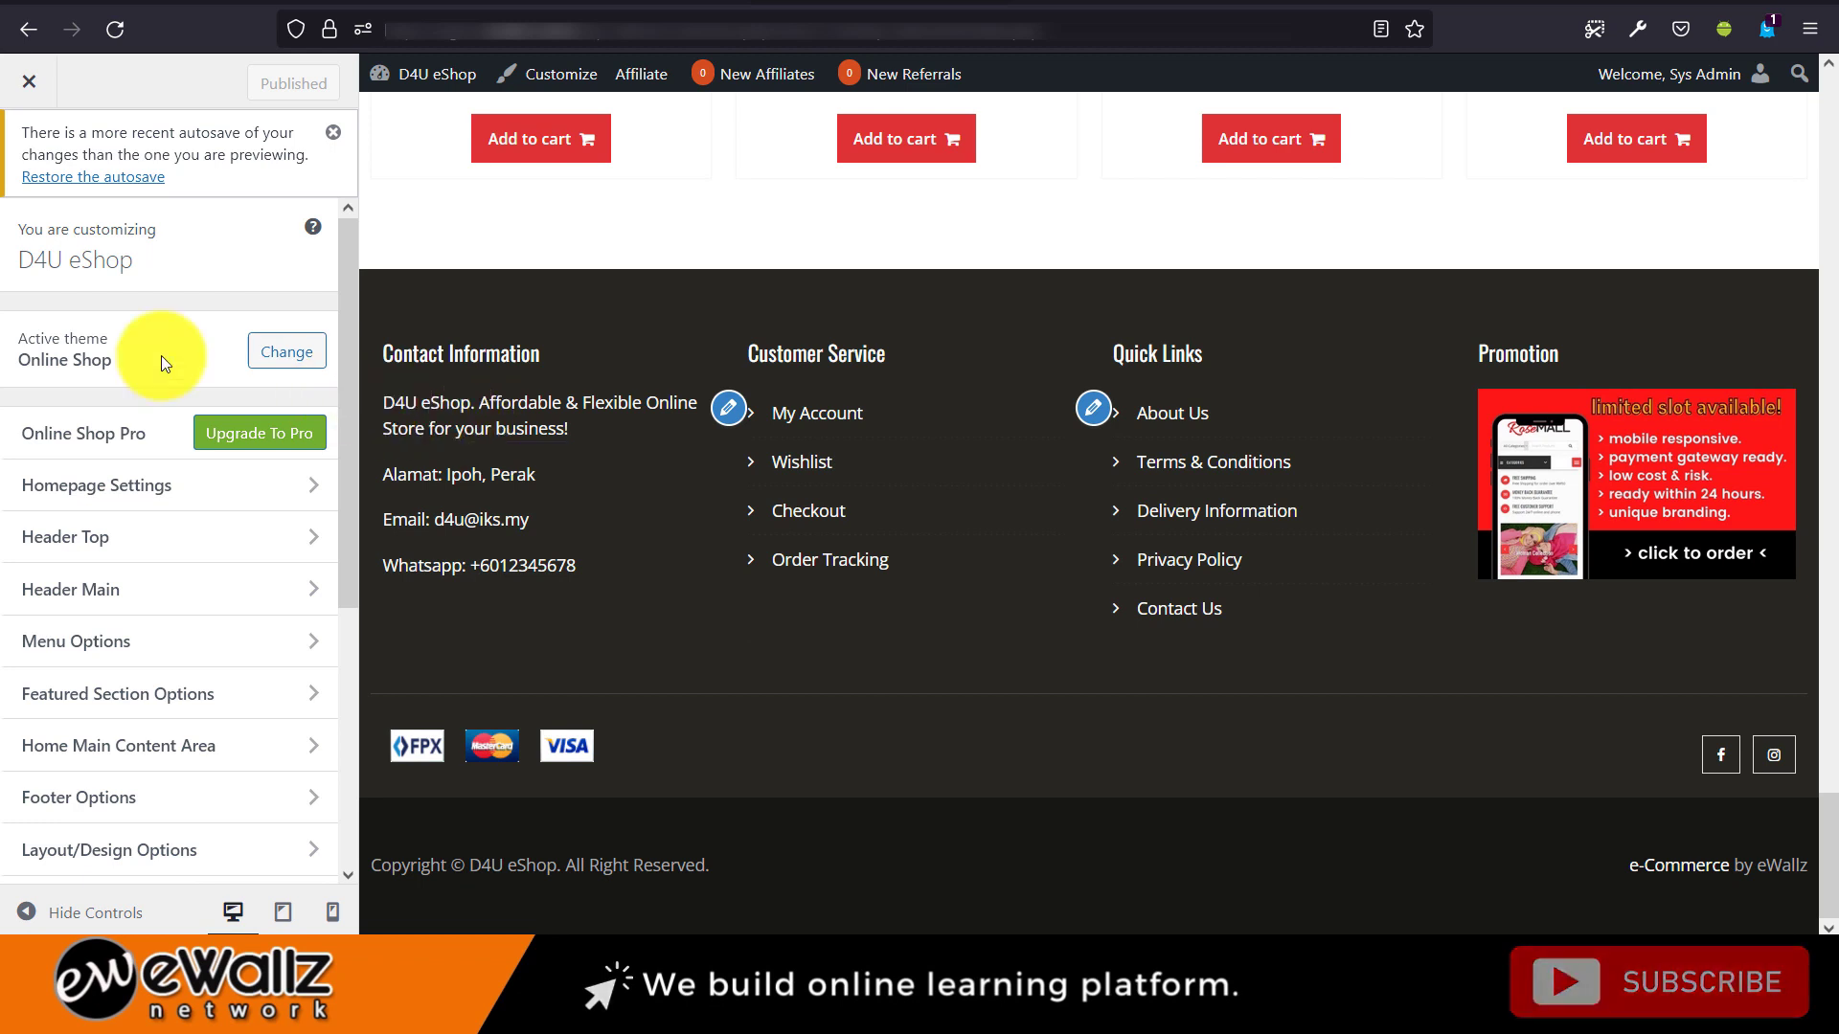
pyautogui.scroll(-4, 90, 383)
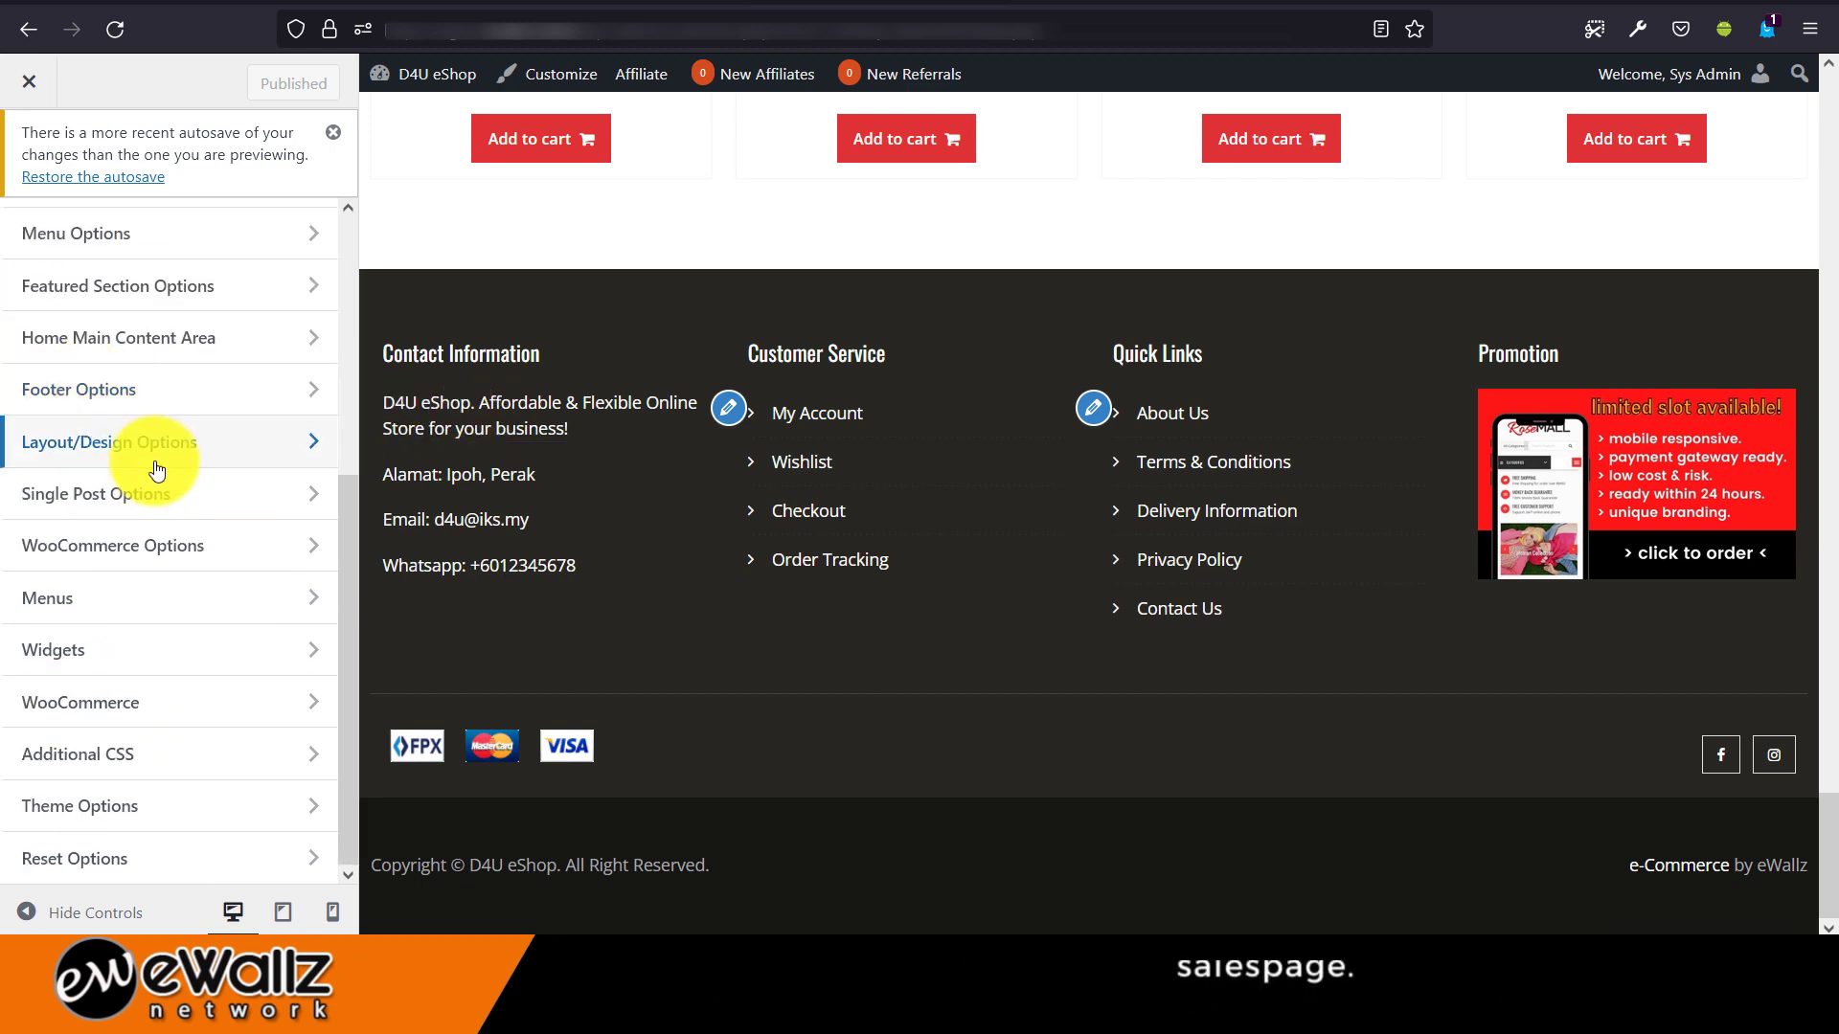
pyautogui.click(122, 654)
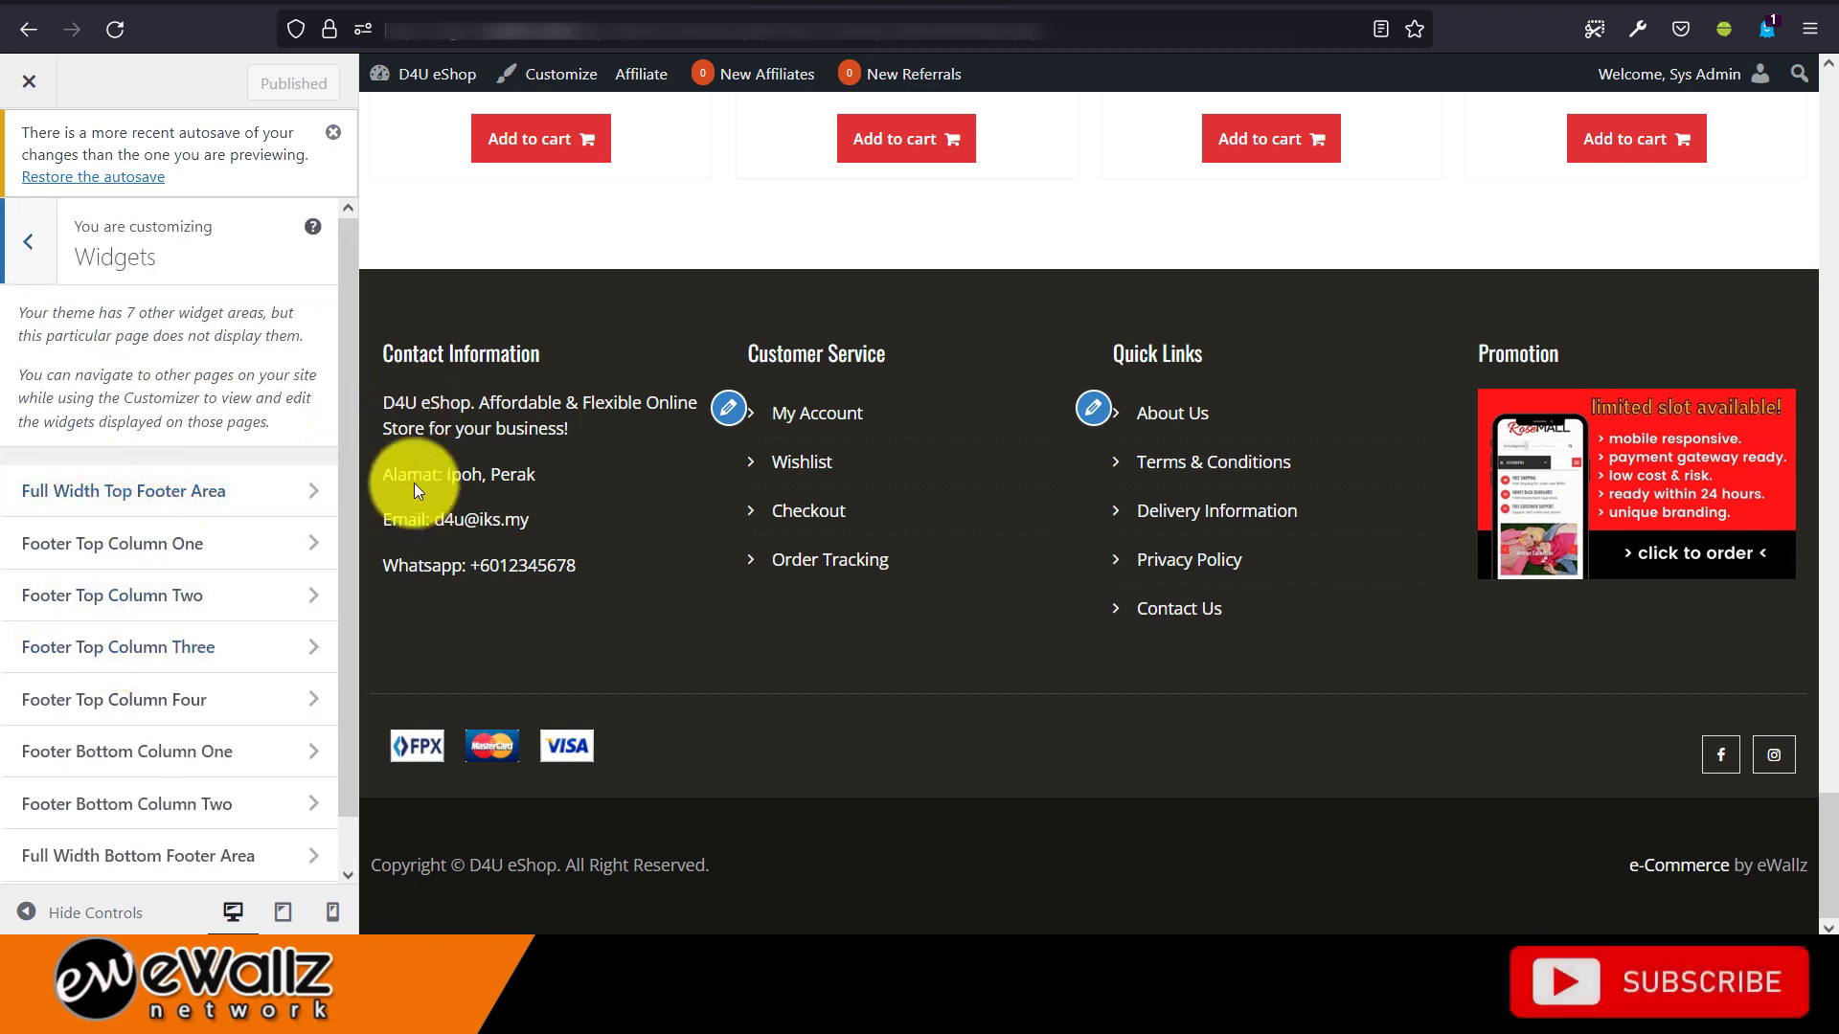
# Review the Contact Information text widget in Footer Top Column One, then return to the widget areas.
pyautogui.scroll(-1, 200, 544)
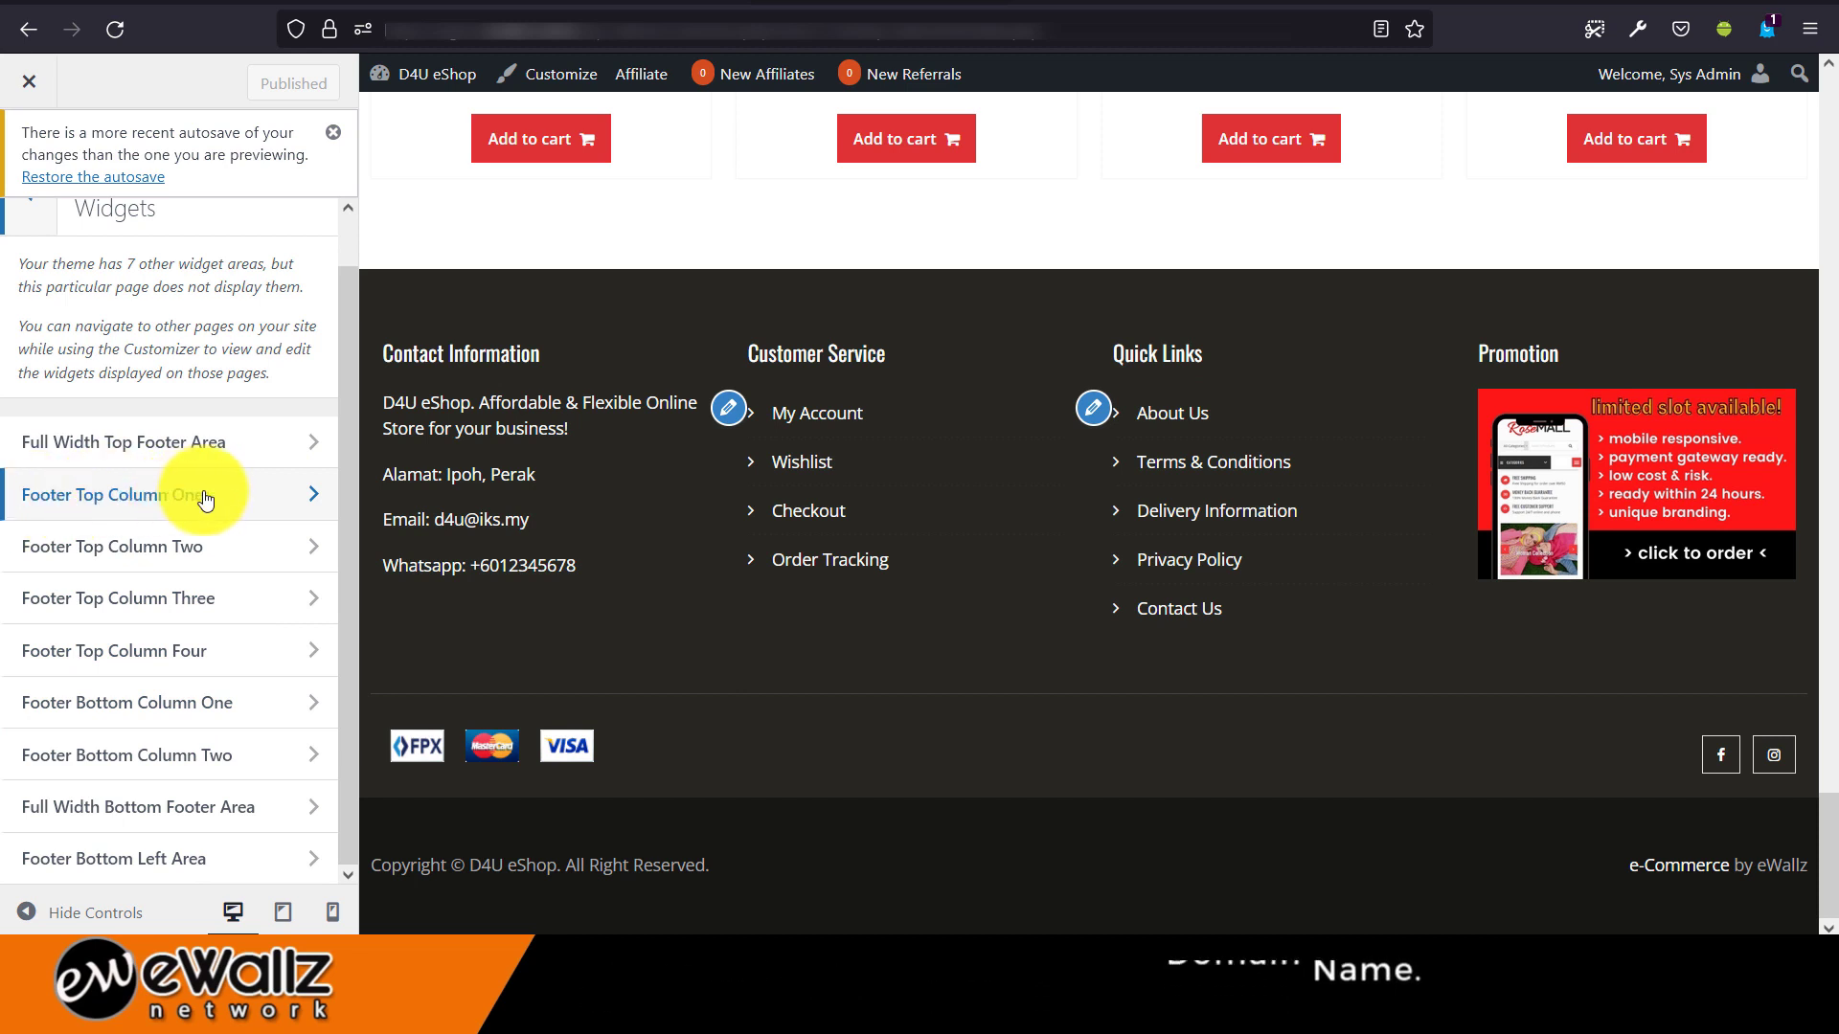
pyautogui.click(312, 496)
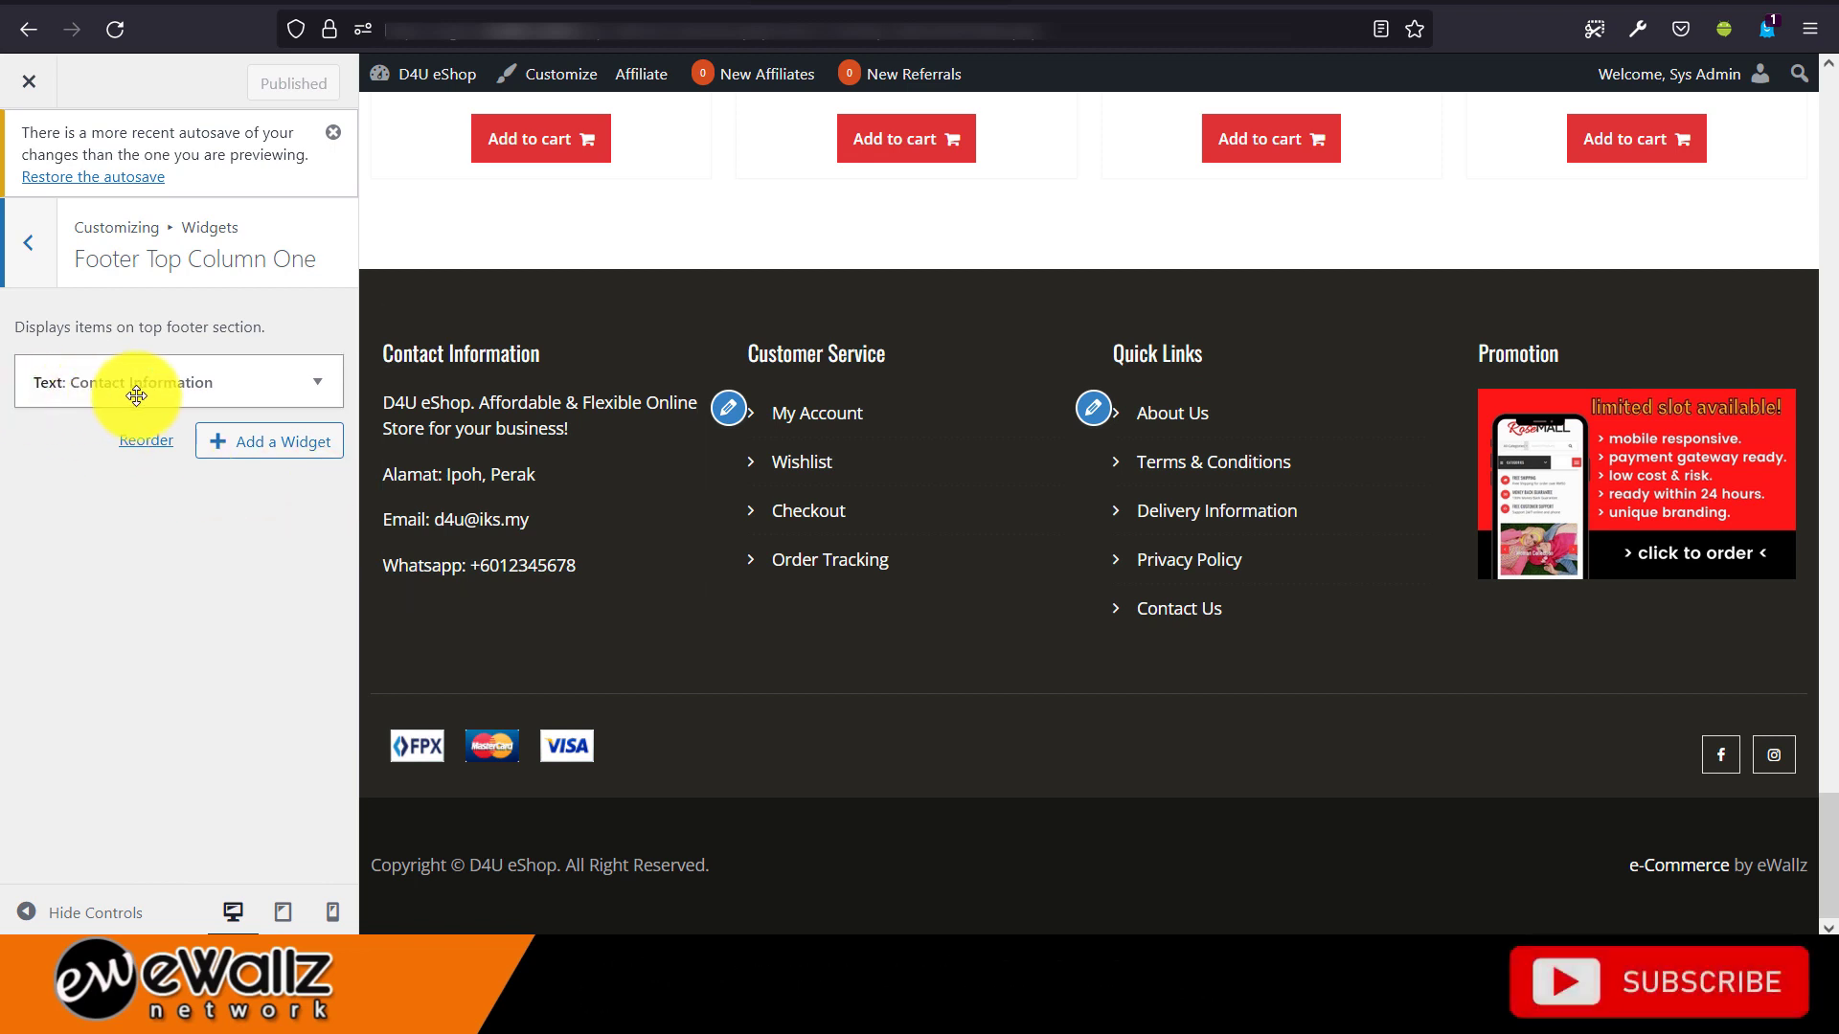
pyautogui.click(323, 386)
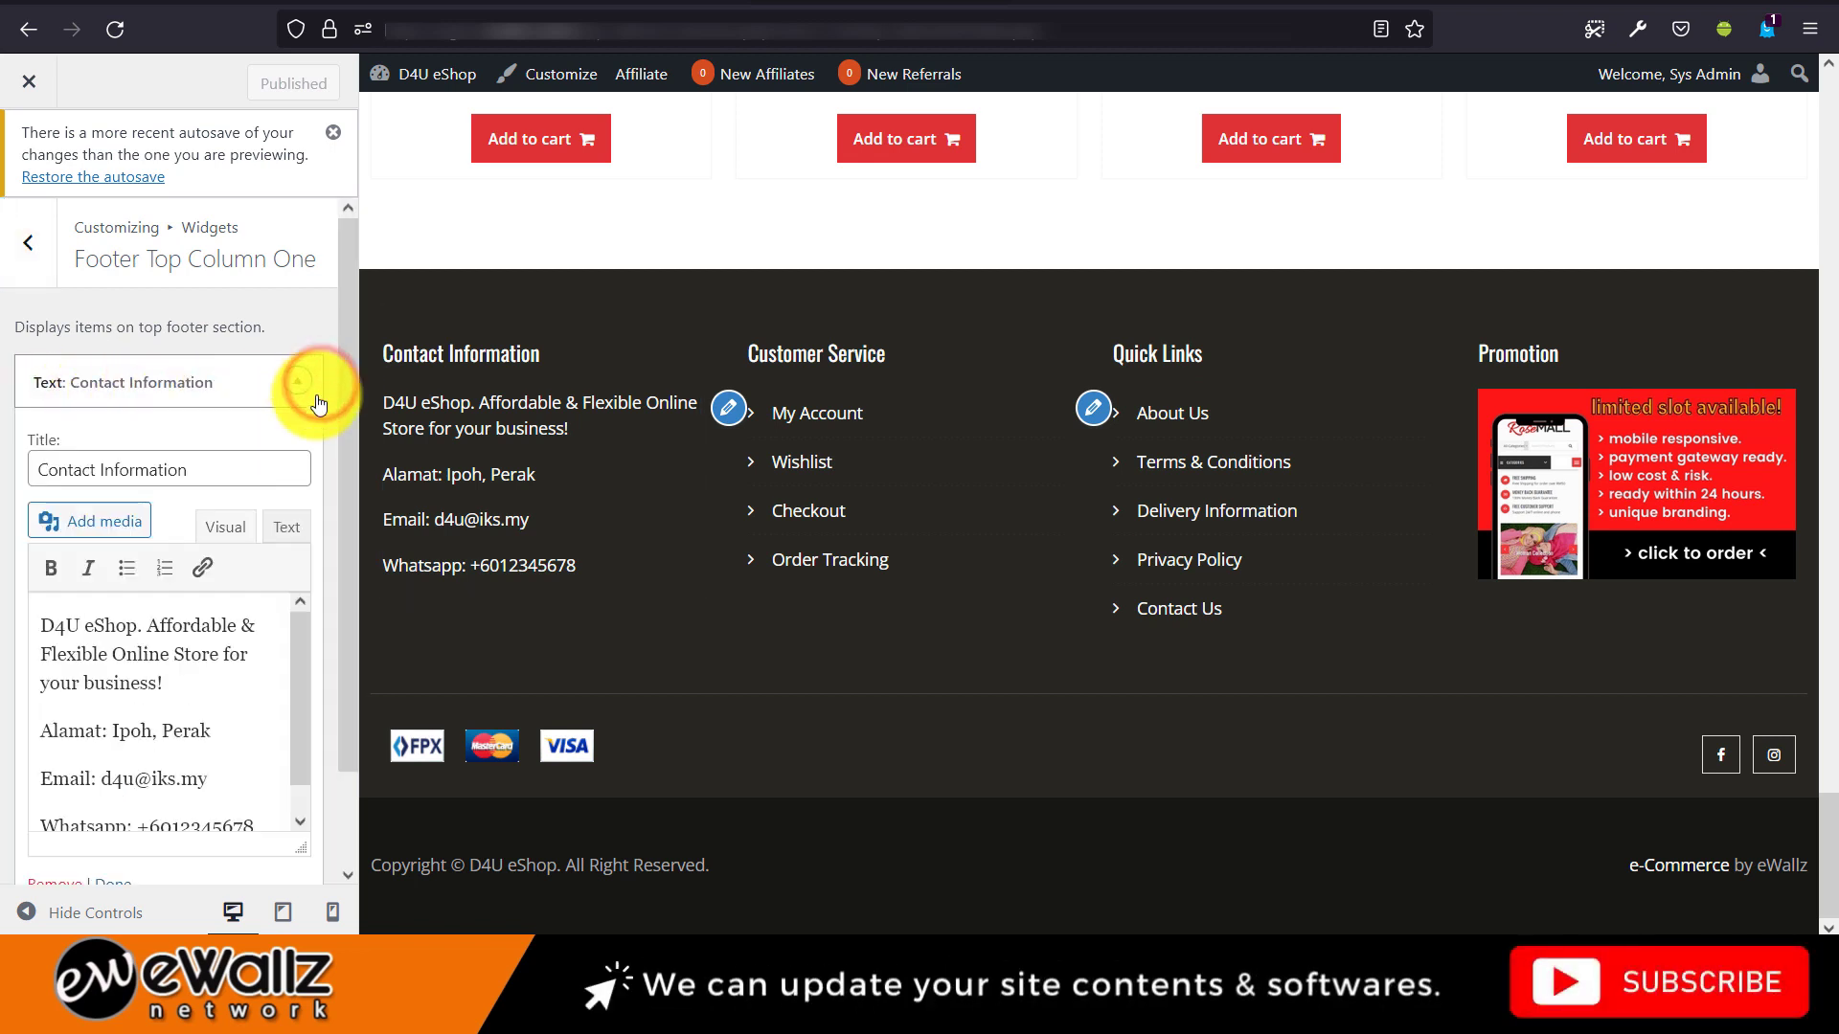
pyautogui.click(194, 652)
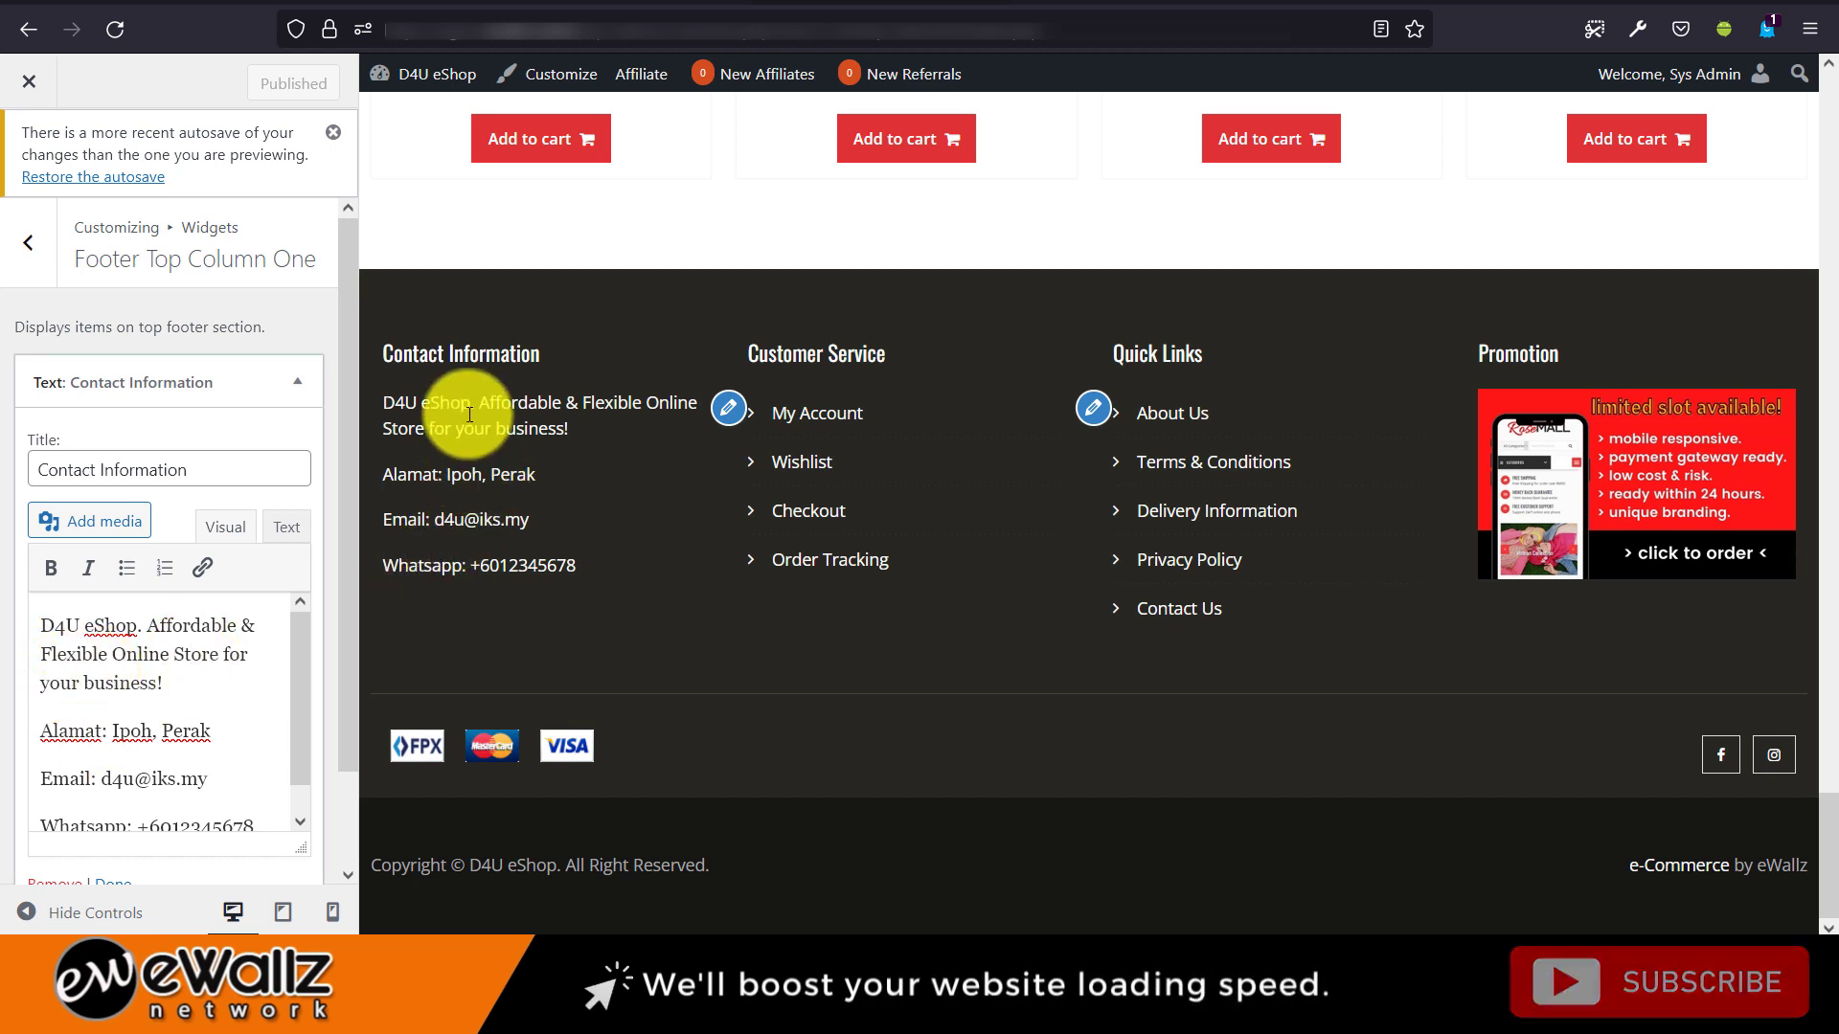
pyautogui.scroll(-1, 209, 719)
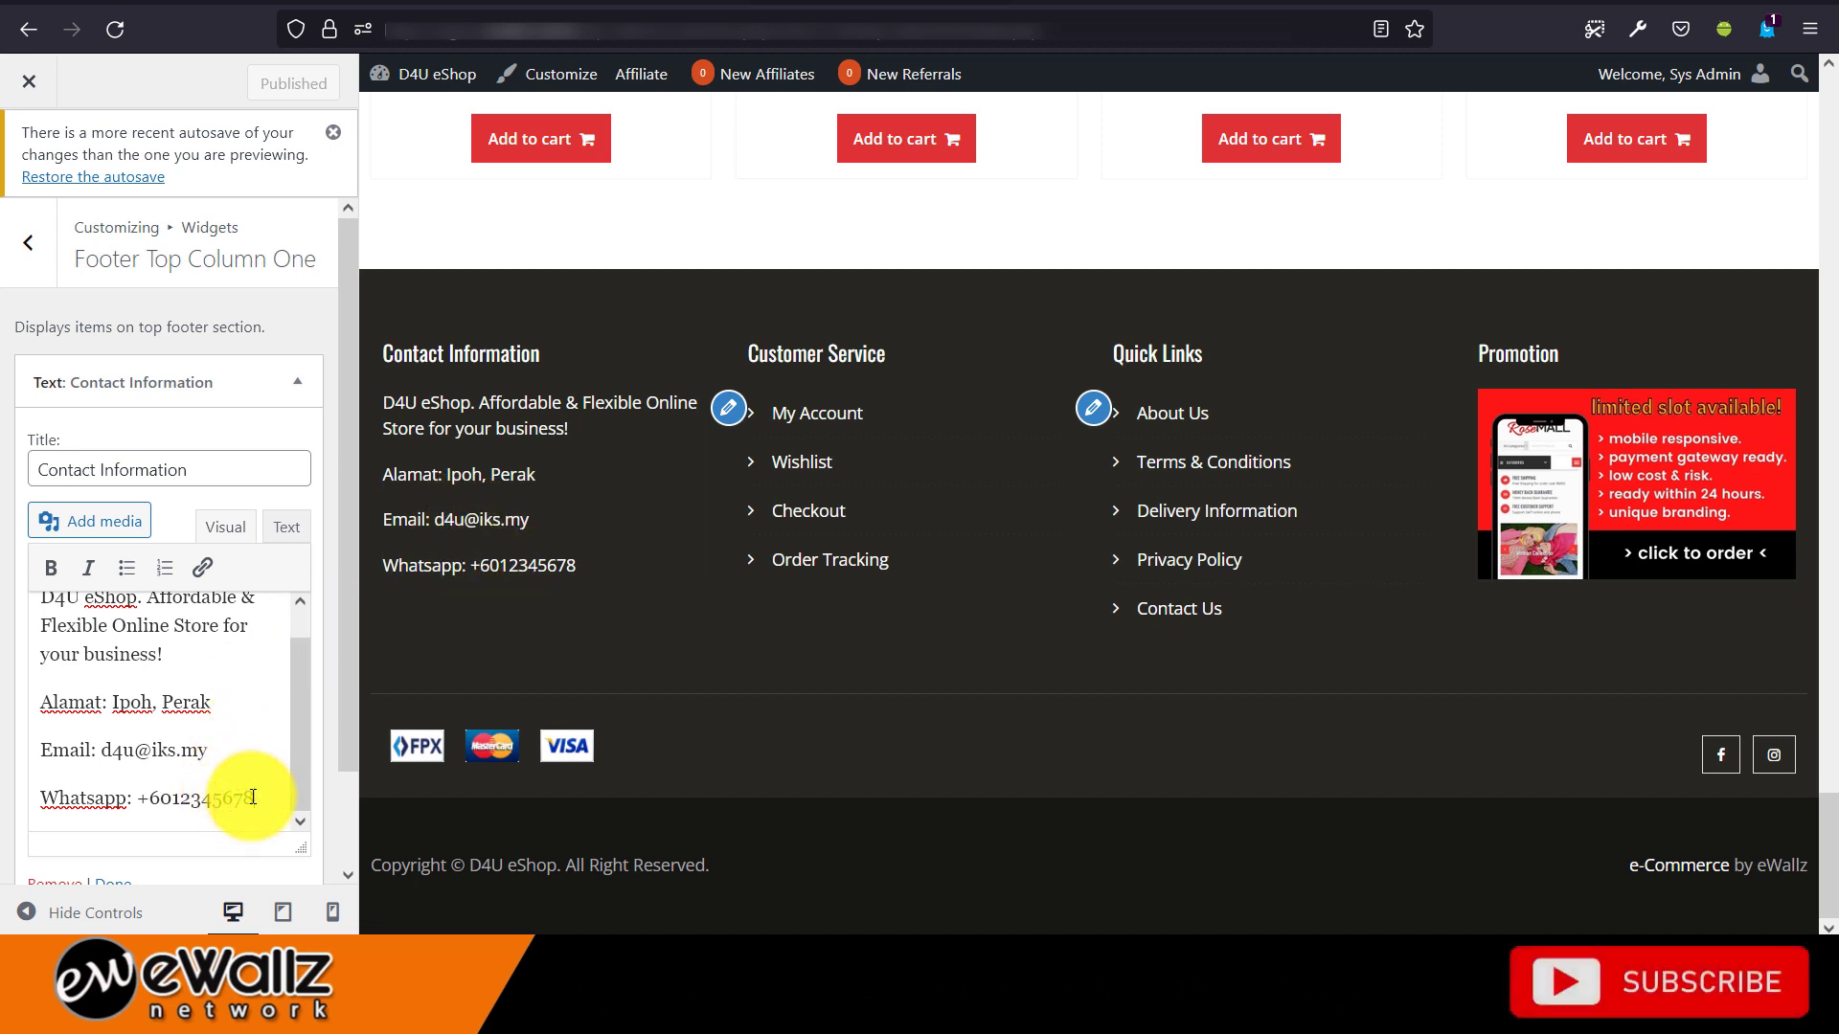
pyautogui.click(306, 380)
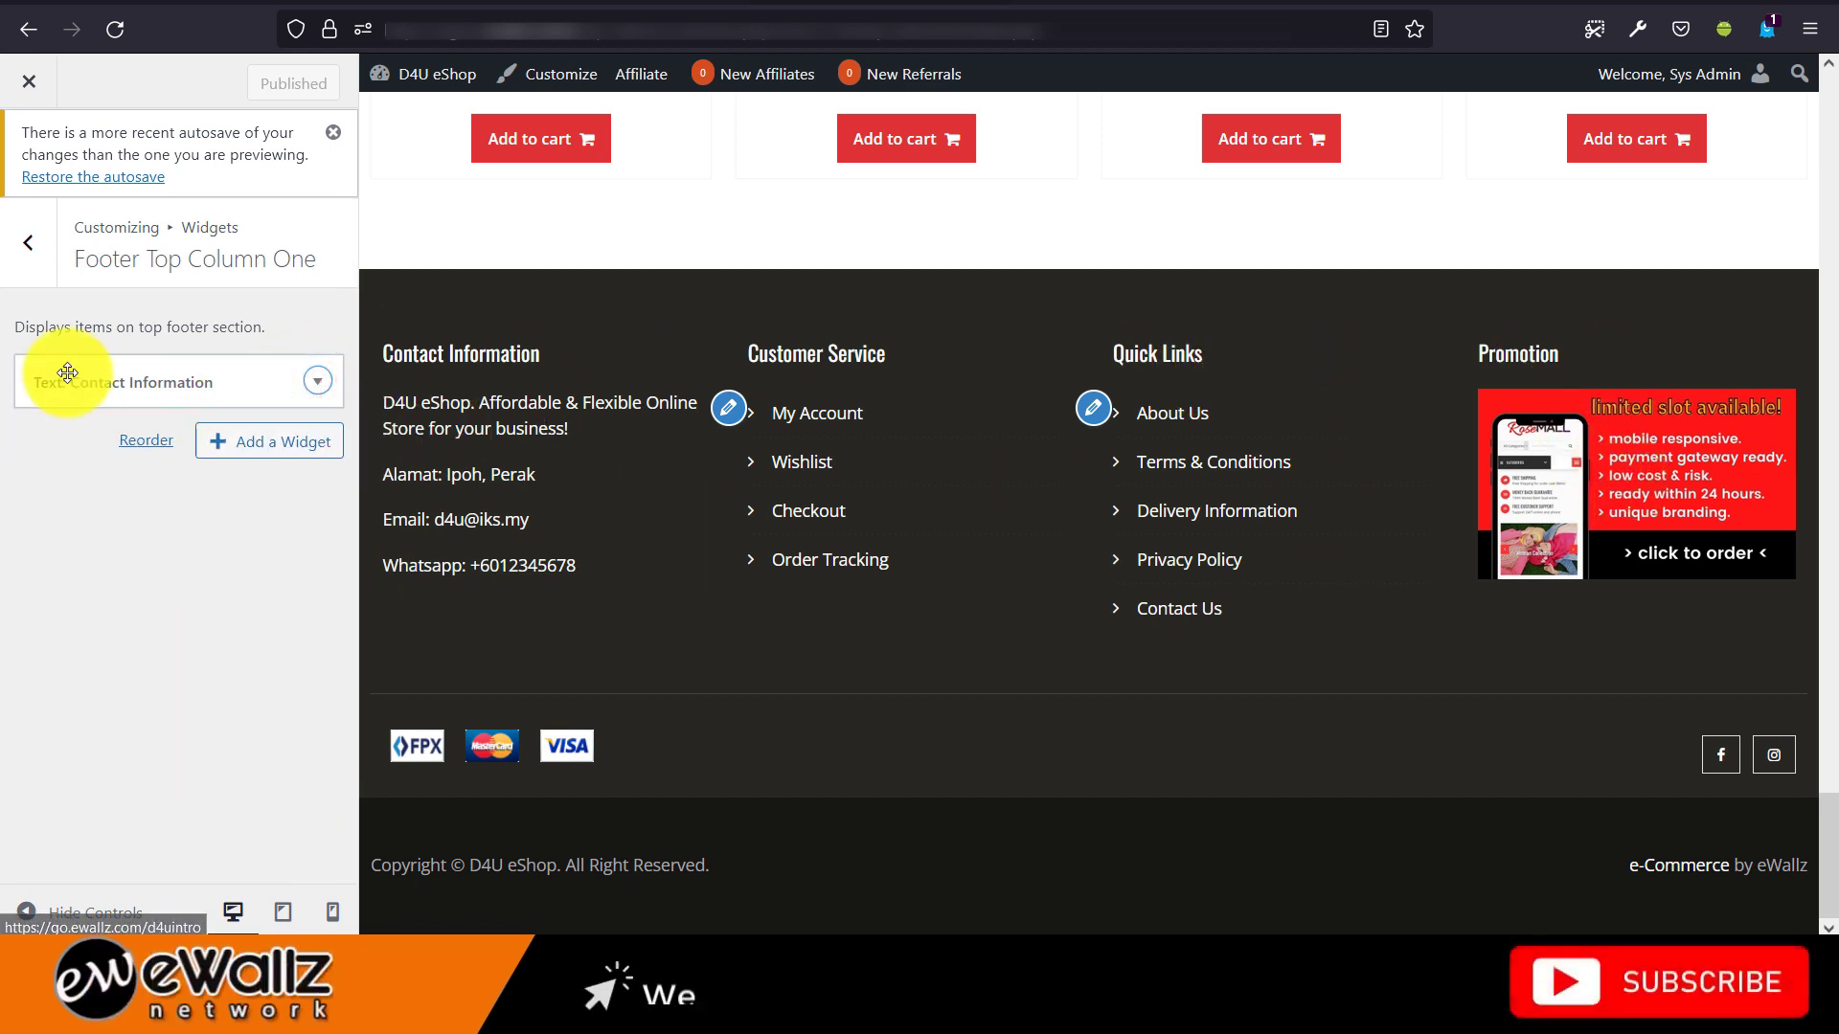
pyautogui.click(28, 269)
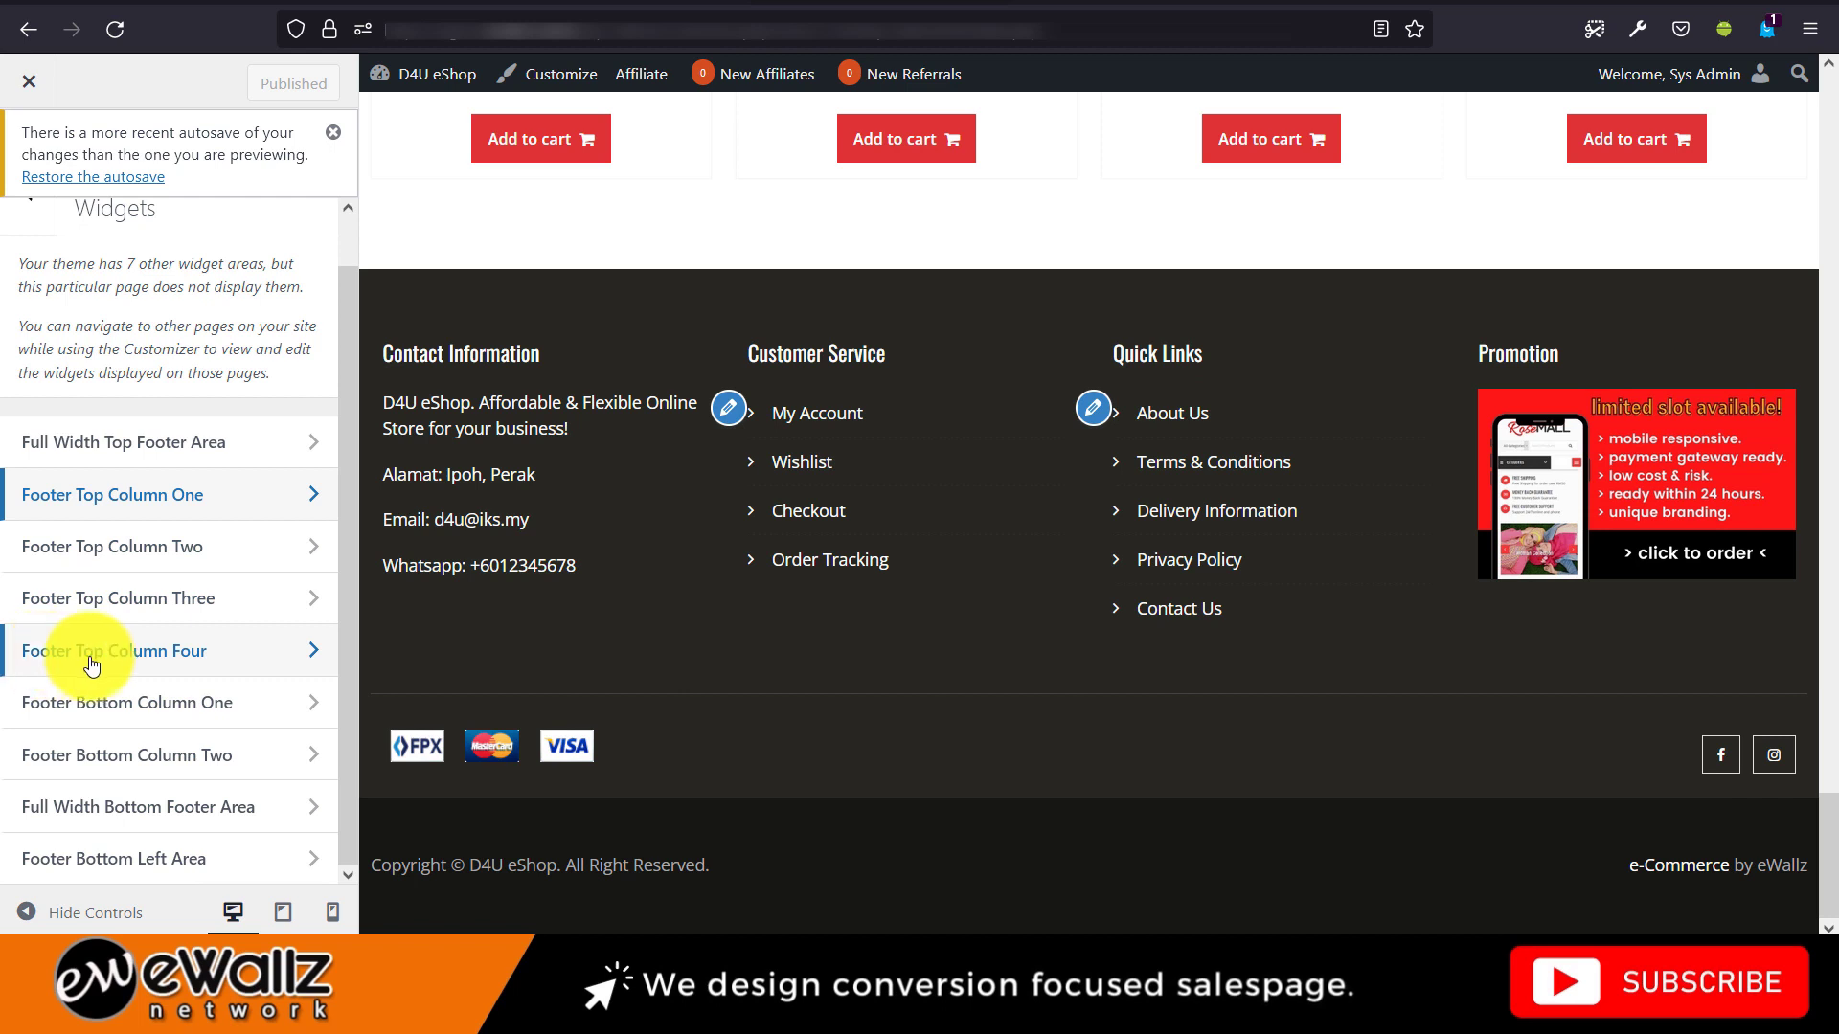
# Inspect the Promotion image widget in Footer Top Column Four, including its replacement image choices and link, without changing it.
pyautogui.click(302, 650)
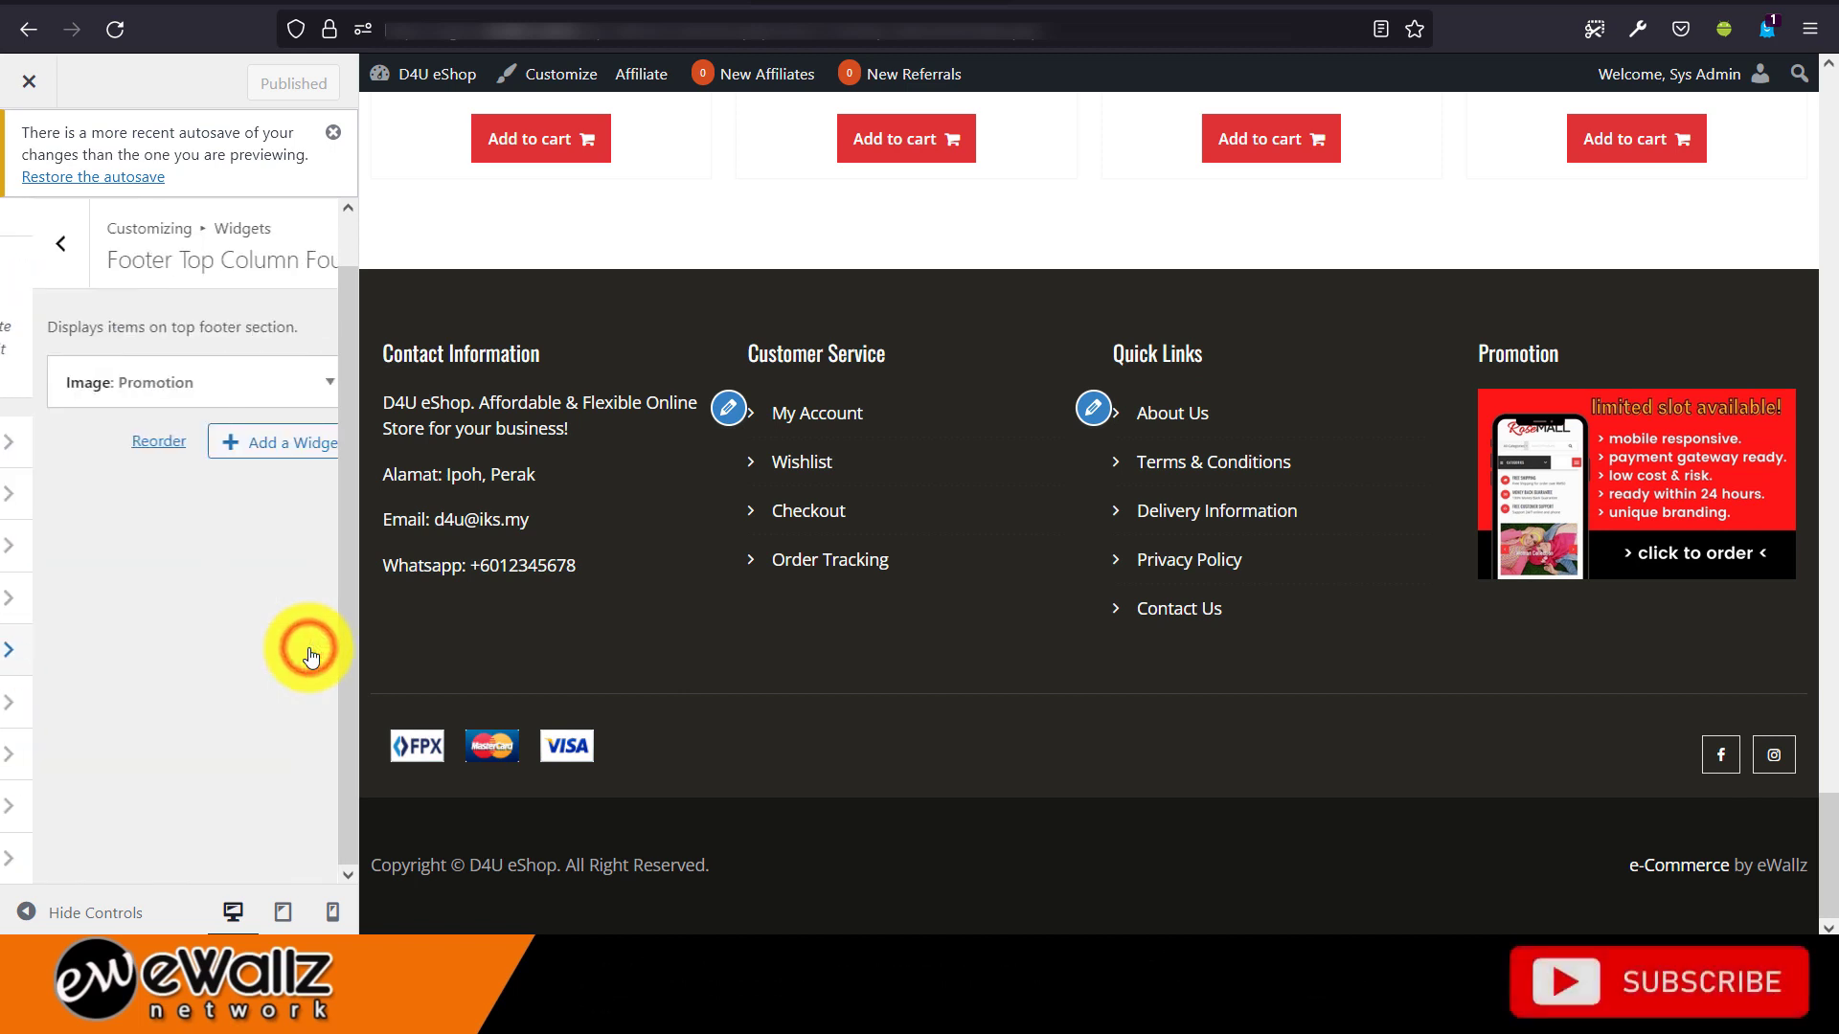
pyautogui.click(319, 386)
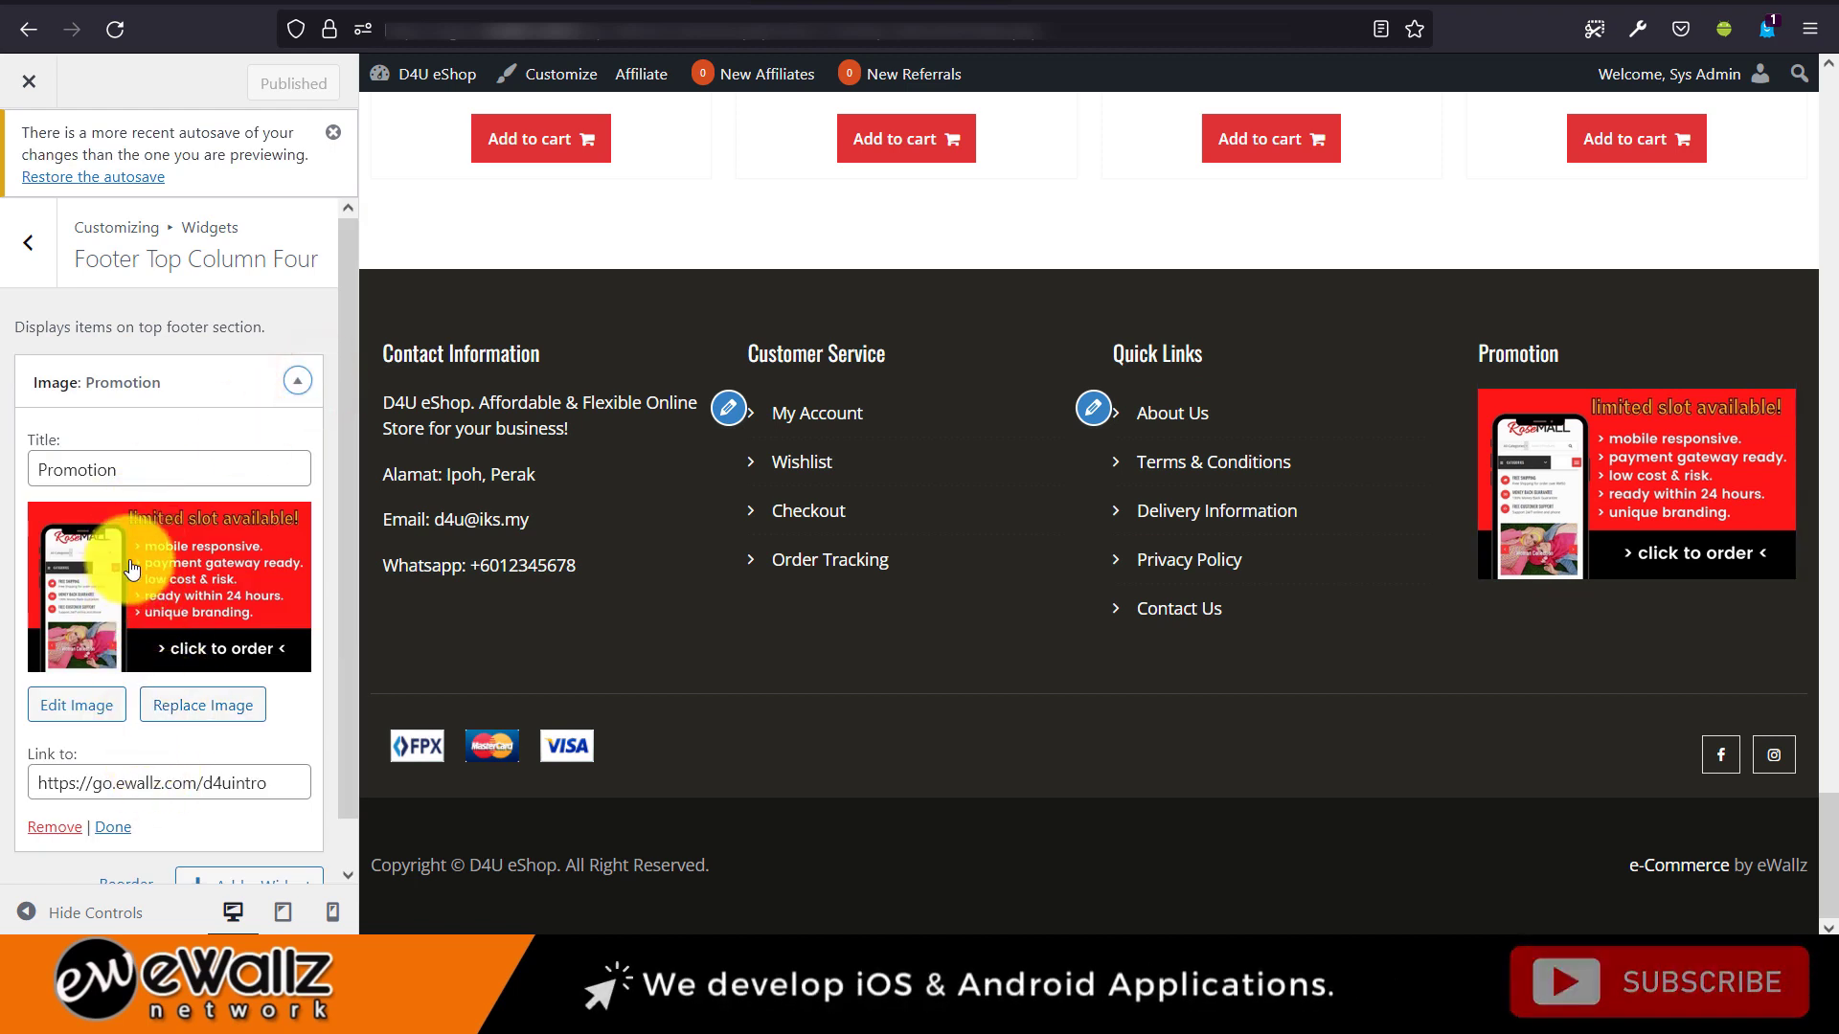
pyautogui.click(192, 719)
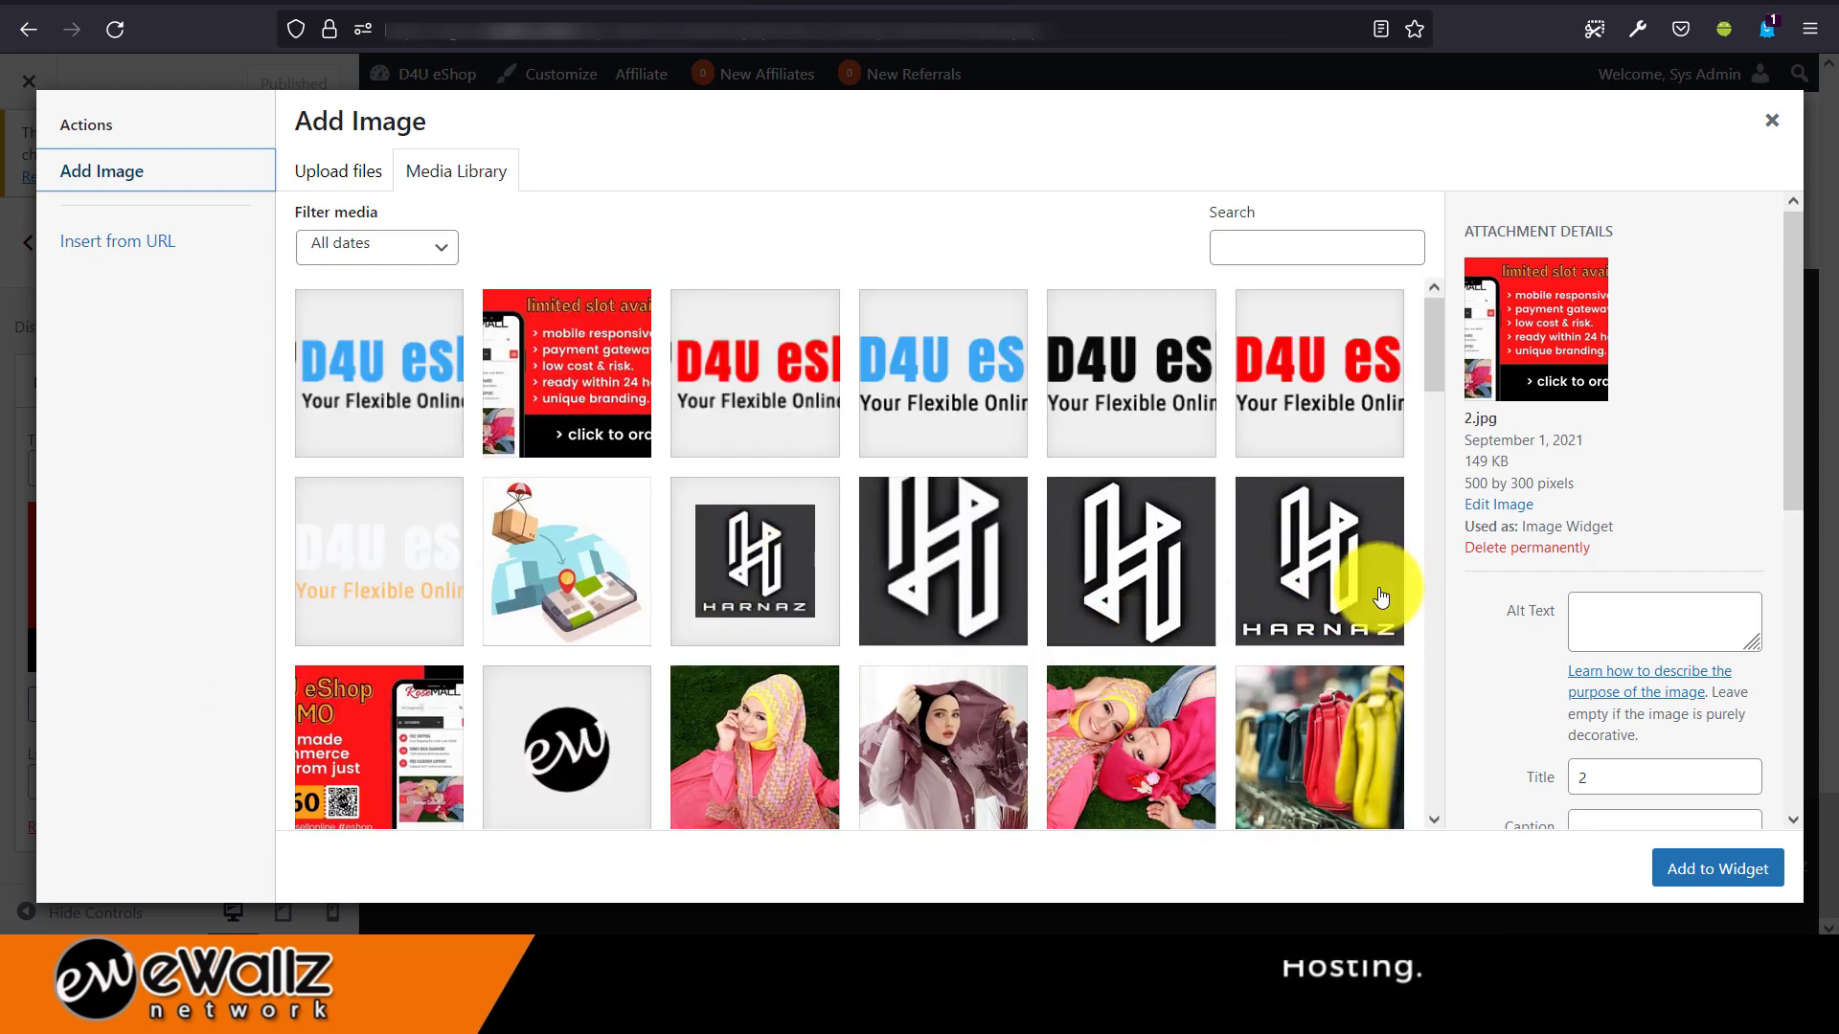
pyautogui.click(1773, 122)
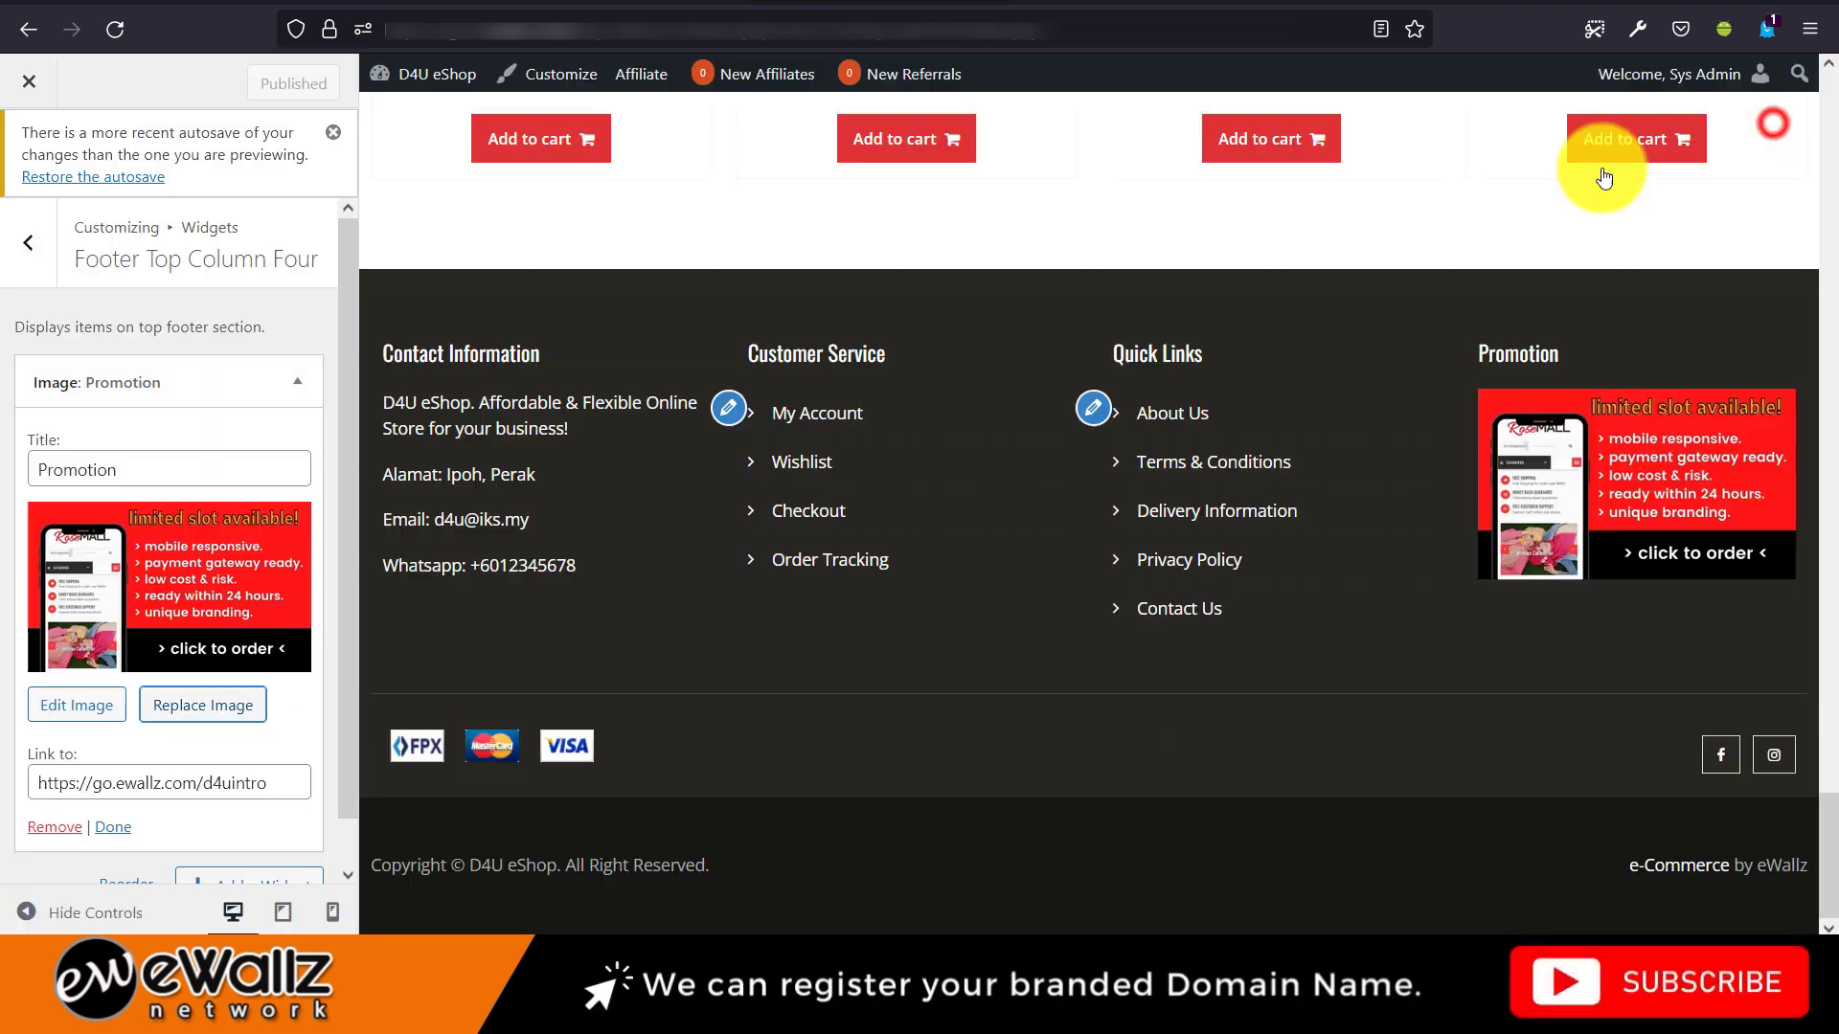
pyautogui.click(205, 782)
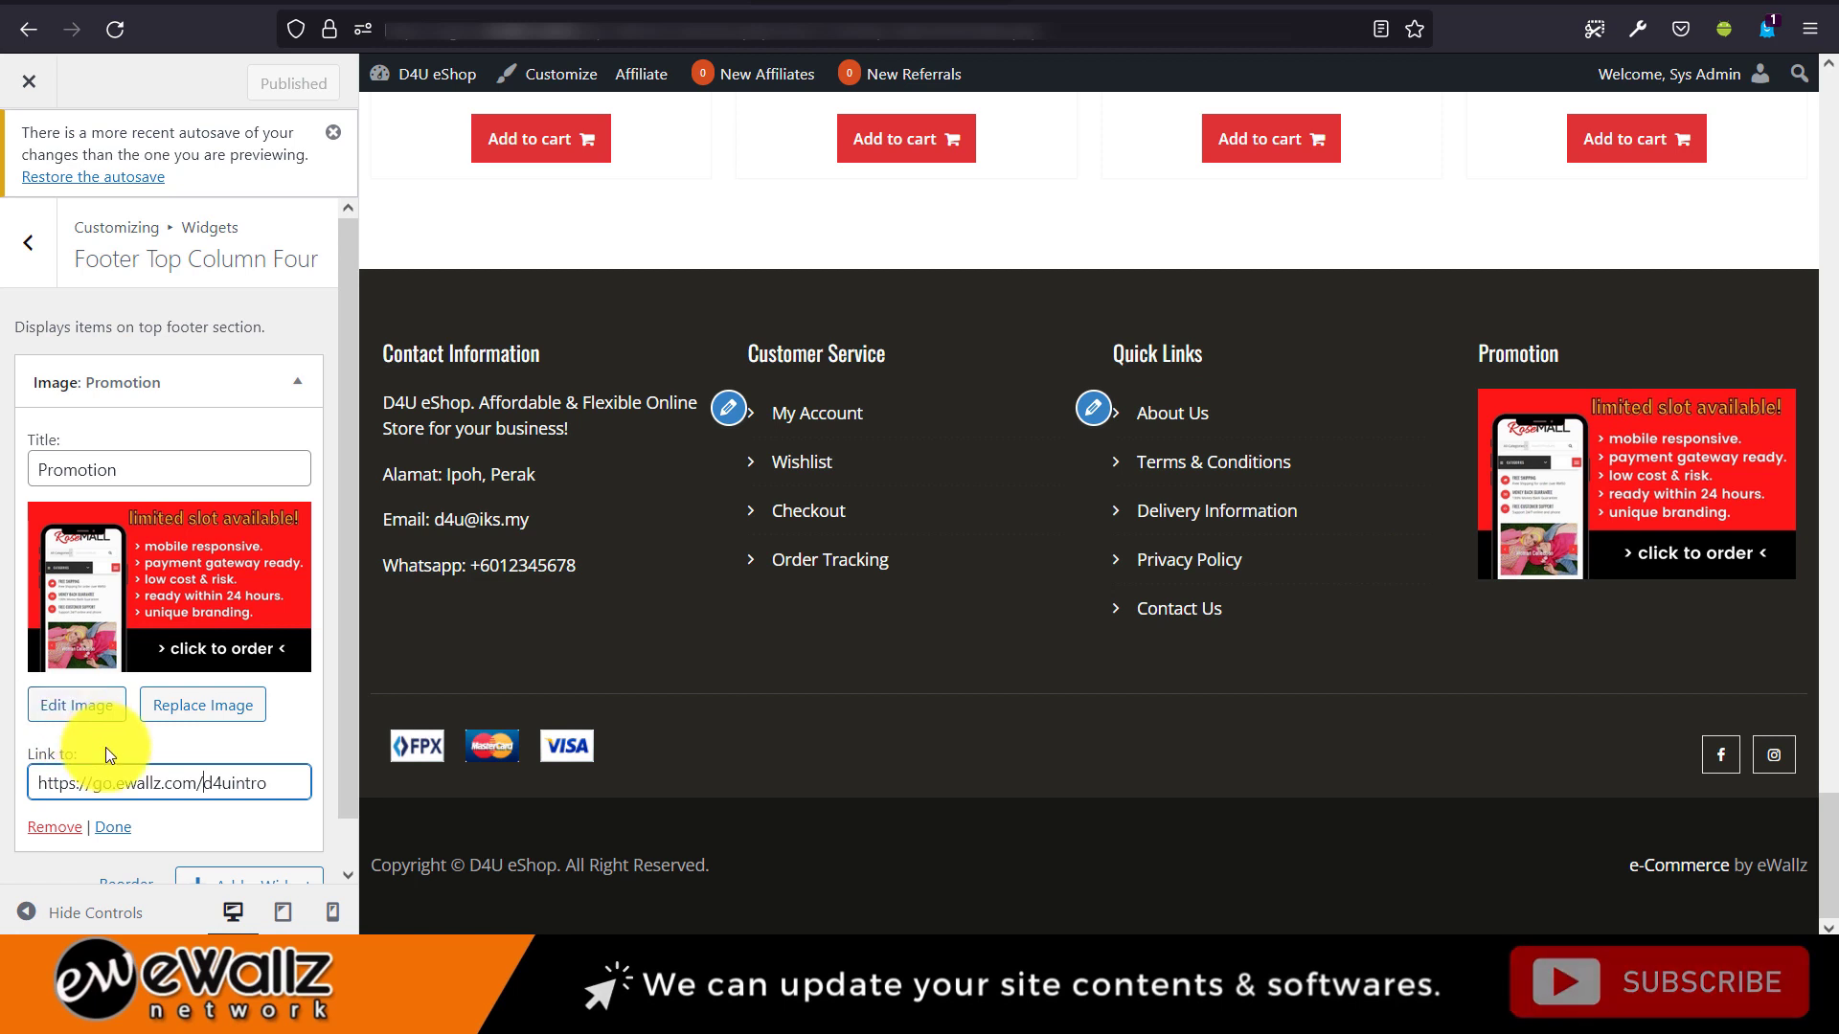
pyautogui.click(296, 390)
pyautogui.click(35, 253)
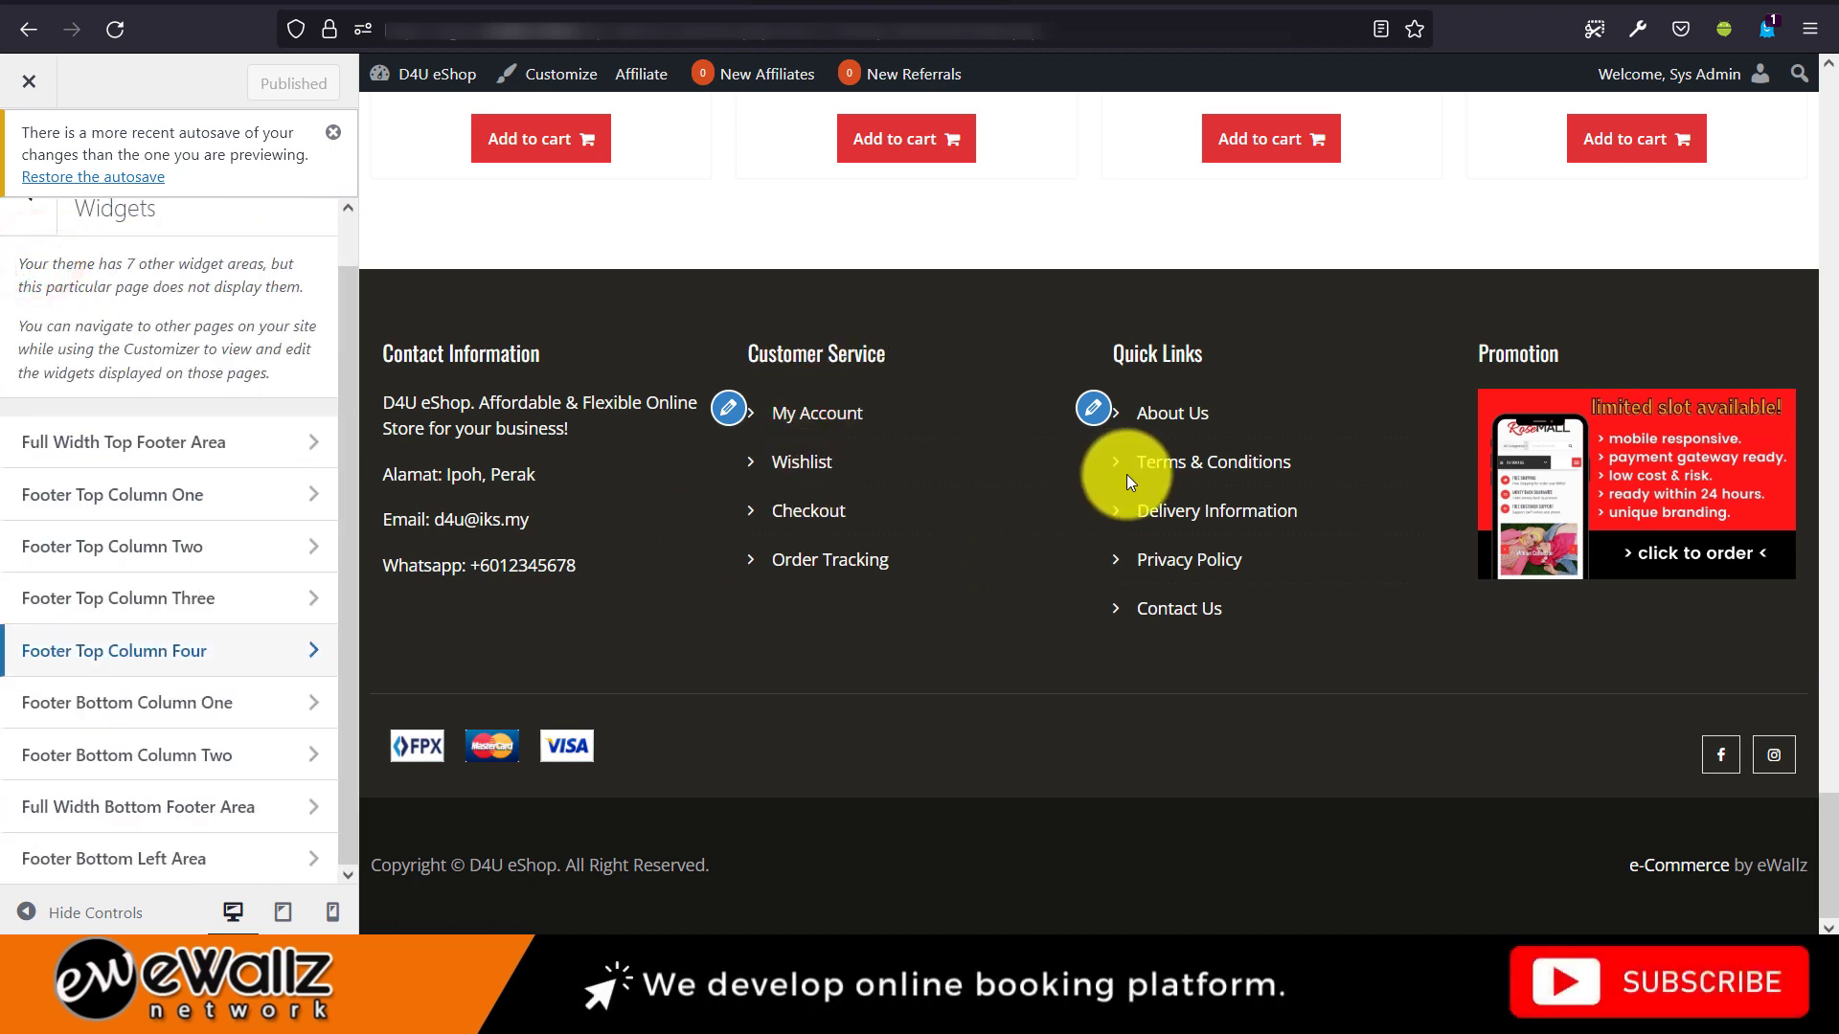
# Open the Footer Top Column Two widget area to examine its Customer Service navigation menu.
pyautogui.click(312, 554)
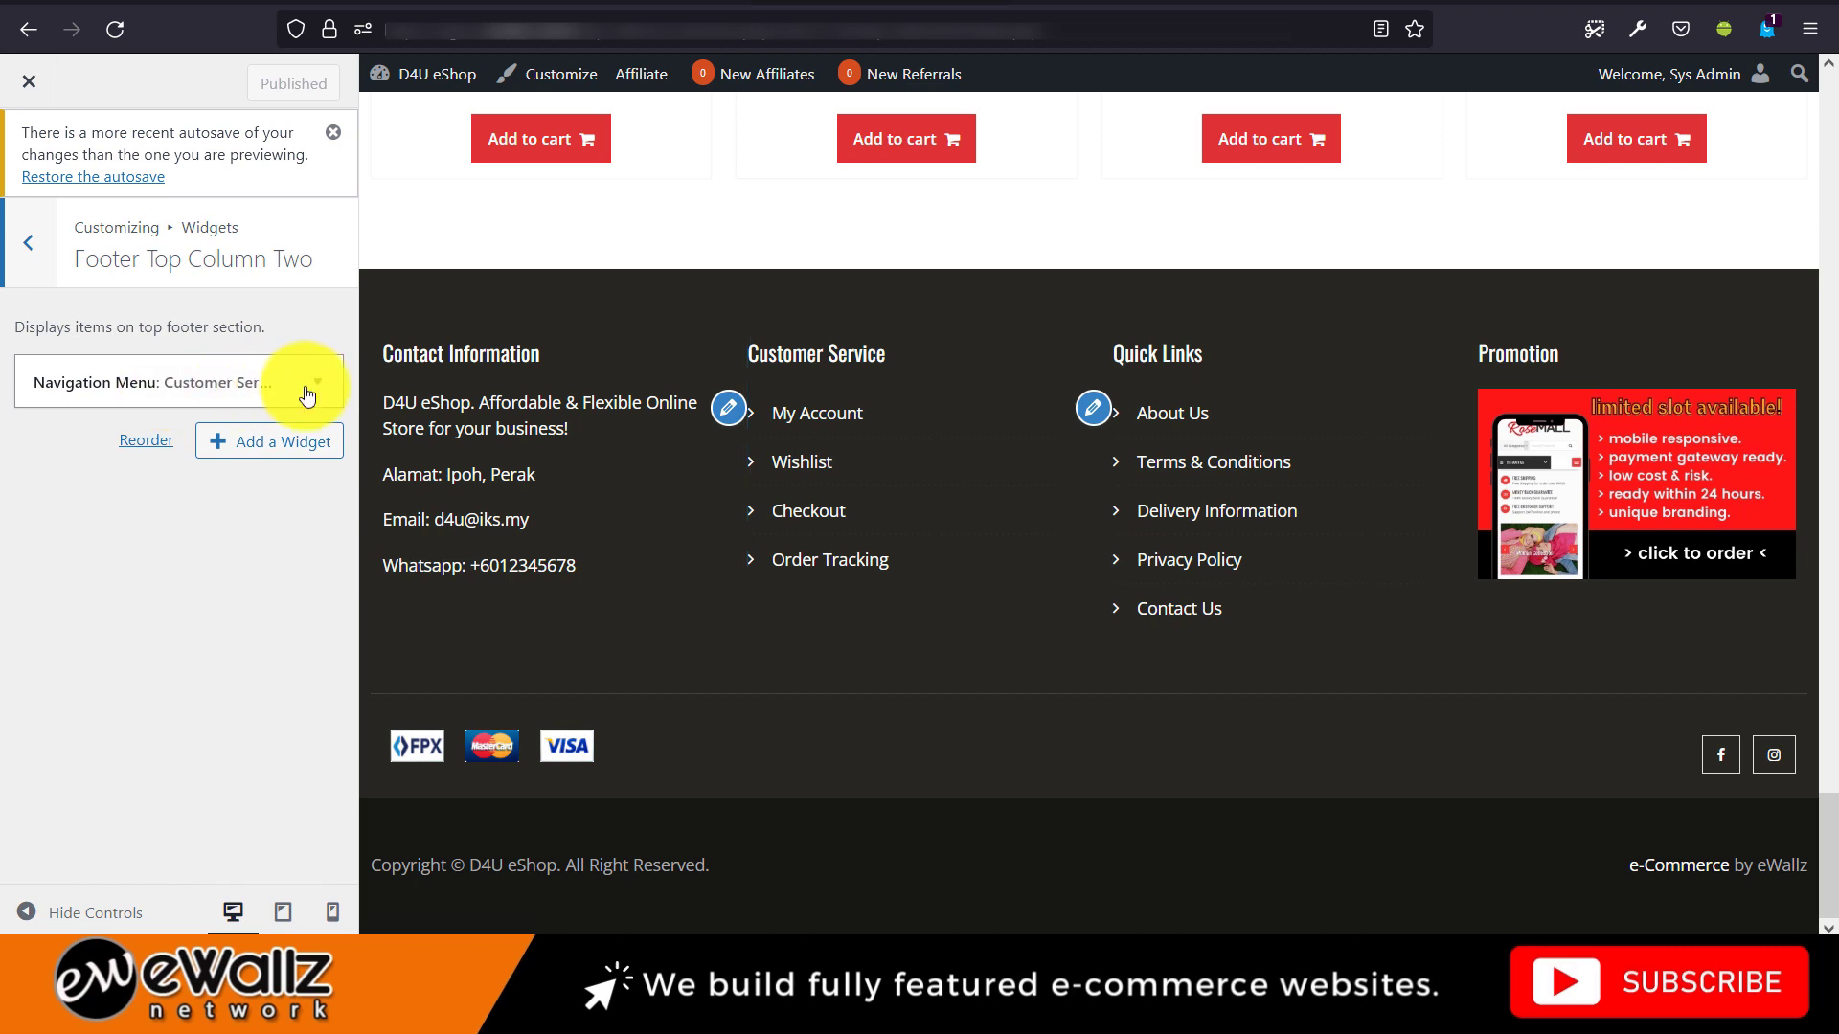